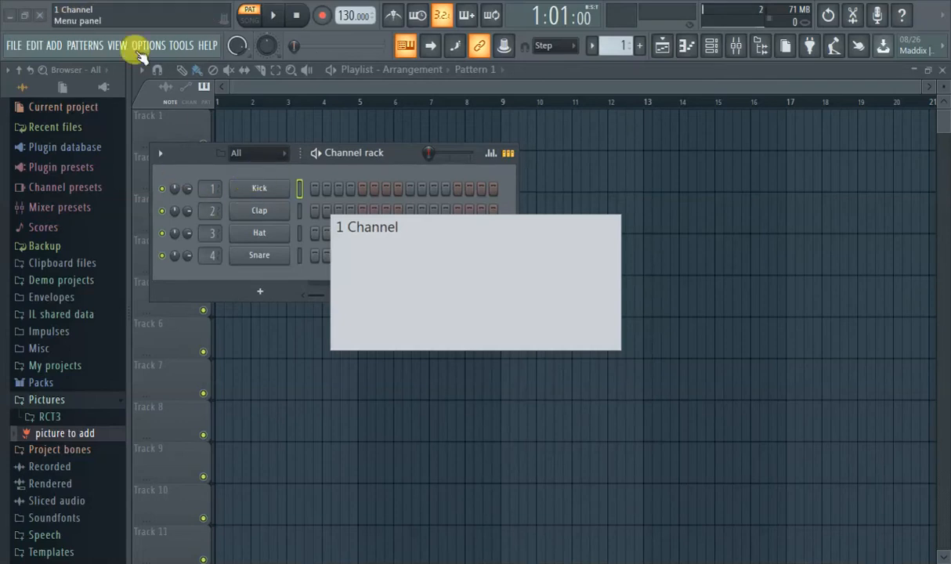
# Open the project info settings to review the title, author and comments fields, and close them without editing.
pyautogui.click(181, 45)
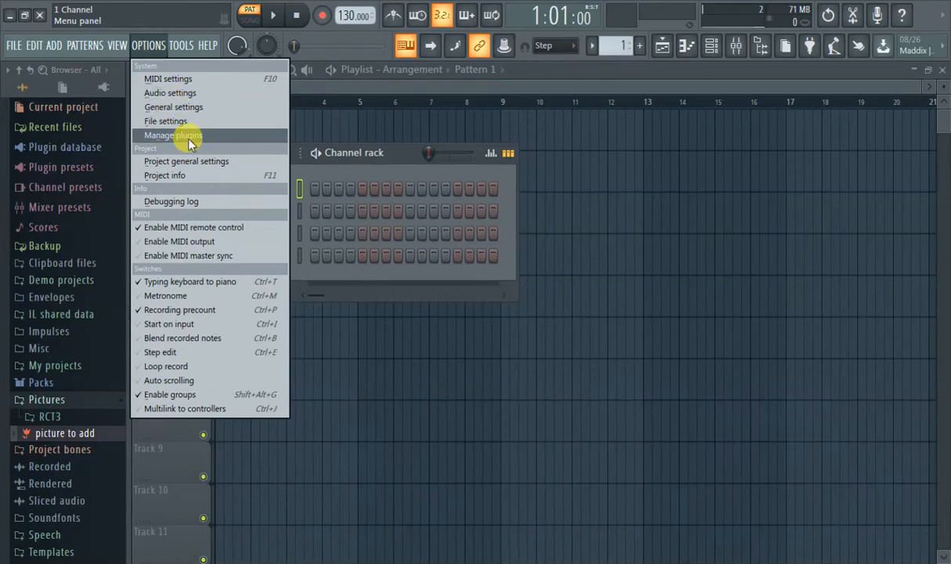
pyautogui.click(192, 173)
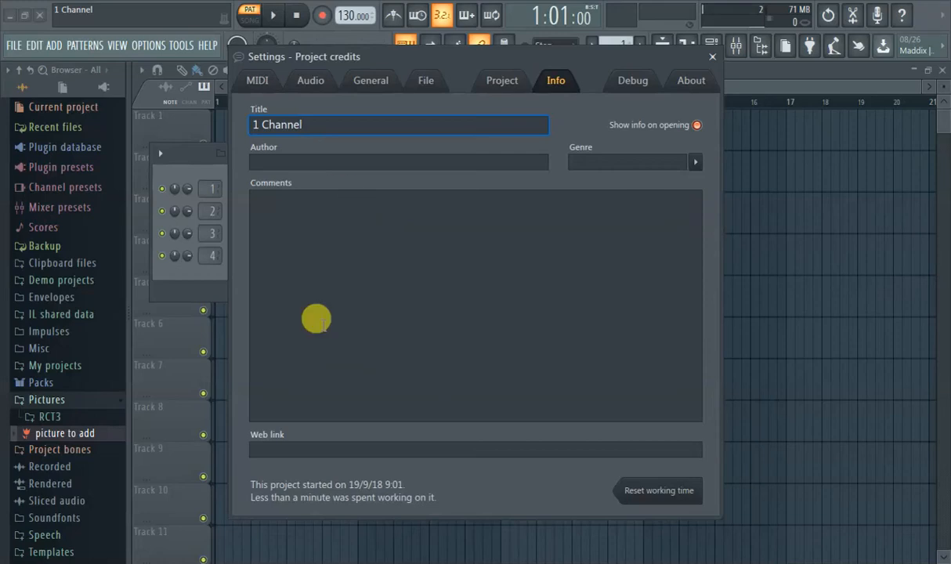
pyautogui.click(712, 57)
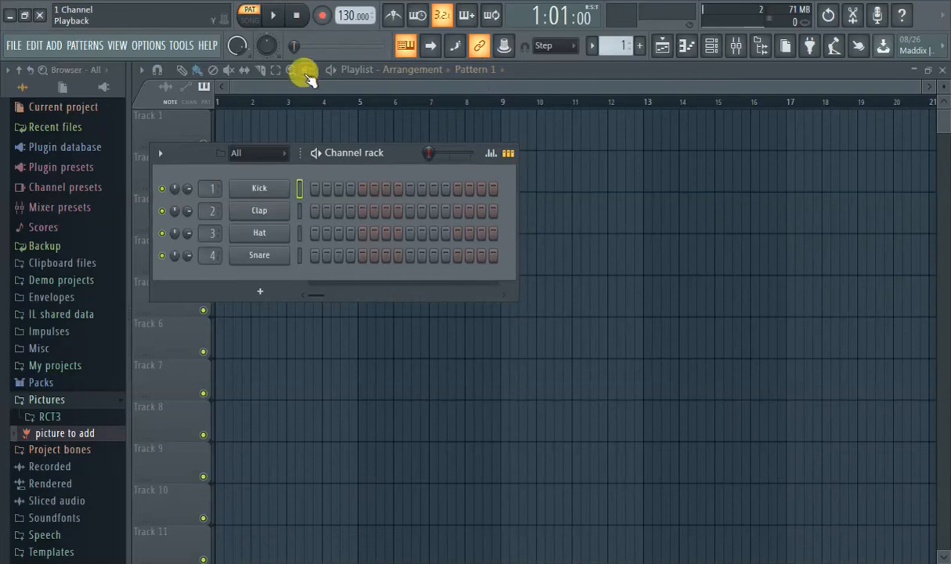
# Hide the Channel rack and place a Pattern 1 clip at bar 1 on Track 1 of the playlist.
pyautogui.press('F6')
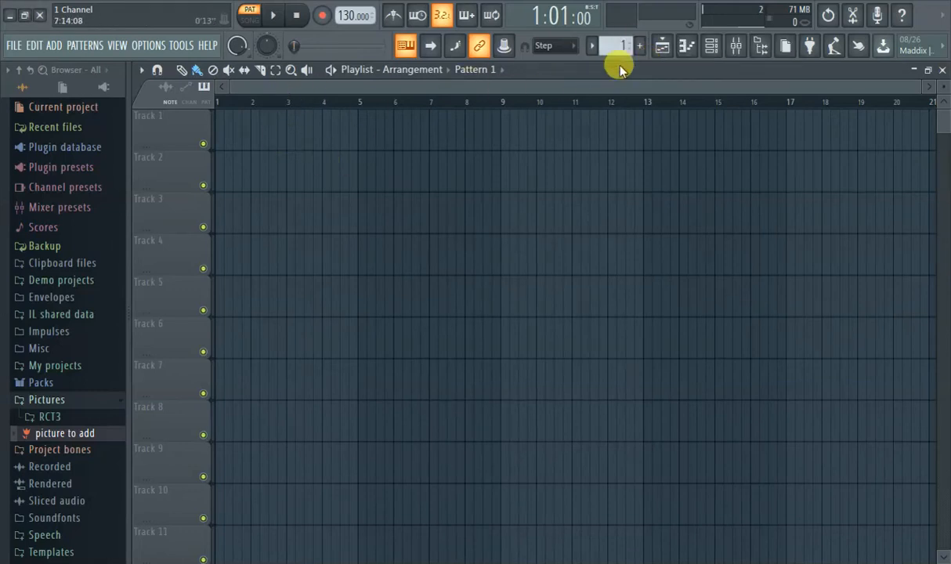
pyautogui.click(267, 119)
pyautogui.moveTo(265, 121); pyautogui.dragTo(350, 144)
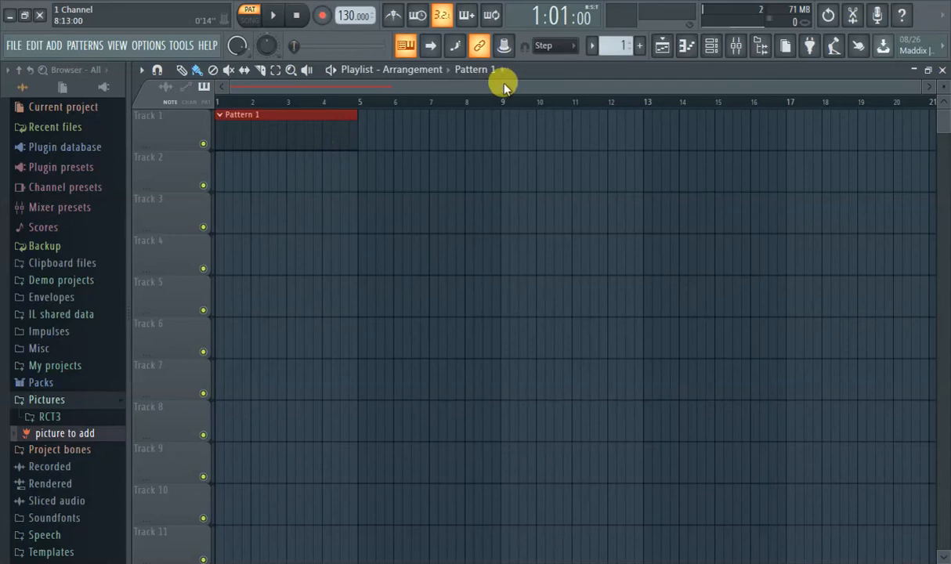
pyautogui.click(552, 46)
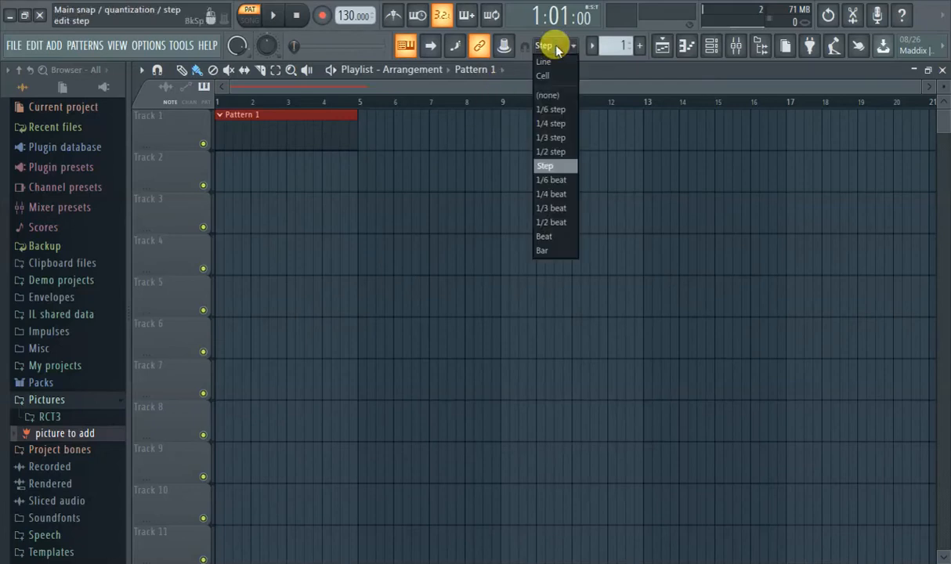
pyautogui.click(555, 51)
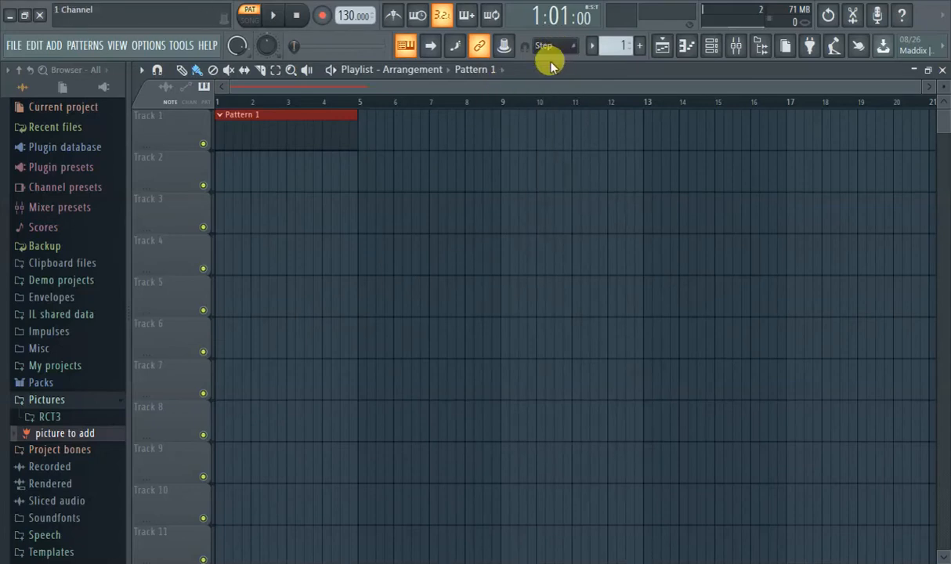
pyautogui.scroll(2, 376, 169)
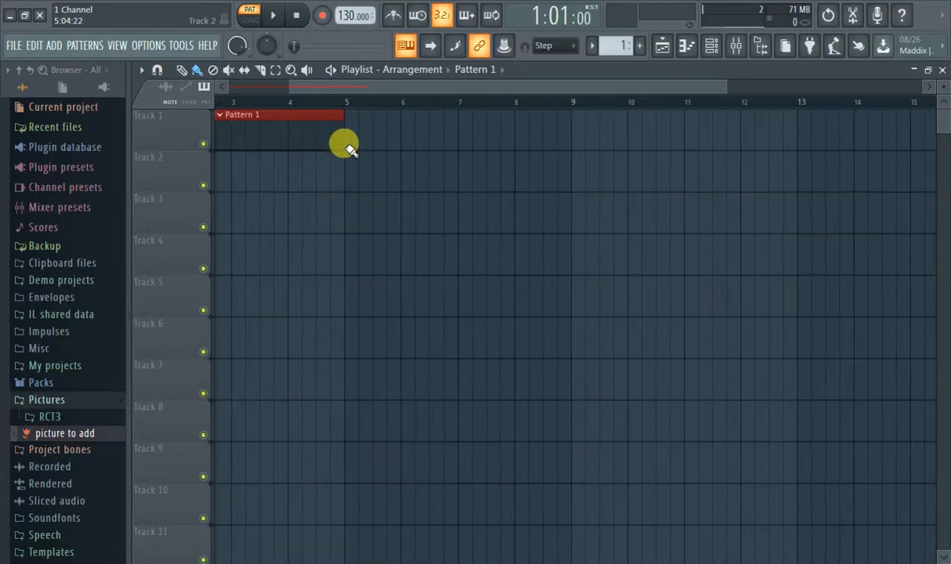
pyautogui.moveTo(319, 94); pyautogui.dragTo(240, 100)
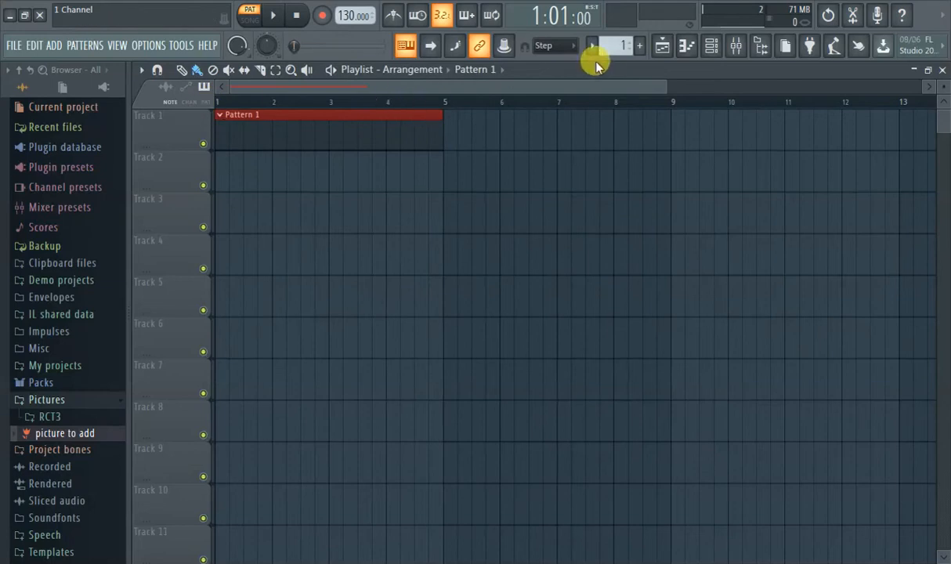
# Add a GMS synthesizer channel to the project.
pyautogui.click(56, 45)
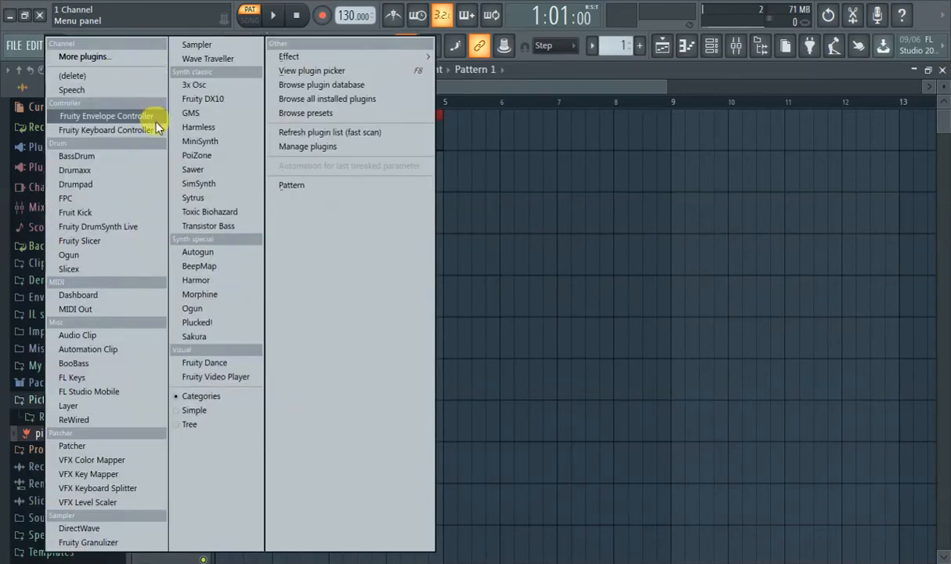
pyautogui.click(225, 113)
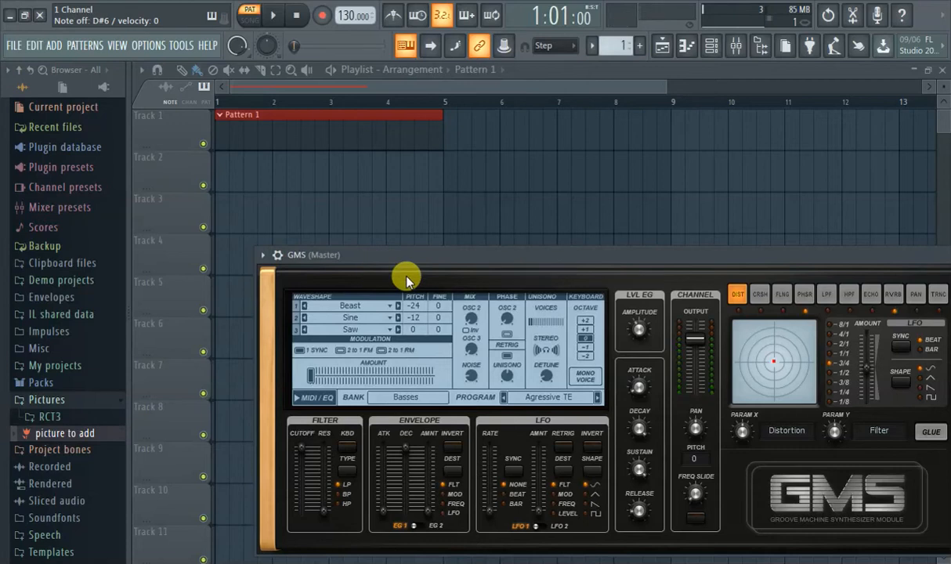
# Audition presets in the GMS Leads & Synths bank, starting with Chiptune Arp LS and advancing to Crunchy TE.
pyautogui.click(584, 391)
pyautogui.click(589, 388)
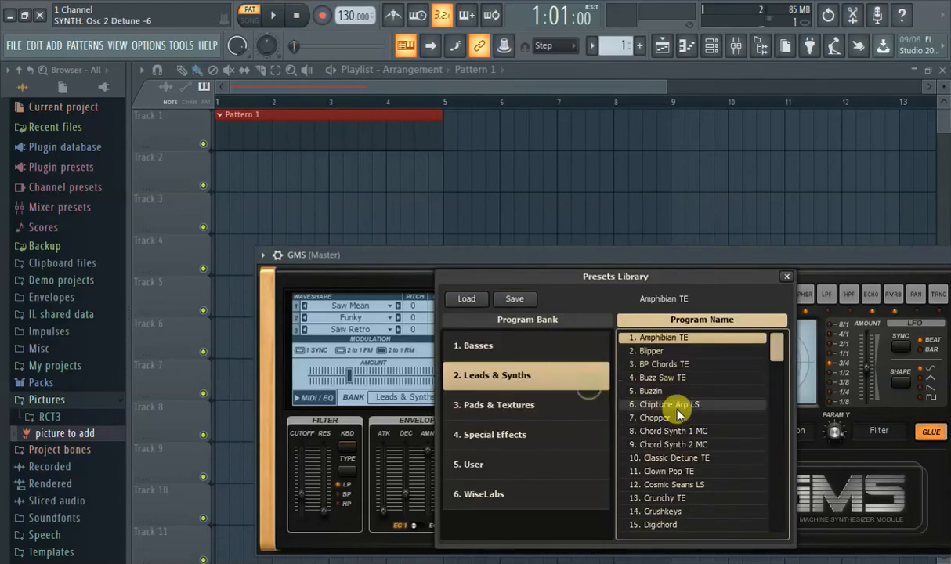
pyautogui.doubleClick(675, 409)
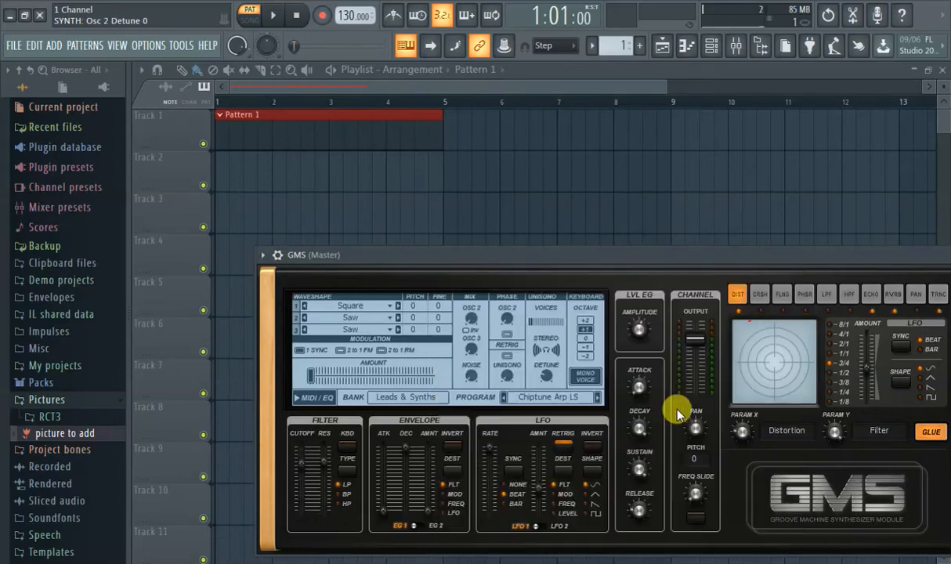
pyautogui.click(597, 398)
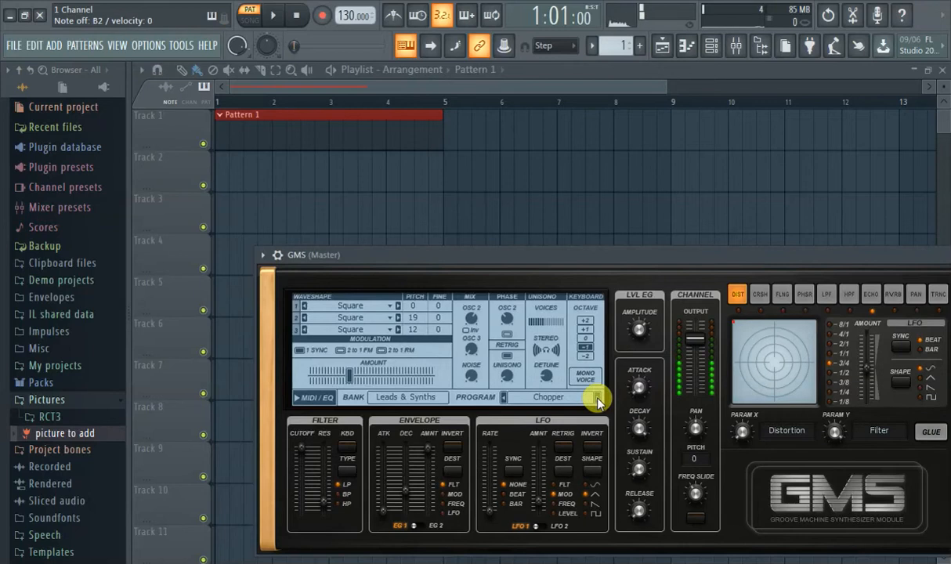
pyautogui.click(596, 399)
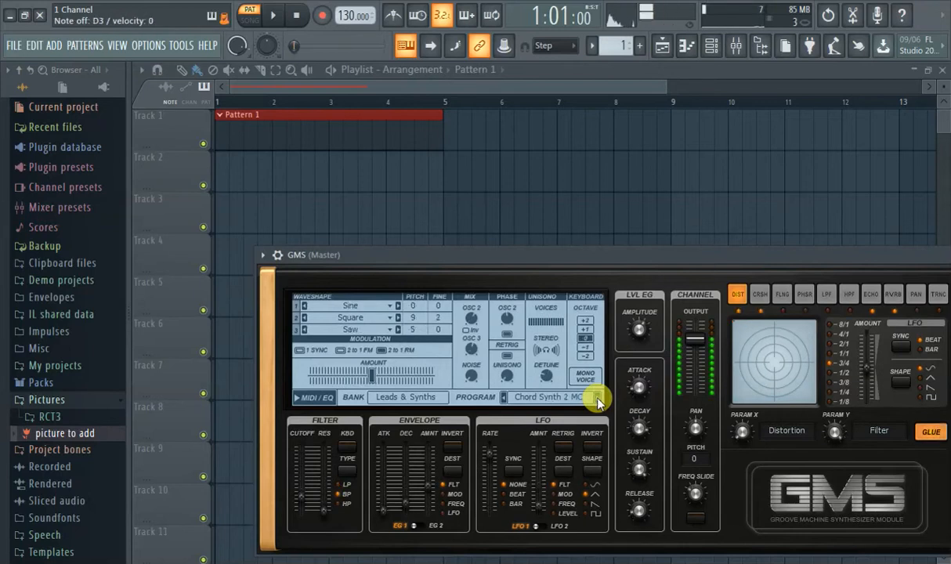
pyautogui.click(597, 399)
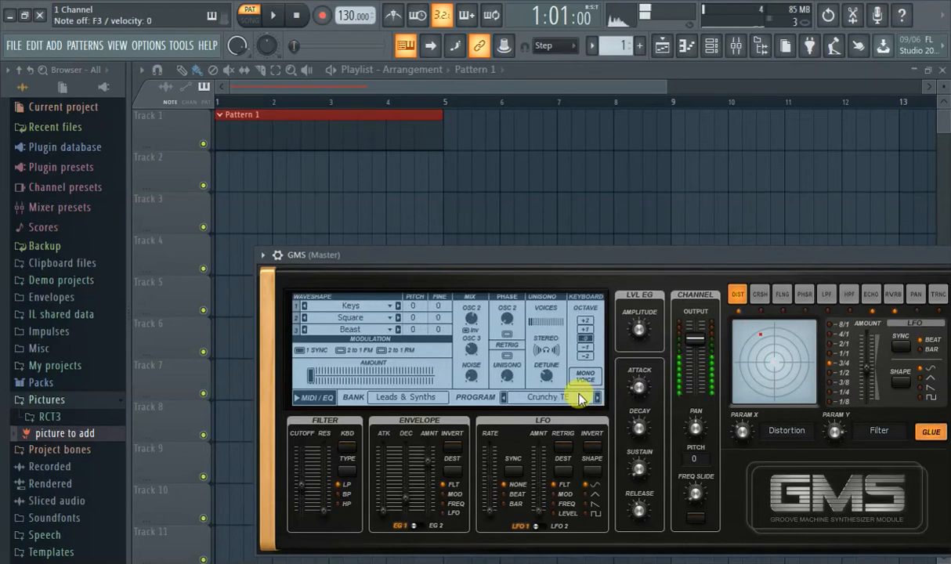
# Switch GMS to the Pads & Textures bank, load Pad 2 MC and try different filter cutoff and resonance settings.
pyautogui.click(580, 399)
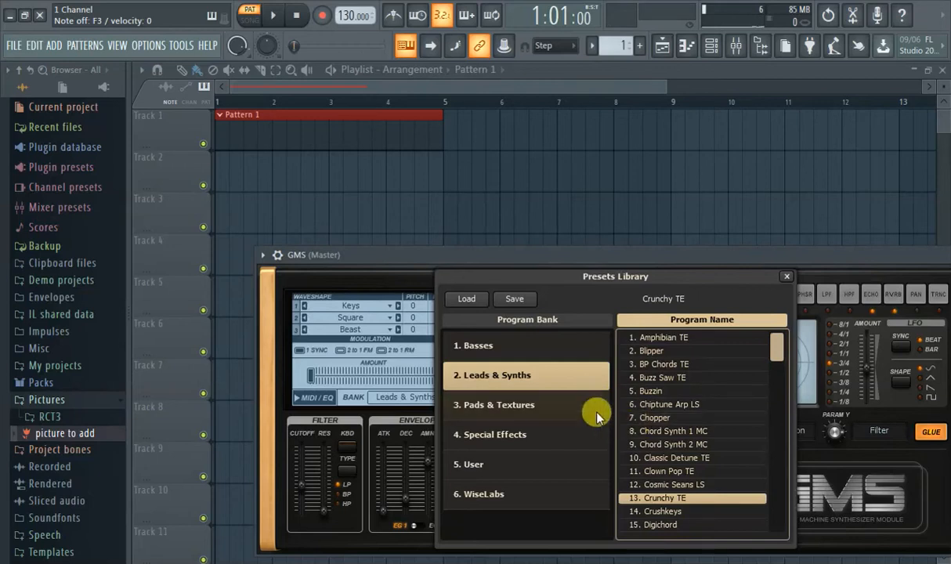
pyautogui.click(597, 411)
pyautogui.doubleClick(640, 410)
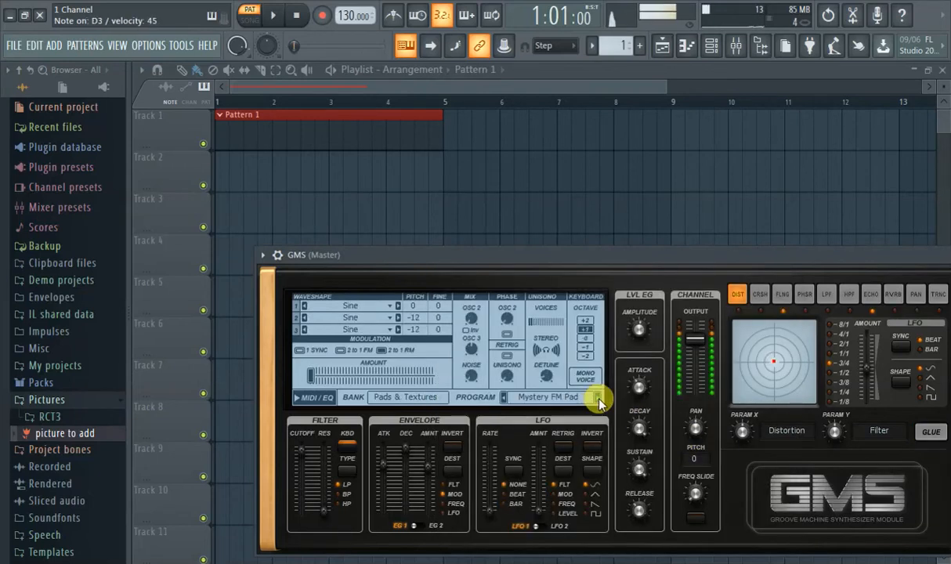
pyautogui.click(598, 398)
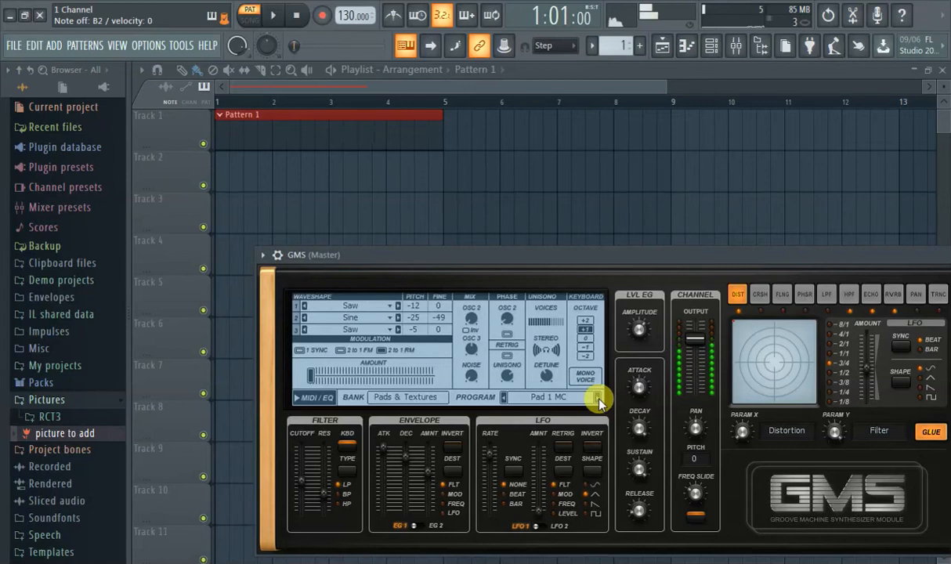
pyautogui.click(598, 399)
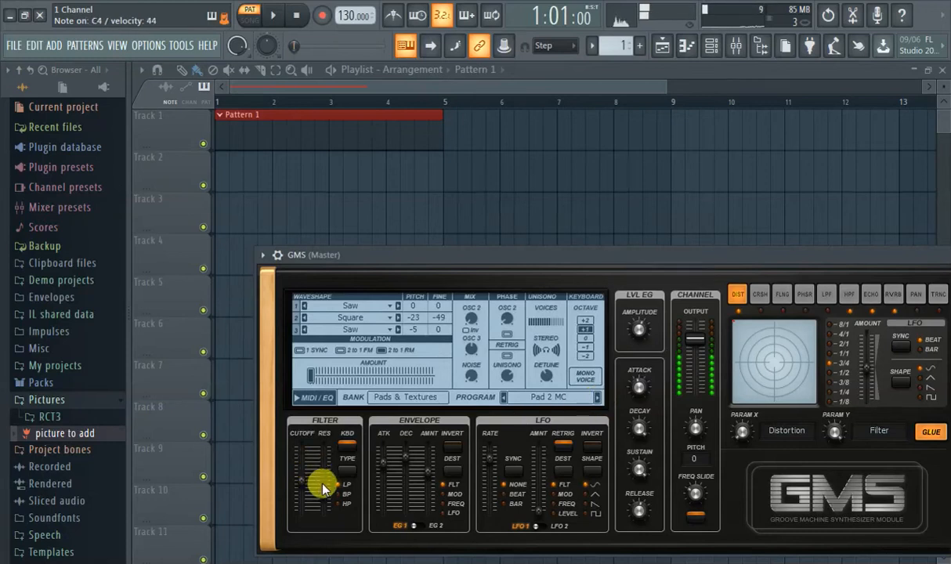
pyautogui.scroll(4, 323, 485)
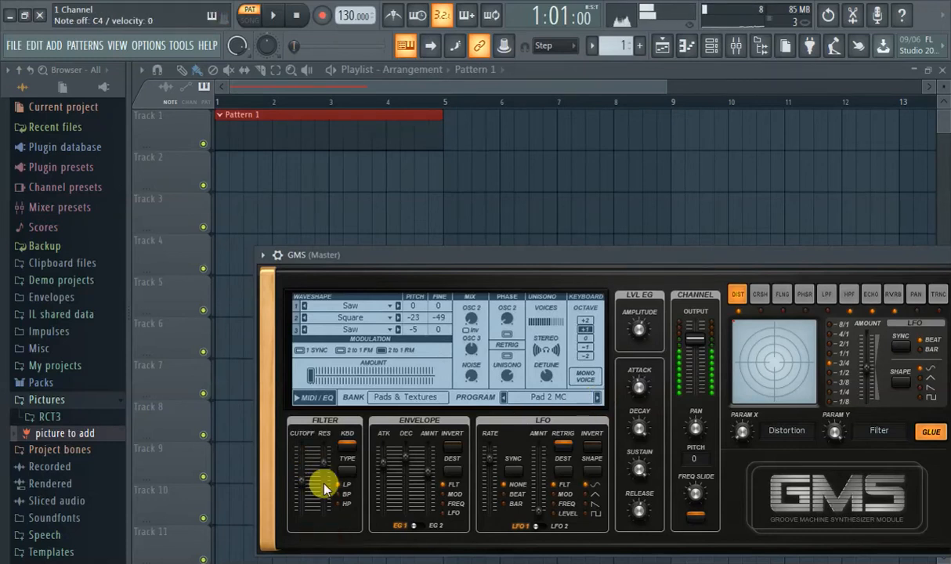
pyautogui.moveTo(327, 462); pyautogui.dragTo(305, 475)
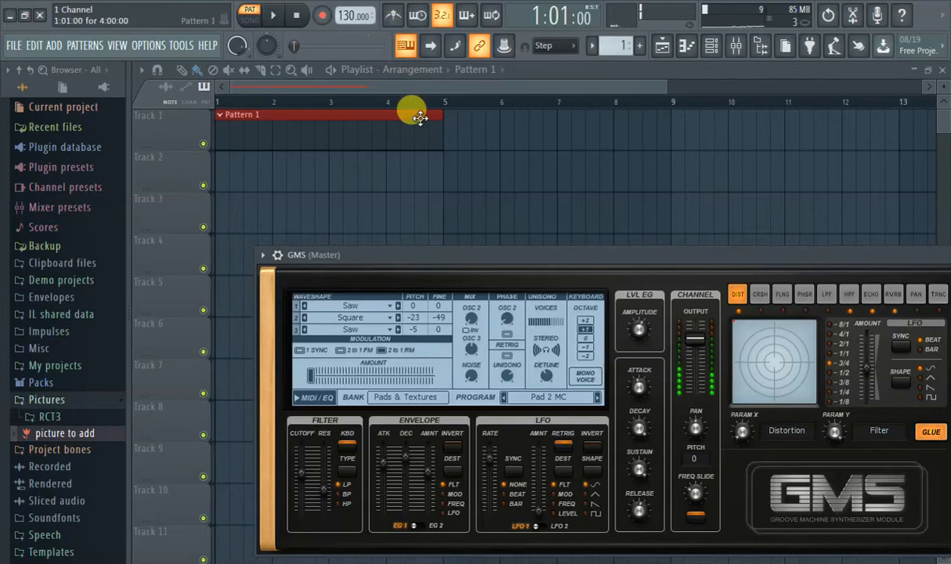
# Advance the GMS program to Pad 4 MC and close the synth window.
pyautogui.click(597, 397)
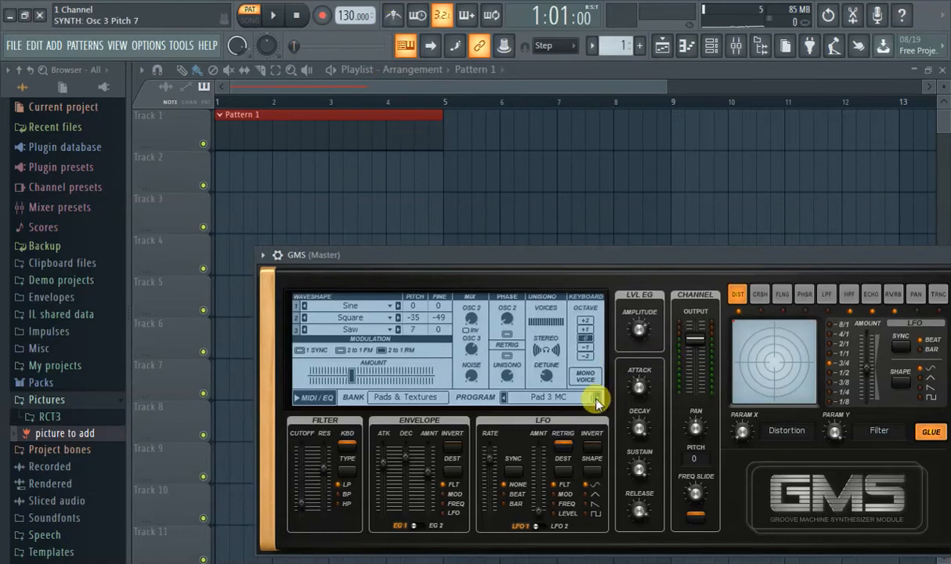
pyautogui.click(597, 397)
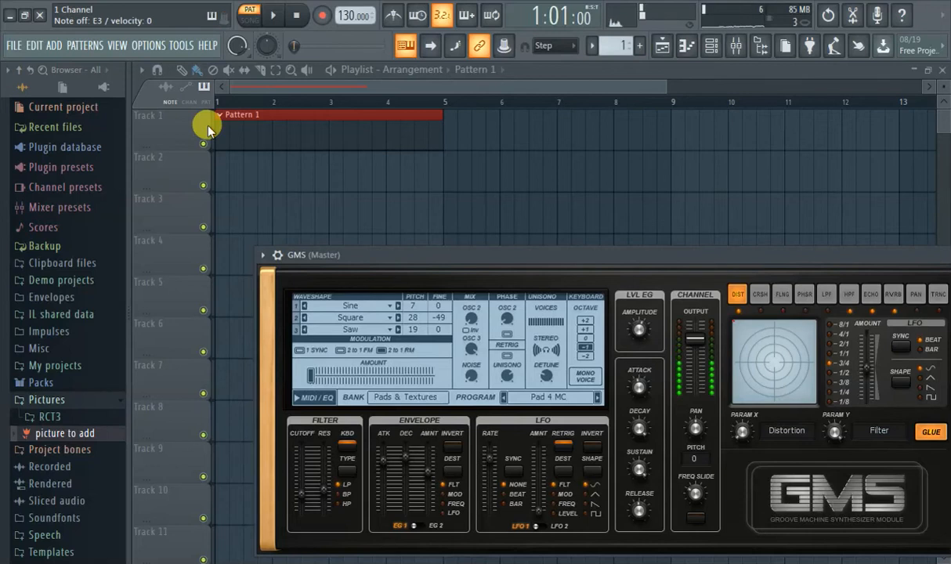
pyautogui.click(246, 93)
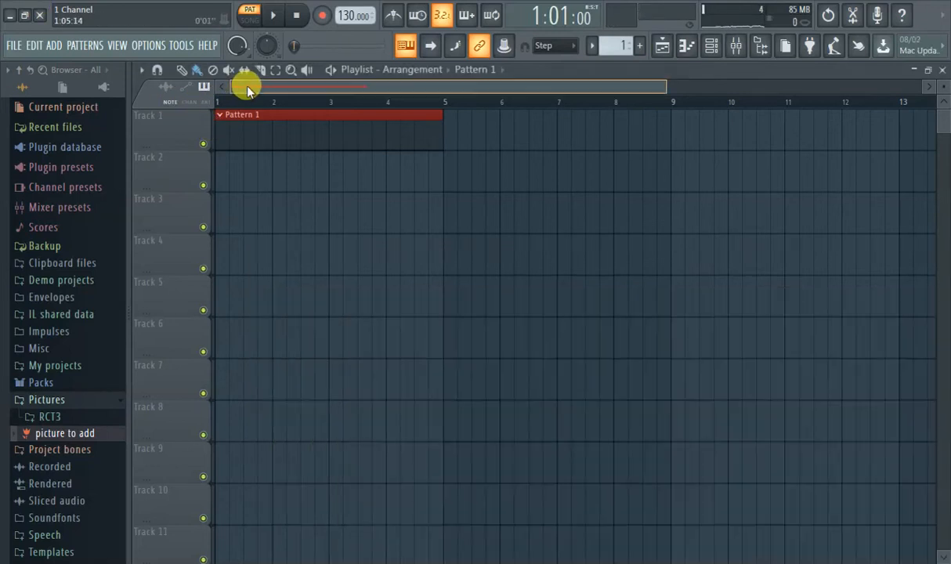
# Set the project tempo to 100 BPM.
pyautogui.rightClick(345, 17)
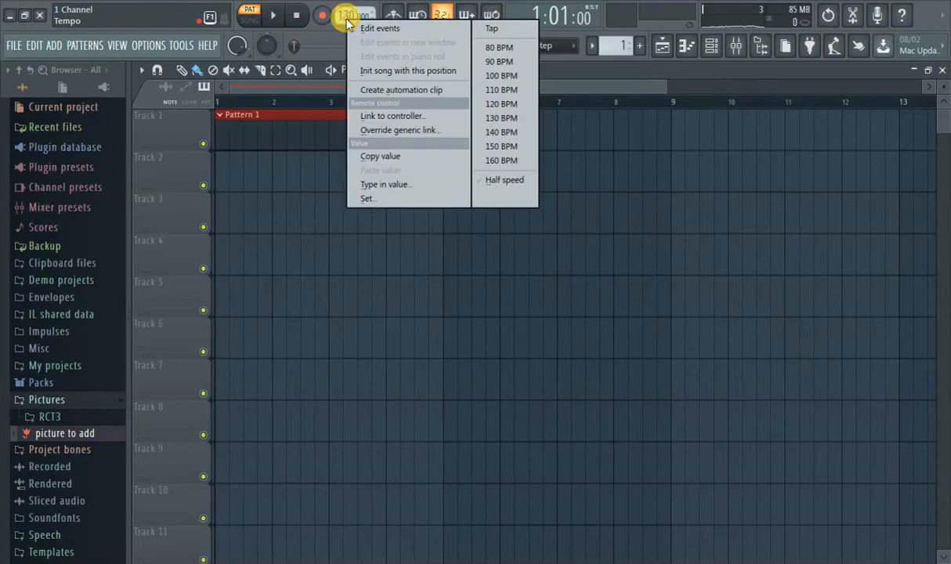
pyautogui.click(506, 81)
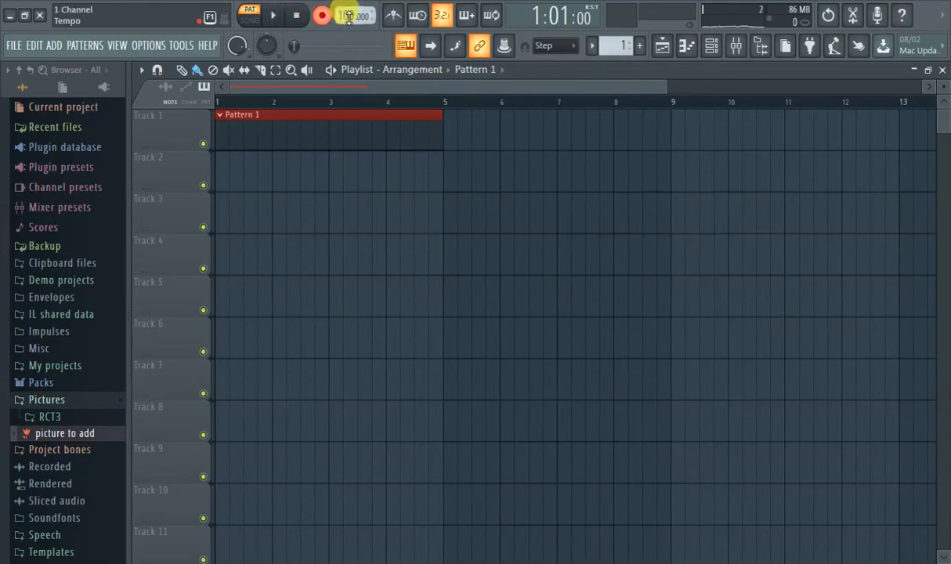
# Turn on the metronome and record a GMS chord progression into Pattern 1.
pyautogui.click(441, 17)
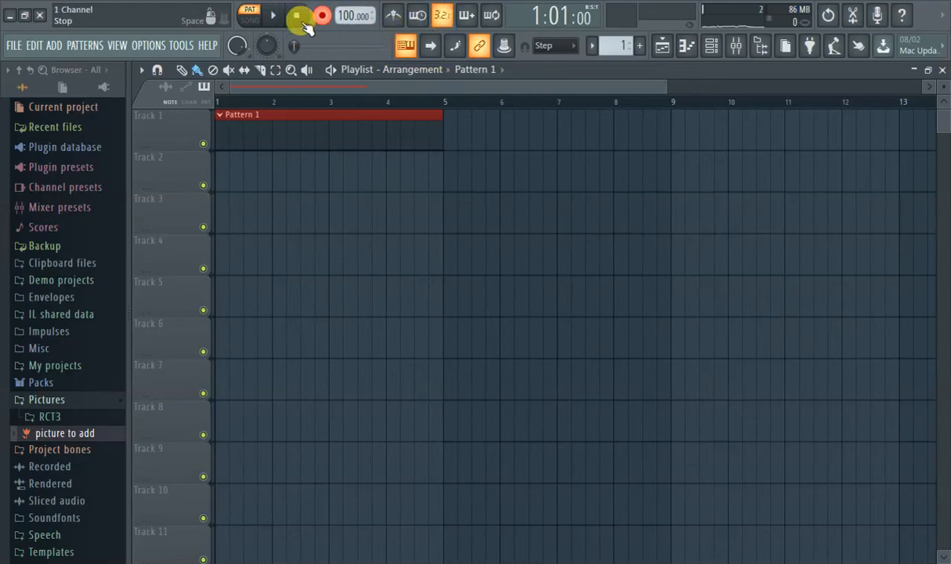
pyautogui.click(276, 17)
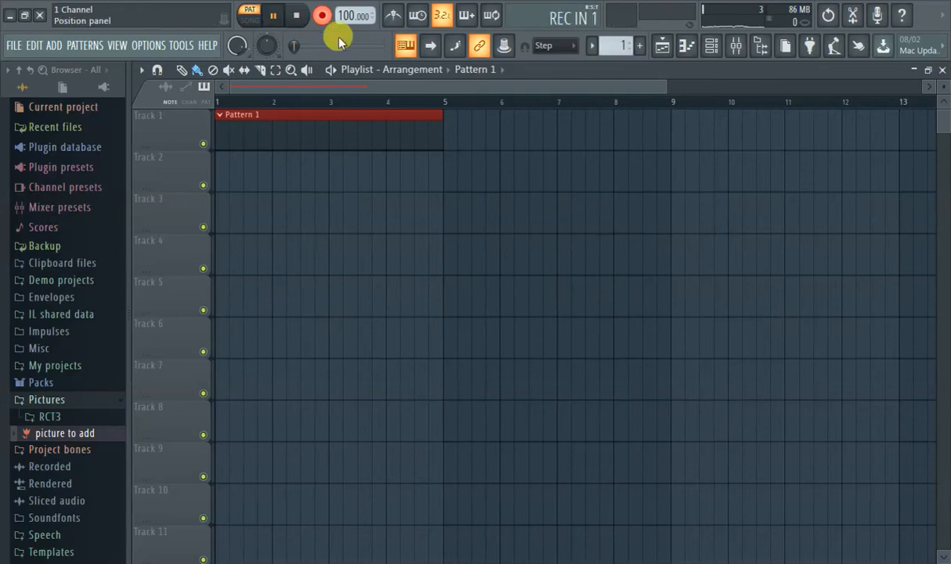
pyautogui.click(393, 17)
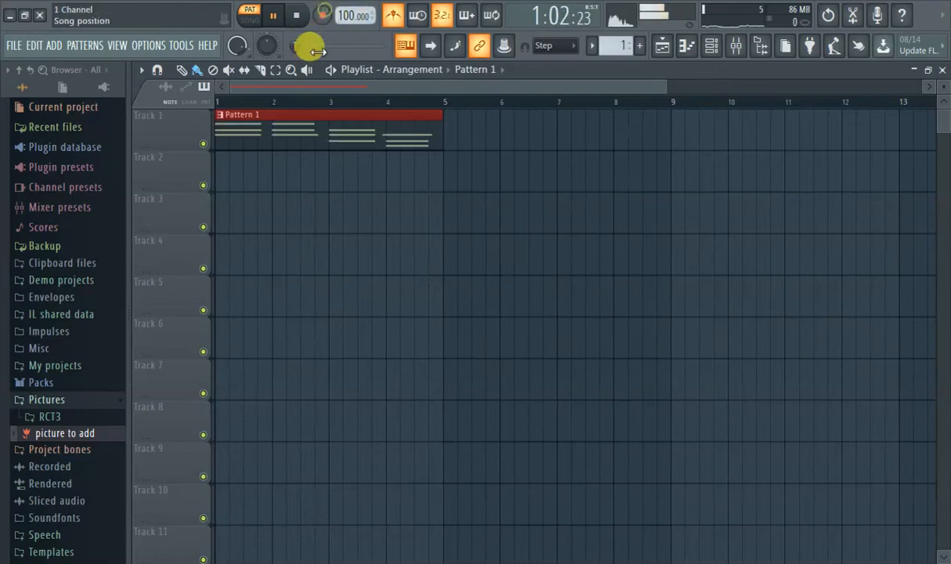
# Extend the Pattern 1 clip on Track 1 to bar 13 and play it from the start in song mode.
pyautogui.moveTo(436, 131); pyautogui.dragTo(795, 208)
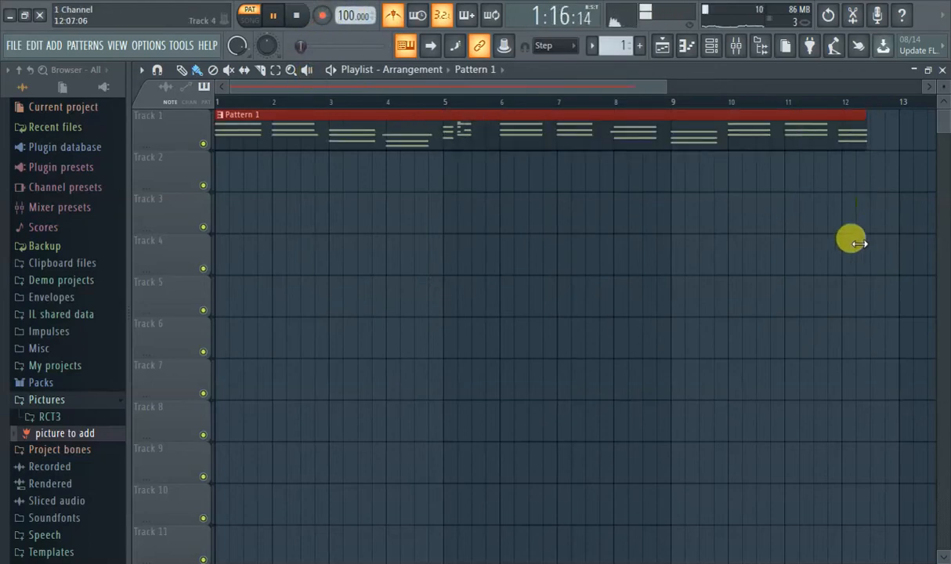
pyautogui.moveTo(884, 372); pyautogui.dragTo(700, 179)
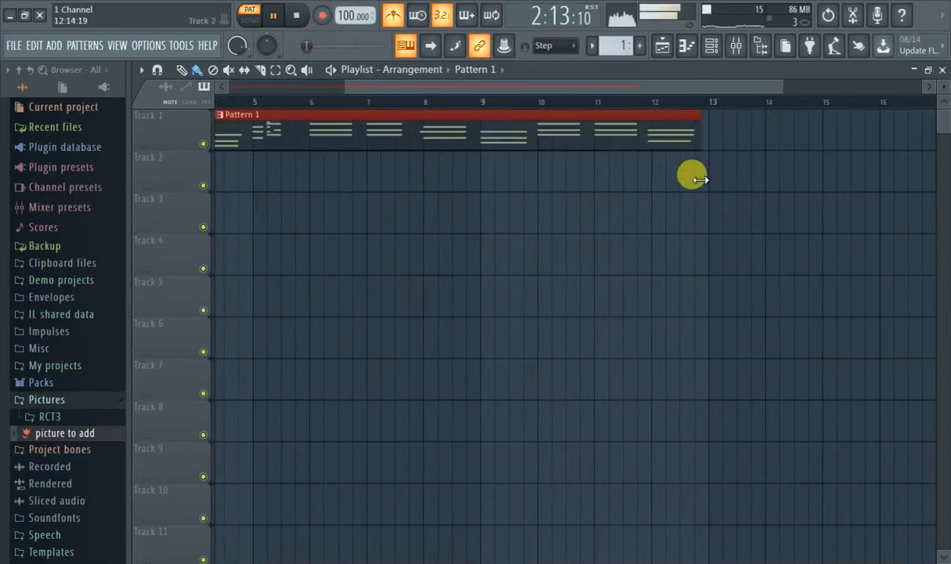
pyautogui.moveTo(570, 84); pyautogui.dragTo(311, 82)
pyautogui.click(261, 98)
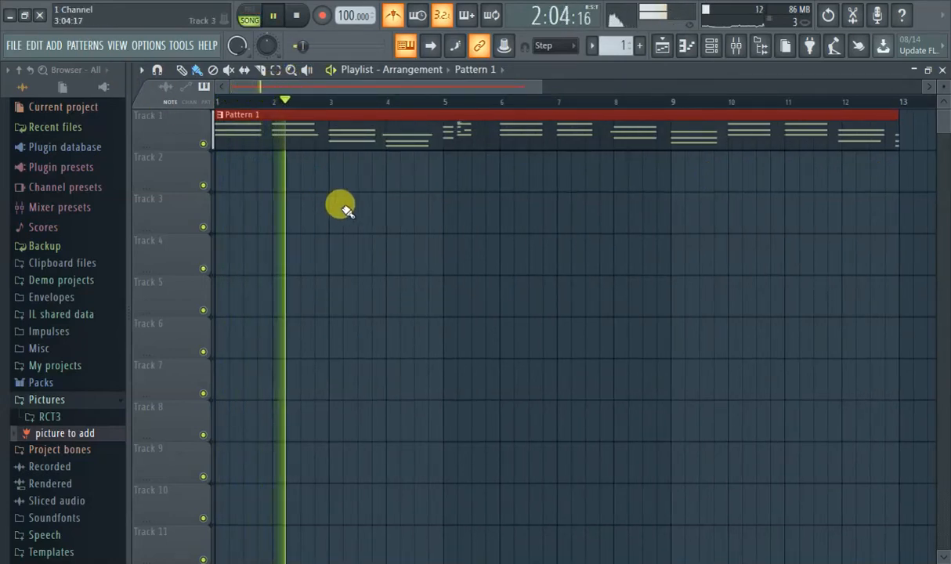
# Open Pattern 1's GMS notes in the piano roll, maximize it and bring the recorded chords into view.
pyautogui.doubleClick(365, 144)
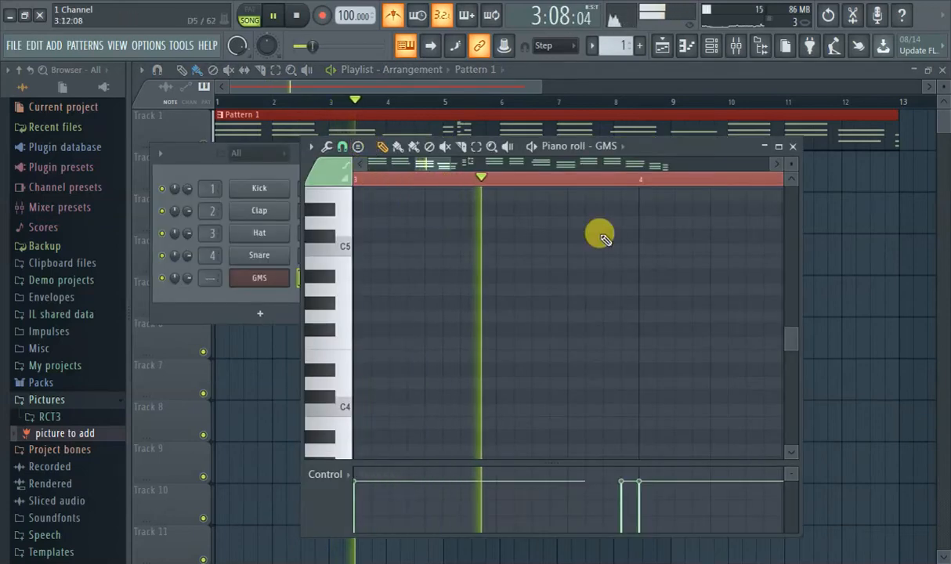
pyautogui.click(779, 147)
pyautogui.scroll(-5, 722, 223)
pyautogui.scroll(3, 732, 250)
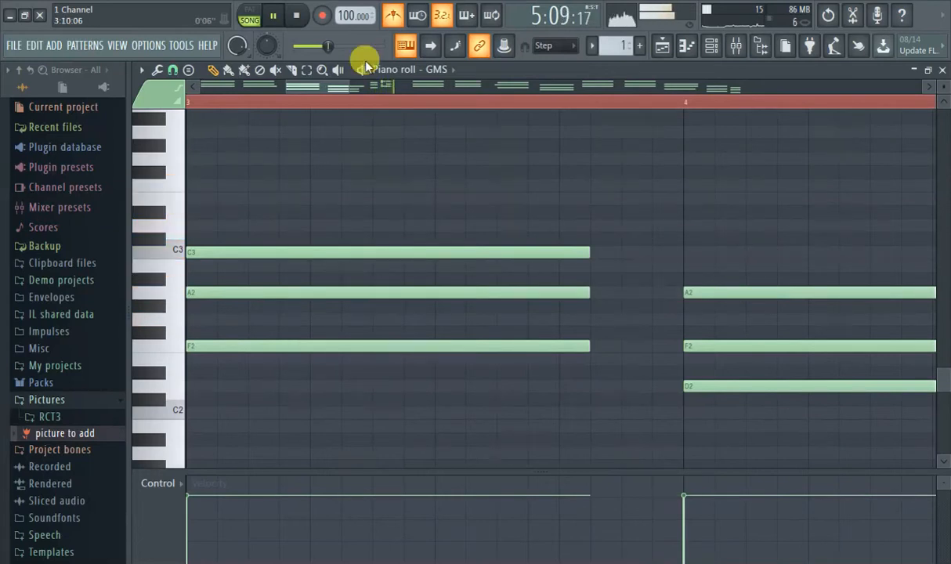
# Replay Pattern 1 from its opening bars in the playlist and examine its GMS notes around bar 5 in the piano roll.
pyautogui.click(661, 48)
pyautogui.moveTo(271, 96); pyautogui.dragTo(225, 99)
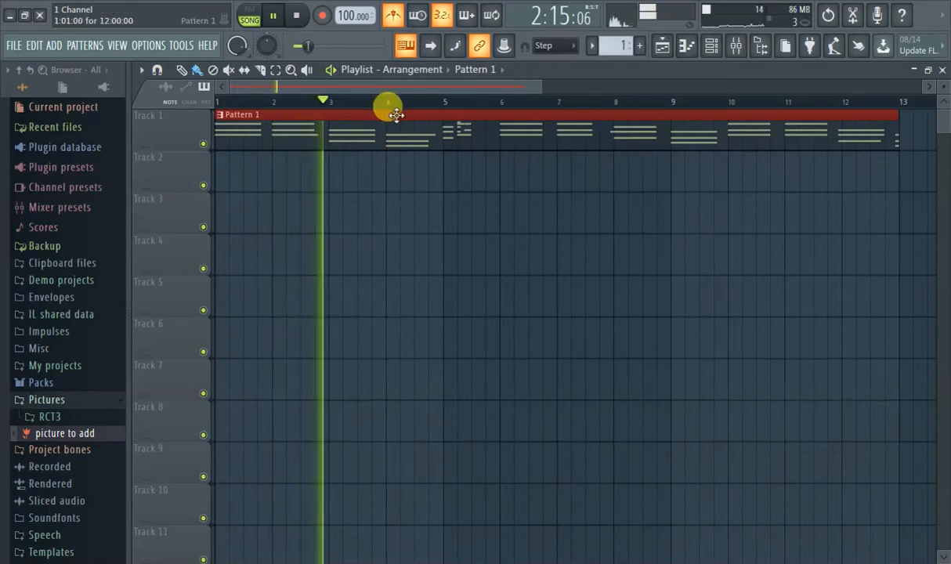
pyautogui.doubleClick(461, 127)
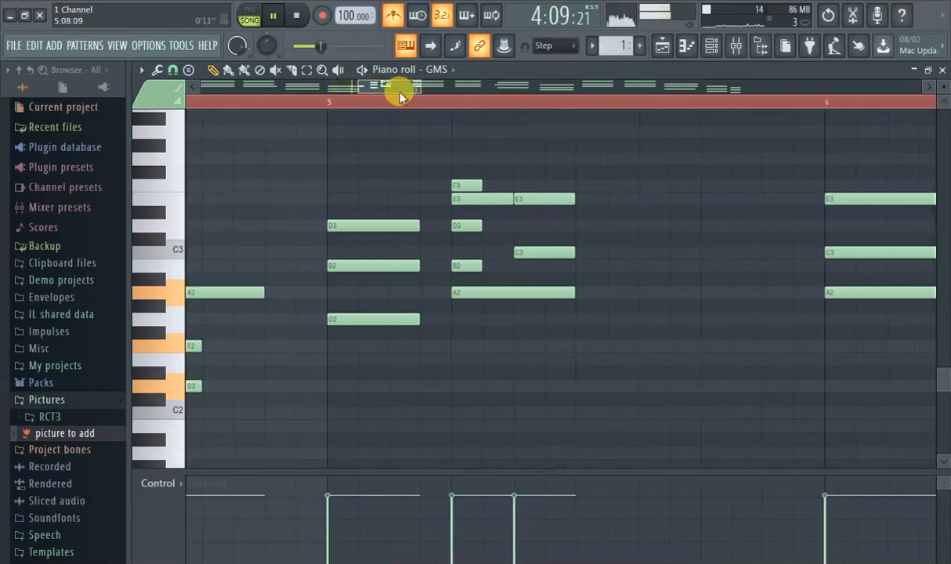
pyautogui.click(687, 47)
pyautogui.click(687, 47)
pyautogui.click(686, 47)
pyautogui.click(686, 47)
pyautogui.click(687, 47)
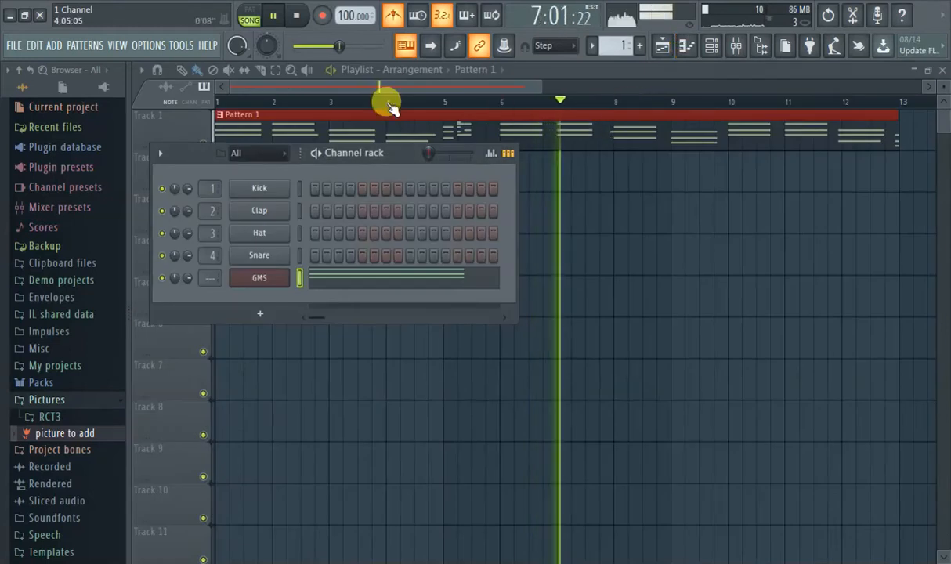
pyautogui.click(245, 102)
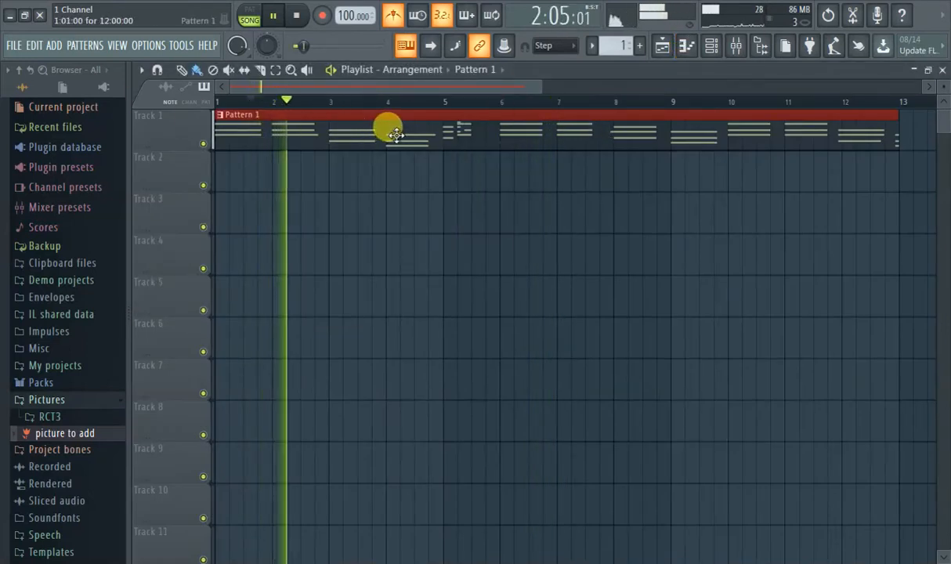
pyautogui.doubleClick(446, 123)
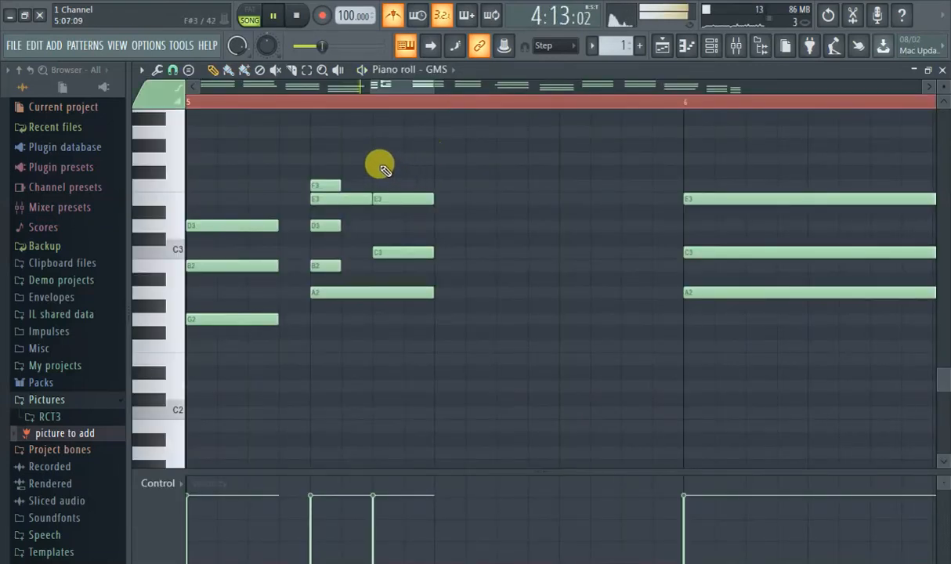
# Delete all the misplayed GMS notes in bar 5 of Pattern 1.
pyautogui.rightClick(237, 226)
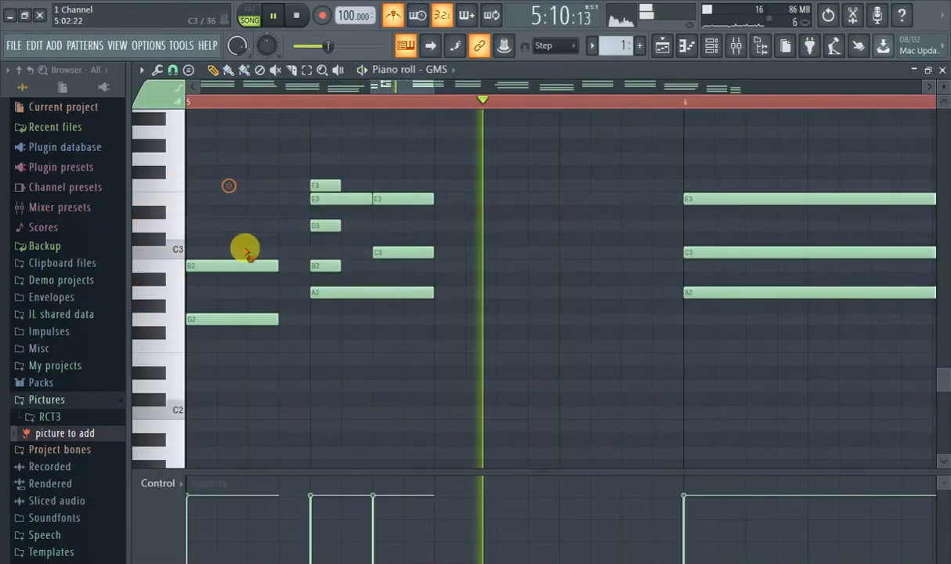
pyautogui.rightClick(251, 266)
pyautogui.rightClick(252, 319)
pyautogui.rightClick(321, 185)
pyautogui.rightClick(329, 199)
pyautogui.rightClick(325, 225)
pyautogui.rightClick(345, 292)
pyautogui.rightClick(391, 199)
pyautogui.rightClick(391, 252)
pyautogui.rightClick(327, 266)
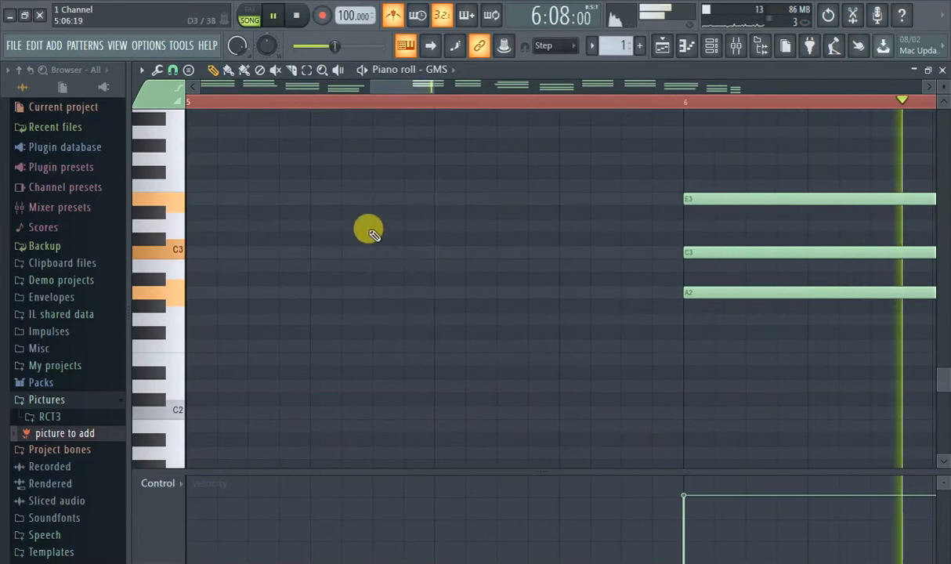
# Select the four chords in bars 6 to 9 and move them one bar earlier so they start at bar 5.
pyautogui.scroll(-5, 454, 267)
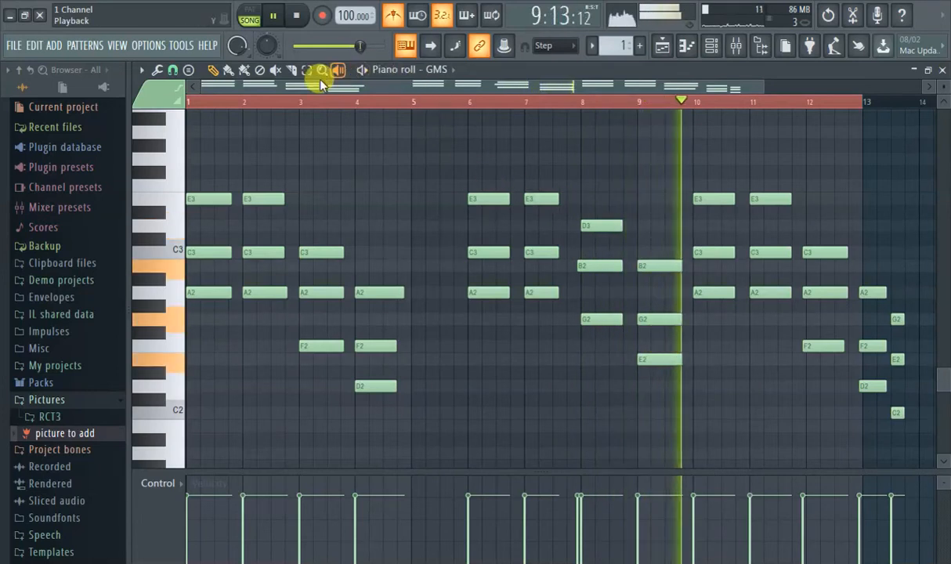
pyautogui.moveTo(465, 171); pyautogui.dragTo(653, 362)
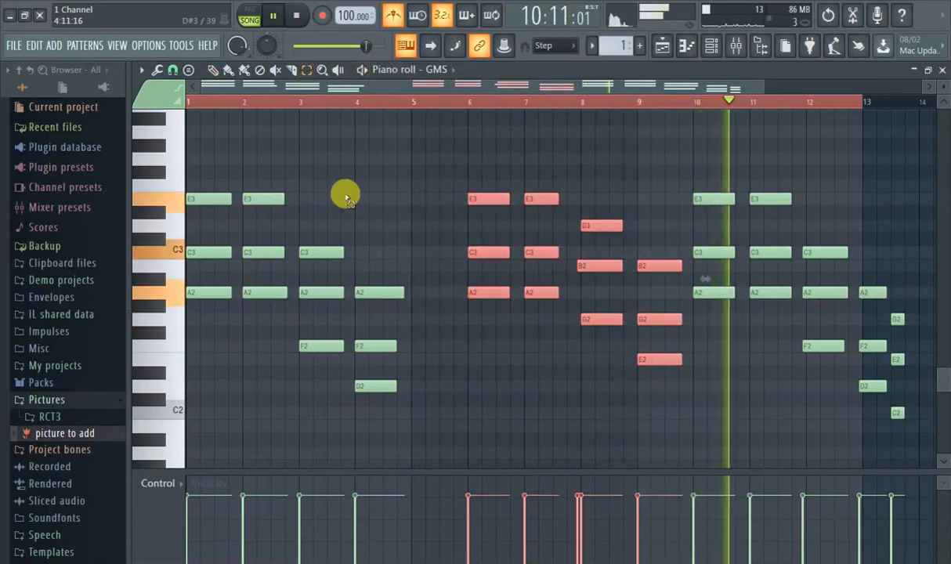
pyautogui.rightClick(305, 70)
pyautogui.click(309, 72)
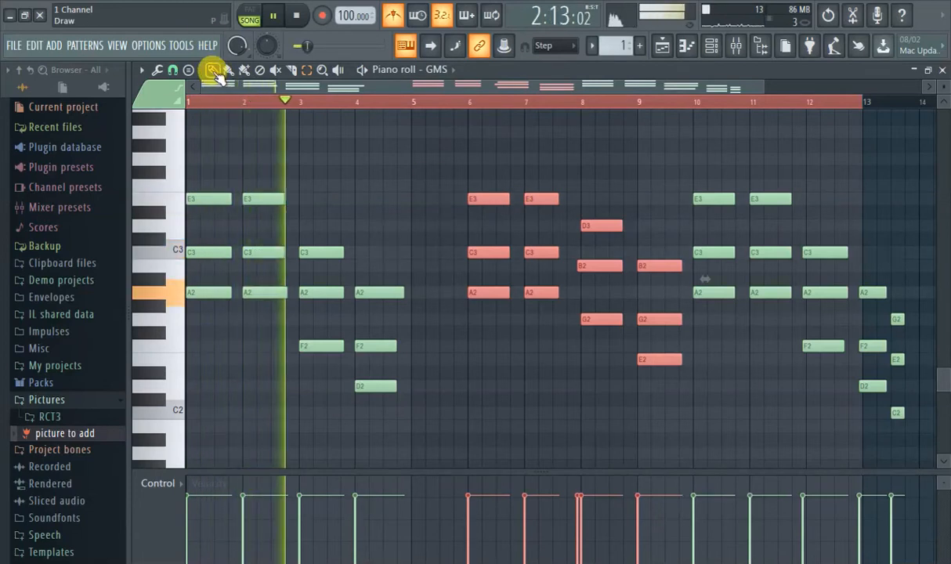
pyautogui.moveTo(486, 198); pyautogui.dragTo(432, 194)
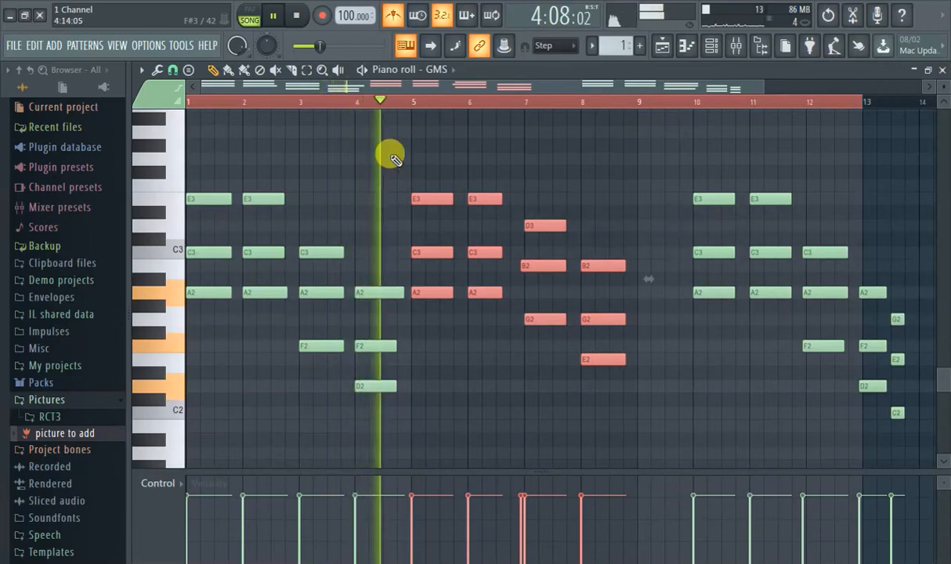
# Clear the selection and align the early B2 note with the rest of its chord at the start of bar 7.
pyautogui.scroll(1, 553, 250)
pyautogui.scroll(2, 552, 250)
pyautogui.click(322, 91)
pyautogui.moveTo(515, 262); pyautogui.dragTo(519, 262)
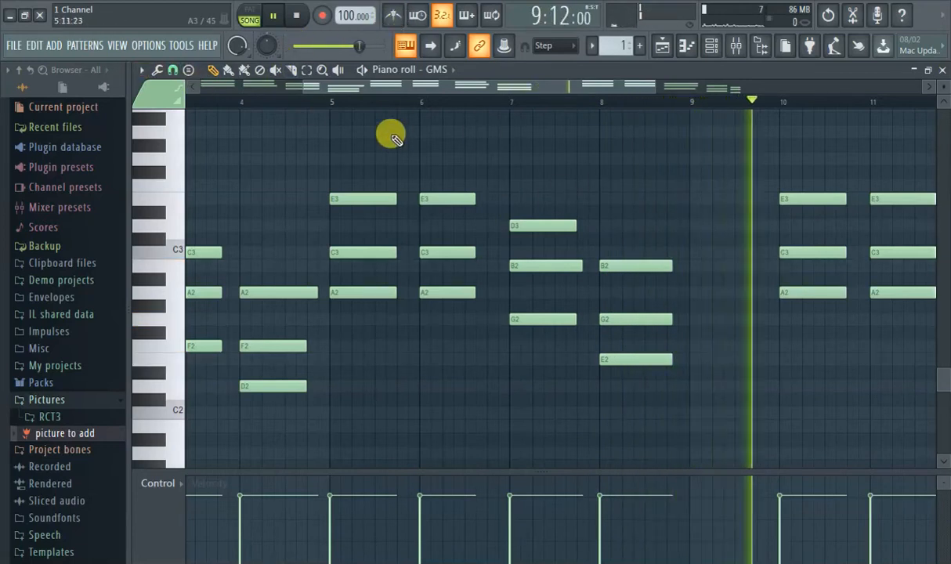
# Delete all remaining chord notes from bar 10 onward, keeping only the progression in bars 1 to 8.
pyautogui.rightClick(419, 165)
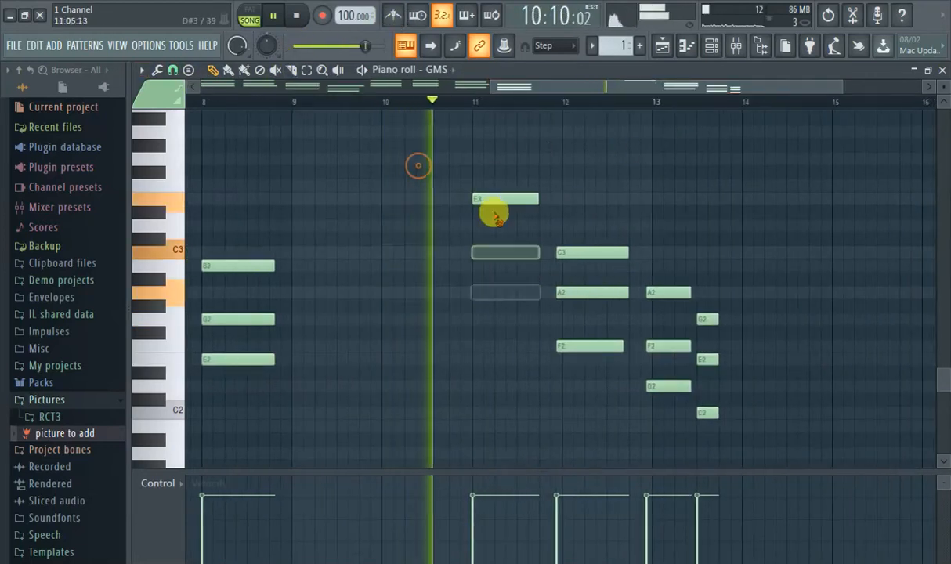
pyautogui.rightClick(668, 292)
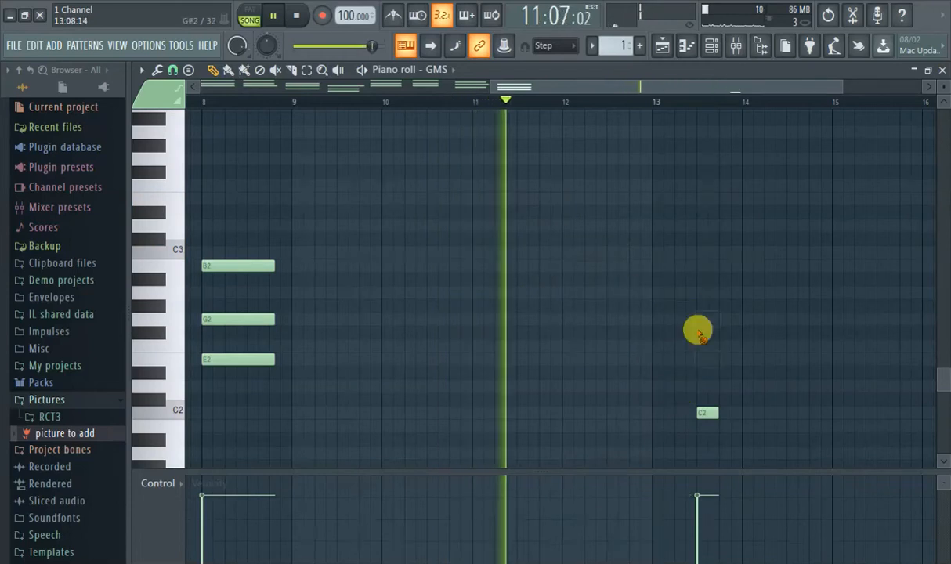
pyautogui.rightClick(707, 412)
pyautogui.moveTo(617, 89); pyautogui.dragTo(144, 118)
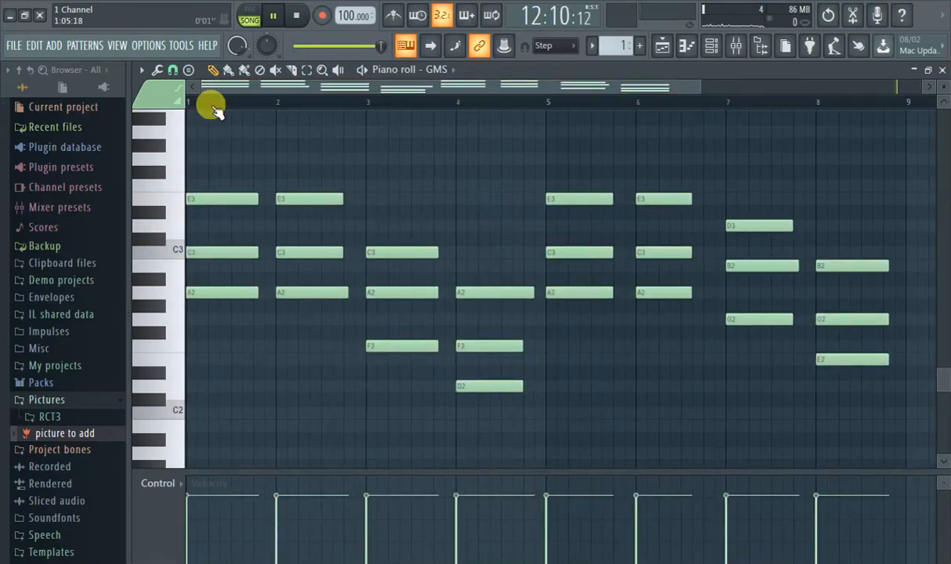
# Move playback to the middle of bar 5 and shorten the Pattern 1 clip on Track 1 to end at bar 9.
pyautogui.click(599, 104)
pyautogui.click(663, 47)
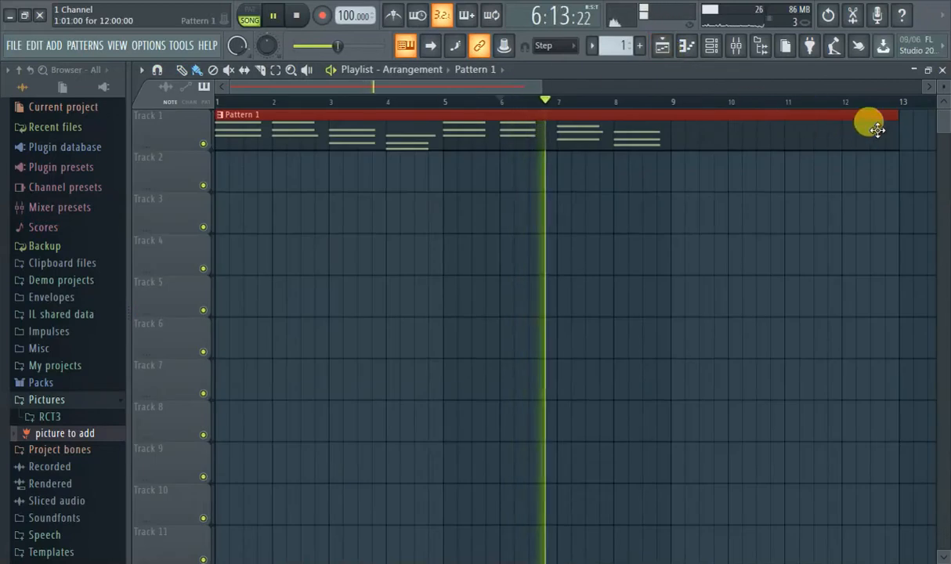
pyautogui.moveTo(893, 128); pyautogui.dragTo(664, 143)
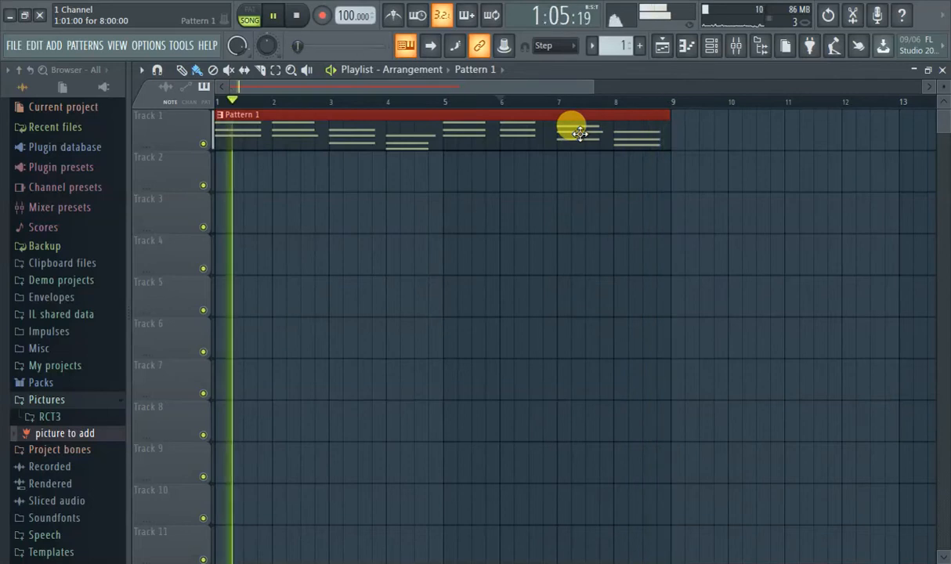
# Duplicate the Pattern 1 clip three times along Track 1, filling the arrangement up to bar 33.
pyautogui.hotkey('ctrl', 'b')
pyautogui.hotkey('ctrl', 'b')
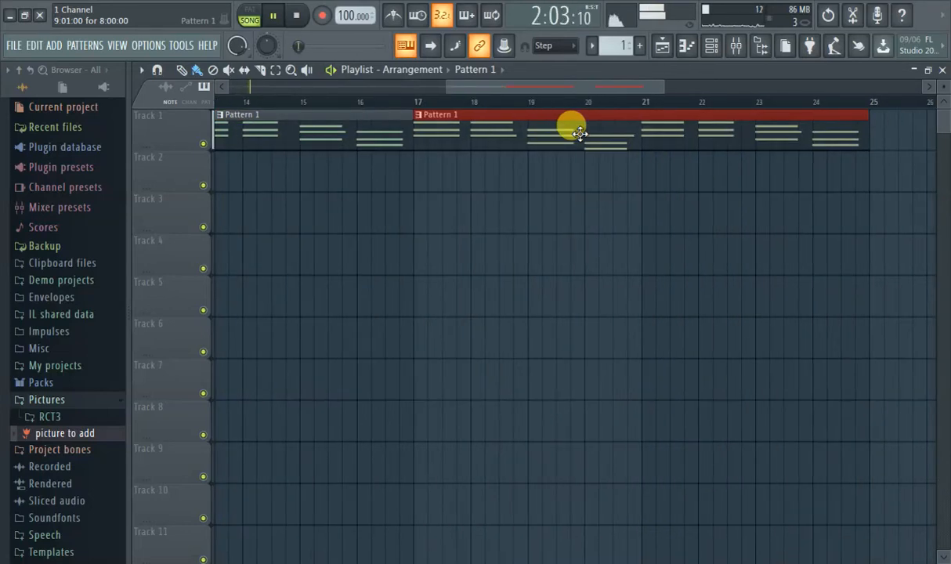
pyautogui.hotkey('ctrl', 'b')
pyautogui.scroll(-3, 578, 172)
pyautogui.scroll(-2, 576, 174)
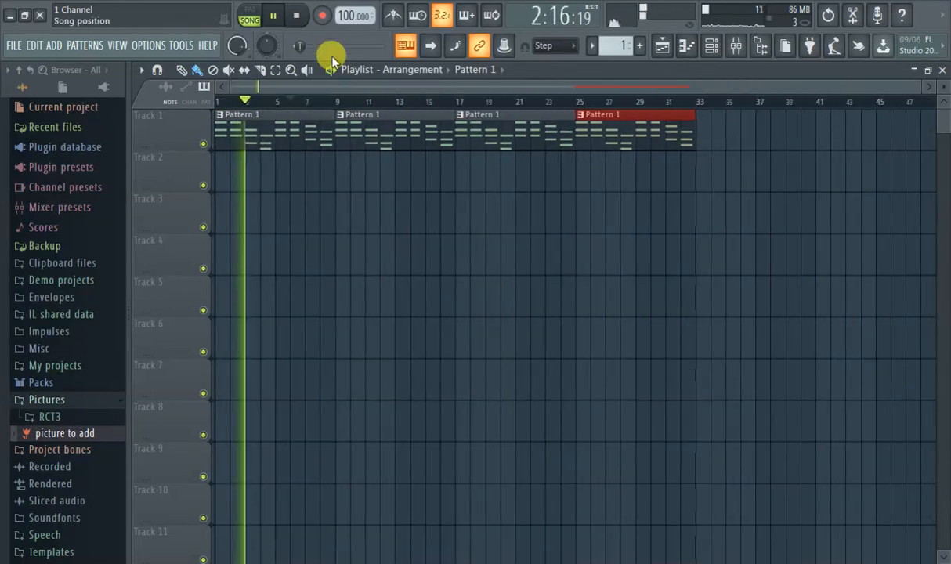
pyautogui.scroll(2, 451, 235)
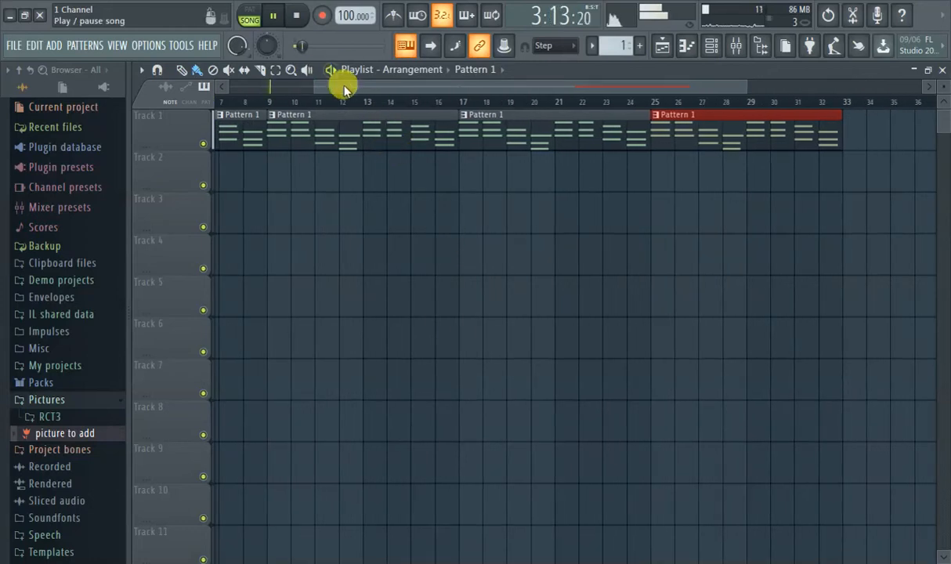
pyautogui.moveTo(362, 87); pyautogui.dragTo(254, 102)
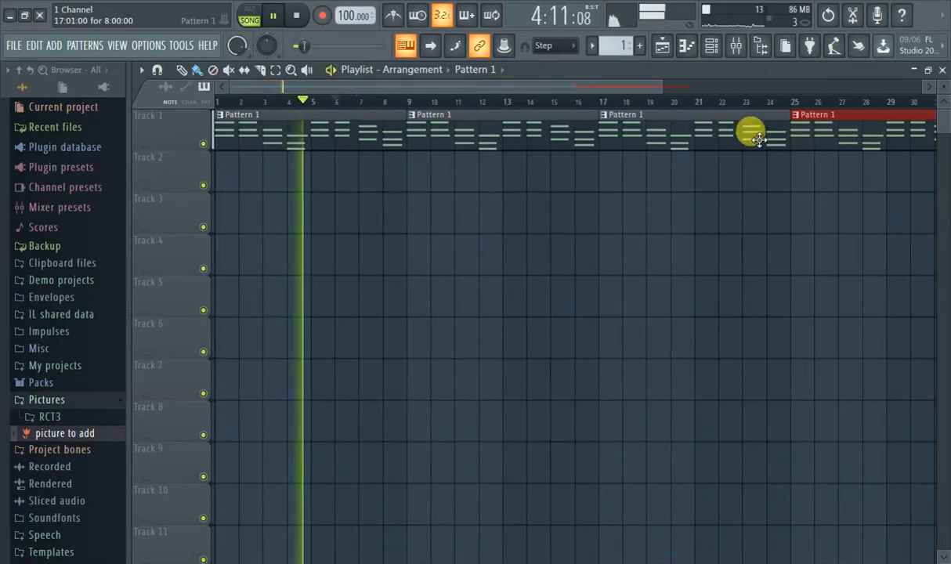
# Delete the last two Pattern 1 clips and place them again on Track 1 at bars 17 and 25.
pyautogui.rightClick(811, 130)
pyautogui.rightClick(721, 141)
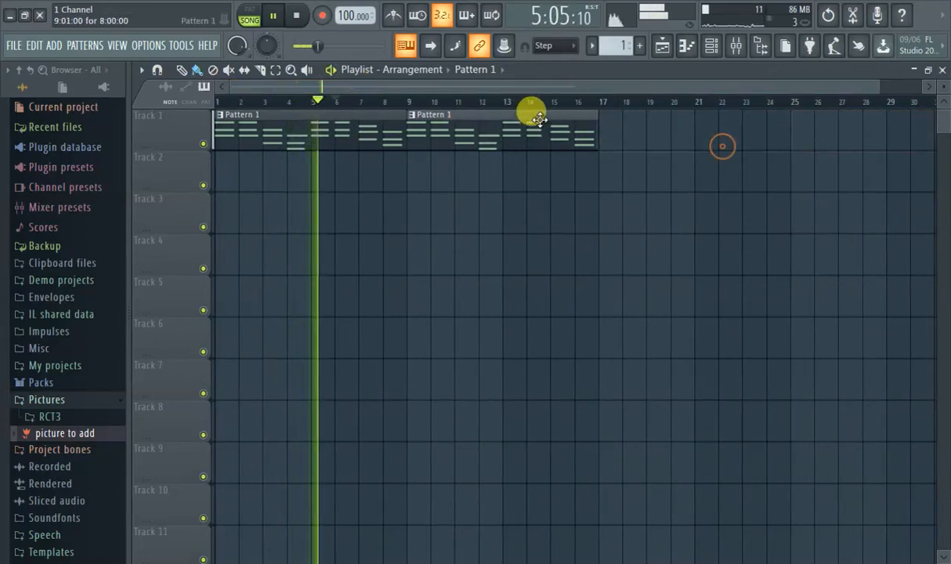
pyautogui.click(604, 129)
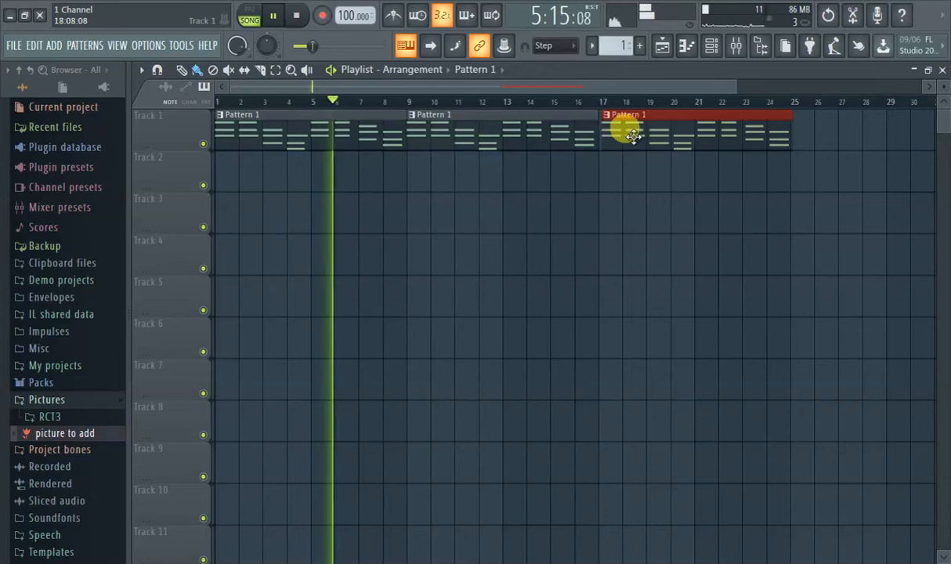
pyautogui.click(795, 125)
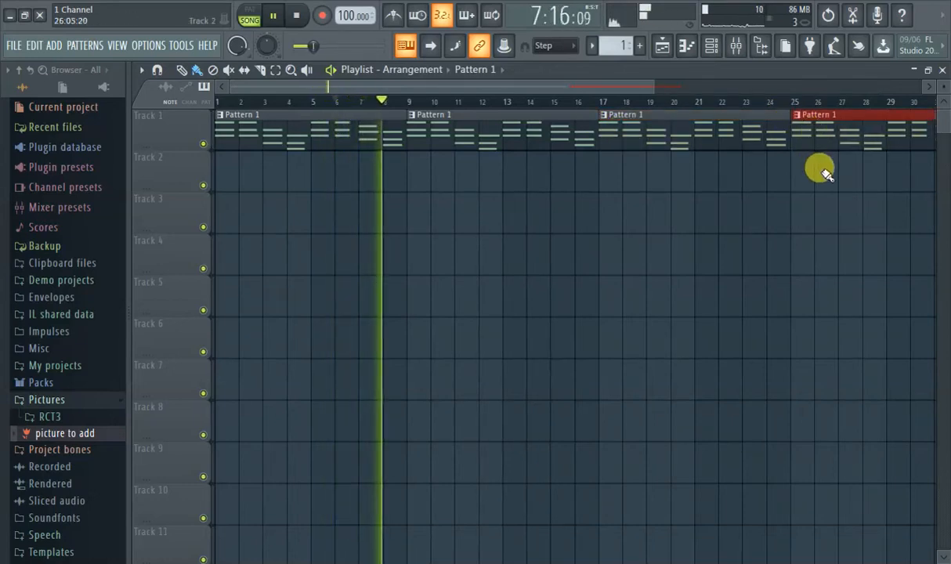
# Examine the join between the Pattern 1 clips at bar 25 up close, and view the whole arrangement.
pyautogui.keyDown('ctrl'); pyautogui.scroll(3, 823, 174); pyautogui.keyUp('ctrl')
pyautogui.keyDown('ctrl'); pyautogui.scroll(3, 818, 153); pyautogui.keyUp('ctrl')
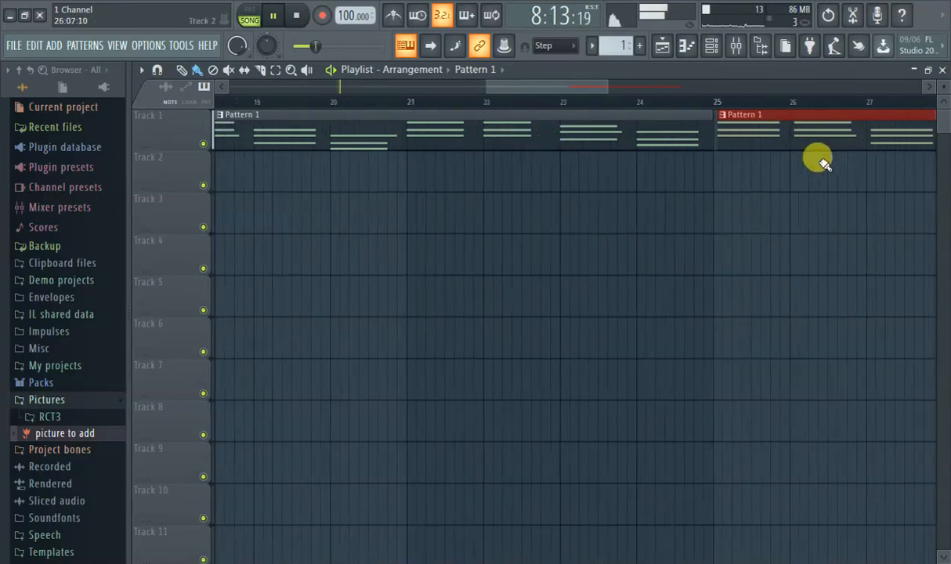
pyautogui.keyDown('ctrl'); pyautogui.scroll(2, 685, 137); pyautogui.keyUp('ctrl')
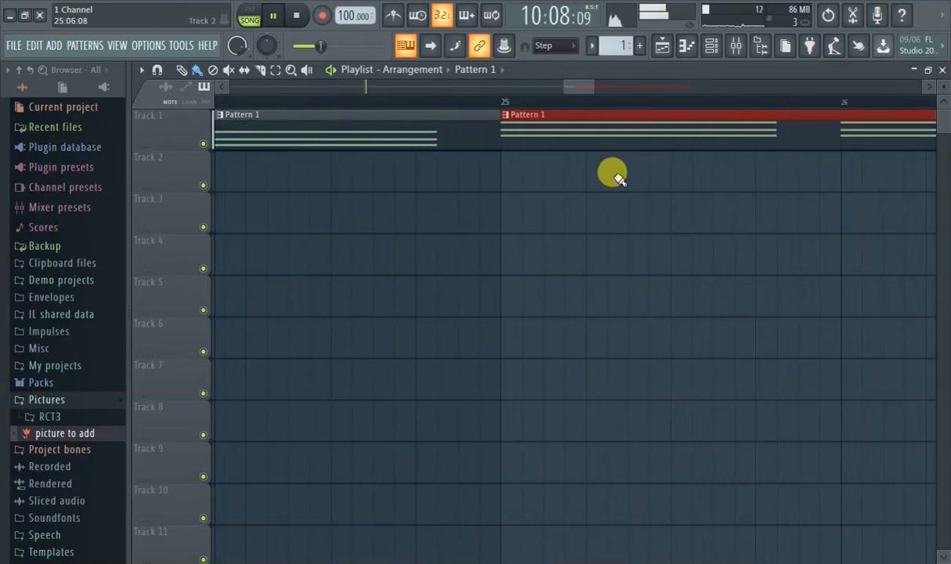
pyautogui.keyDown('ctrl'); pyautogui.scroll(-2, 612, 177); pyautogui.keyUp('ctrl')
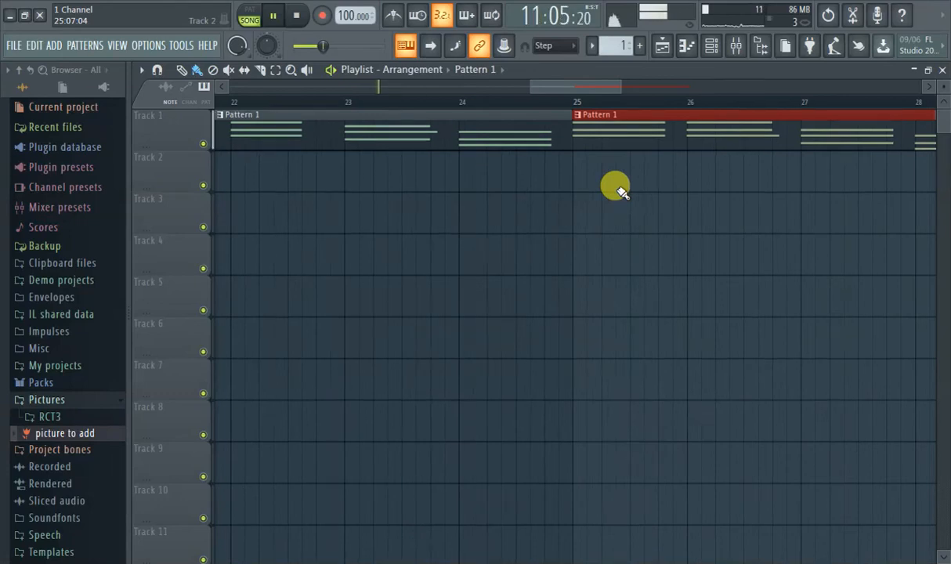
pyautogui.keyDown('ctrl'); pyautogui.scroll(1, 607, 267); pyautogui.keyUp('ctrl')
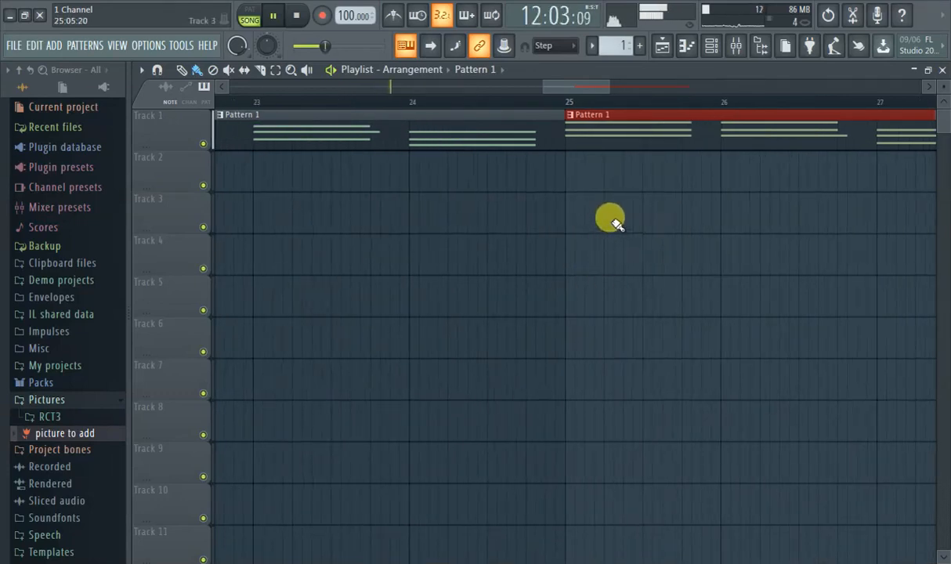
pyautogui.keyDown('ctrl'); pyautogui.scroll(1, 618, 226); pyautogui.keyUp('ctrl')
pyautogui.moveTo(569, 96); pyautogui.dragTo(511, 92)
pyautogui.keyDown('ctrl'); pyautogui.scroll(-5, 512, 174); pyautogui.keyUp('ctrl')
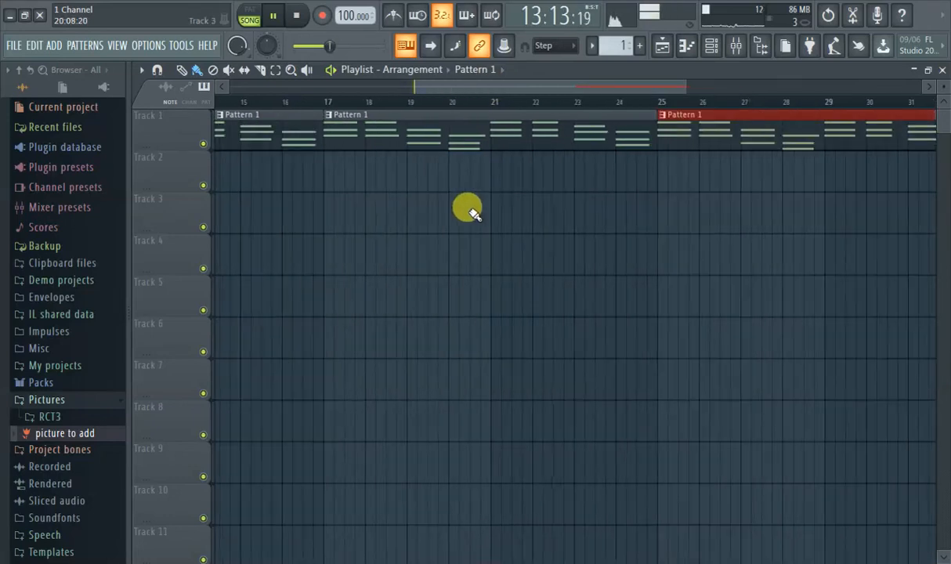
pyautogui.keyDown('ctrl'); pyautogui.scroll(-3, 461, 198); pyautogui.keyUp('ctrl')
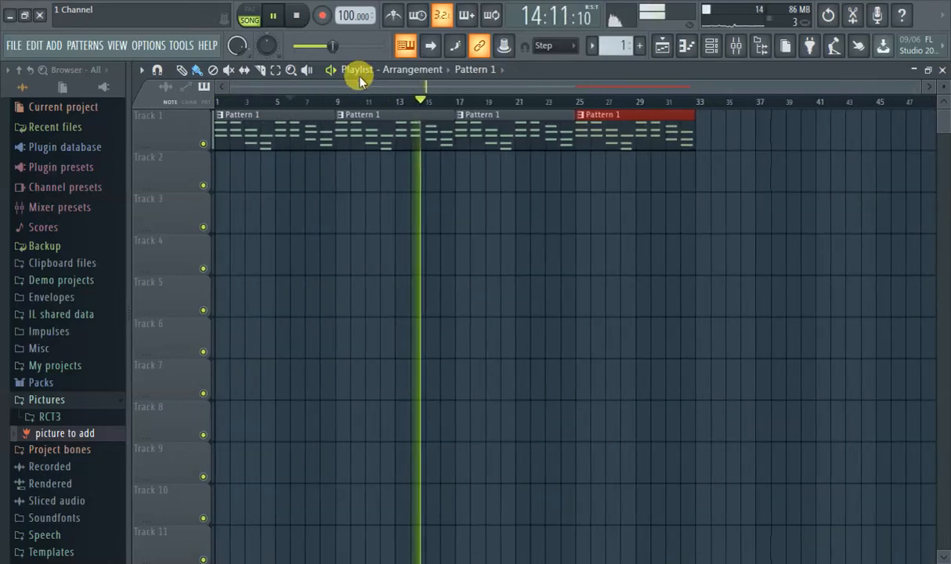
pyautogui.keyDown('ctrl'); pyautogui.scroll(2, 431, 218); pyautogui.keyUp('ctrl')
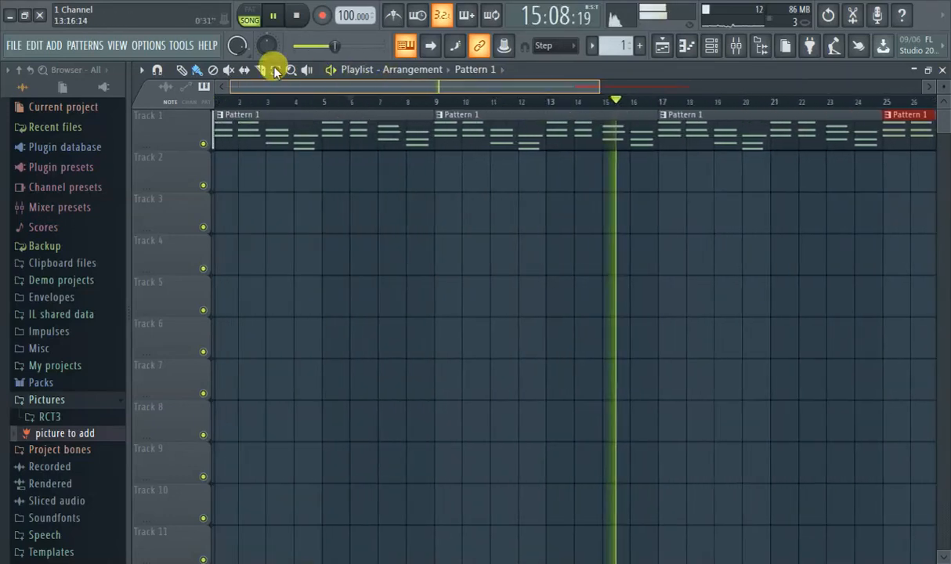
# Hide the browser to widen the playlist and bring the browser back.
pyautogui.click(119, 46)
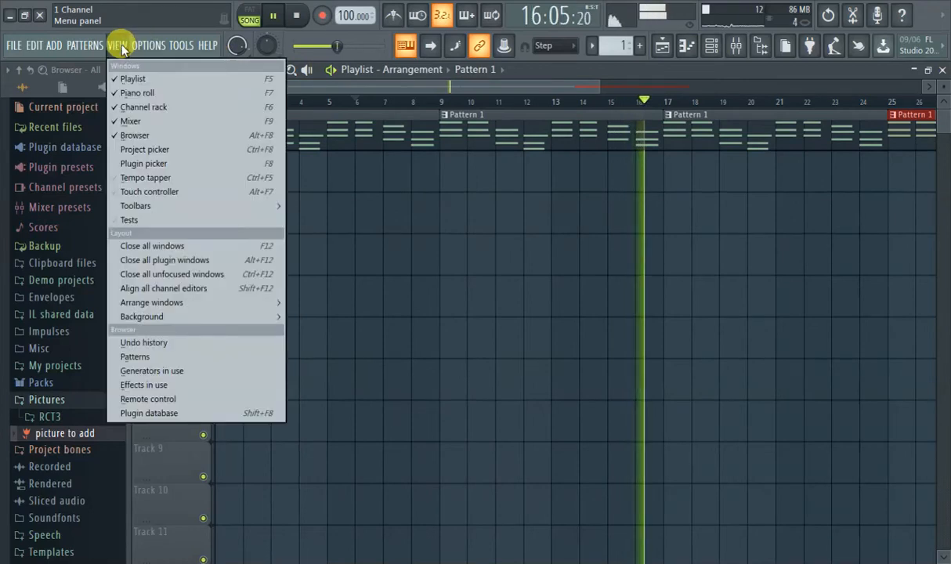
pyautogui.click(149, 45)
pyautogui.click(410, 93)
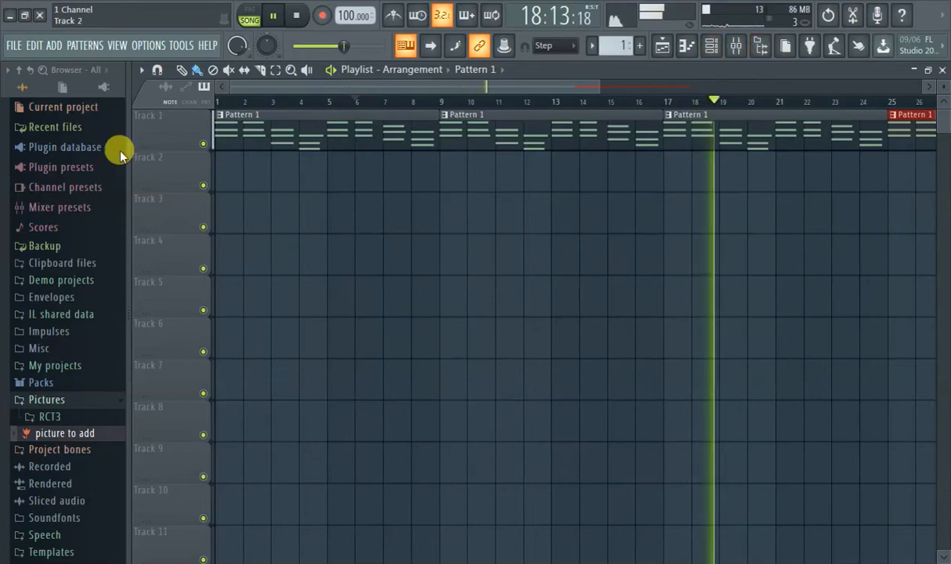
pyautogui.click(764, 45)
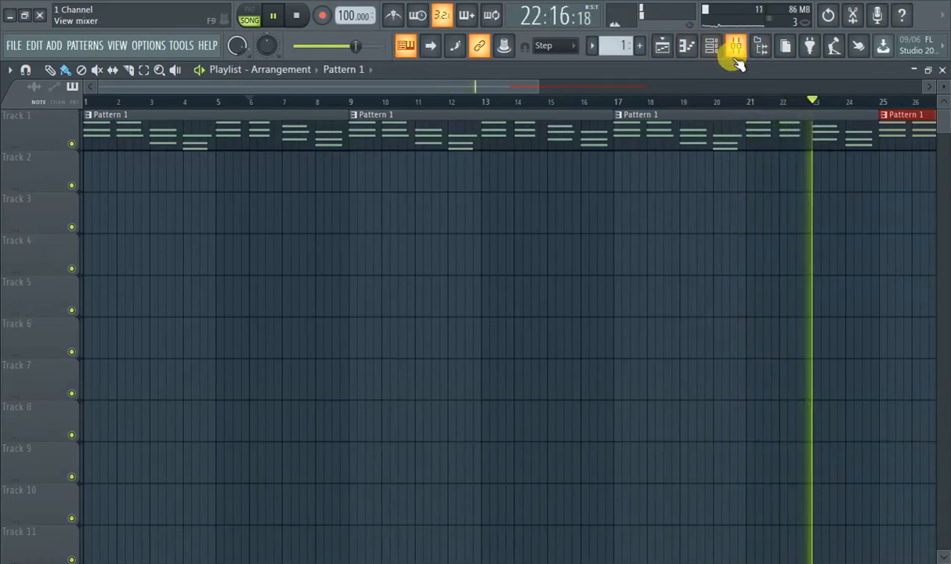
pyautogui.click(756, 49)
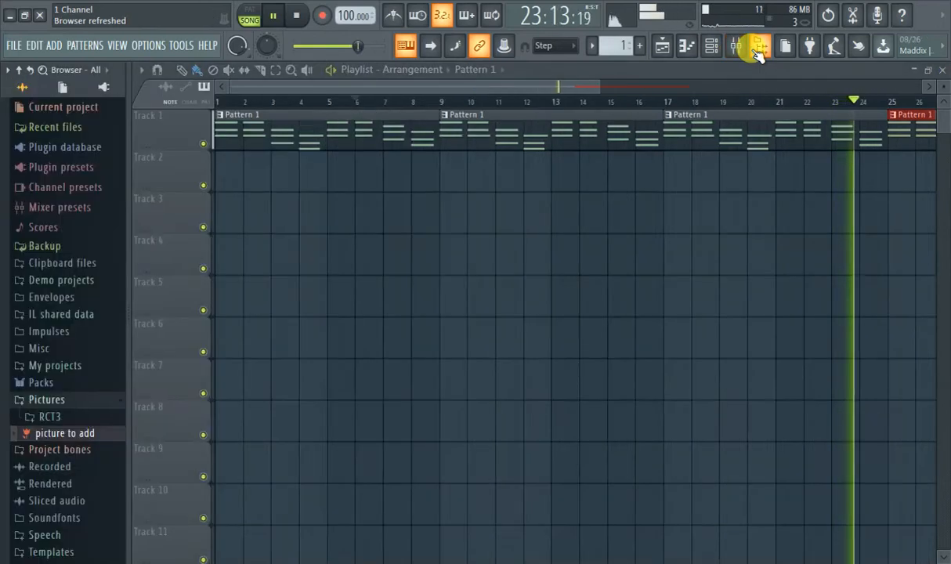
# Hide the browser to give the playlist the full width, and show the channel rack over it.
pyautogui.click(756, 49)
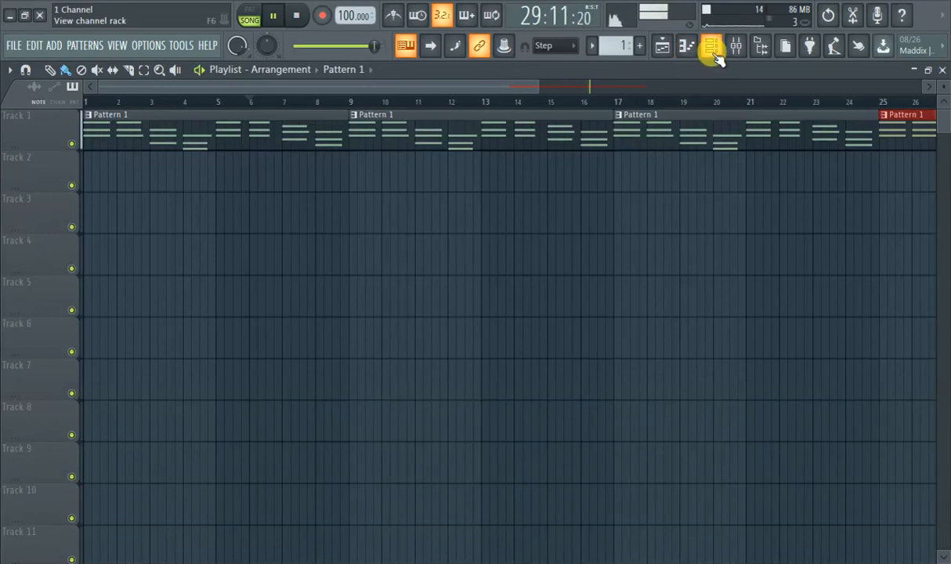
pyautogui.click(713, 52)
pyautogui.click(713, 52)
pyautogui.click(712, 52)
pyautogui.click(717, 53)
pyautogui.click(724, 53)
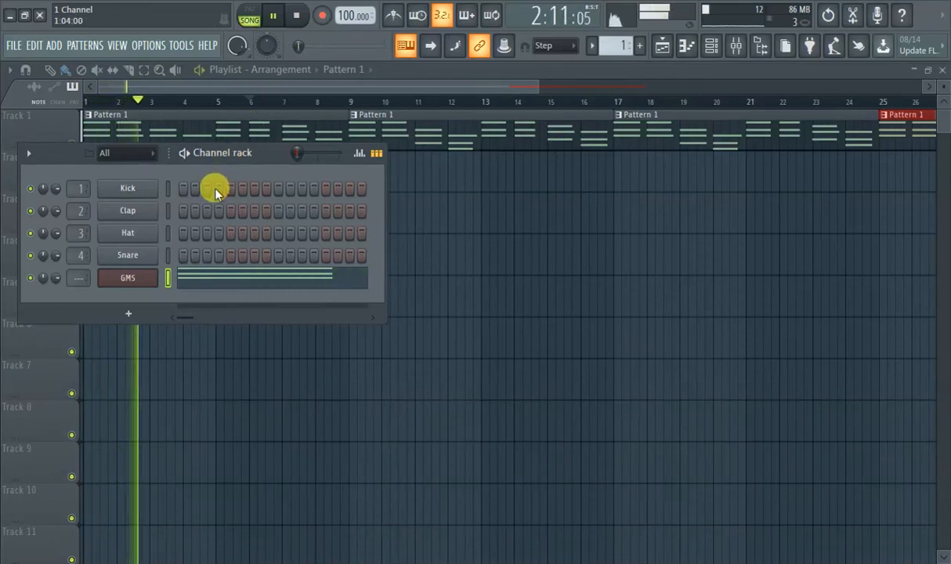
# Try a kick on step 1 and a snare on step 9 of Pattern 1.
pyautogui.click(183, 190)
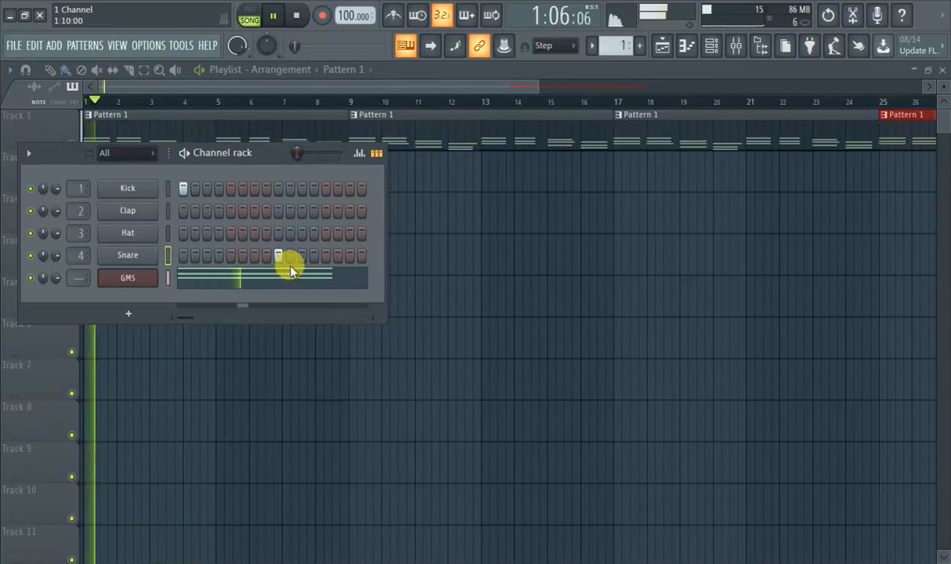
pyautogui.click(390, 194)
pyautogui.rightClick(419, 203)
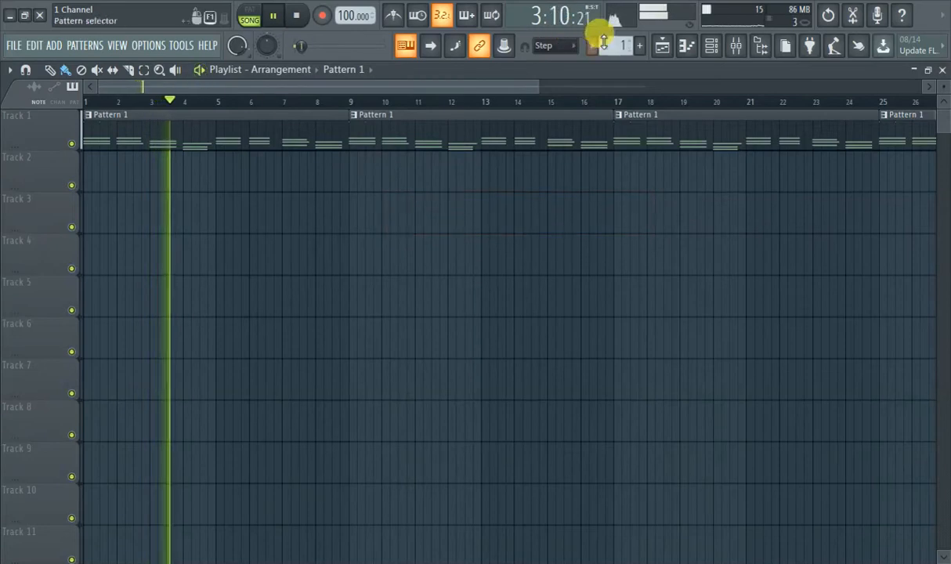
# Look at Pattern 1 in the playlist and the channel rack, and move playback to the start of the song.
pyautogui.click(685, 44)
pyautogui.click(661, 45)
pyautogui.click(661, 44)
pyautogui.click(662, 45)
pyautogui.click(710, 47)
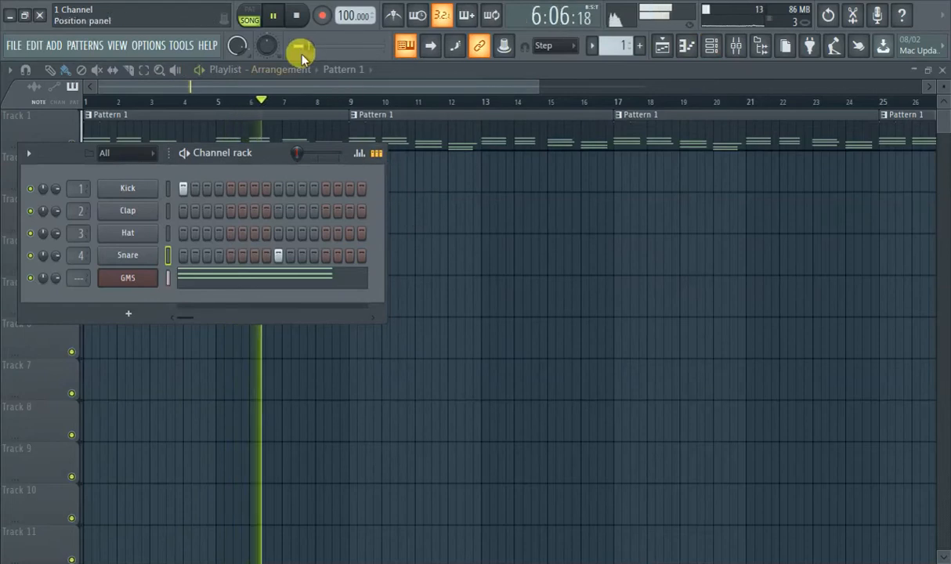
pyautogui.moveTo(276, 86); pyautogui.dragTo(352, 66)
pyautogui.moveTo(297, 92); pyautogui.dragTo(64, 91)
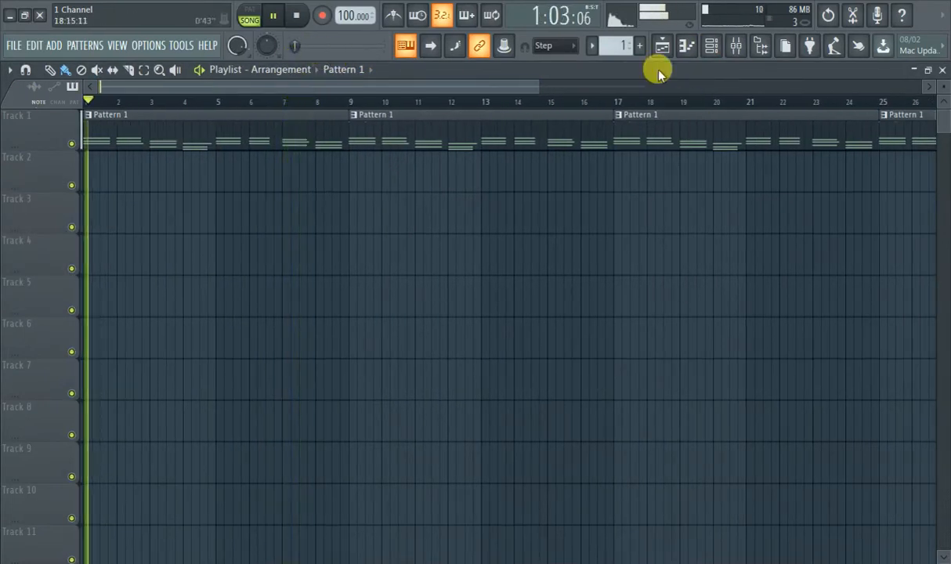
# Hide the playlist and widen the channel rack to show nearly four bars of steps.
pyautogui.click(685, 46)
pyautogui.click(662, 47)
pyautogui.click(662, 47)
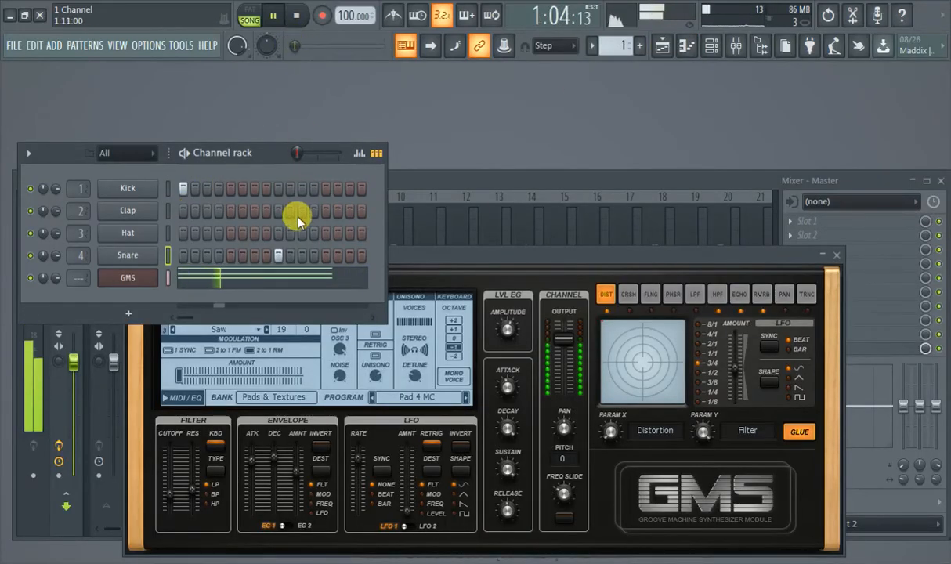
pyautogui.moveTo(378, 204); pyautogui.dragTo(843, 350)
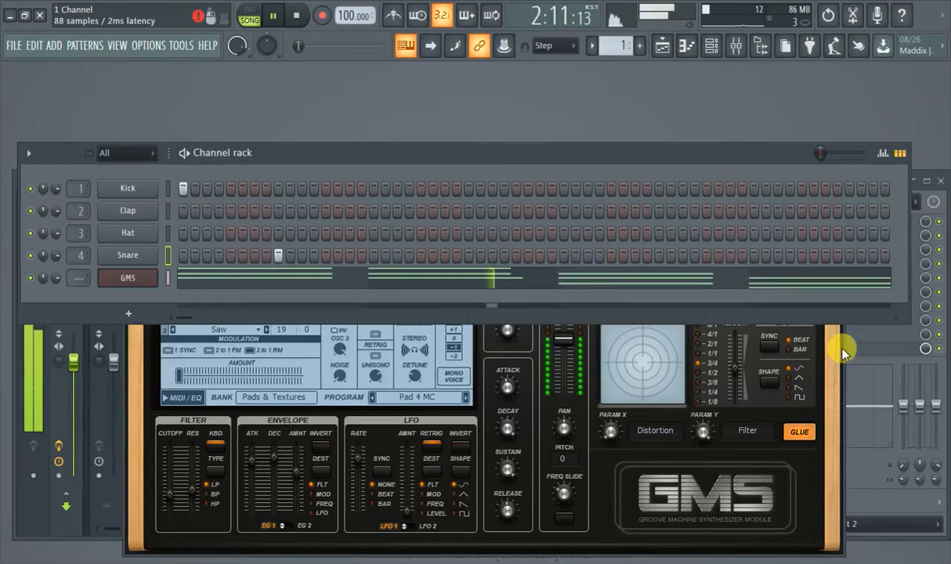
# Try extra kick and snare hits in the second bar of Pattern 1, and clear all its drum steps.
pyautogui.click(397, 190)
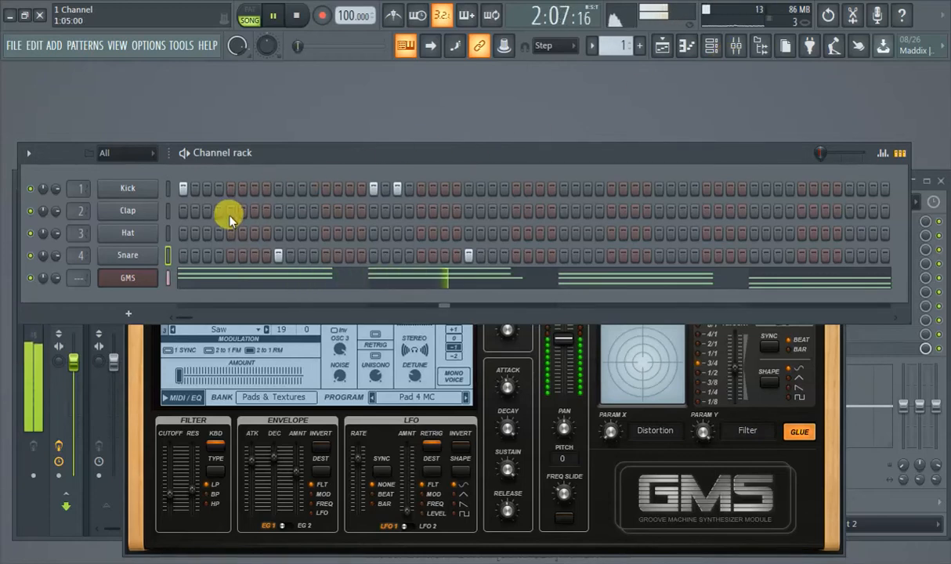
pyautogui.click(183, 189)
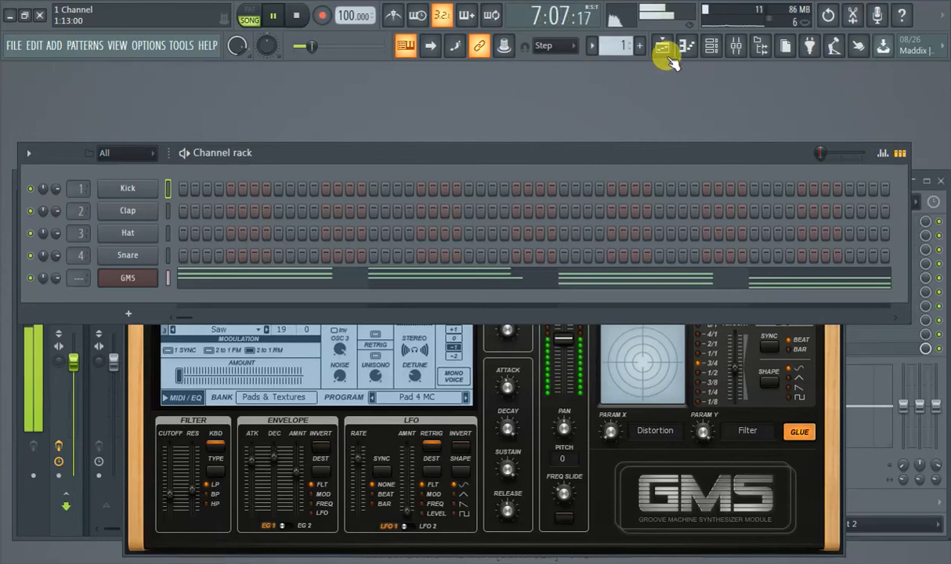
# Create Pattern 2 and place its clip on Track 2 at bar 1 of the playlist.
pyautogui.click(664, 46)
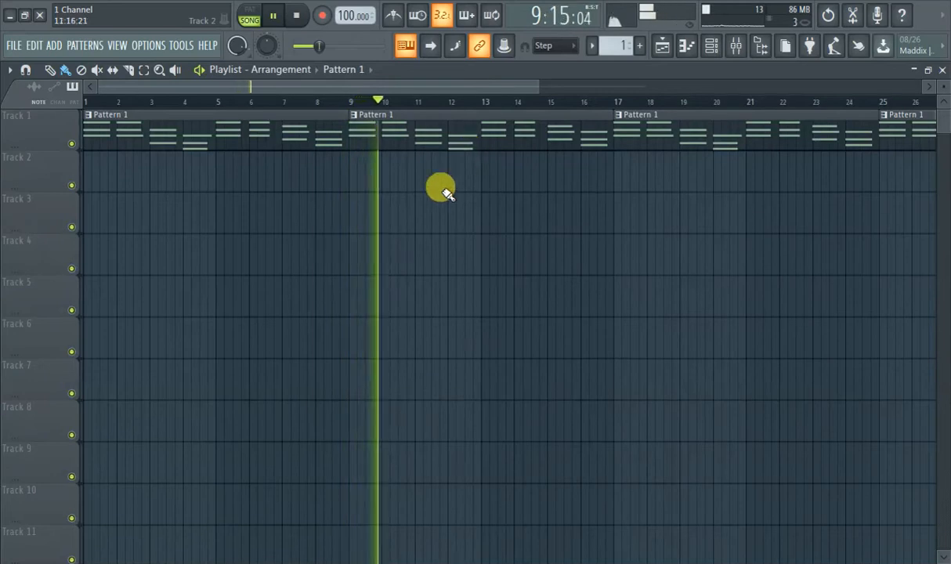
pyautogui.scroll(-3, 415, 211)
pyautogui.scroll(2, 401, 230)
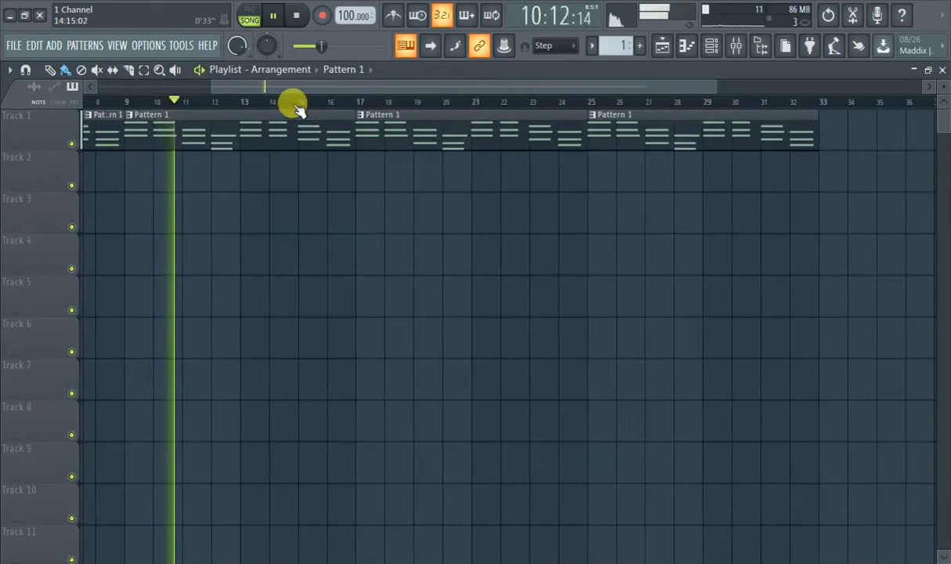
pyautogui.moveTo(212, 80); pyautogui.dragTo(108, 139)
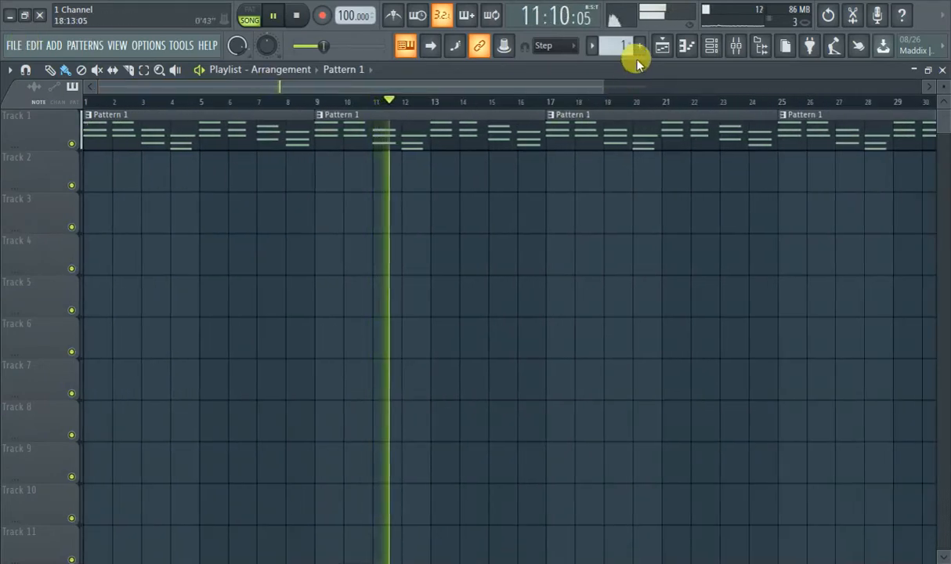
pyautogui.click(638, 46)
pyautogui.click(656, 65)
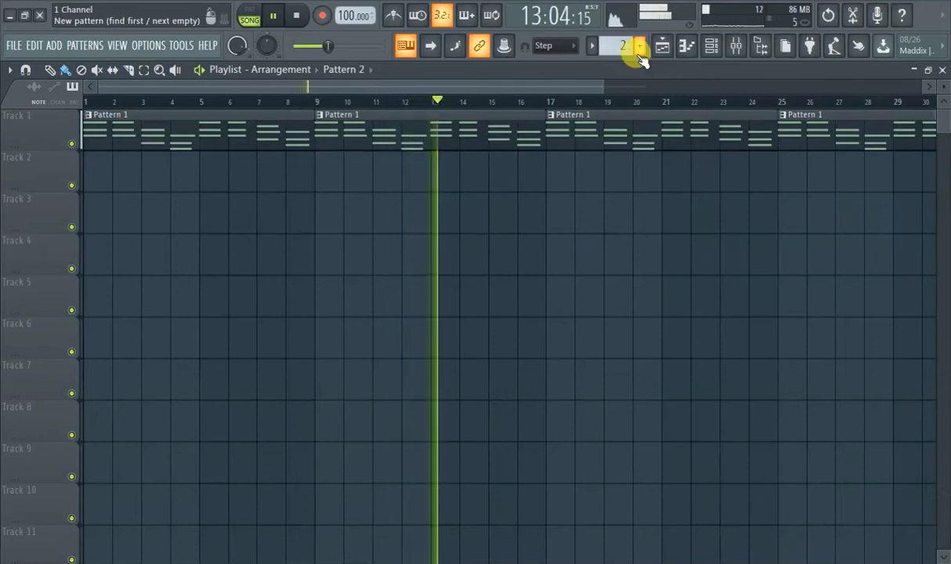
pyautogui.click(101, 171)
pyautogui.moveTo(114, 176); pyautogui.dragTo(47, 160)
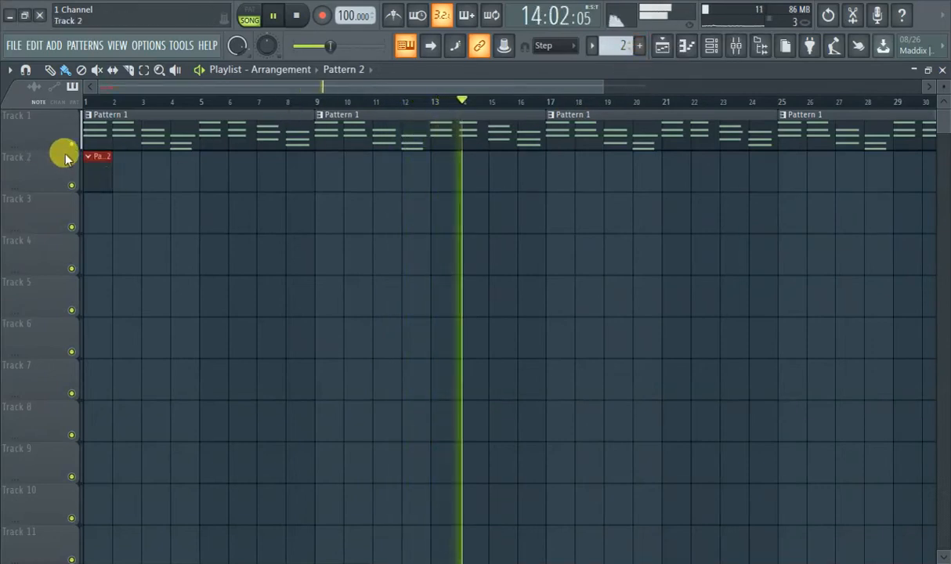
# Open Pattern 2 in the channel rack and add a Sytrus synthesizer channel.
pyautogui.doubleClick(101, 169)
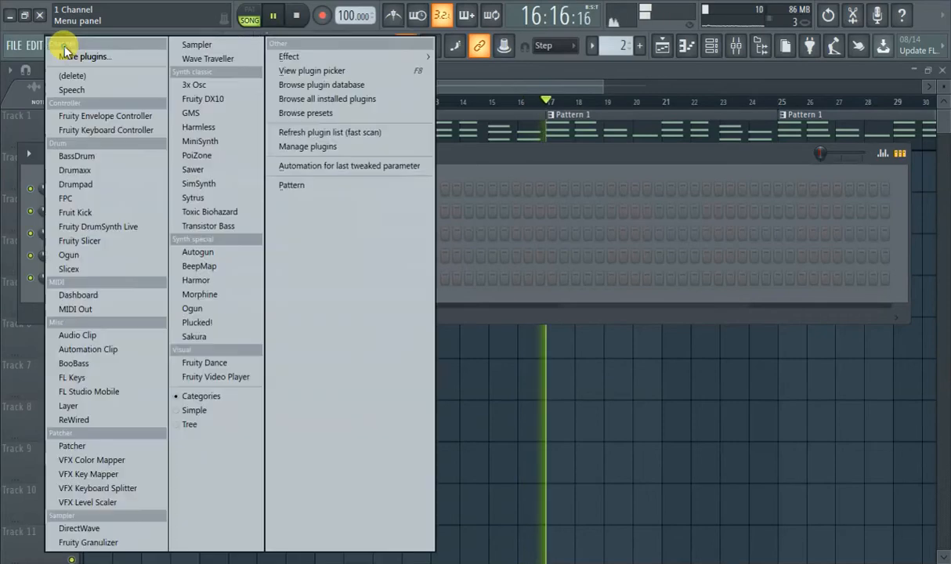
pyautogui.click(54, 45)
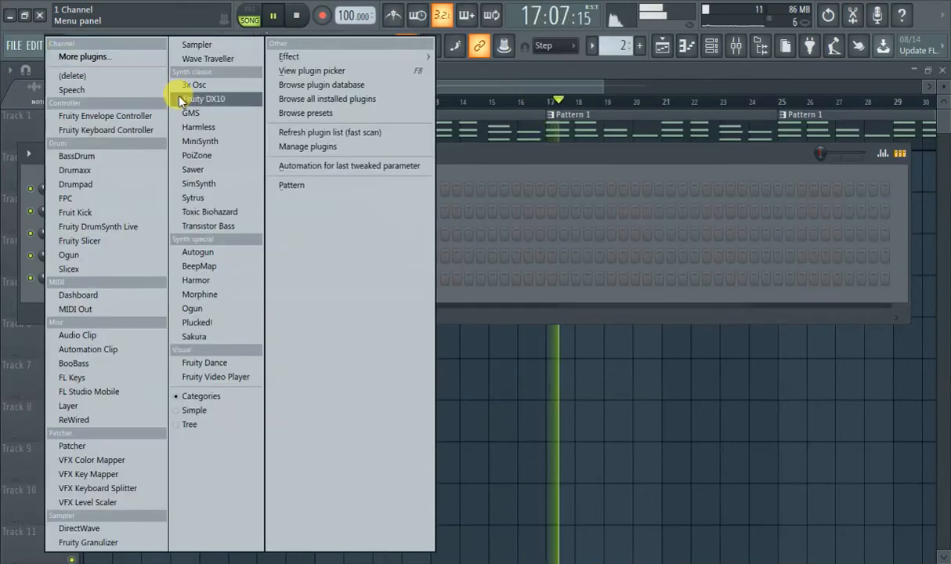
pyautogui.click(235, 197)
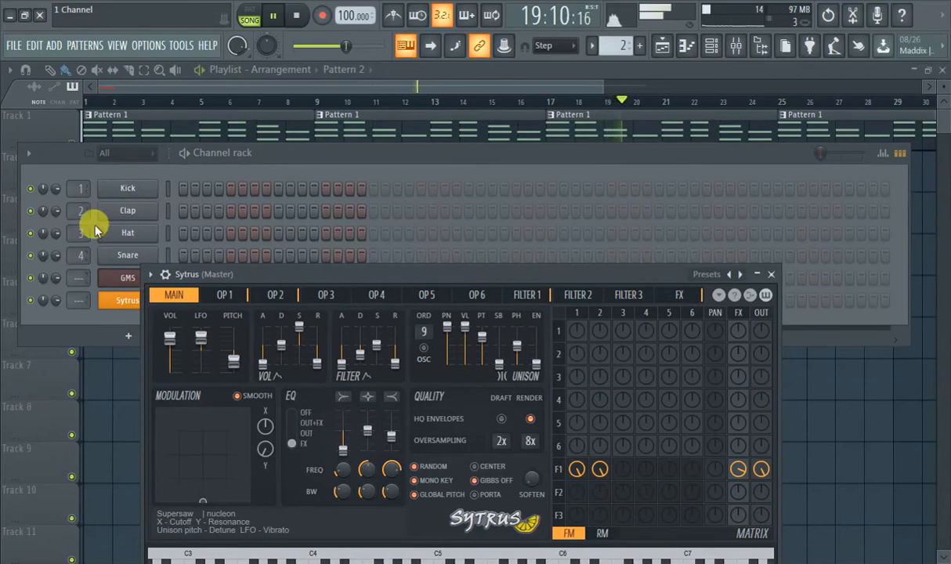
# Route the GMS channel to mixer track 5 and the Sytrus channel to mixer track 6.
pyautogui.click(147, 154)
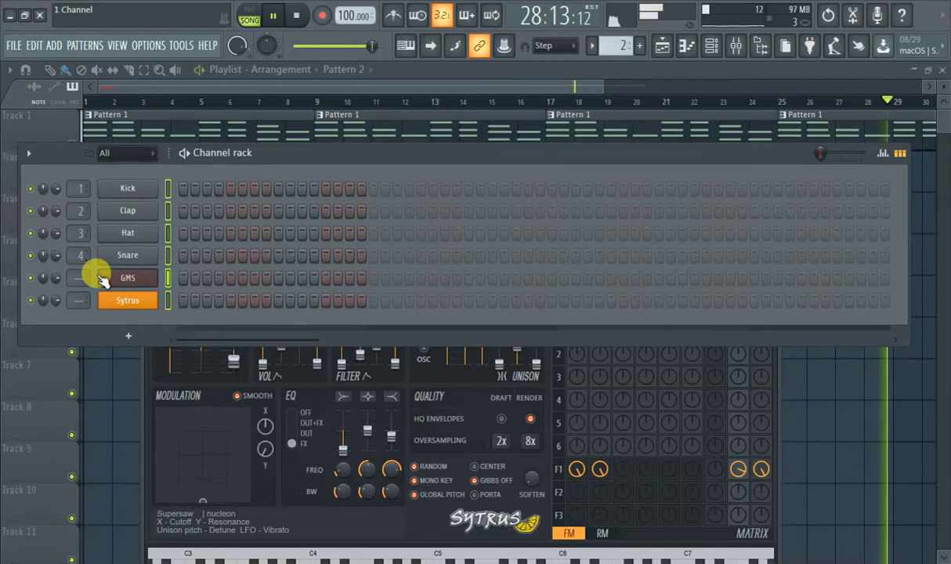
pyautogui.scroll(4, 88, 277)
pyautogui.scroll(6, 87, 304)
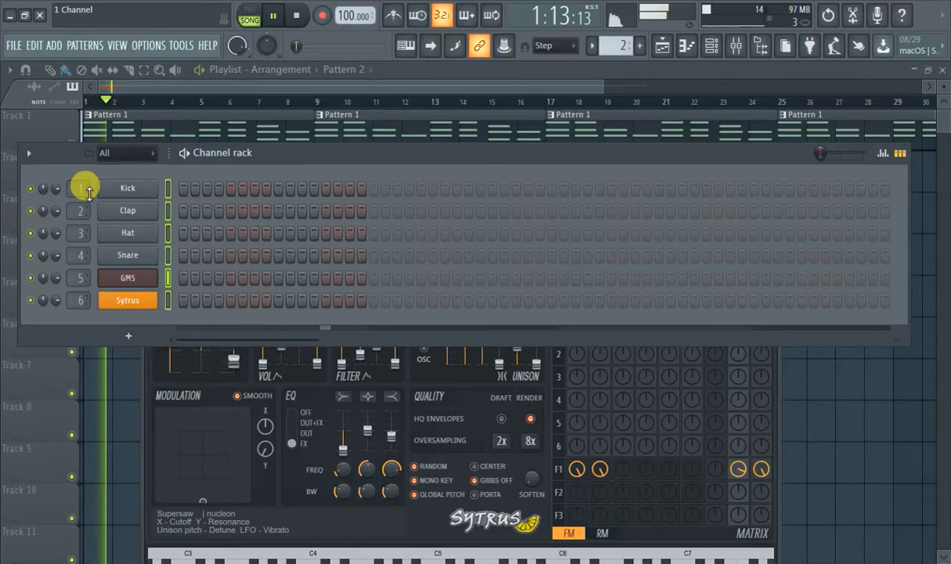
# Add Fruity Reeverb 2 with a reduced wet level to slot 1 of Insert 5, and turn the insert's fader down.
pyautogui.click(740, 47)
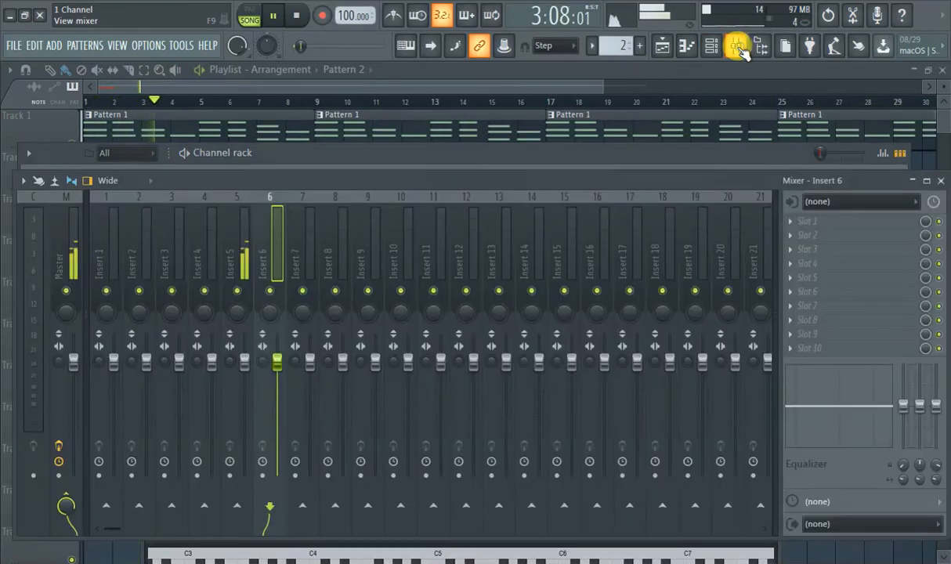
pyautogui.click(244, 246)
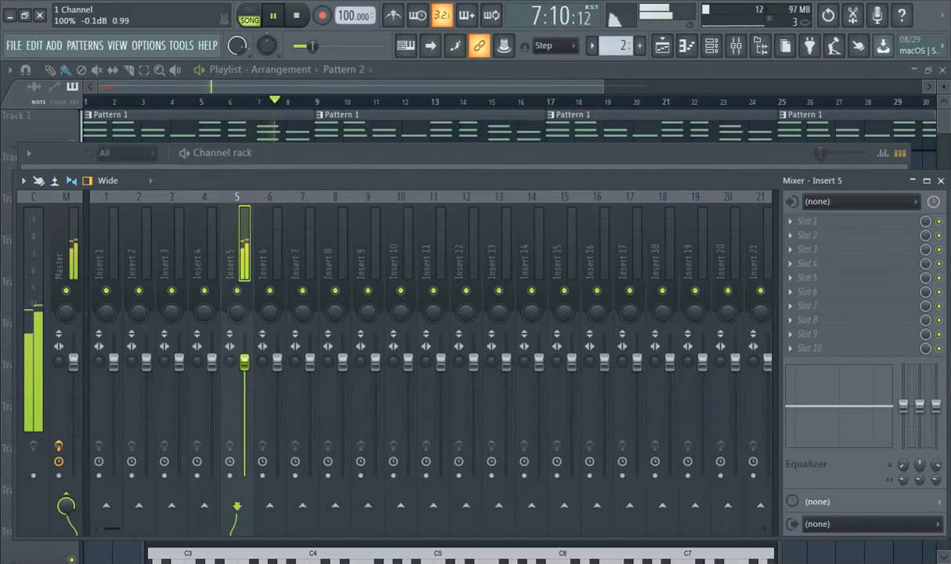
pyautogui.click(805, 220)
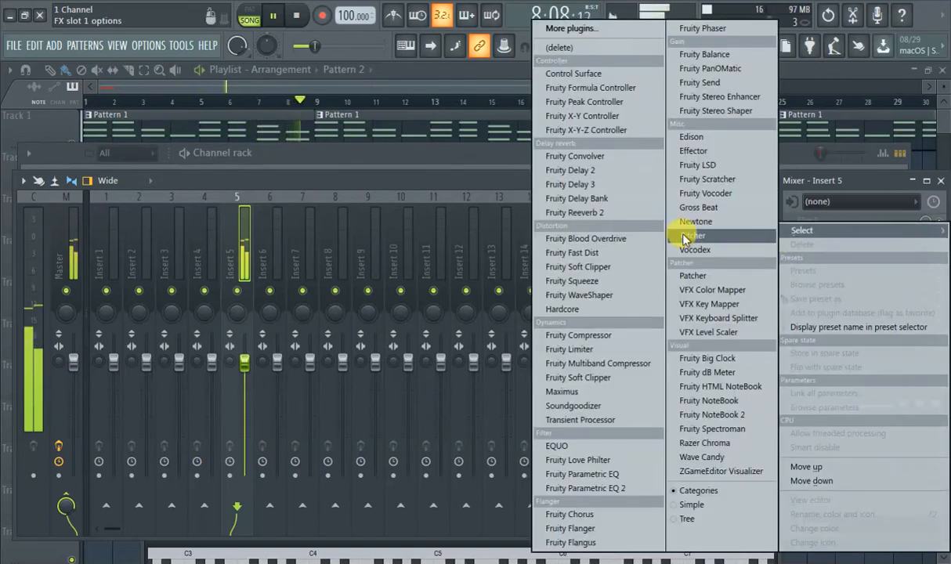
pyautogui.click(574, 212)
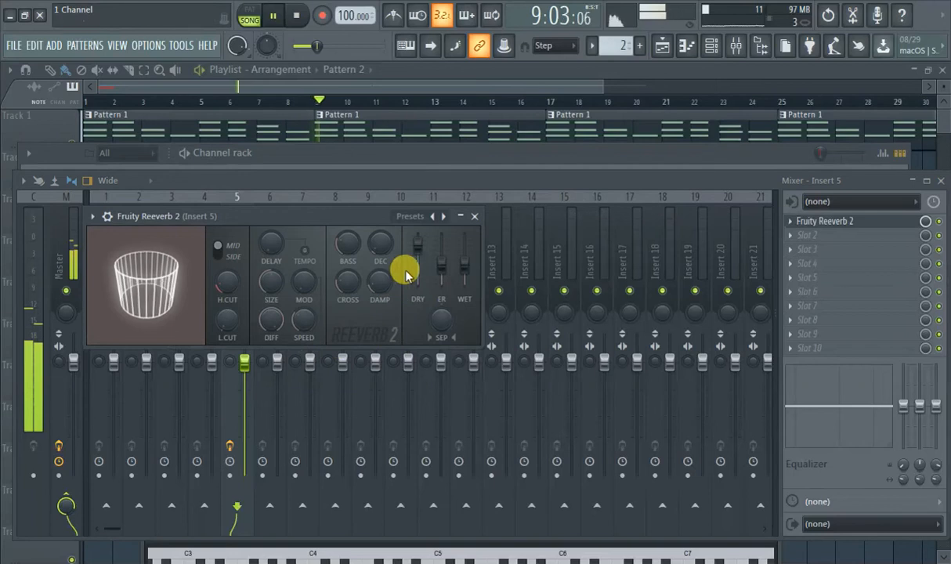
pyautogui.moveTo(464, 266); pyautogui.dragTo(464, 285)
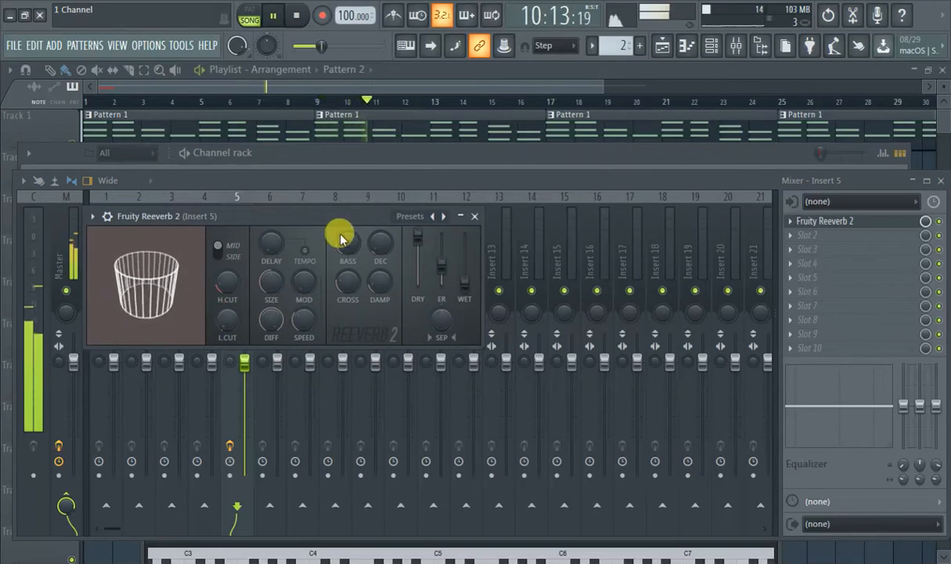
pyautogui.click(330, 182)
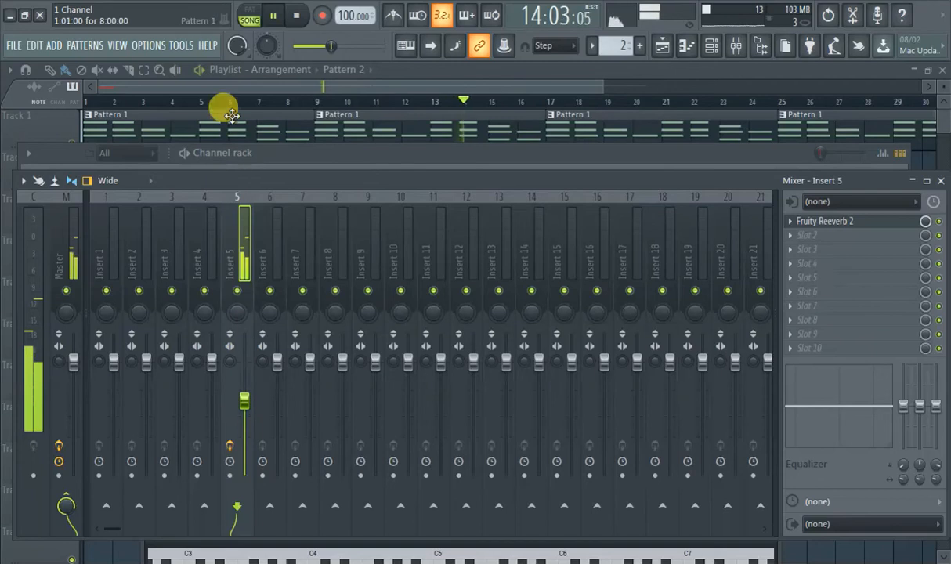
# Lengthen the E3, C3 and A2 notes of Pattern 1's bar 6 chord to 12 steps each in the GMS piano roll.
pyautogui.click(219, 94)
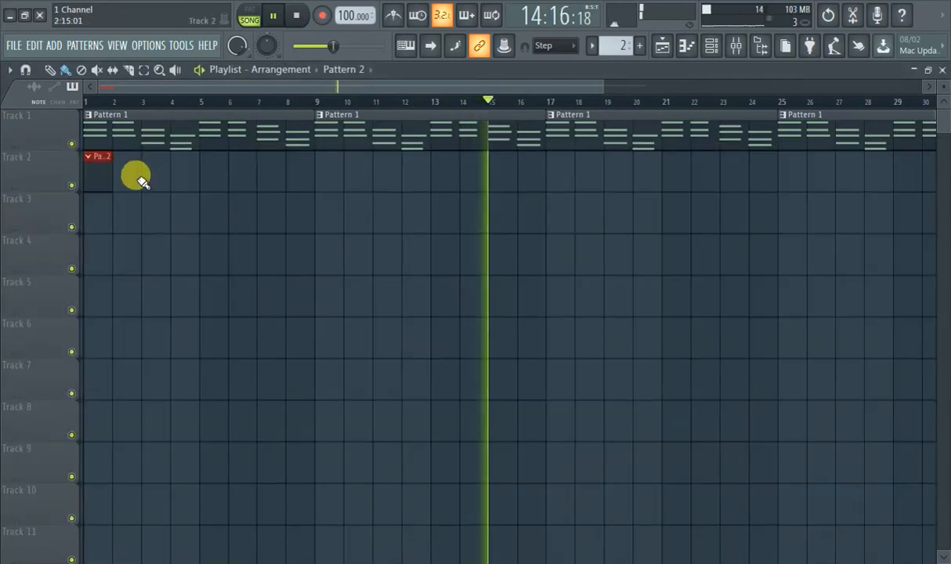
pyautogui.doubleClick(350, 127)
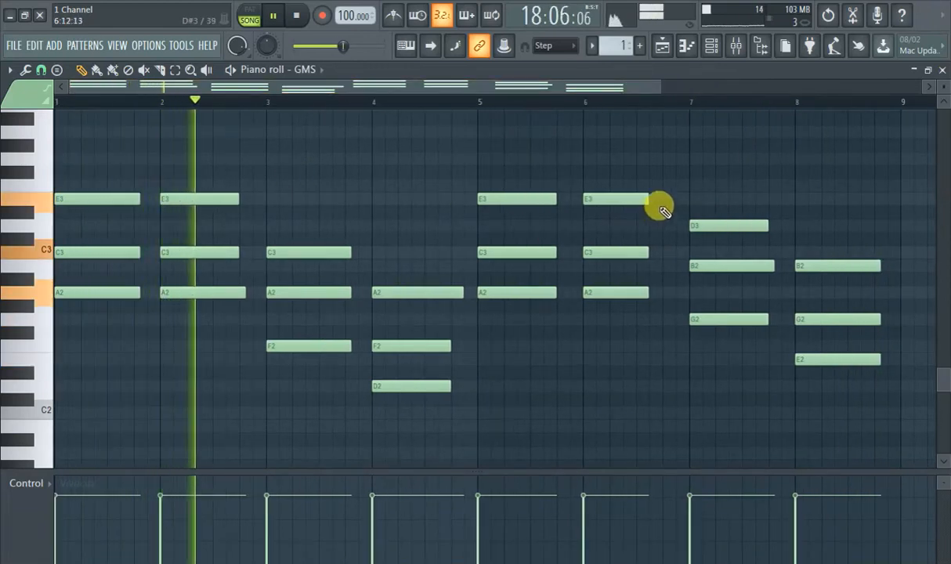
pyautogui.moveTo(644, 199); pyautogui.dragTo(650, 198)
pyautogui.moveTo(642, 248); pyautogui.dragTo(647, 246)
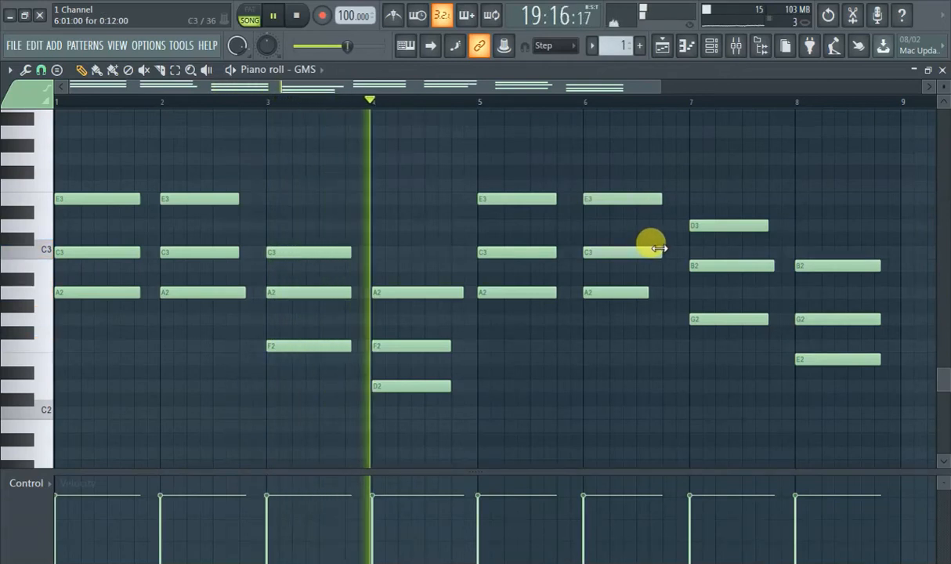
pyautogui.moveTo(644, 287); pyautogui.dragTo(659, 292)
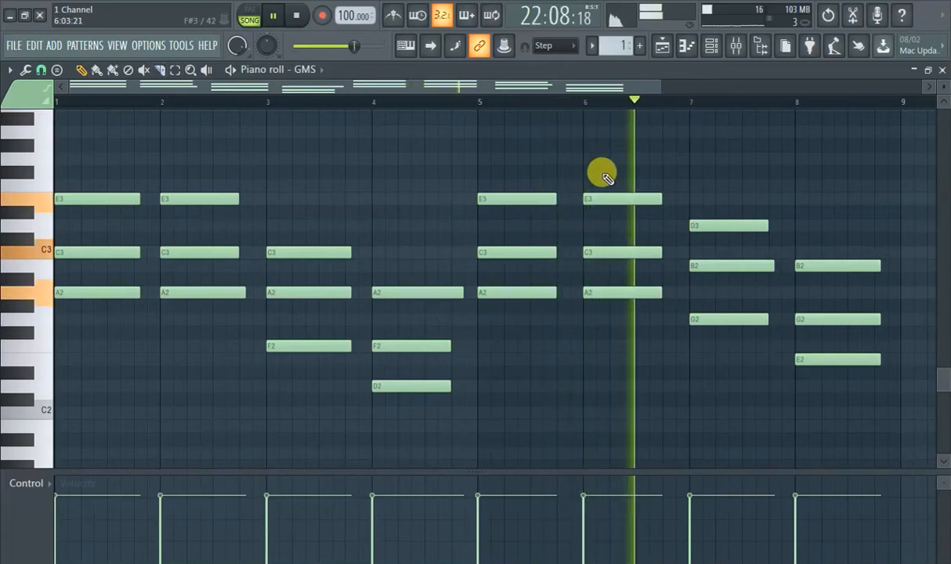
# Return to the playlist, switch to Pattern 2, and open the Sytrus editor with its full keyboard in view.
pyautogui.click(662, 47)
pyautogui.click(95, 161)
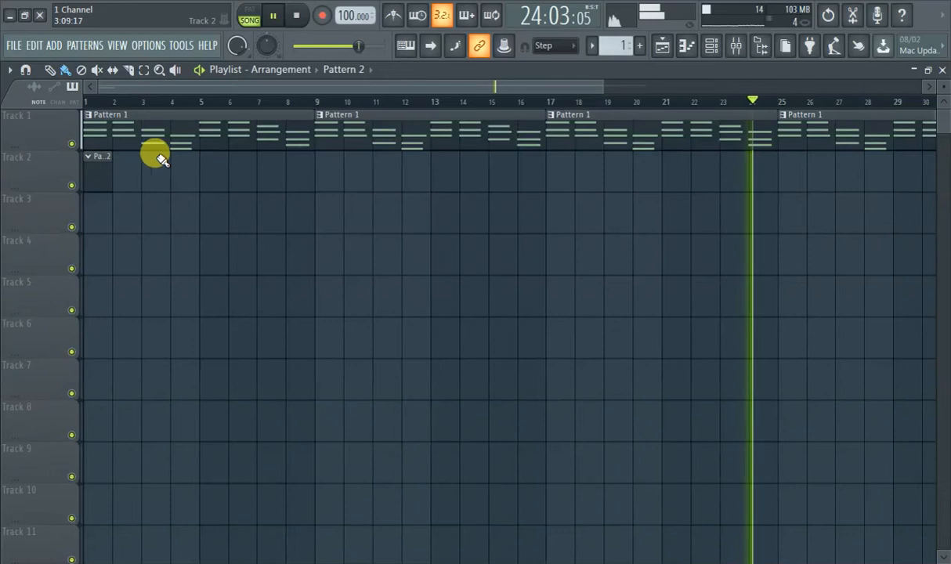
pyautogui.click(639, 46)
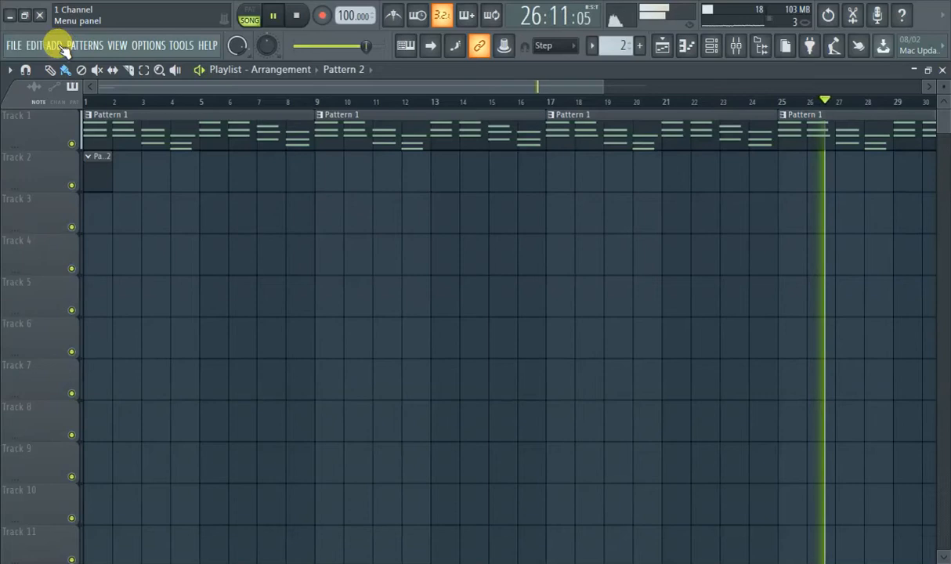
pyautogui.click(711, 46)
pyautogui.click(114, 300)
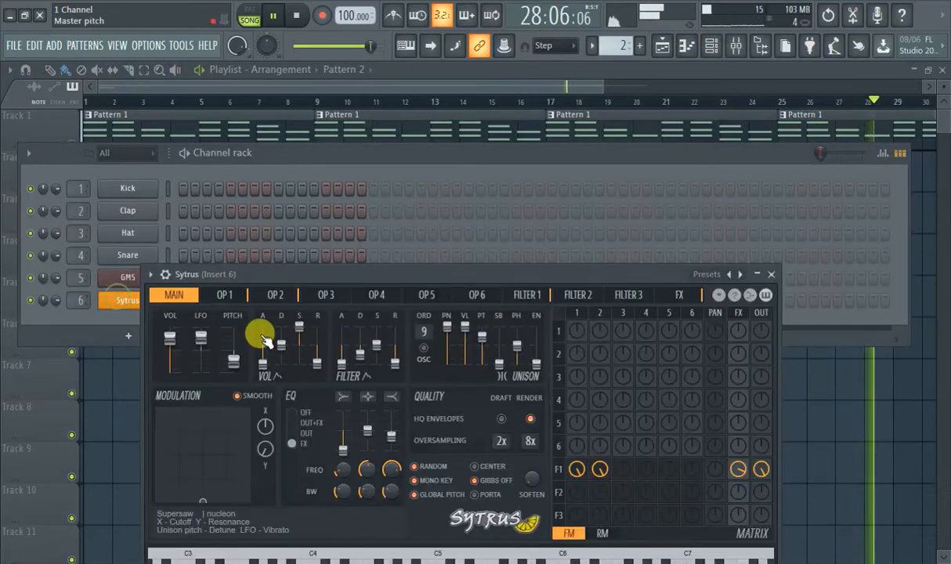
pyautogui.moveTo(326, 281); pyautogui.dragTo(350, 138)
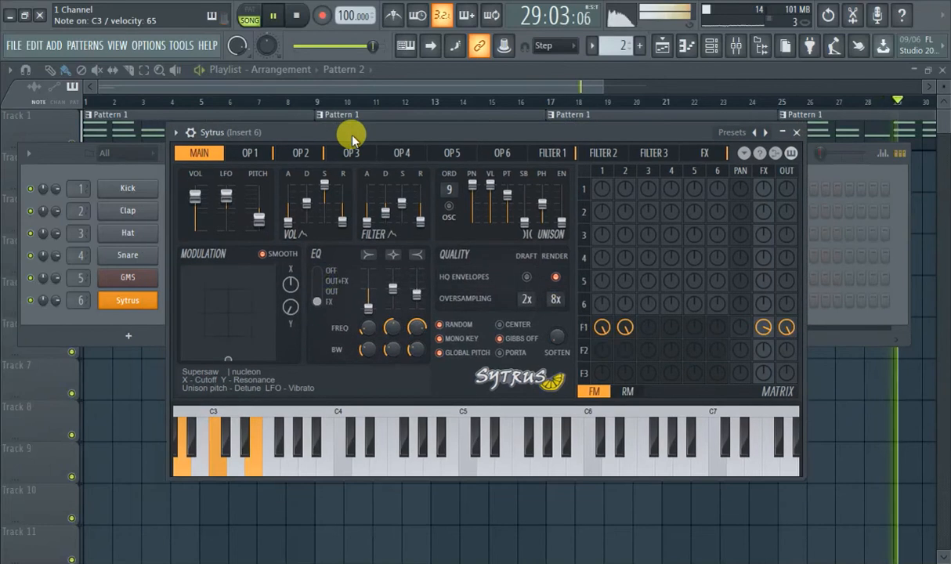
# Audition Sytrus presets by stepping through them and browsing the preset list, and load the Beats preset.
pyautogui.click(754, 131)
pyautogui.click(754, 131)
pyautogui.click(755, 131)
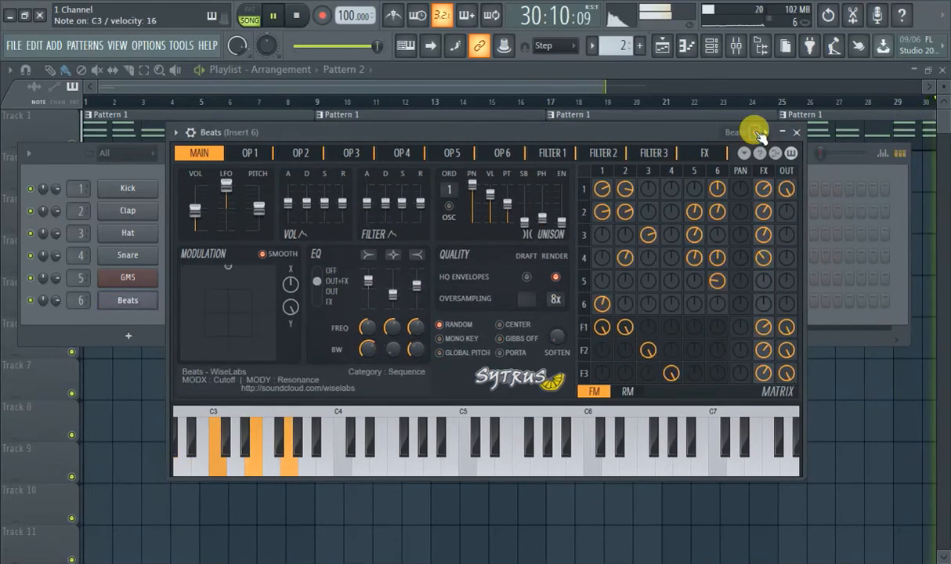
pyautogui.click(754, 132)
pyautogui.click(755, 132)
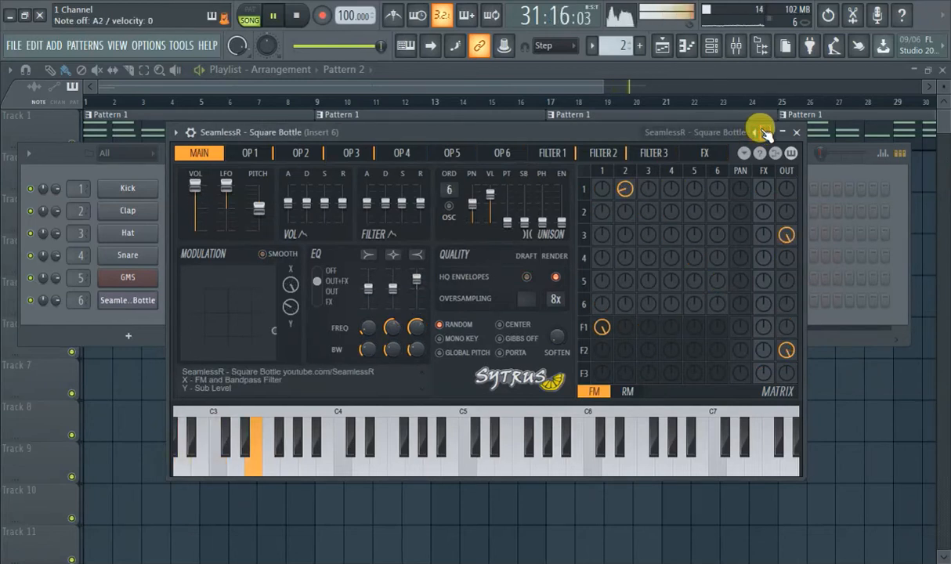
pyautogui.click(756, 132)
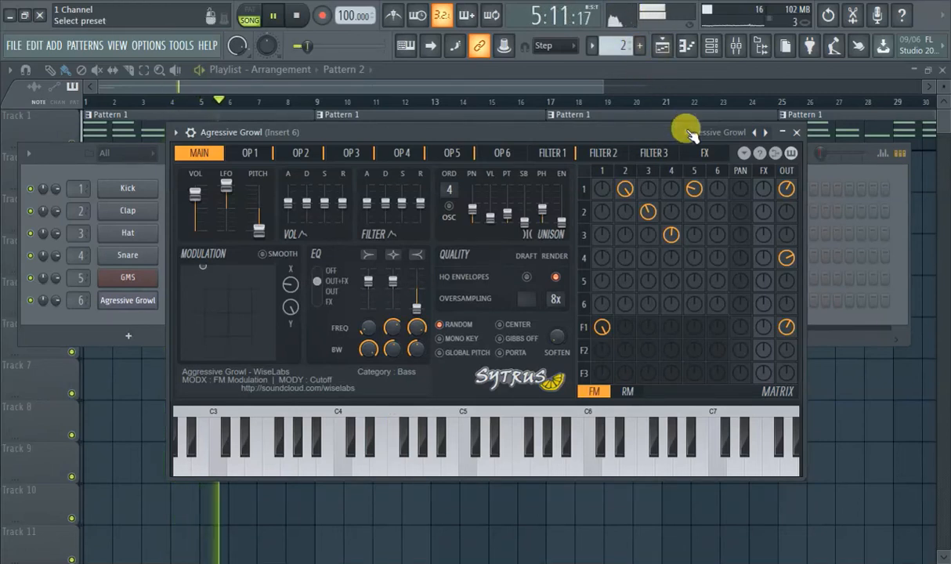
pyautogui.click(764, 129)
pyautogui.click(766, 127)
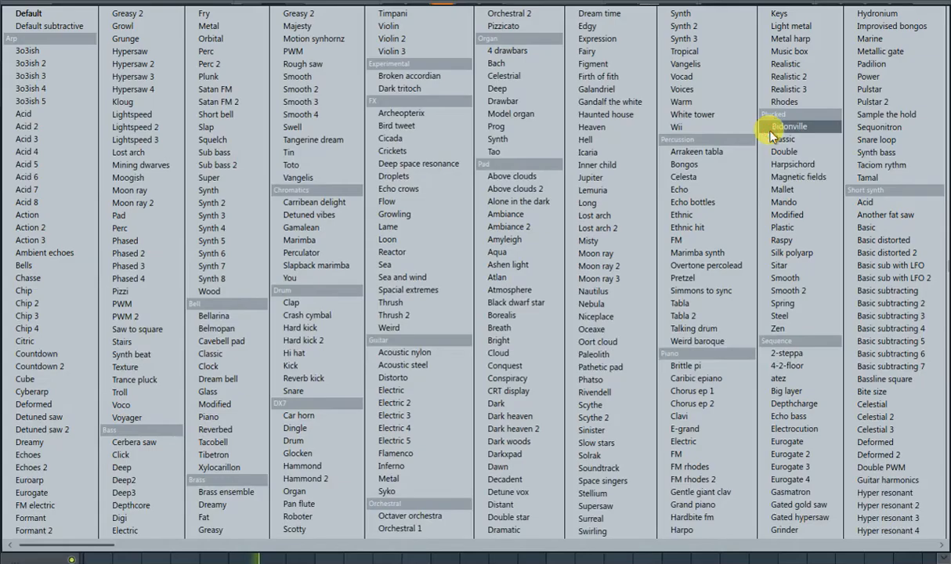
pyautogui.click(570, 557)
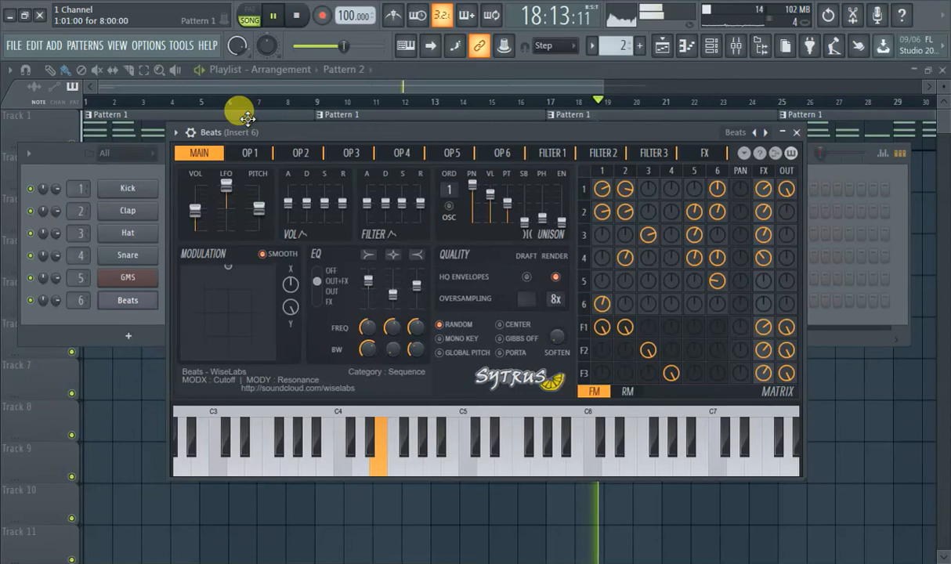
# Return to the playlist, record a four-bar line into Pattern 2 with the Beats sound, and replay it from bar 1.
pyautogui.click(174, 89)
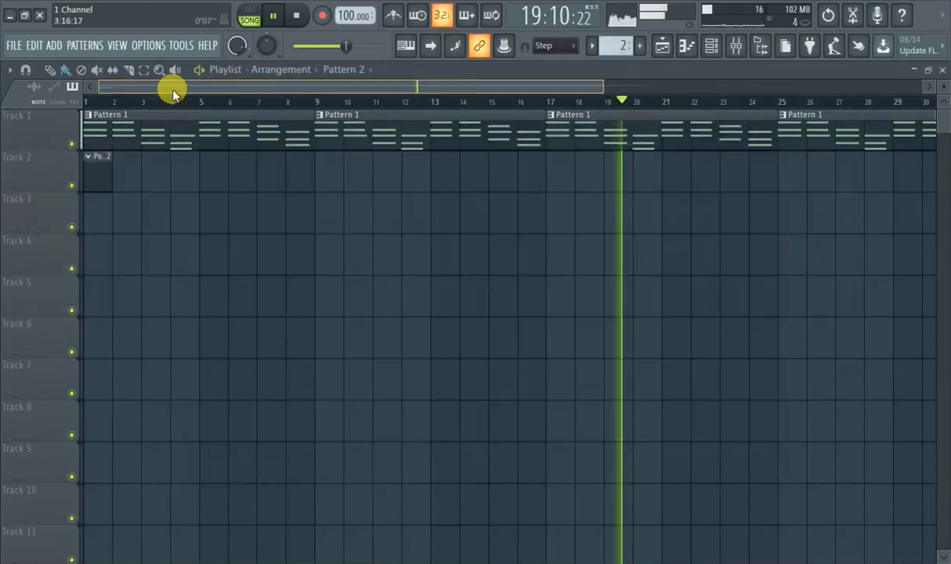
pyautogui.click(273, 18)
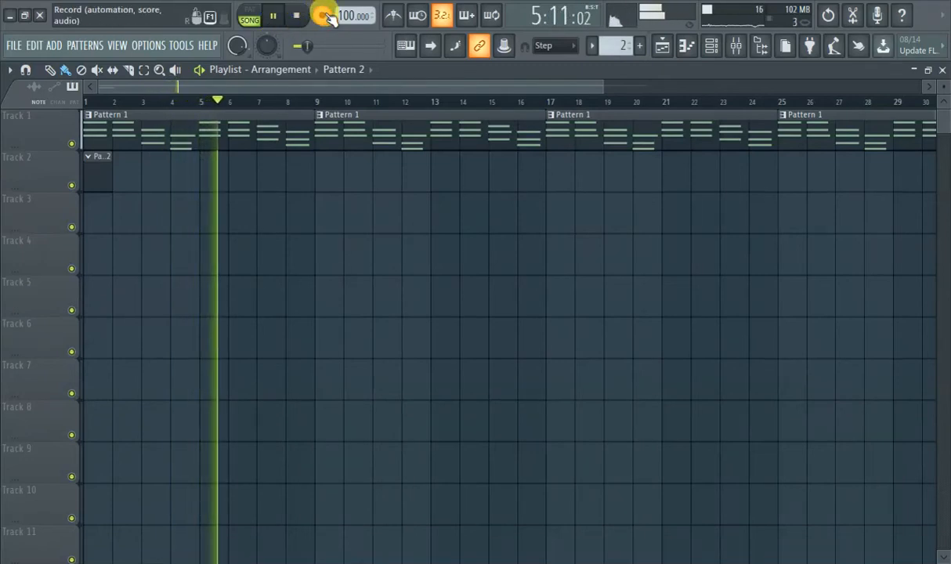
pyautogui.click(117, 101)
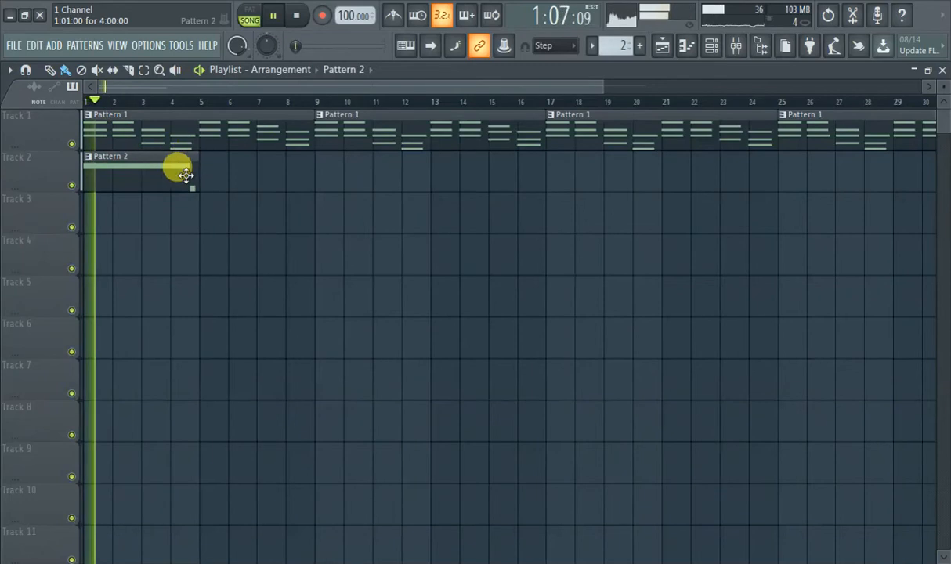
pyautogui.click(132, 100)
pyautogui.click(92, 100)
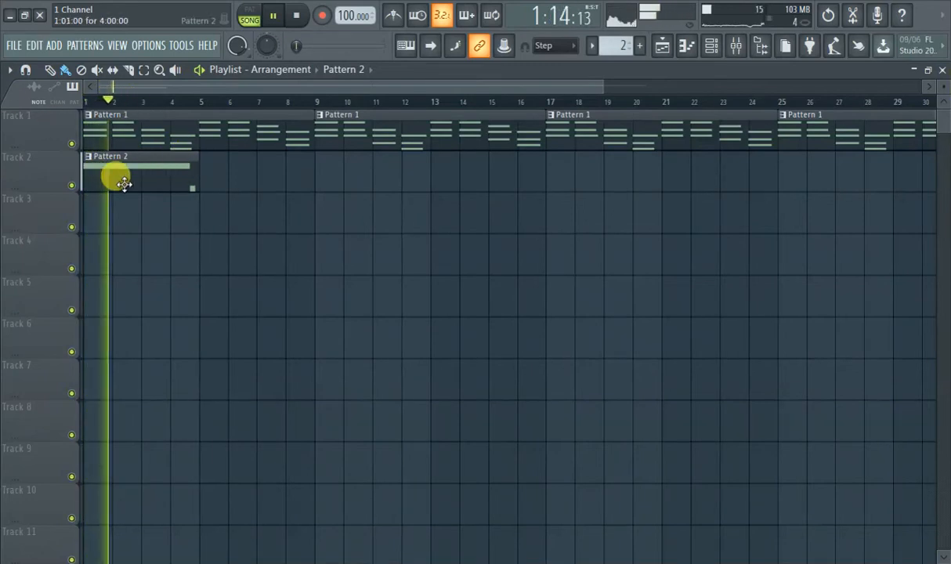
pyautogui.click(91, 100)
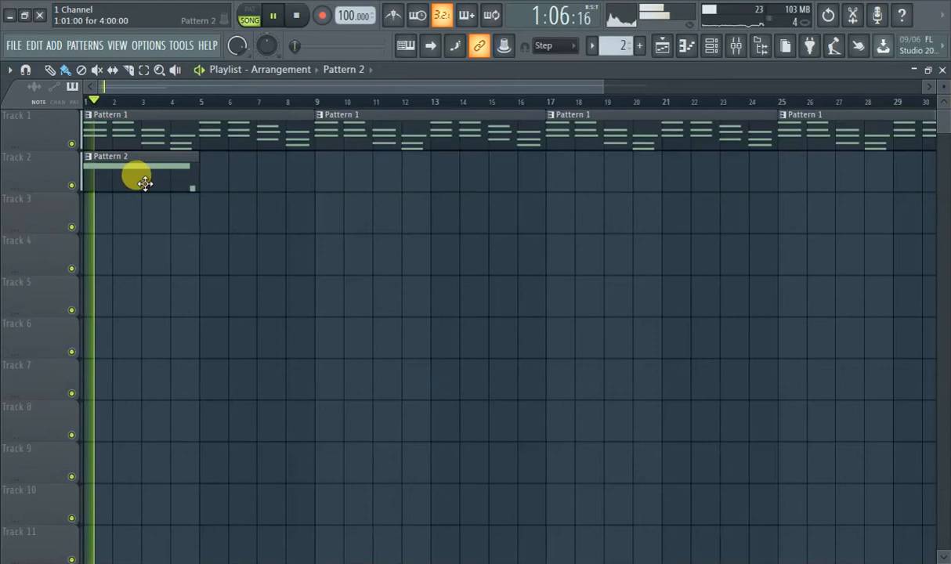
# Place a second Pattern 2 clip at bar 5 on Track 2, and extend the pattern's E4 and C4 notes to the start of bar 5.
pyautogui.click(209, 169)
pyautogui.moveTo(214, 170); pyautogui.dragTo(213, 169)
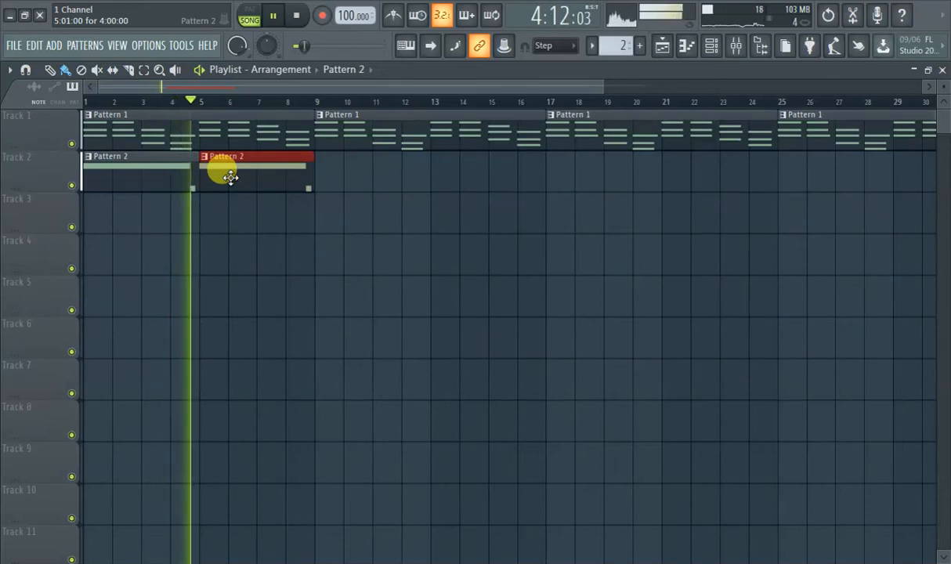
pyautogui.doubleClick(183, 174)
pyautogui.moveTo(420, 87); pyautogui.dragTo(2, 89)
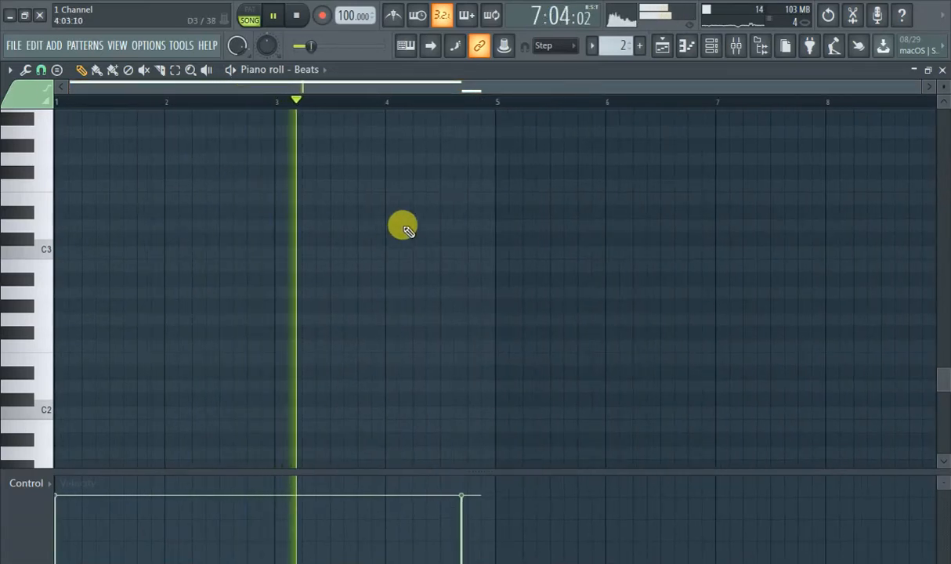
pyautogui.scroll(5, 406, 228)
pyautogui.scroll(-1, 411, 229)
pyautogui.scroll(2, 460, 269)
pyautogui.moveTo(455, 274); pyautogui.dragTo(509, 271)
pyautogui.moveTo(472, 321); pyautogui.dragTo(488, 330)
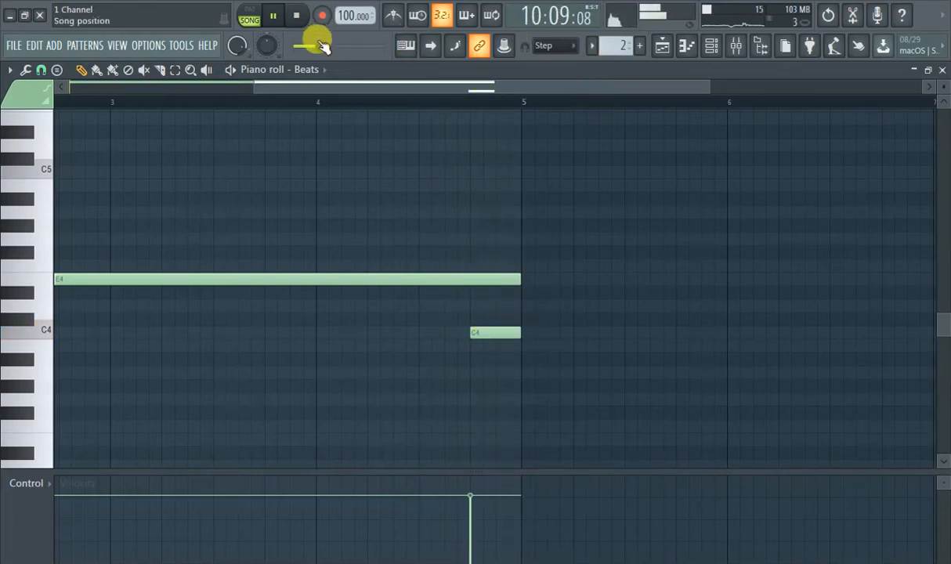
# Return to the playlist and place more Pattern 2 clips at bars 9 and 13 on Track 2.
pyautogui.click(662, 46)
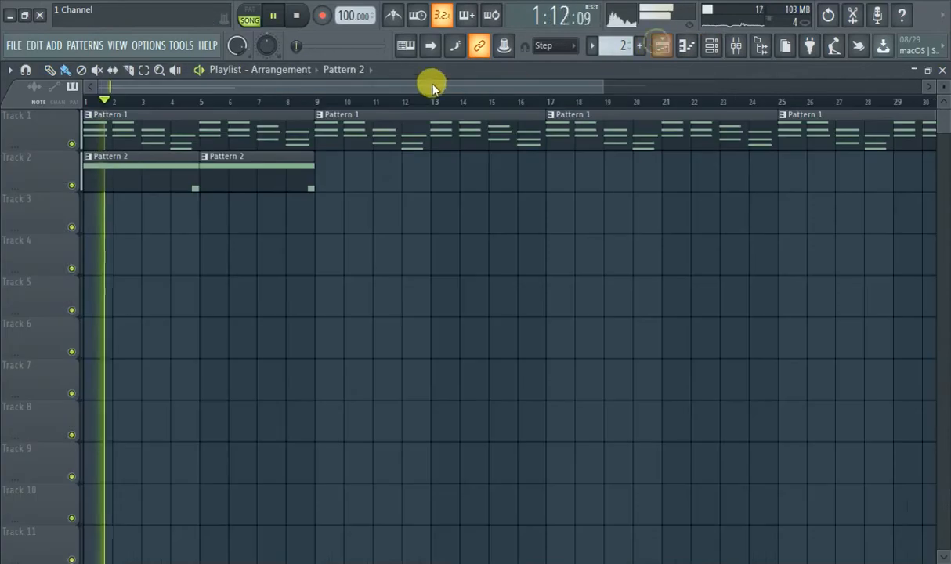
pyautogui.click(321, 167)
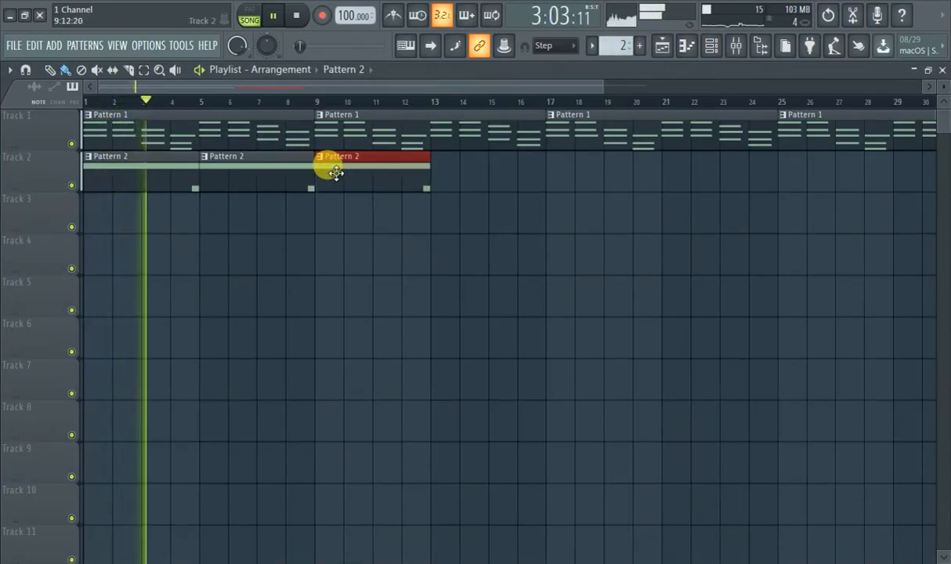
pyautogui.click(436, 171)
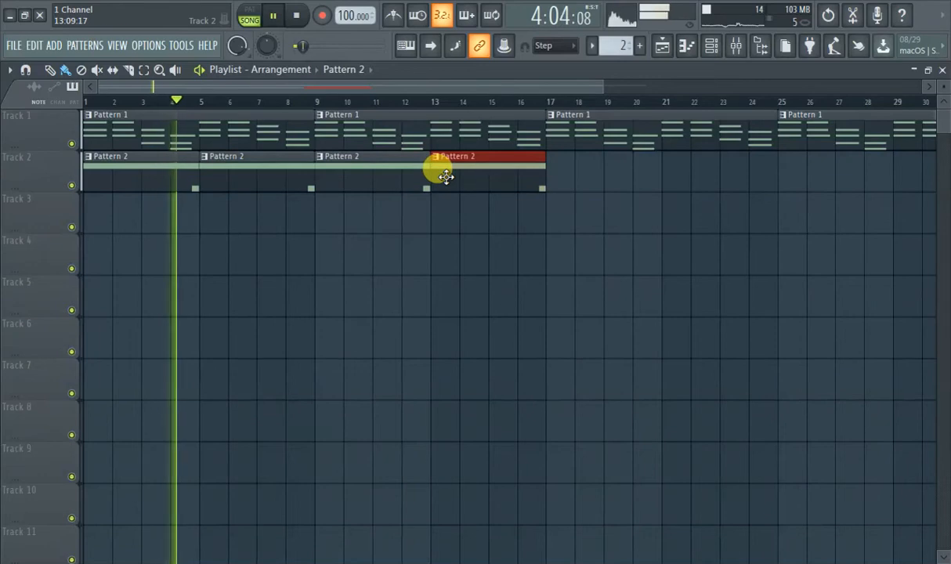
# Switch to Pattern 3, place its clip at bar 1 on Track 3, and replay the song from the start.
pyautogui.click(642, 46)
pyautogui.click(658, 63)
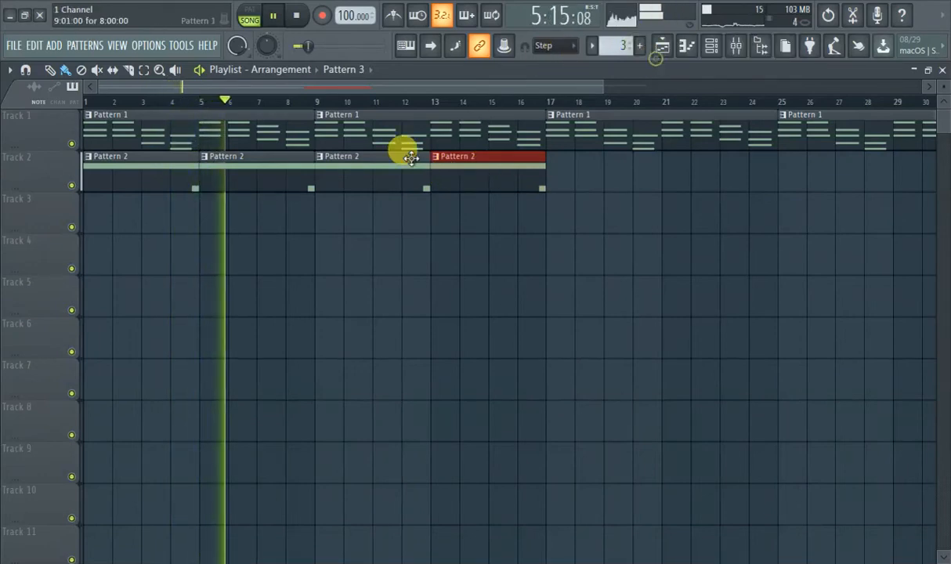
pyautogui.click(114, 211)
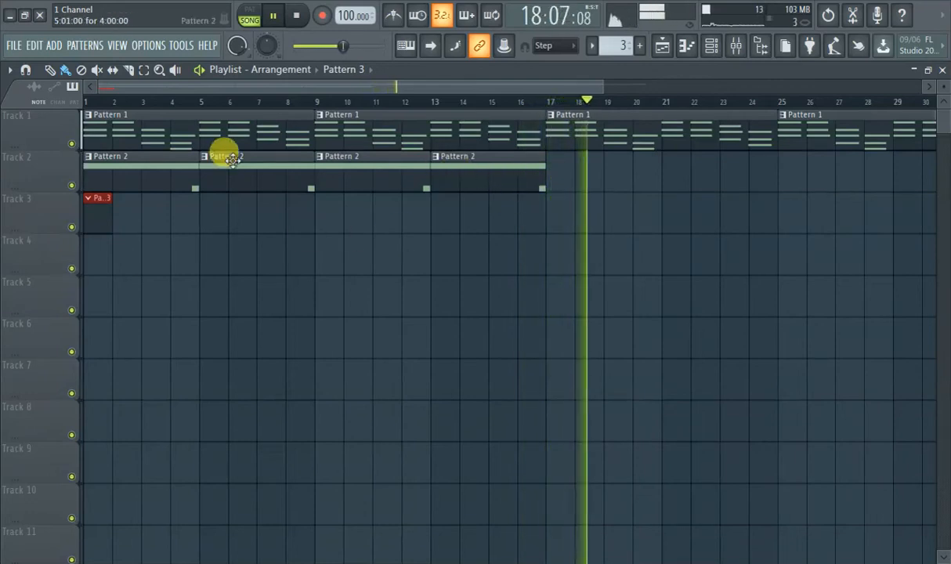
pyautogui.moveTo(117, 100); pyautogui.dragTo(2, 97)
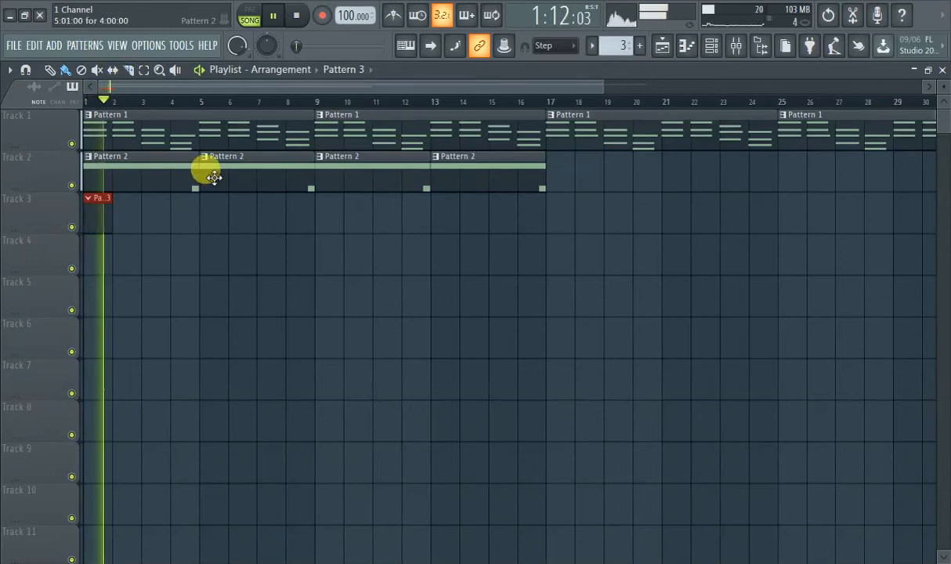
pyautogui.moveTo(109, 102); pyautogui.dragTo(11, 93)
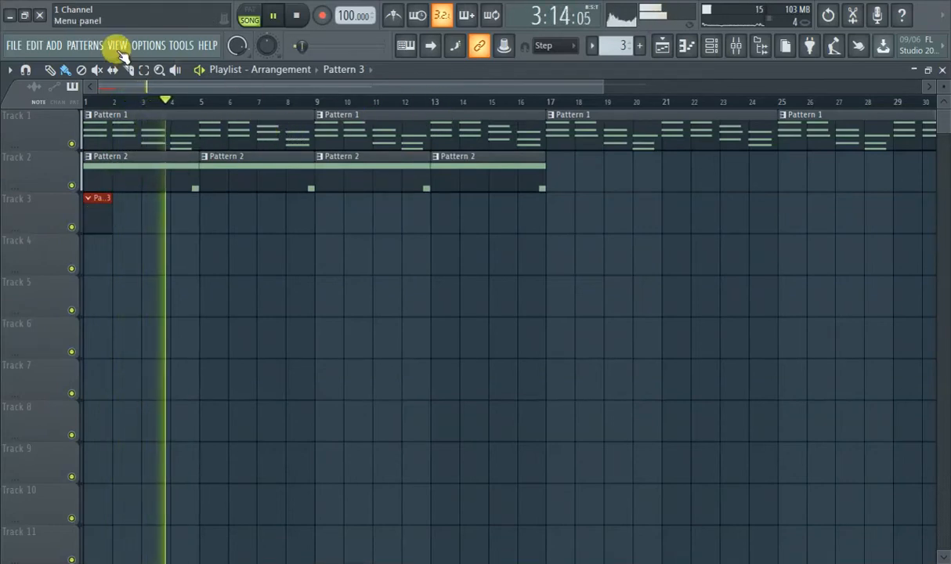
# Add a second GMS channel with the Agressive TE program from the Basses bank, and return to the playlist.
pyautogui.click(687, 47)
pyautogui.click(688, 47)
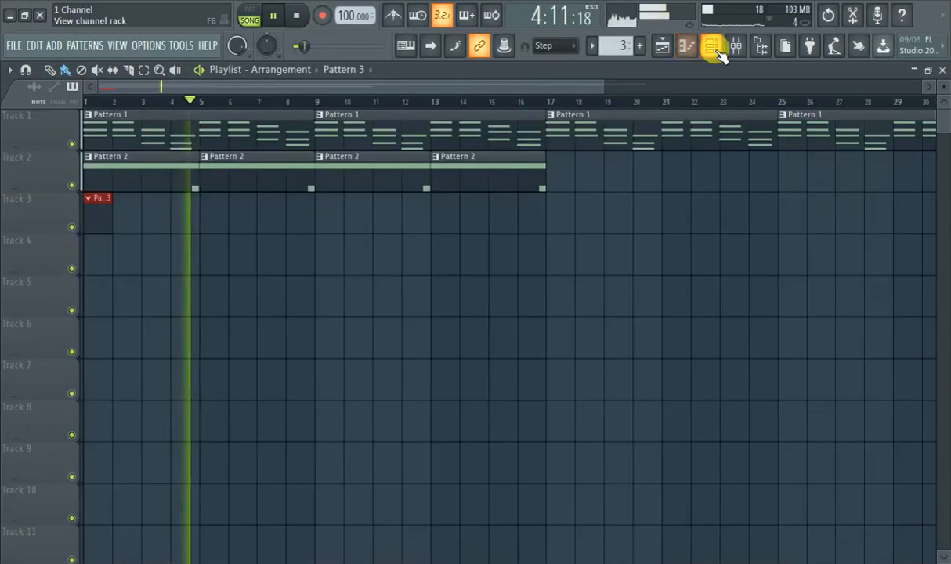
pyautogui.click(713, 47)
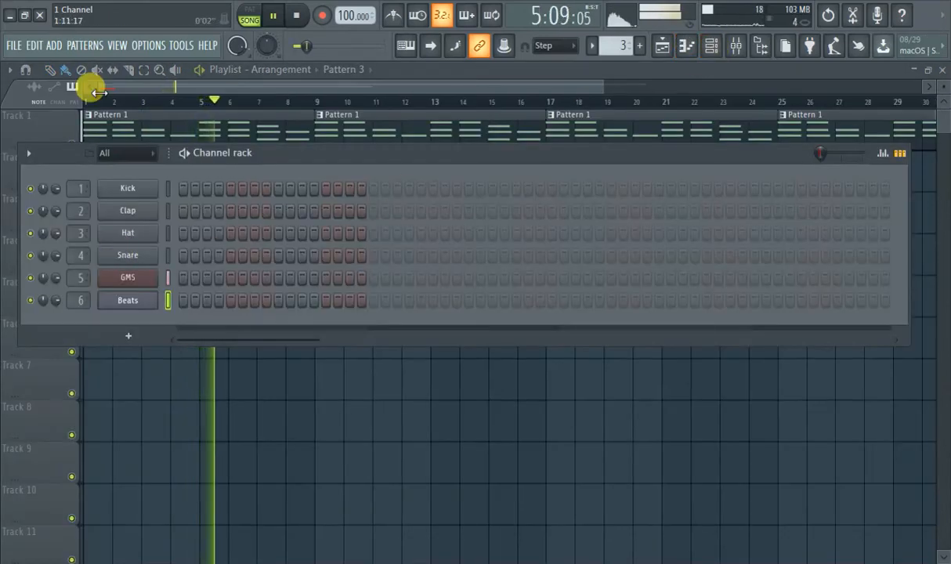
pyautogui.click(54, 45)
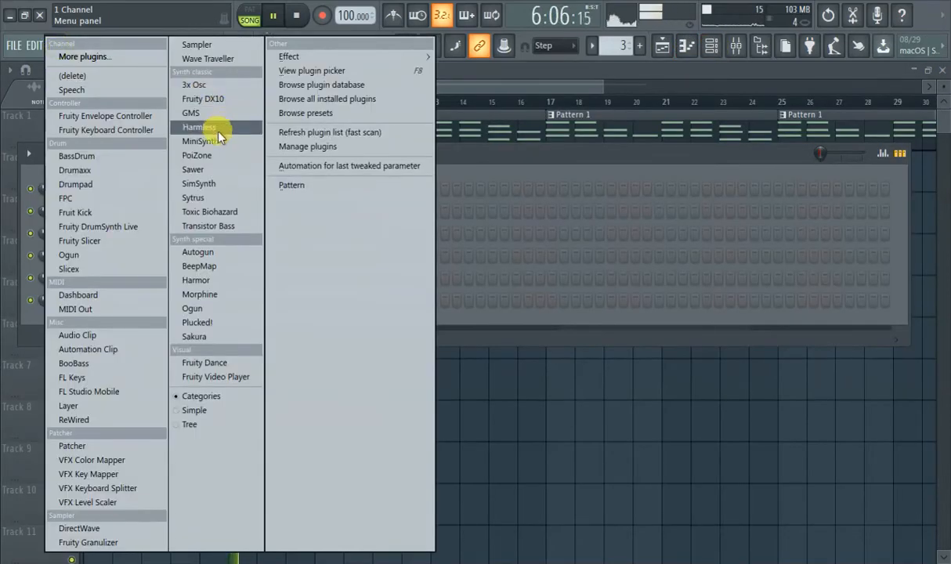
pyautogui.click(202, 115)
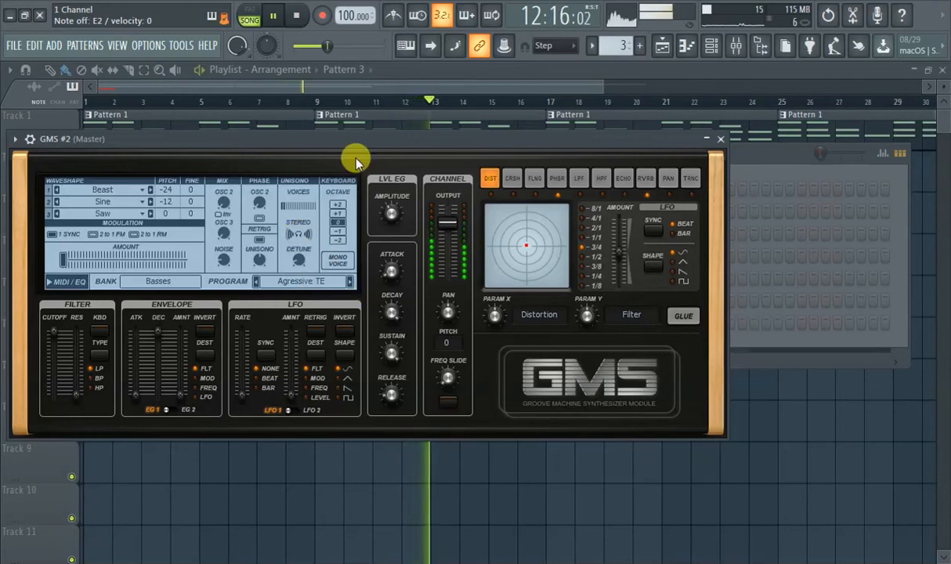
pyautogui.click(134, 84)
# Pause playback and set the global snap to Beat for recording Pattern 3.
pyautogui.click(273, 16)
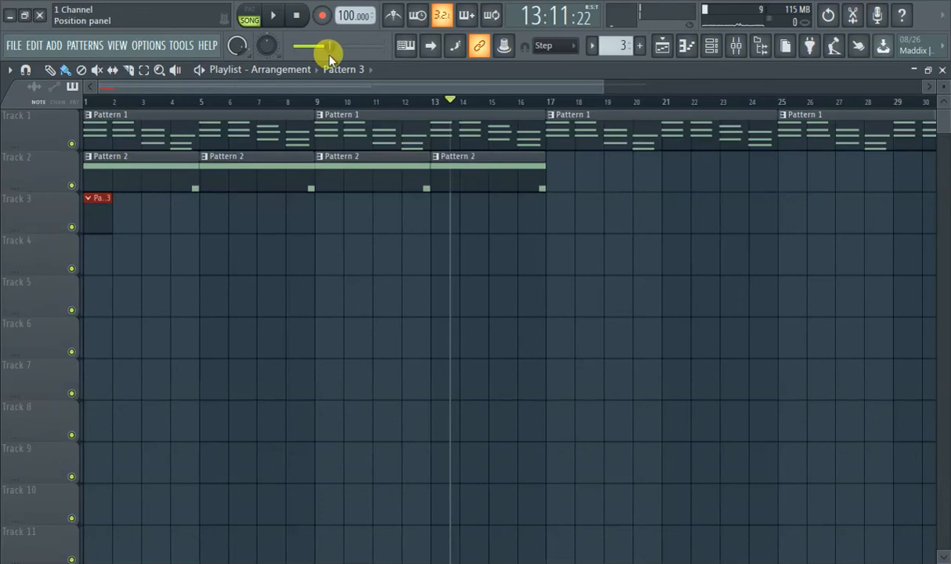
pyautogui.click(565, 50)
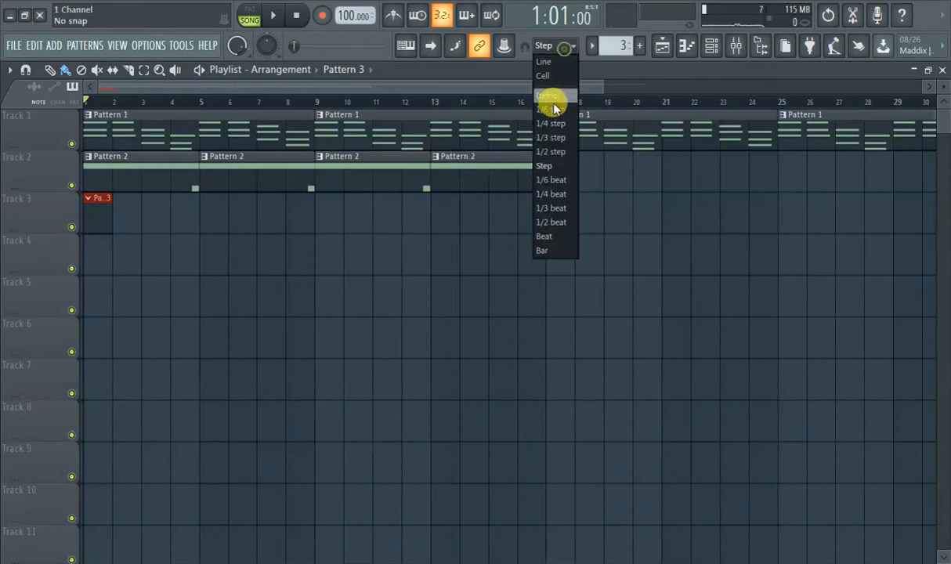
pyautogui.click(565, 237)
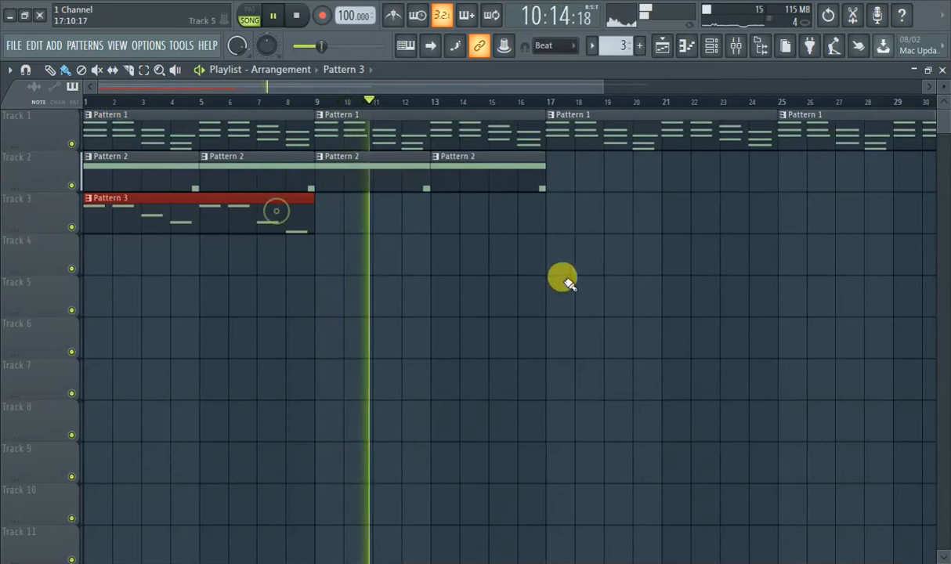
# Place a Pattern 3 clip at bar 17 on Track 3 and Pattern 2 clips at bars 17, 21, 25 and 29 on Track 2.
pyautogui.click(520, 169)
pyautogui.click(548, 161)
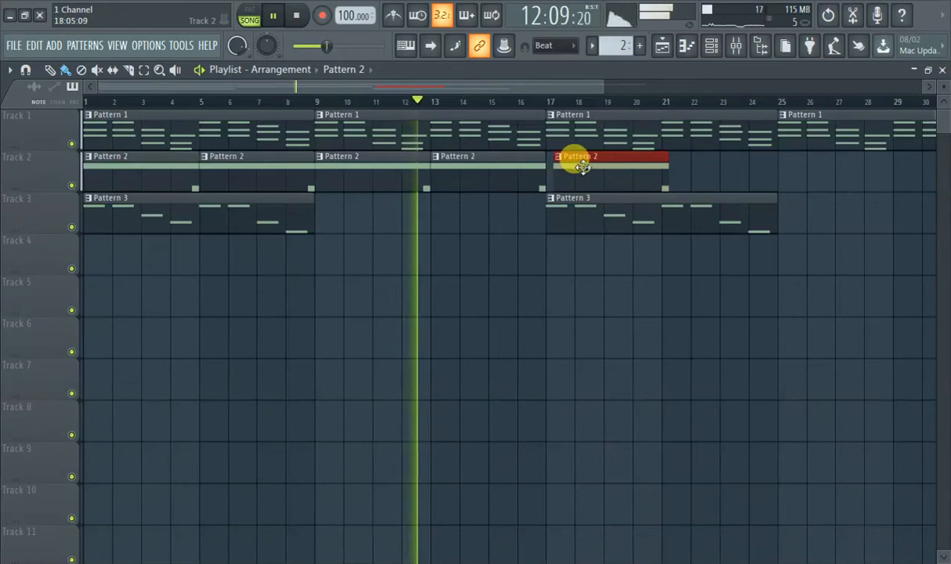
pyautogui.click(693, 178)
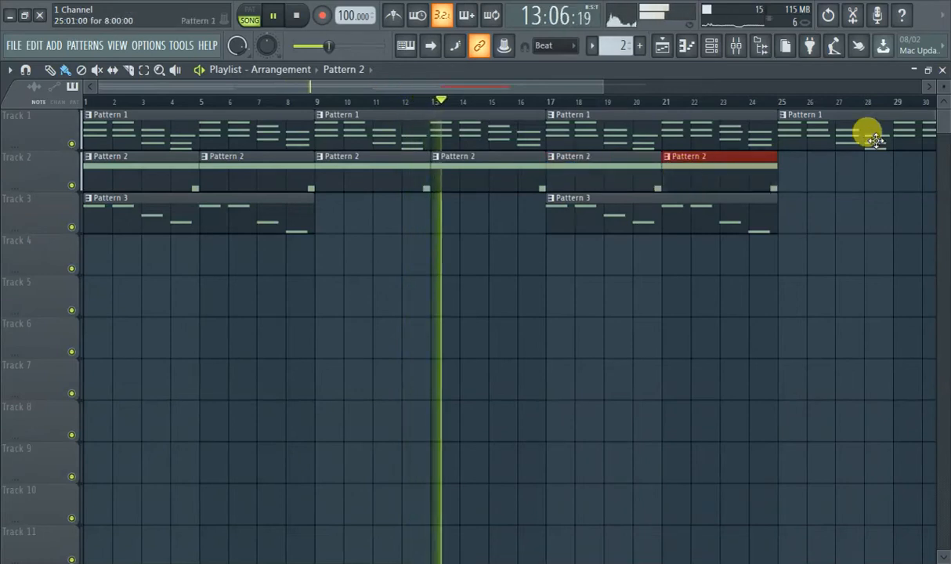
pyautogui.click(811, 178)
pyautogui.click(908, 174)
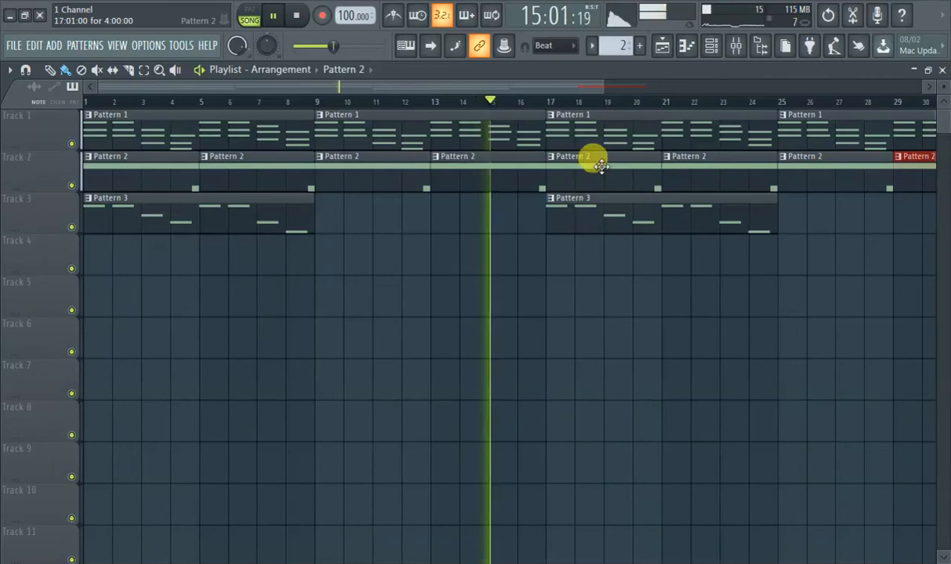
# Place a Pattern 3 clip at bar 9 on Track 3.
pyautogui.click(578, 208)
pyautogui.moveTo(325, 242); pyautogui.dragTo(350, 194)
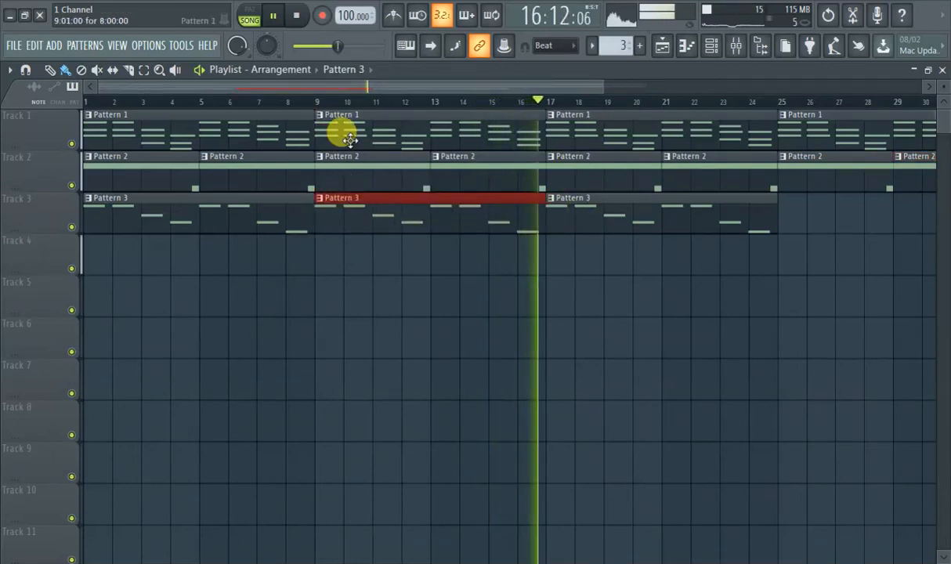
# Show the browser with its Pictures folder collapsed, and delete the Pattern 3 clip at bar 9 on Track 3.
pyautogui.click(759, 46)
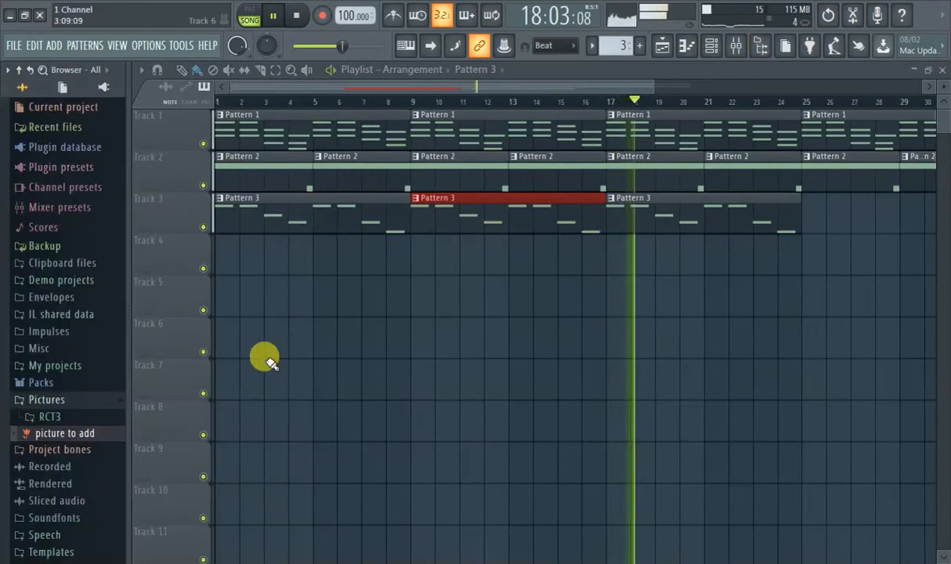
pyautogui.click(73, 398)
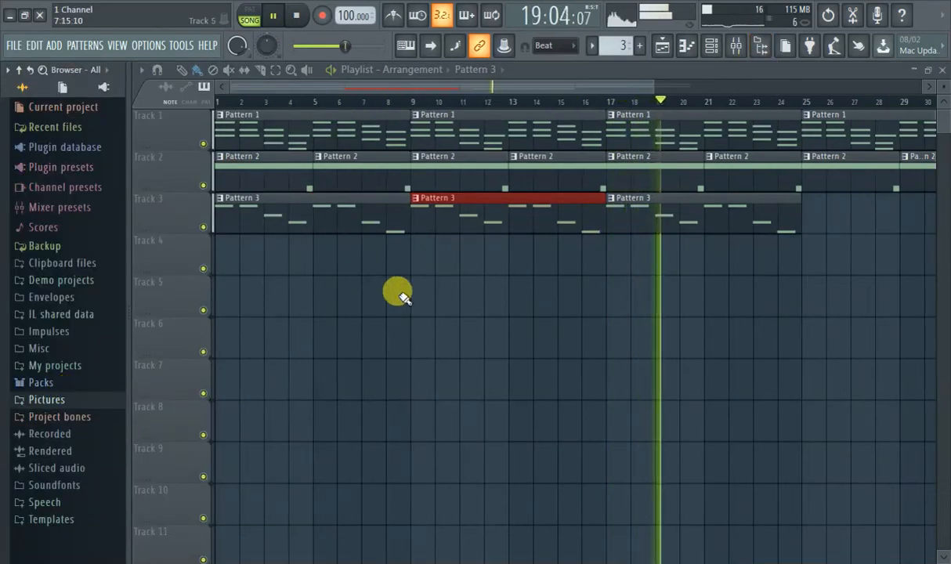
pyautogui.rightClick(485, 225)
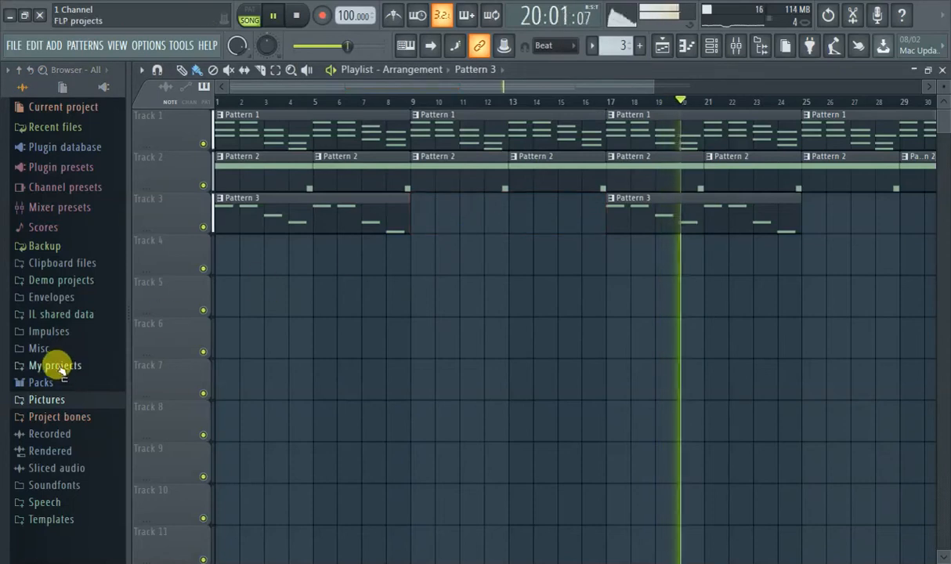
pyautogui.rightClick(138, 265)
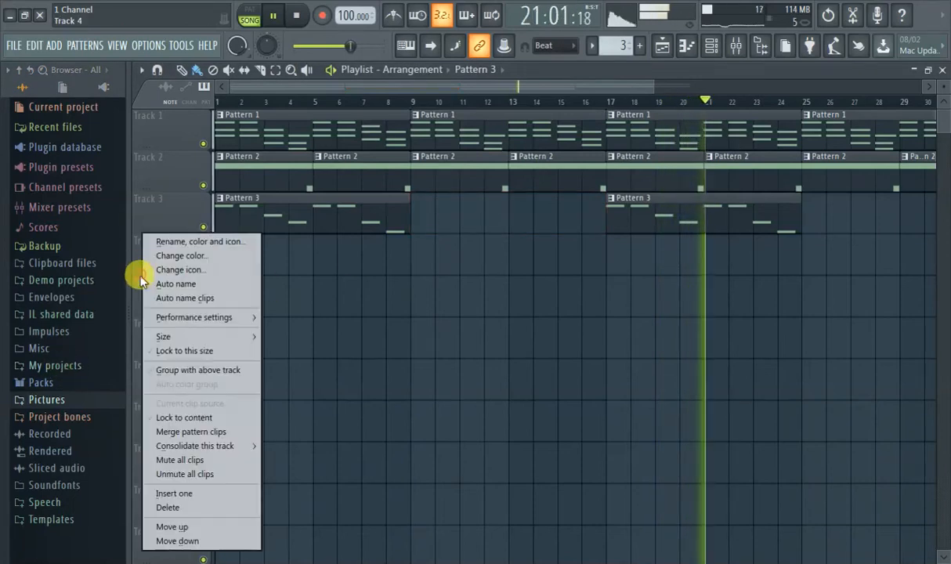
pyautogui.click(111, 68)
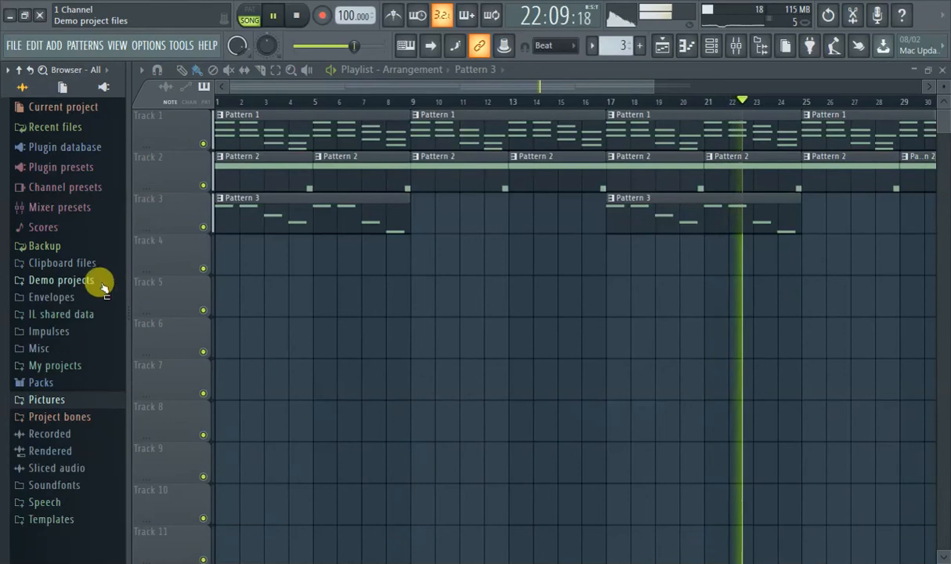
pyautogui.click(56, 399)
pyautogui.click(59, 398)
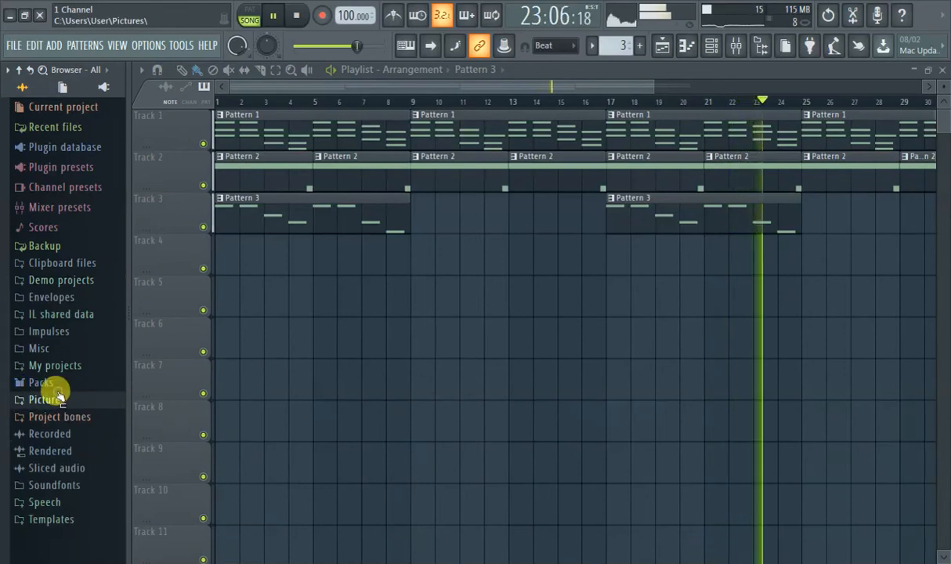
# Expand the Packs folder in the browser to show its sample folders.
pyautogui.click(56, 385)
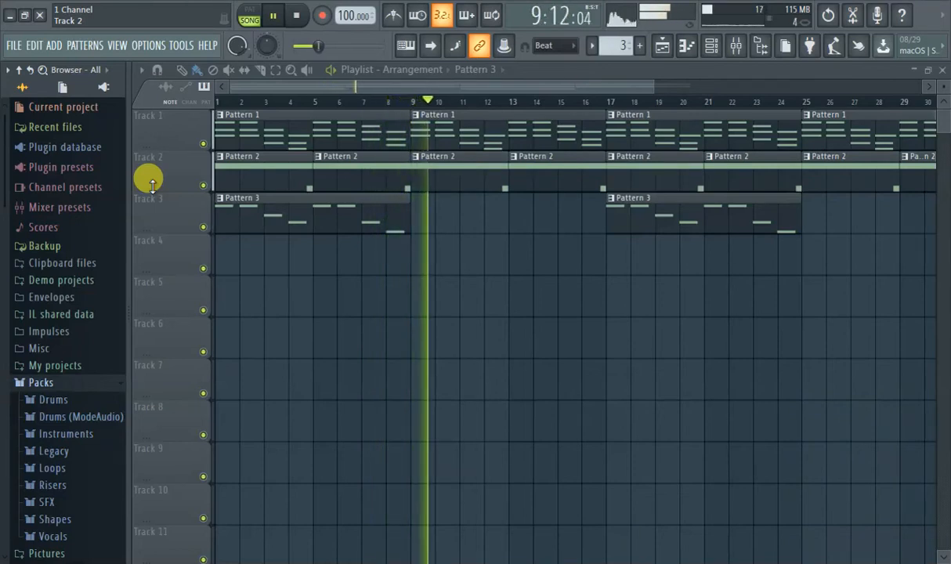
pyautogui.click(69, 452)
pyautogui.click(69, 452)
pyautogui.scroll(-2, 55, 391)
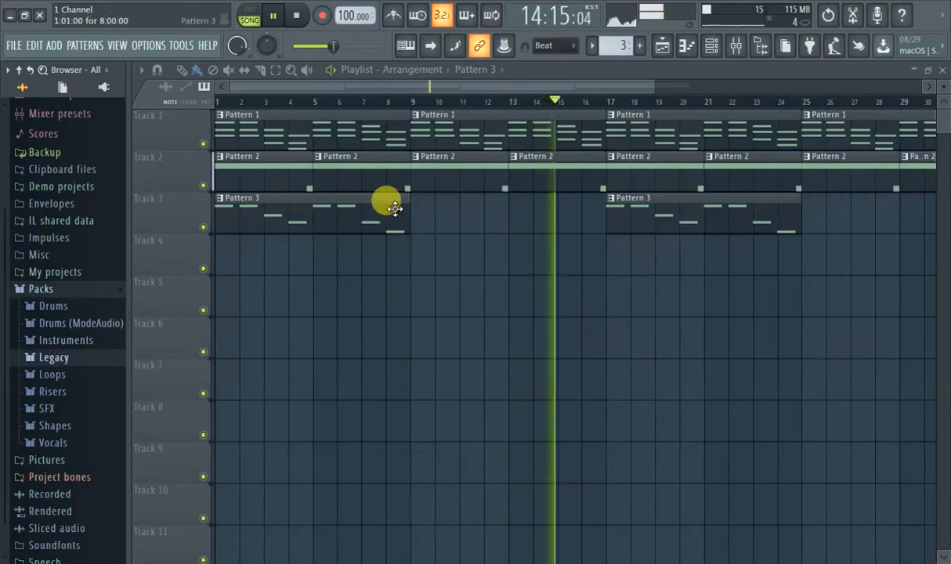
# Place an empty Pattern 4 clip at bar 1 on Track 4 and a Pattern 3 clip at bar 25 on Track 3.
pyautogui.click(639, 45)
pyautogui.click(247, 268)
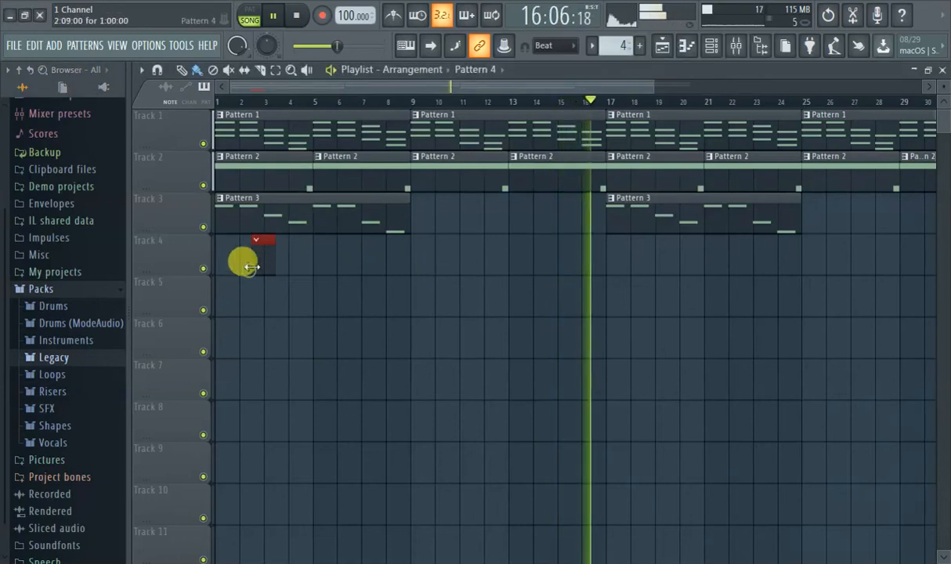
pyautogui.moveTo(261, 265); pyautogui.dragTo(138, 269)
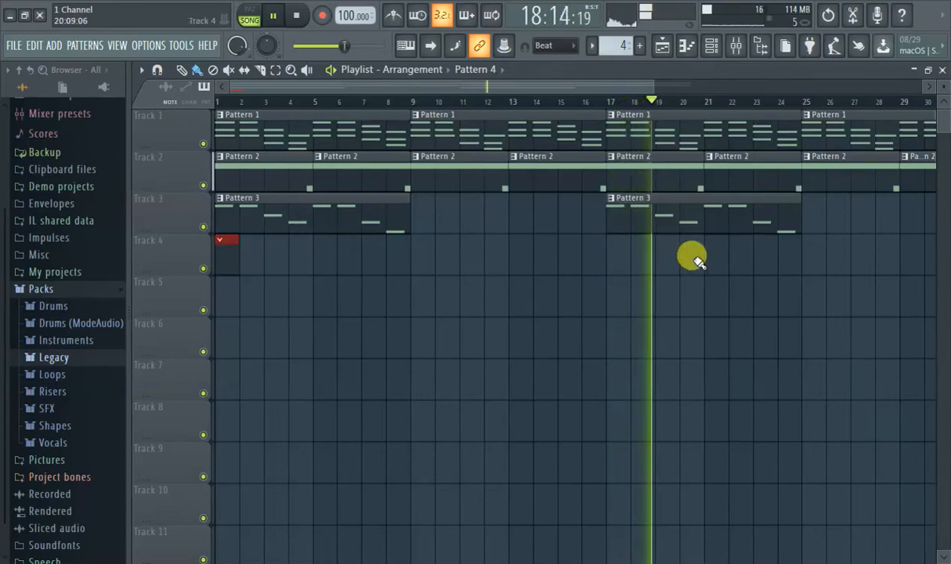
pyautogui.click(764, 214)
pyautogui.click(809, 210)
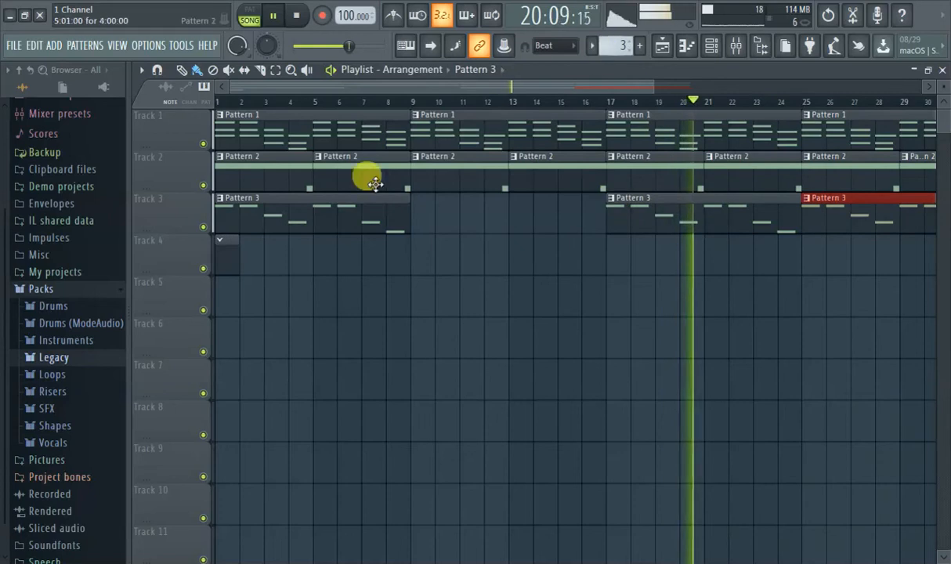
# Expand the Legacy pack's Drums folder and look through its Vintage samples.
pyautogui.click(83, 358)
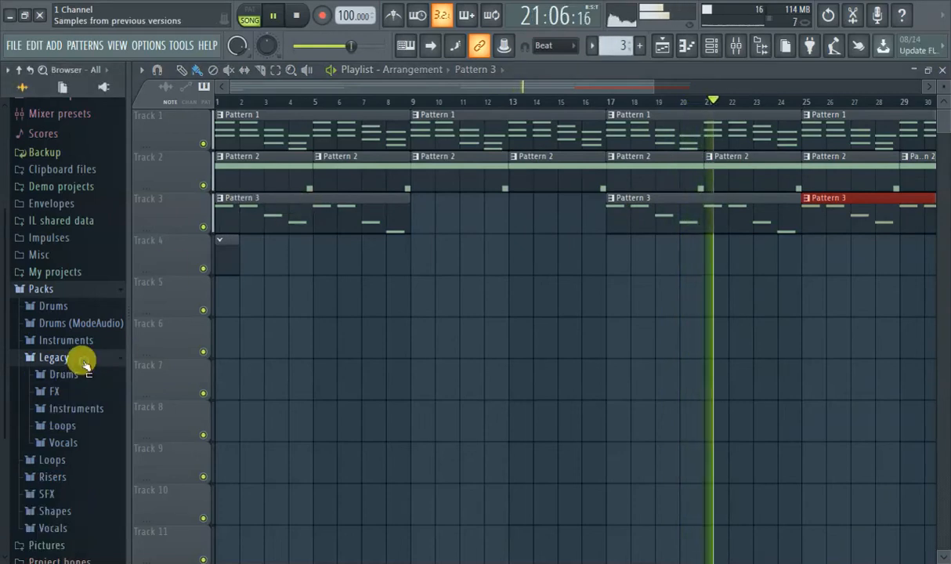
pyautogui.click(80, 373)
pyautogui.scroll(-2, 83, 357)
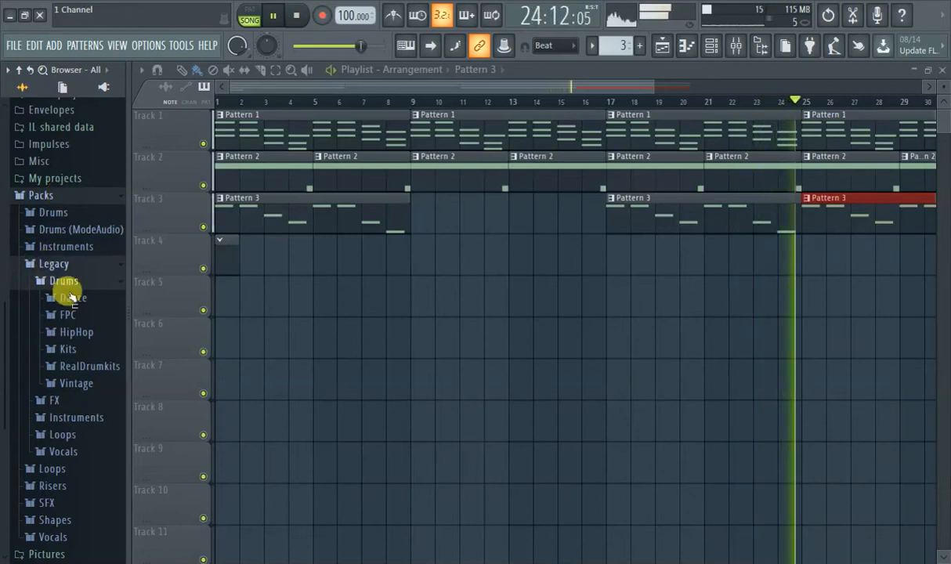
pyautogui.click(91, 381)
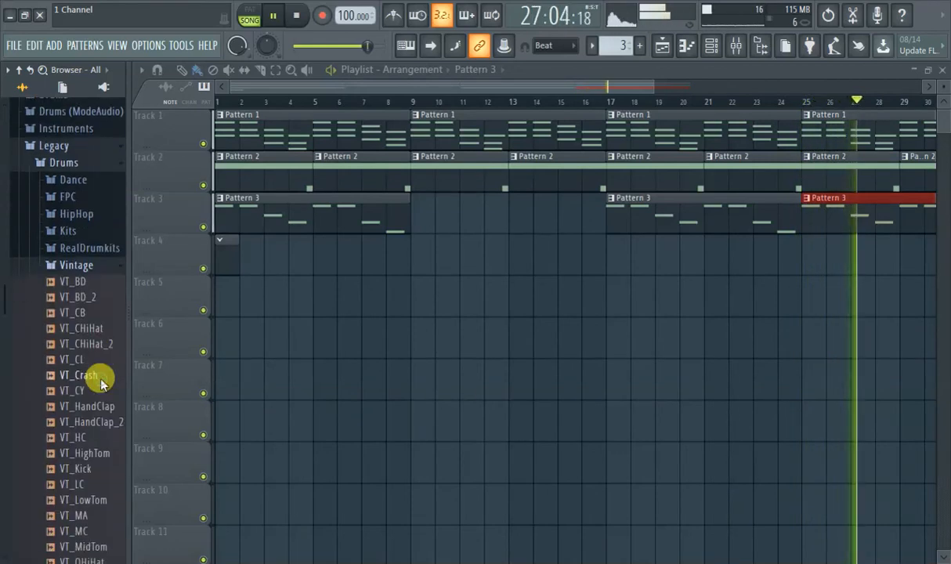
pyautogui.click(78, 266)
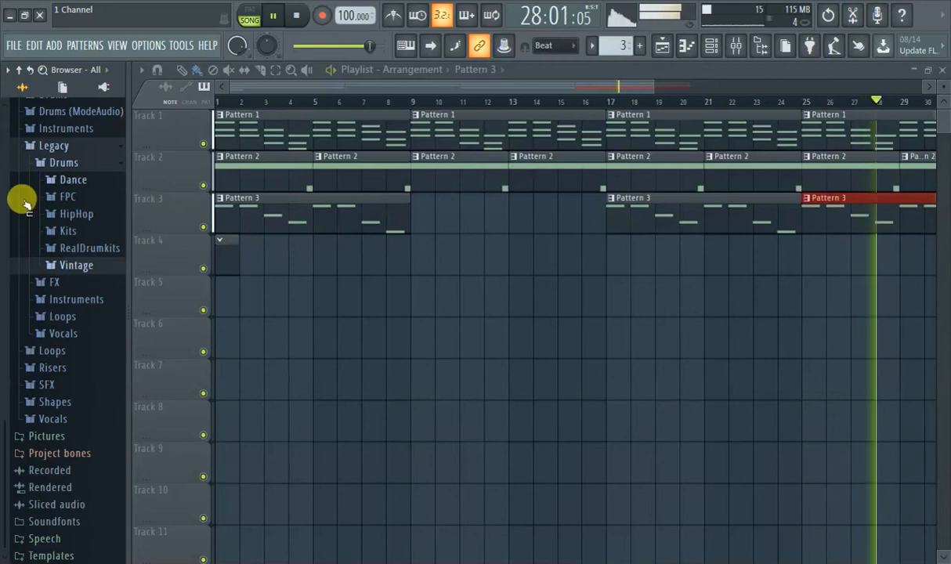
# Check the contents of the Drums (ModeAudio) and Drums folders in Packs.
pyautogui.scroll(5, 67, 262)
pyautogui.click(67, 264)
pyautogui.click(84, 382)
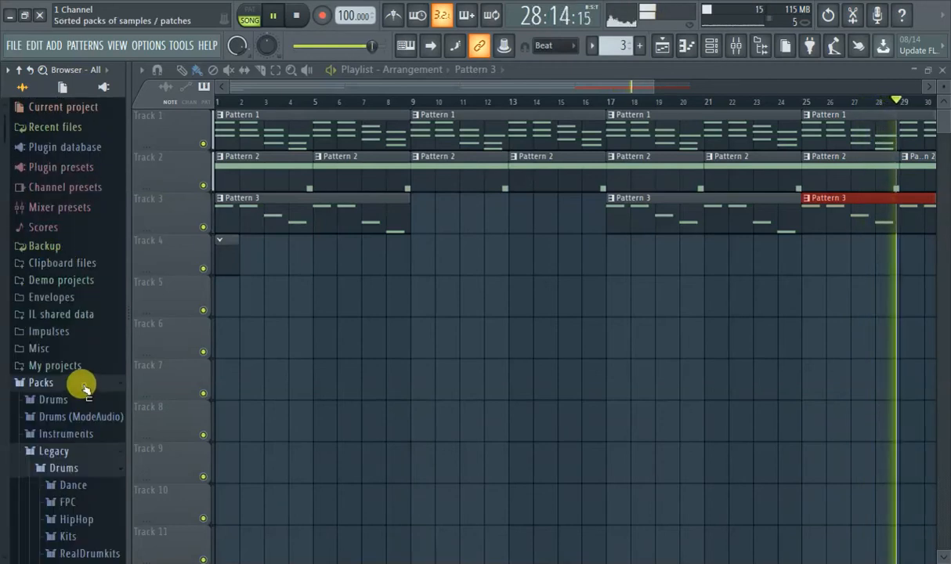
pyautogui.scroll(-3, 84, 378)
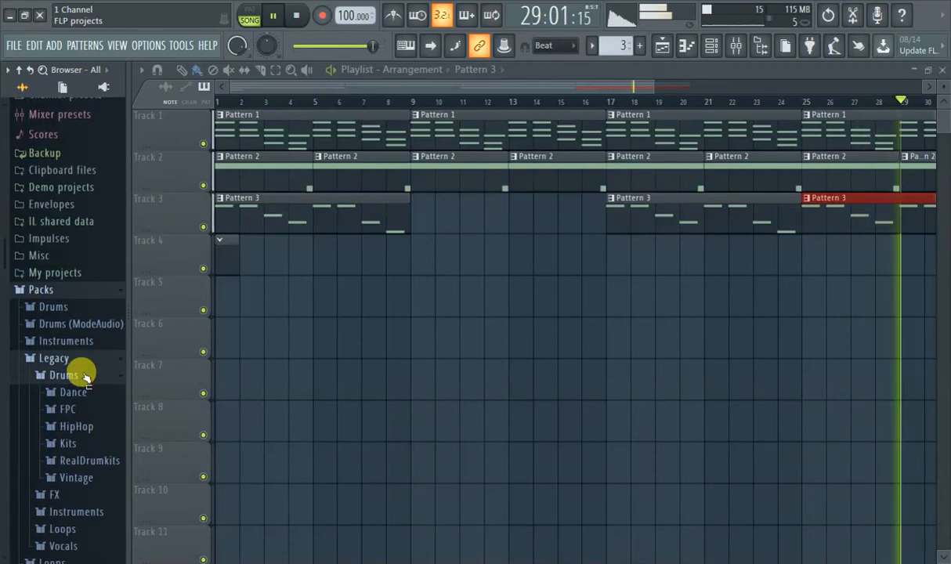
pyautogui.click(78, 324)
pyautogui.click(78, 324)
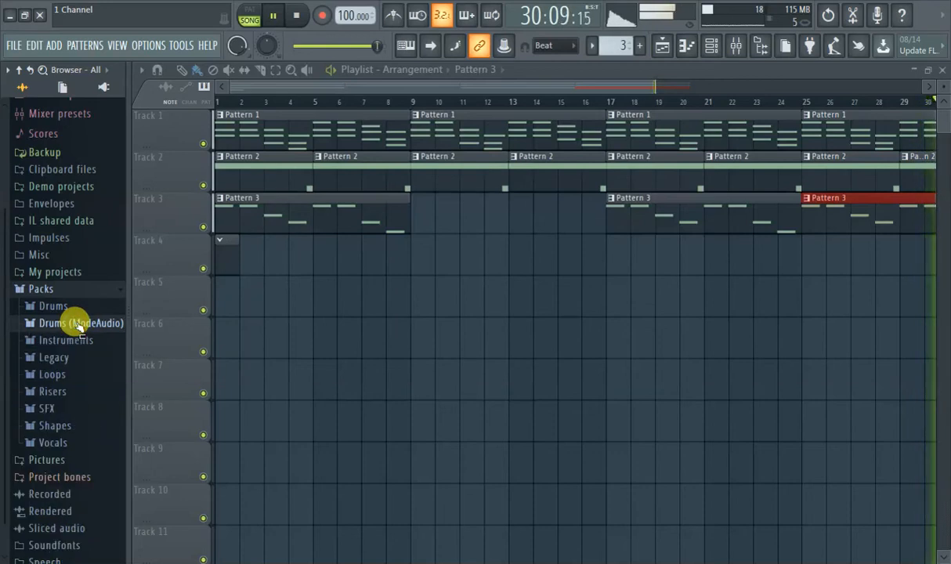
pyautogui.click(67, 308)
pyautogui.click(67, 308)
# Open the HipHop folder in the Legacy drums and preview the HIP_Kick sample.
pyautogui.click(53, 357)
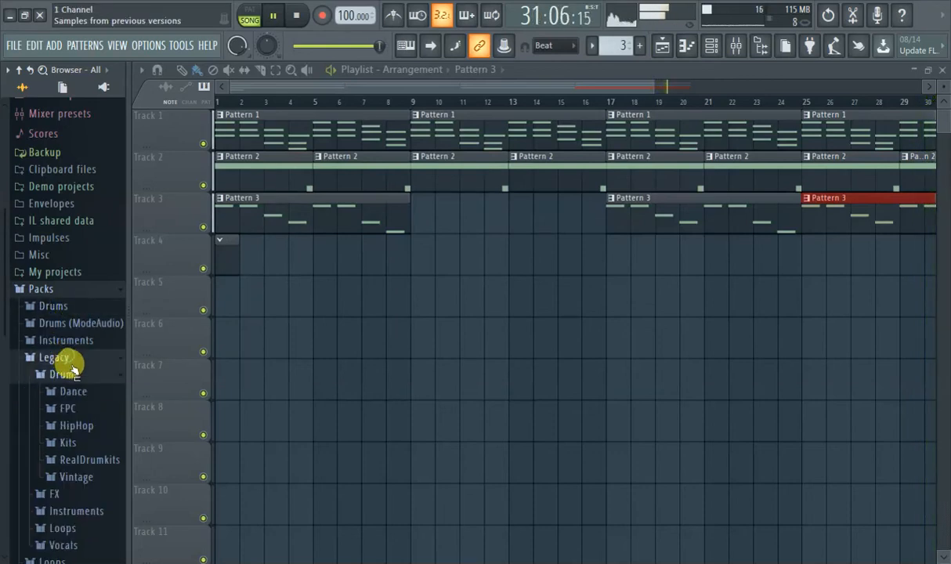
pyautogui.scroll(-3, 83, 384)
pyautogui.click(76, 337)
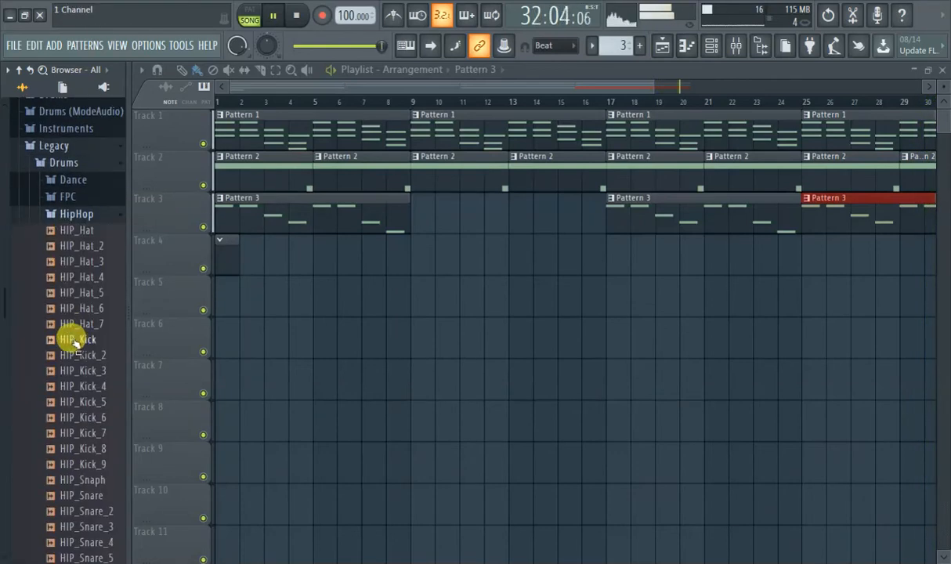
pyautogui.rightClick(84, 343)
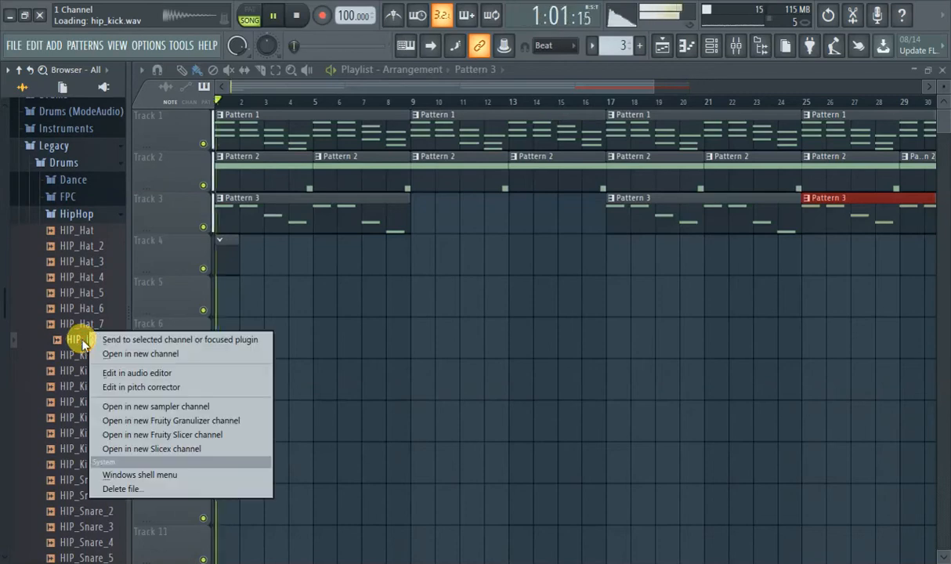
pyautogui.click(74, 345)
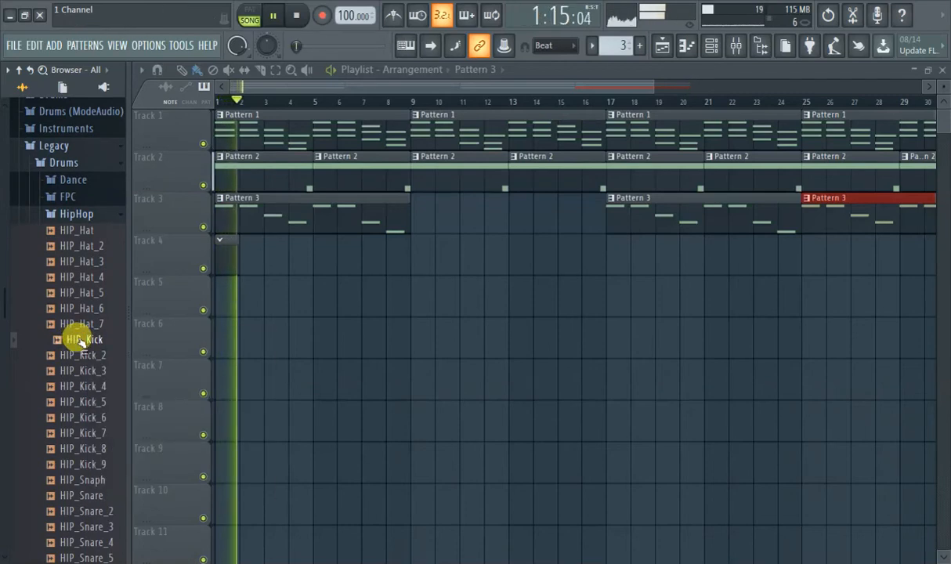
pyautogui.click(80, 341)
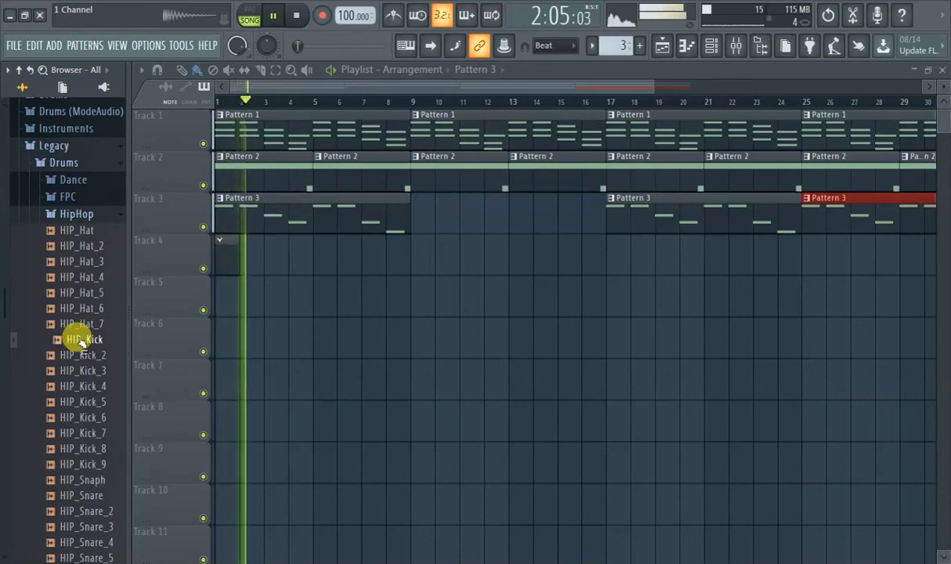
# Show the channel rack and replace the Kick channel's sample with HIP_Kick.
pyautogui.click(684, 47)
pyautogui.click(693, 47)
pyautogui.click(695, 47)
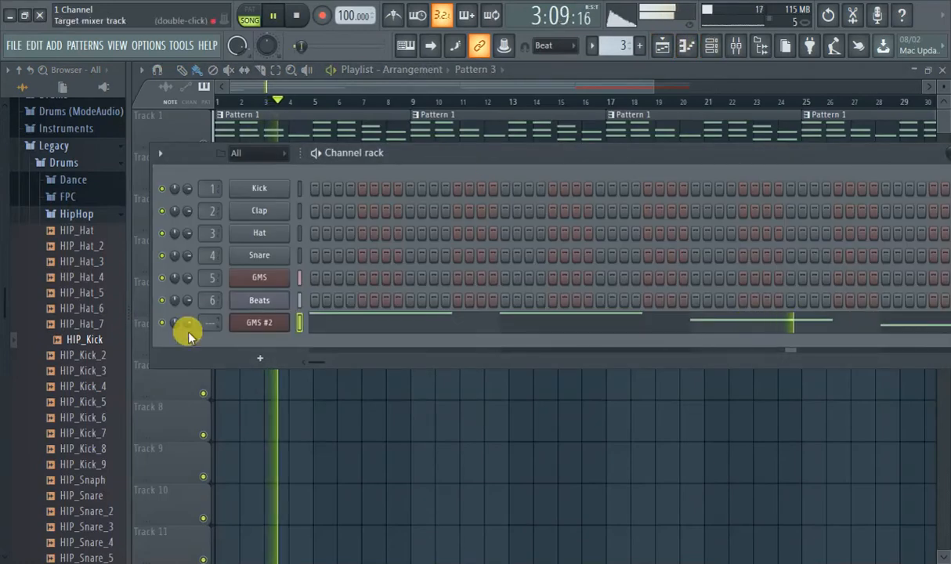
pyautogui.moveTo(88, 342); pyautogui.dragTo(259, 188)
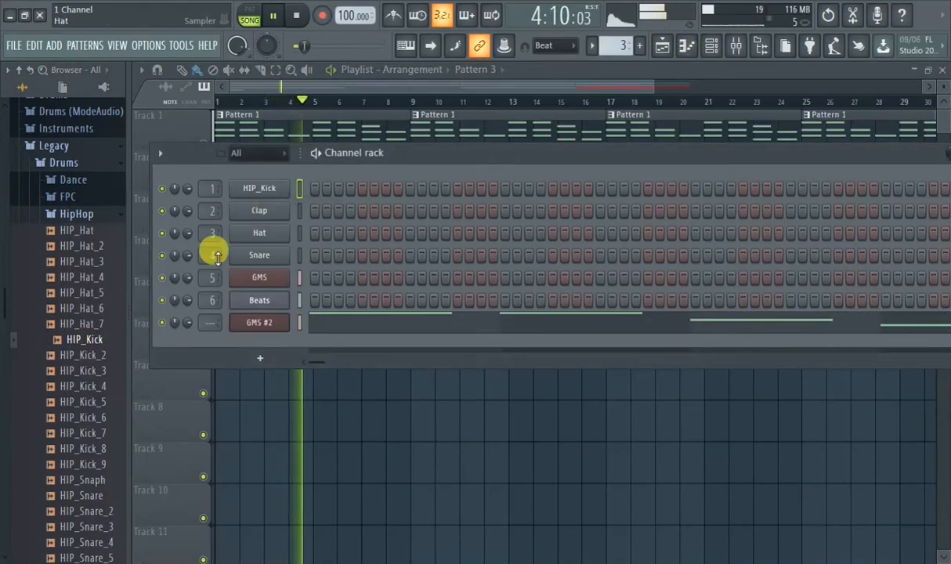
# Preview the remaining HipHop kicks and add HIP_Snaph as a new channel in the channel rack.
pyautogui.click(103, 358)
pyautogui.click(100, 370)
pyautogui.click(98, 385)
pyautogui.click(97, 402)
pyautogui.click(97, 418)
pyautogui.click(101, 434)
pyautogui.click(99, 450)
pyautogui.click(101, 465)
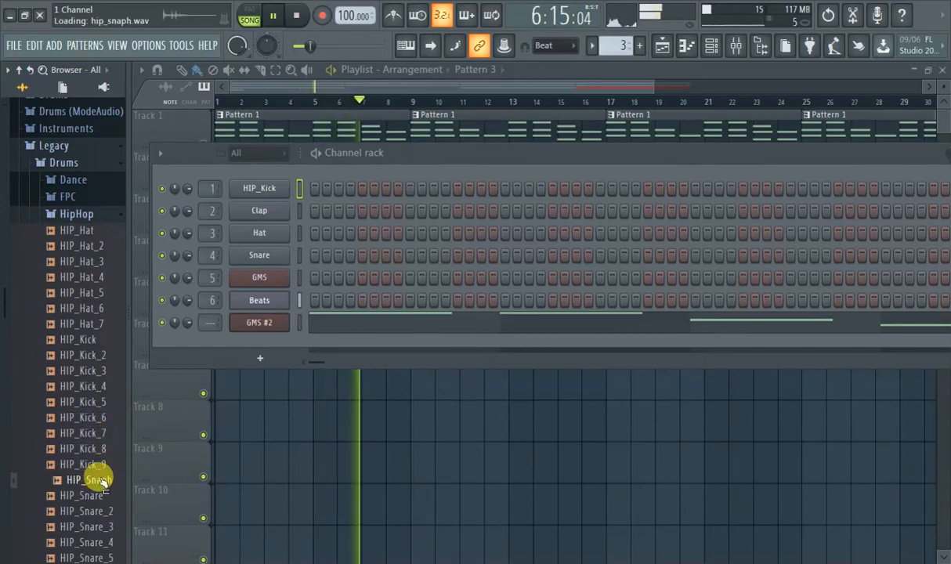
pyautogui.moveTo(102, 483); pyautogui.dragTo(231, 349)
# Preview the HipHop snares and replace the Clap channel's sample with HIP_Snare_2.
pyautogui.scroll(-2, 92, 462)
pyautogui.scroll(-1, 91, 462)
pyautogui.click(92, 429)
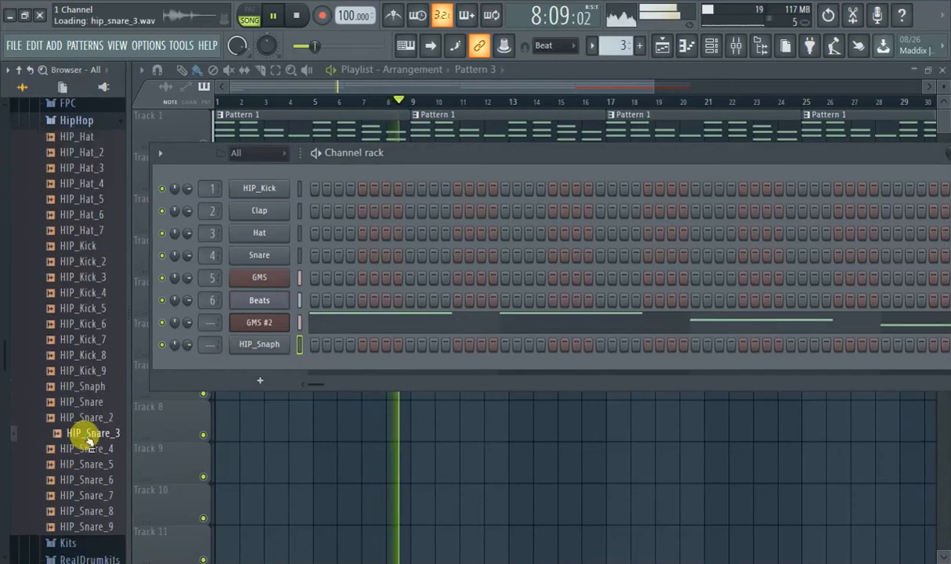
pyautogui.click(109, 451)
pyautogui.click(109, 466)
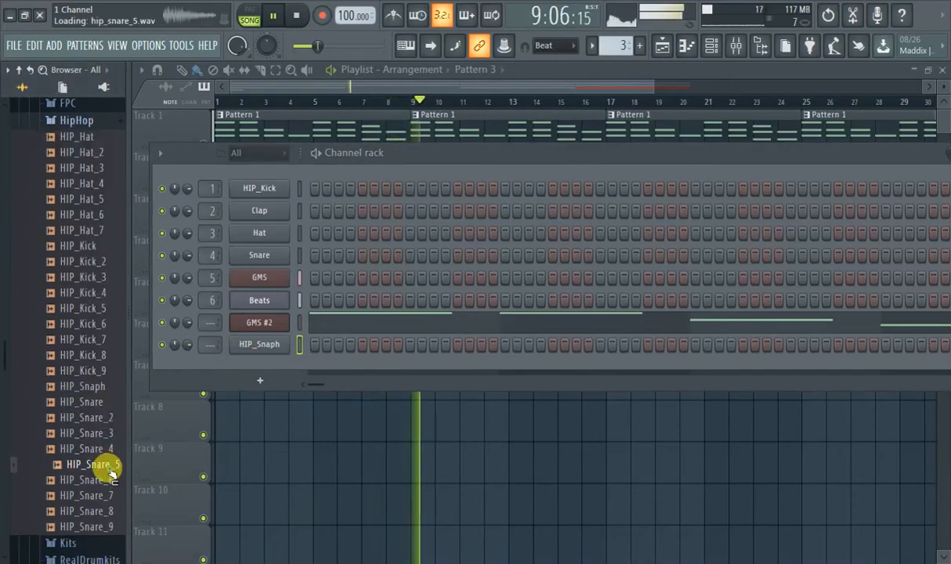
pyautogui.click(110, 496)
pyautogui.click(114, 512)
pyautogui.click(119, 527)
pyautogui.click(114, 419)
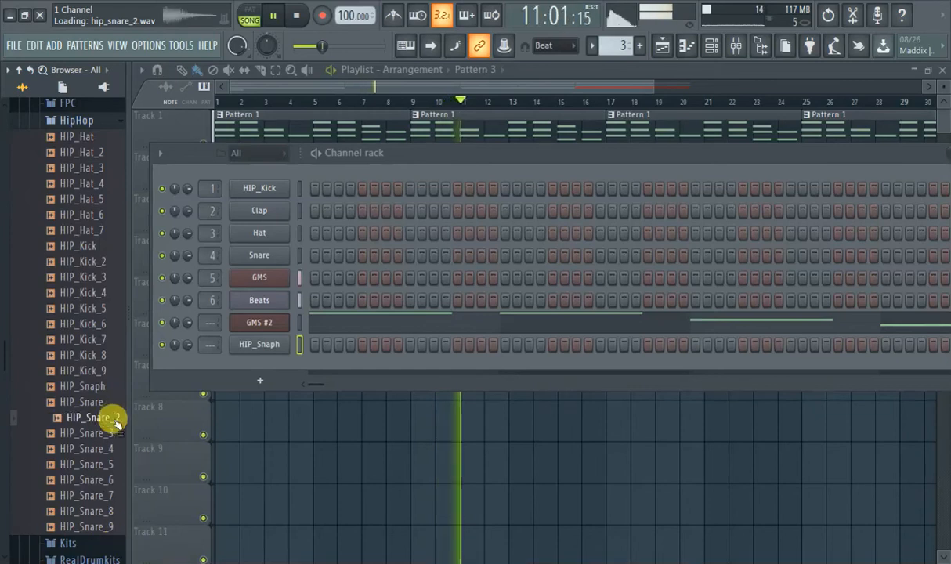
pyautogui.moveTo(114, 422); pyautogui.dragTo(259, 210)
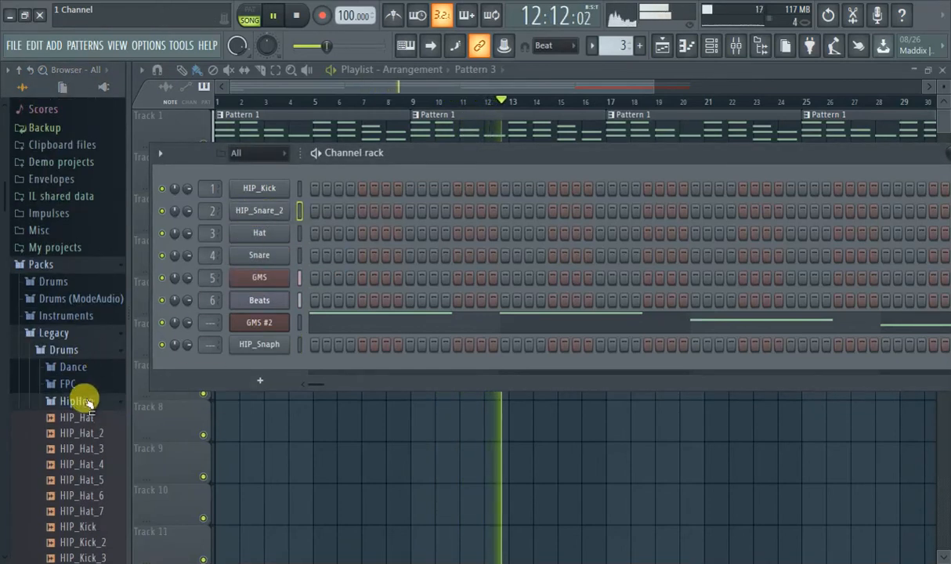
# Collapse the HipHop folder and open Drum Kit 02 in the Legacy Kits folder.
pyautogui.click(86, 401)
pyautogui.click(87, 419)
pyautogui.click(98, 449)
pyautogui.click(103, 418)
pyautogui.click(105, 385)
pyautogui.moveTo(101, 326); pyautogui.dragTo(123, 368)
pyautogui.click(115, 480)
pyautogui.scroll(-2, 102, 447)
# Preview the last samples of Drum Kit 02 and add the FPC_Pap Open TriangleII sample as a new channel.
pyautogui.click(94, 404)
pyautogui.click(97, 422)
pyautogui.click(103, 452)
pyautogui.click(106, 462)
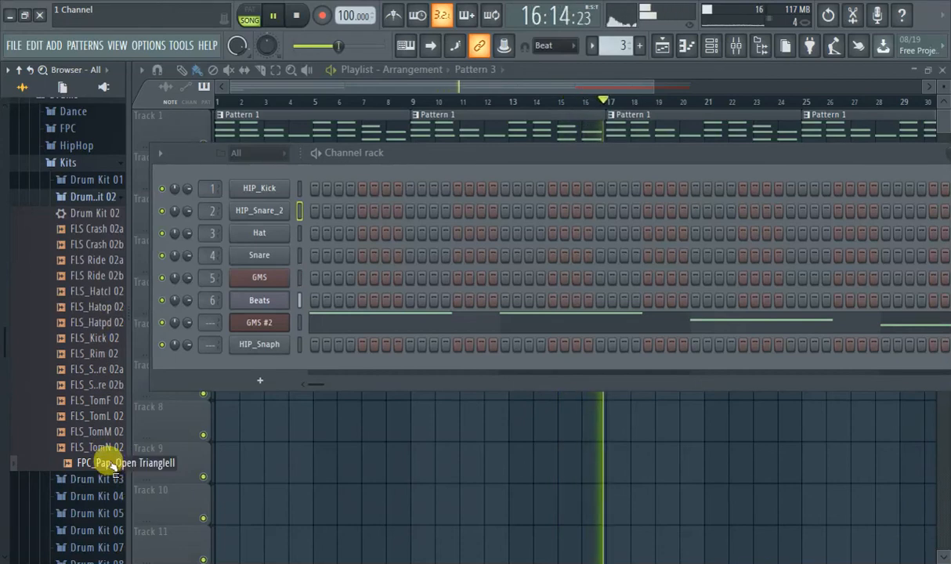
pyautogui.moveTo(112, 463); pyautogui.dragTo(240, 359)
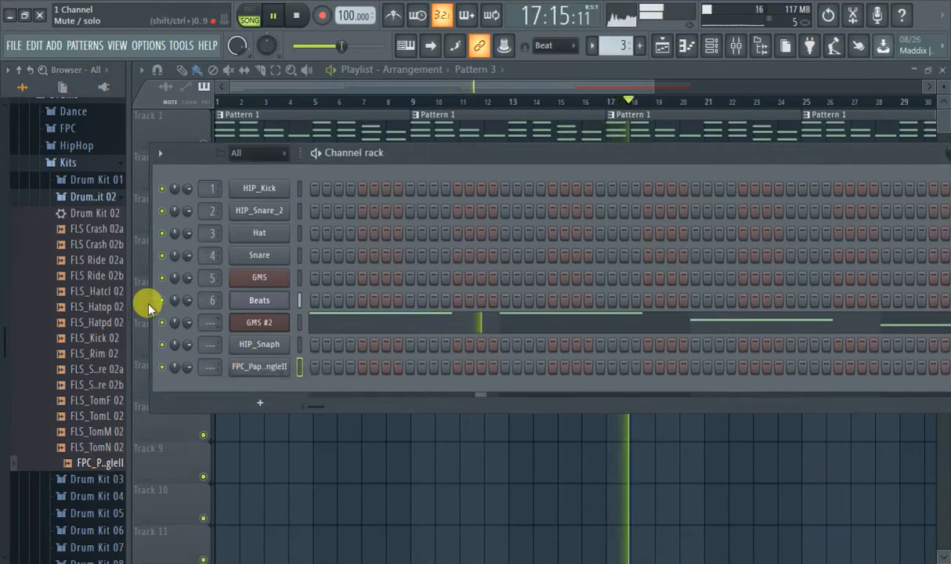
# Collapse the Kits folder, open RealDrumkits and preview its hat and kick samples.
pyautogui.click(89, 163)
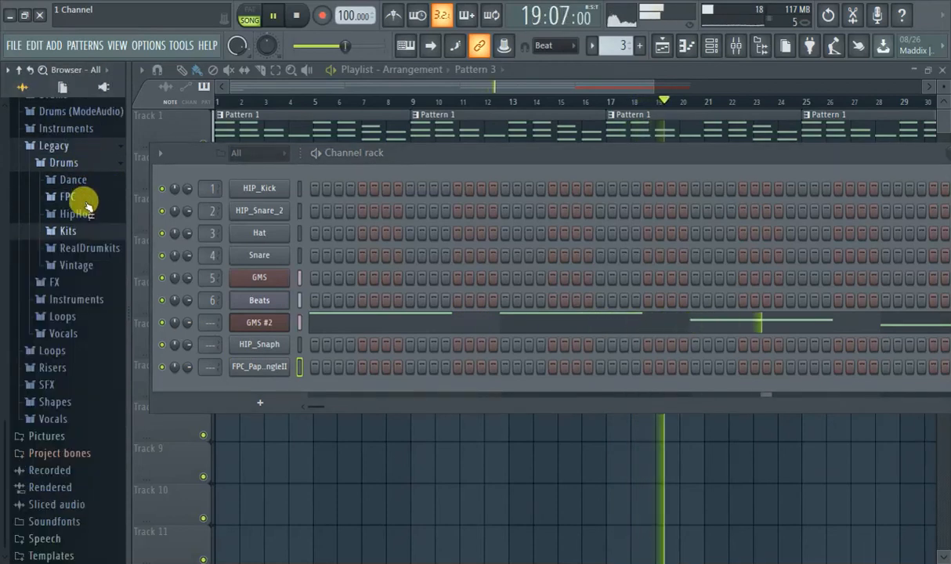
pyautogui.click(86, 247)
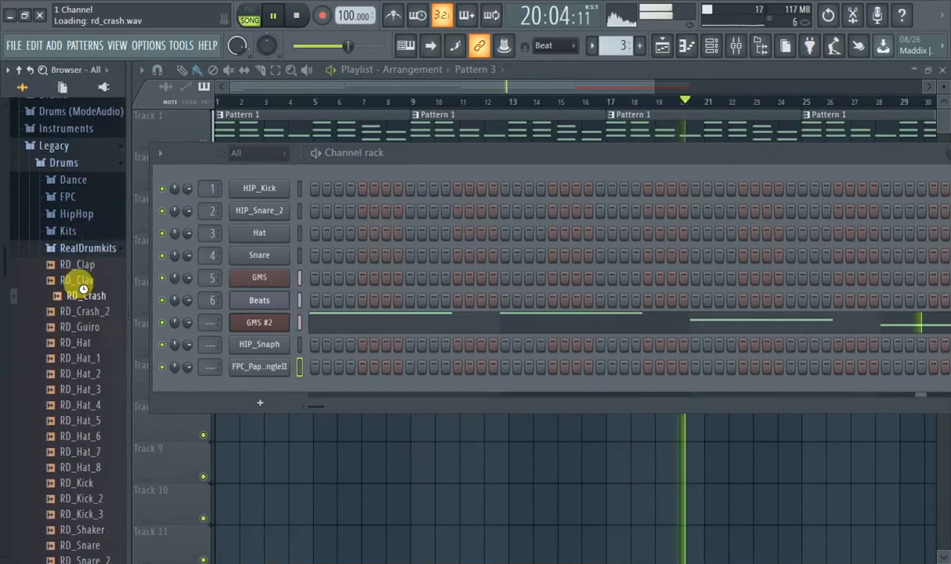
pyautogui.scroll(-4, 90, 352)
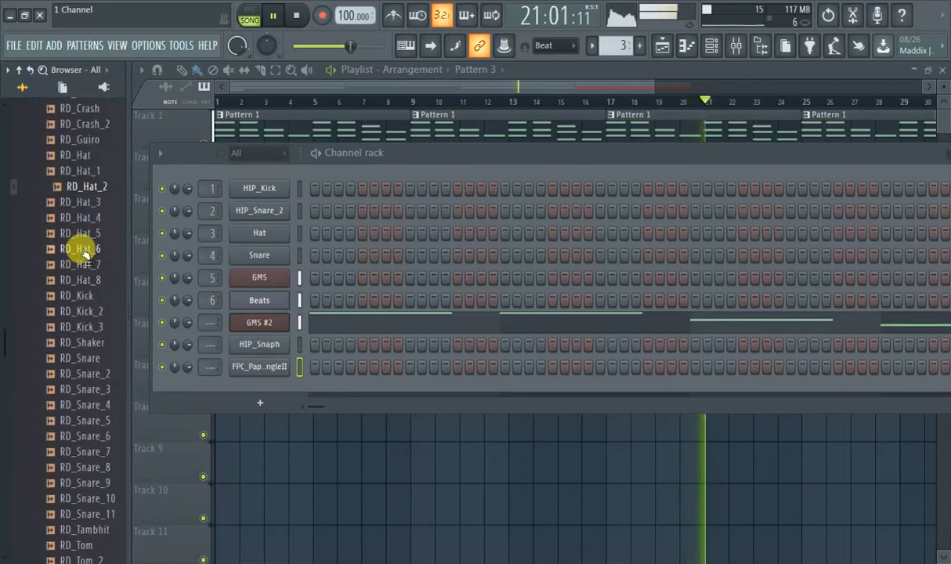
pyautogui.click(105, 266)
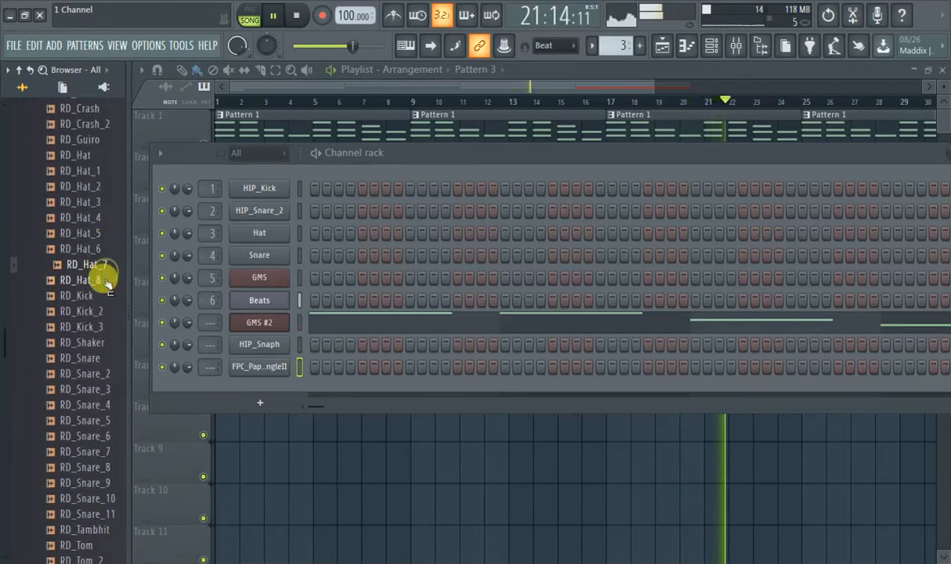
pyautogui.click(103, 280)
pyautogui.click(102, 295)
pyautogui.click(102, 311)
pyautogui.click(109, 327)
# Preview the RealDrumkits snare samples from RD_Snare_2 to RD_Snare_10.
pyautogui.click(108, 375)
pyautogui.click(105, 390)
pyautogui.click(103, 405)
pyautogui.click(102, 421)
pyautogui.scroll(-2, 101, 431)
pyautogui.click(96, 358)
pyautogui.click(100, 373)
pyautogui.click(107, 405)
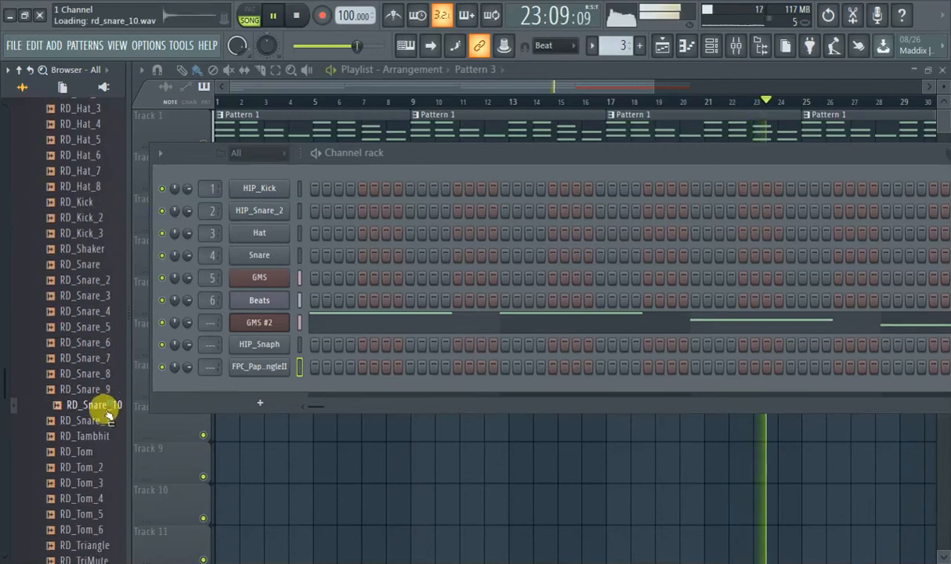
# Preview the RealDrumkits tom, triangle and VibraSlap samples.
pyautogui.scroll(-2, 108, 407)
pyautogui.click(106, 357)
pyautogui.click(107, 374)
pyautogui.click(106, 391)
pyautogui.click(104, 420)
pyautogui.click(101, 438)
pyautogui.click(100, 453)
pyautogui.click(109, 468)
pyautogui.click(110, 484)
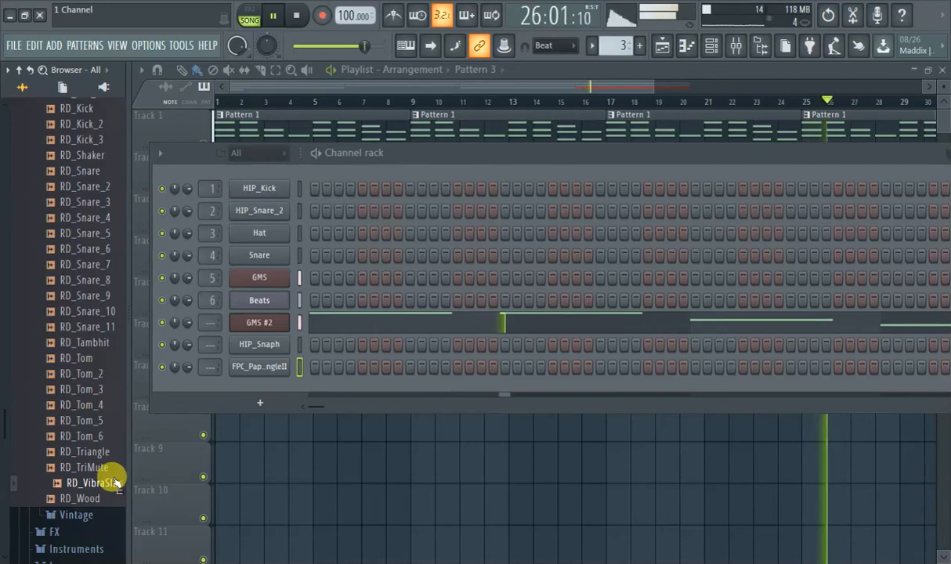
# Preview the RD_Wood sample and add it to the channel rack as a new channel.
pyautogui.click(104, 499)
pyautogui.moveTo(104, 499); pyautogui.dragTo(281, 401)
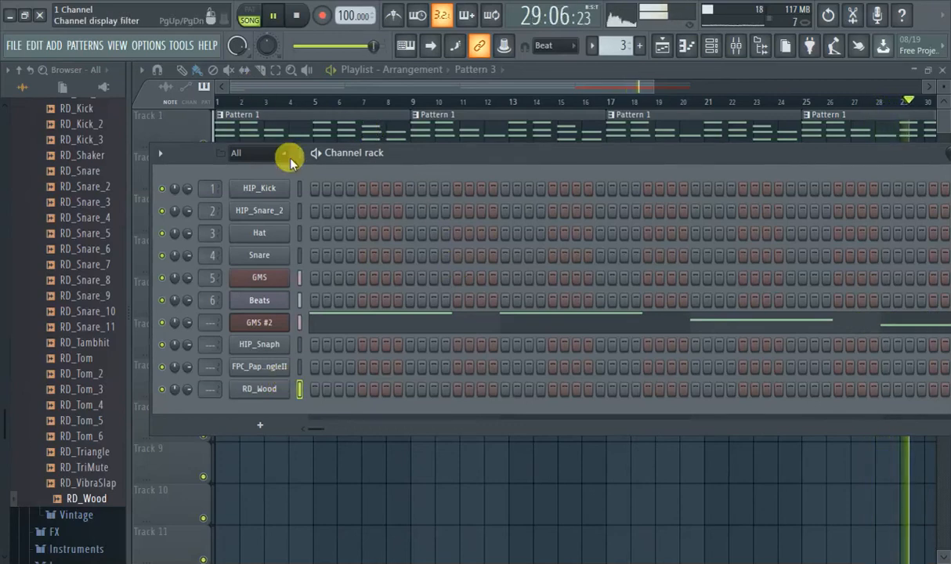
# Switch to pattern 4, select the HIP_Snaph channel and place a Pattern 4 clip at bar 1 on Track 4.
pyautogui.click(641, 47)
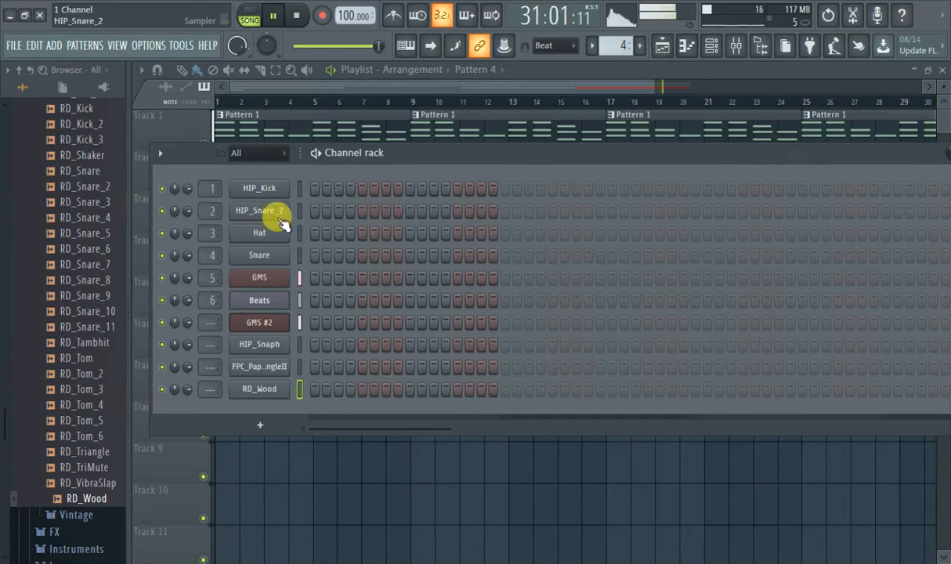
pyautogui.click(266, 346)
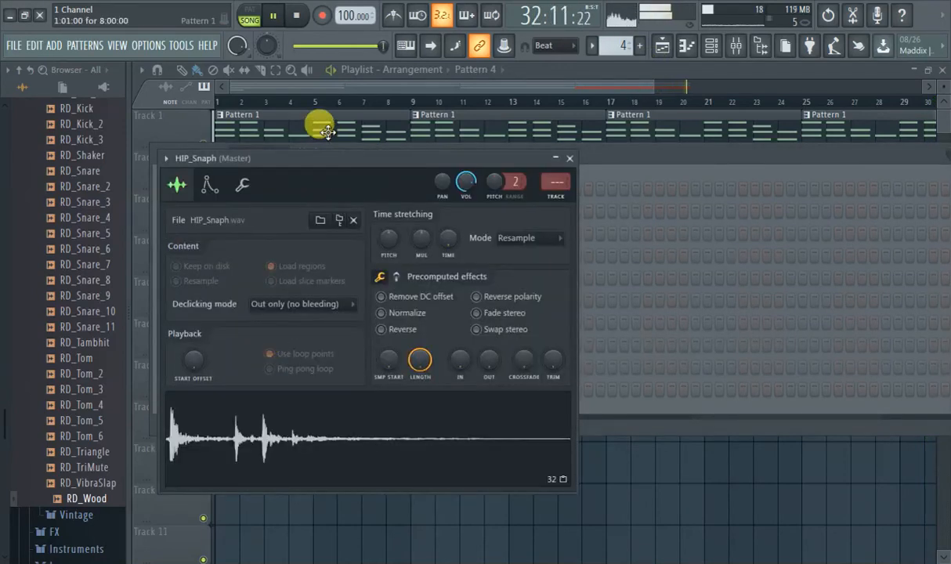
pyautogui.click(257, 88)
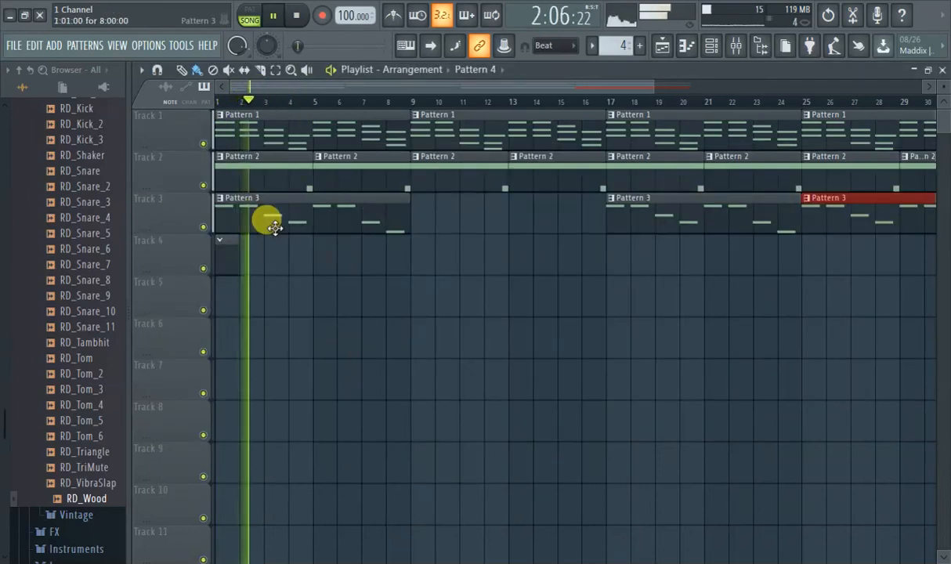
# Place a Pattern 3 clip at bar 9 on Track 3 and remove the Pattern 3 clip at bar 17.
pyautogui.click(370, 223)
pyautogui.click(413, 249)
pyautogui.moveTo(451, 260); pyautogui.dragTo(451, 213)
pyautogui.rightClick(640, 206)
# Record the HIP_Snaph part into pattern 4 over bars 1 to 16 and play the song back from bar 1.
pyautogui.click(274, 16)
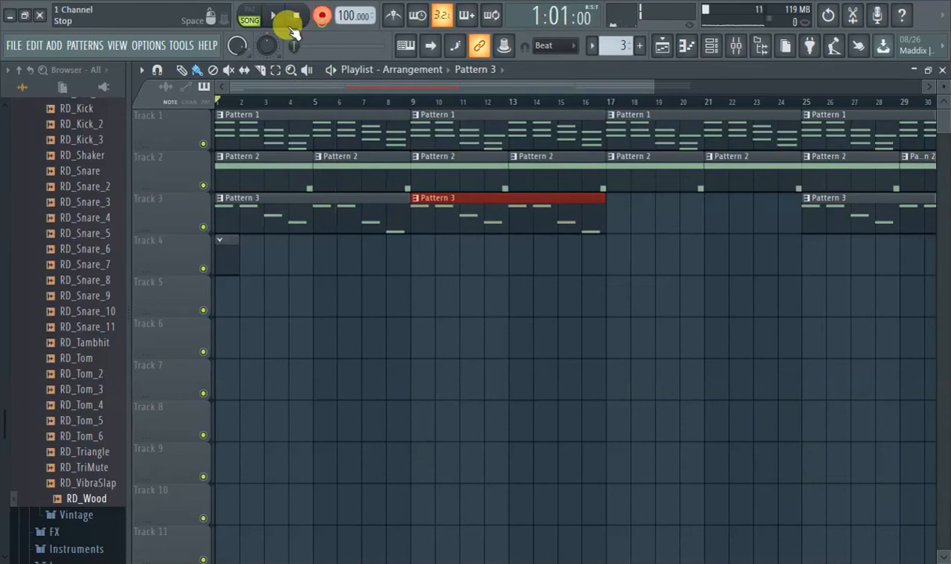
pyautogui.click(640, 47)
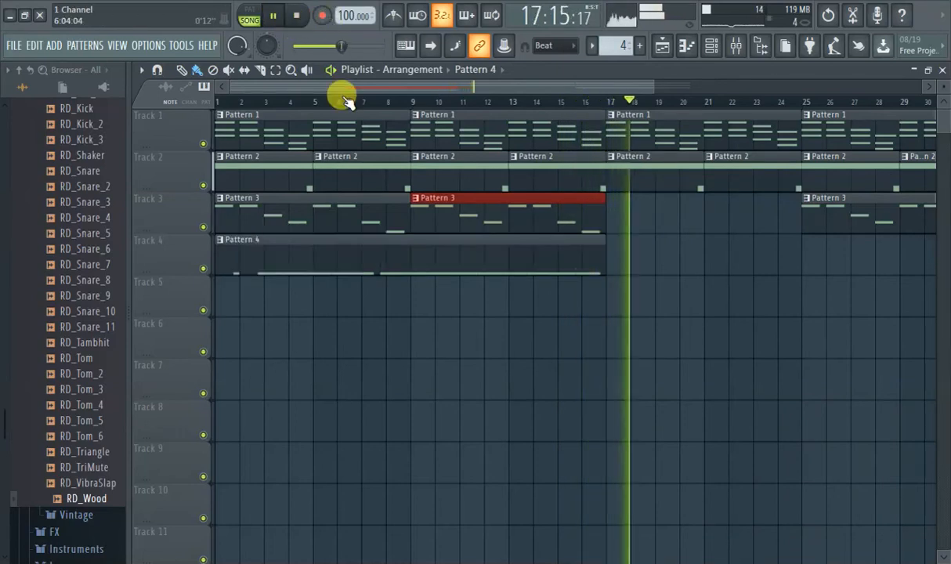
pyautogui.click(221, 101)
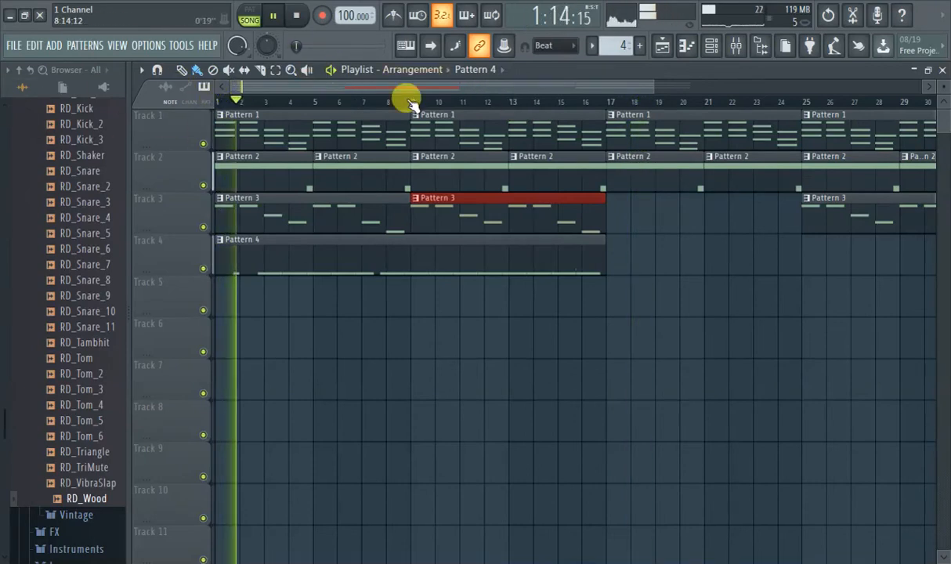
# Inspect Pattern 2's Beats notes in the piano roll and the channel rack, and return to the playlist.
pyautogui.doubleClick(223, 157)
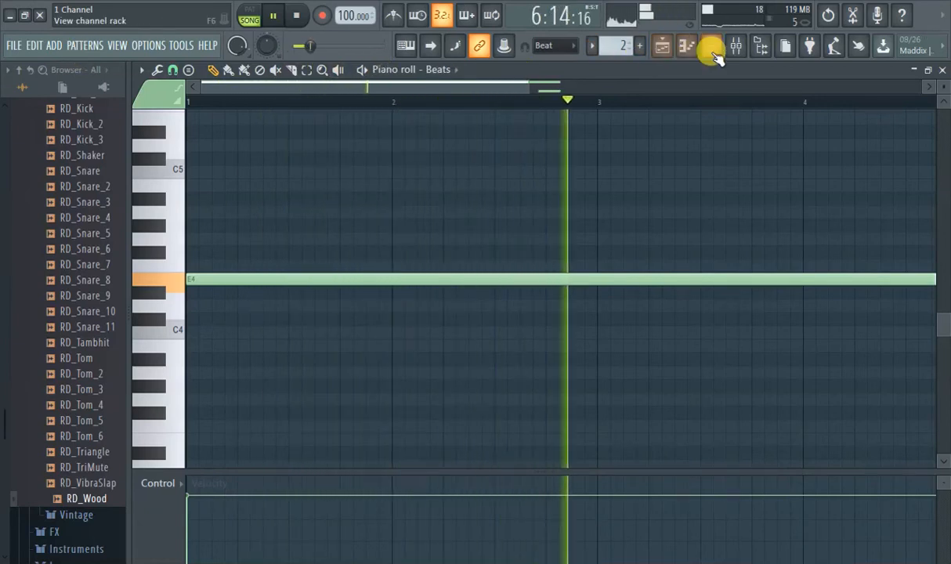
pyautogui.click(687, 47)
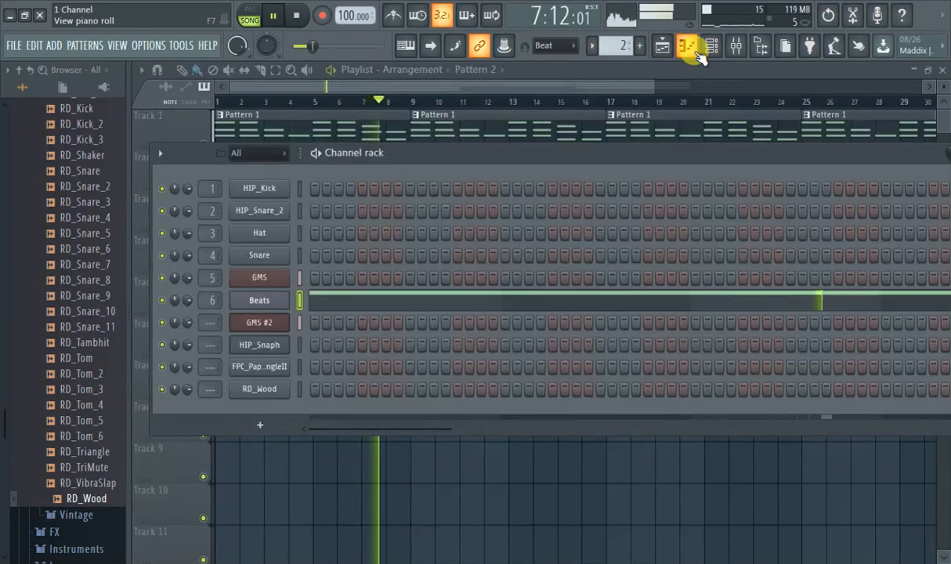
pyautogui.click(696, 51)
pyautogui.click(696, 51)
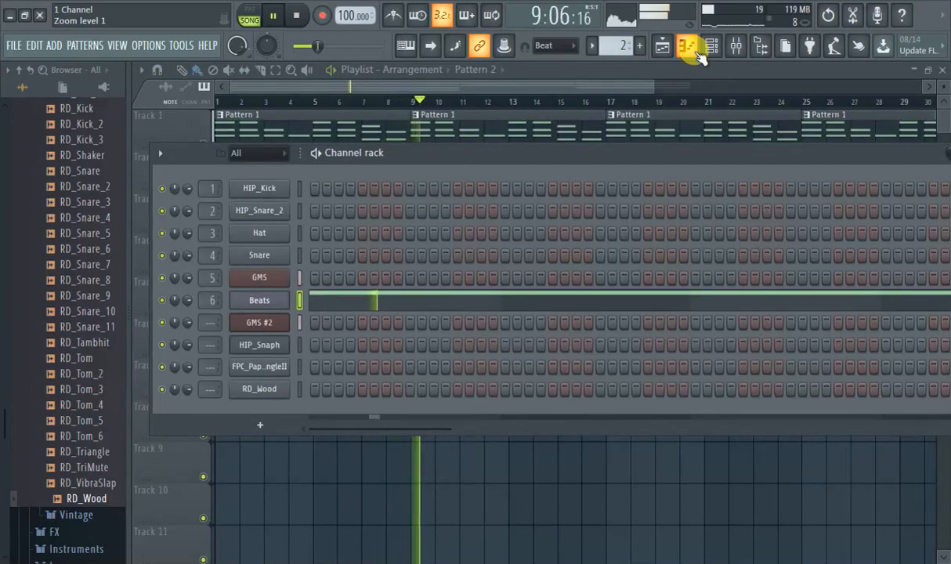
pyautogui.press('F6')
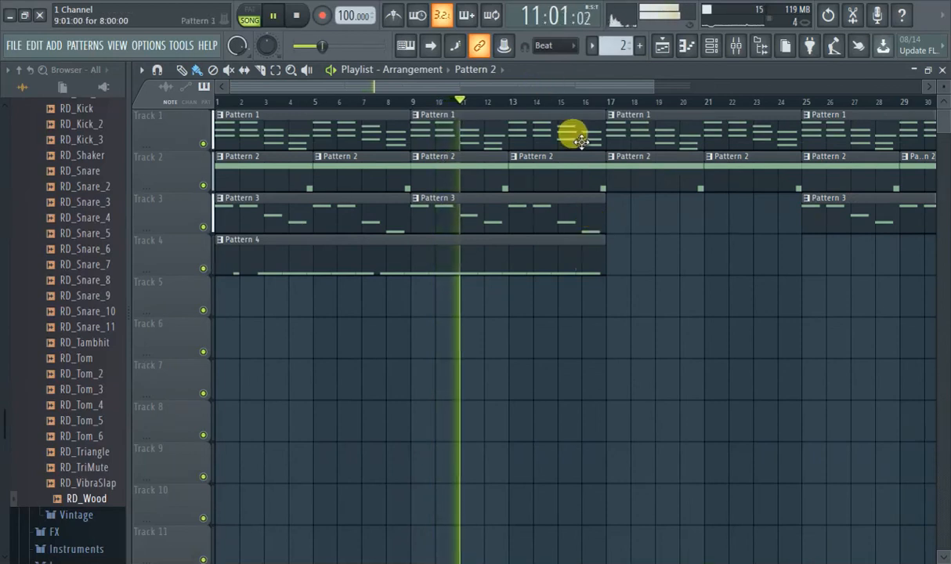
# Delete the Pattern 3 clip at bar 9 on Track 3 and place a Pattern 3 clip at bar 17.
pyautogui.rightClick(572, 220)
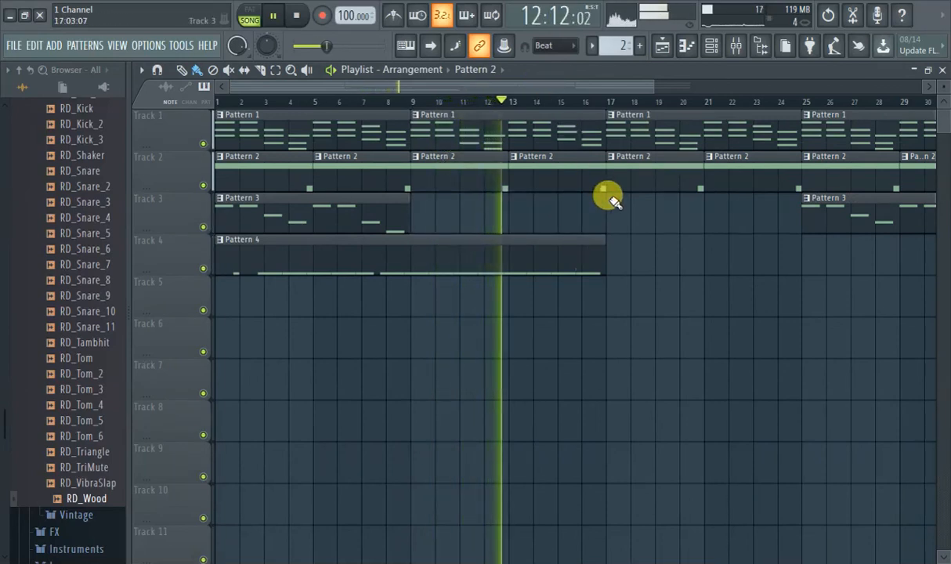
pyautogui.click(398, 215)
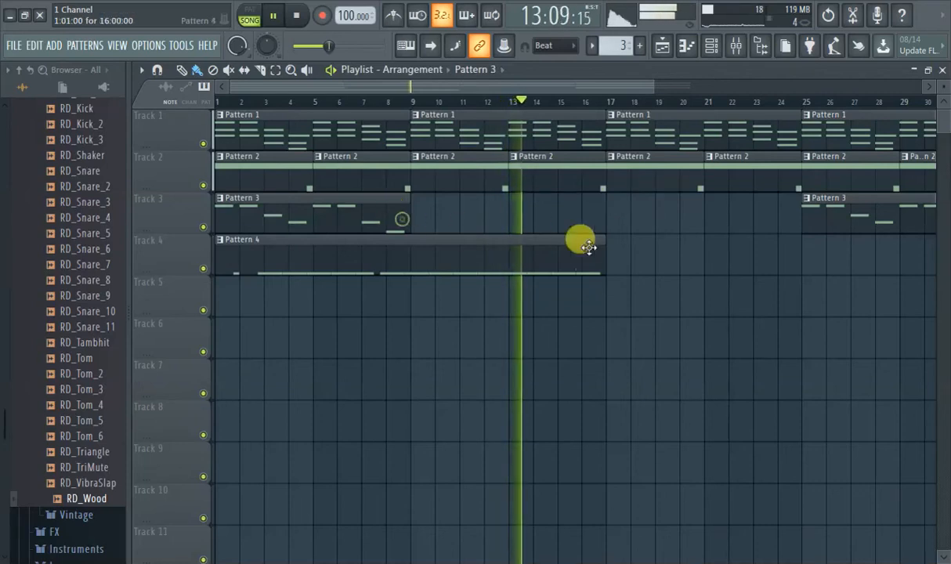
pyautogui.click(619, 213)
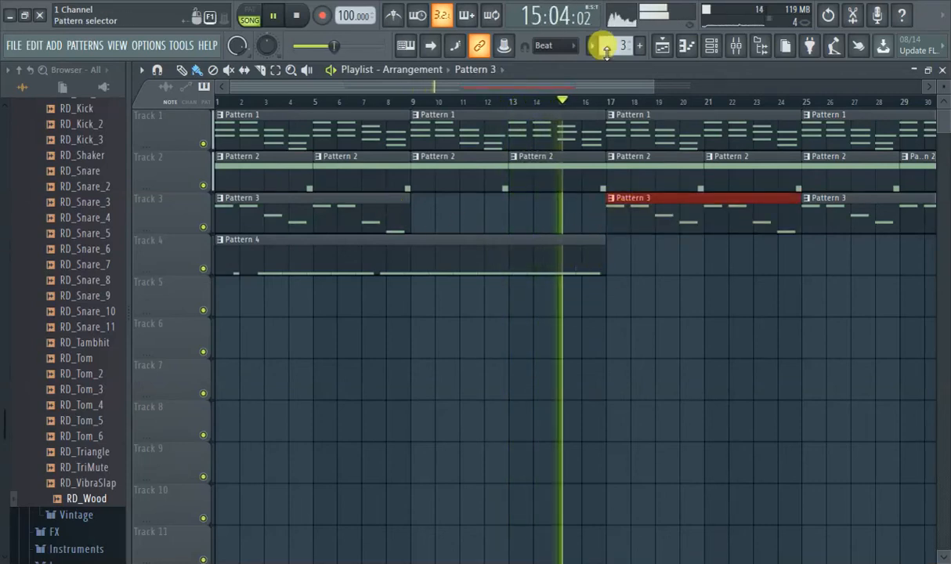
# Create pattern 5 and place its clip on Track 5 at bar 17, stretched to eight bars.
pyautogui.click(639, 45)
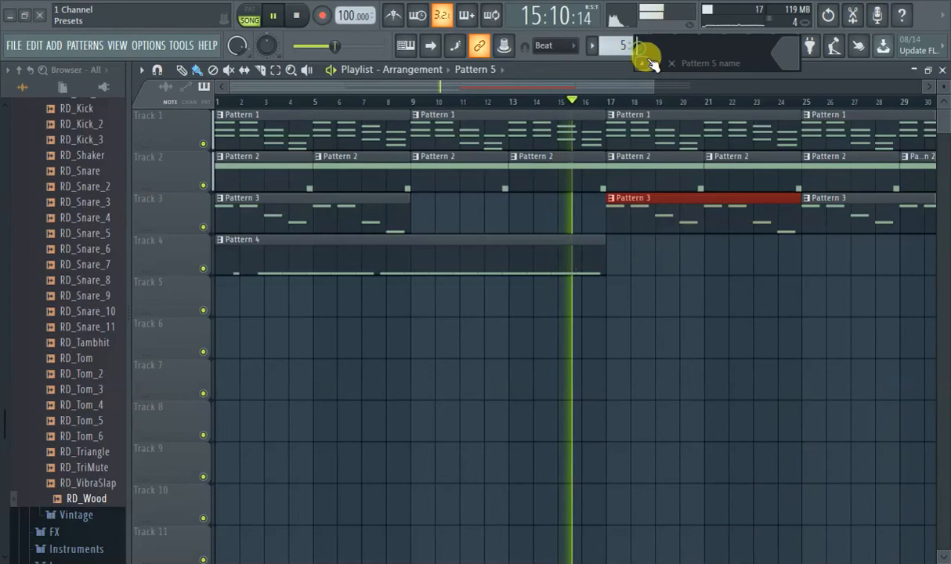
pyautogui.click(609, 292)
pyautogui.moveTo(625, 298); pyautogui.dragTo(796, 302)
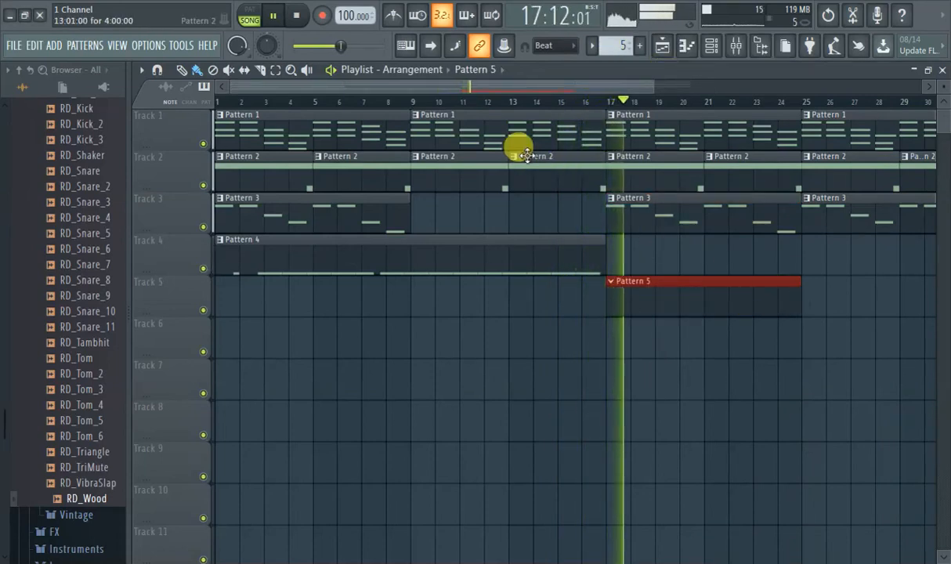
# Replace the Hat channel's sample with VT_CHiHat from the Legacy Vintage drums folder.
pyautogui.scroll(6, 98, 225)
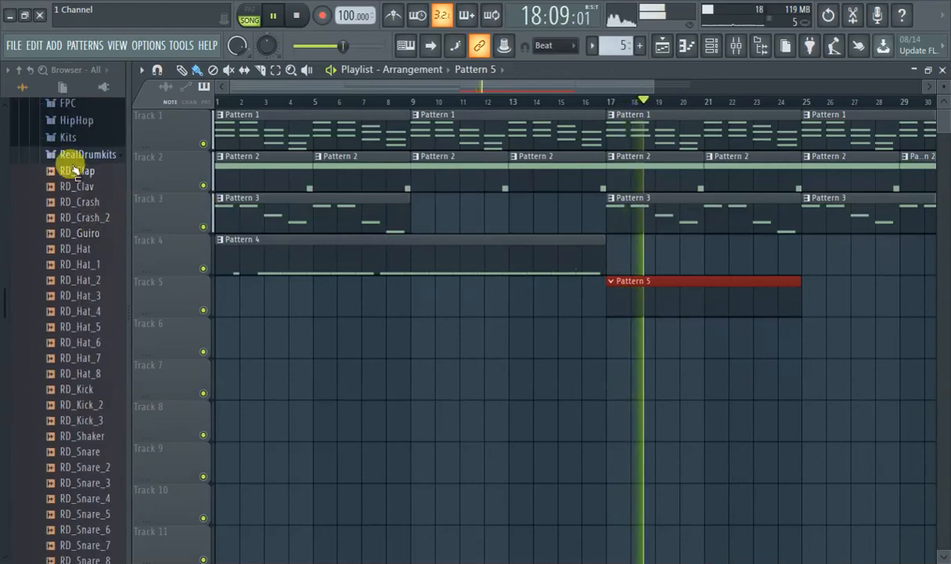
pyautogui.click(71, 150)
pyautogui.click(76, 266)
pyautogui.click(92, 330)
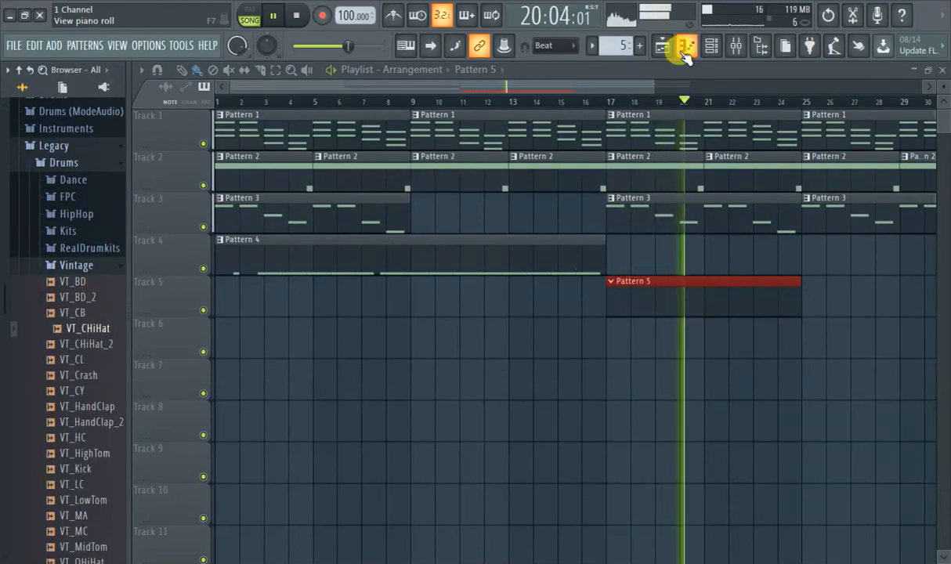
pyautogui.click(711, 46)
pyautogui.moveTo(93, 329); pyautogui.dragTo(296, 258)
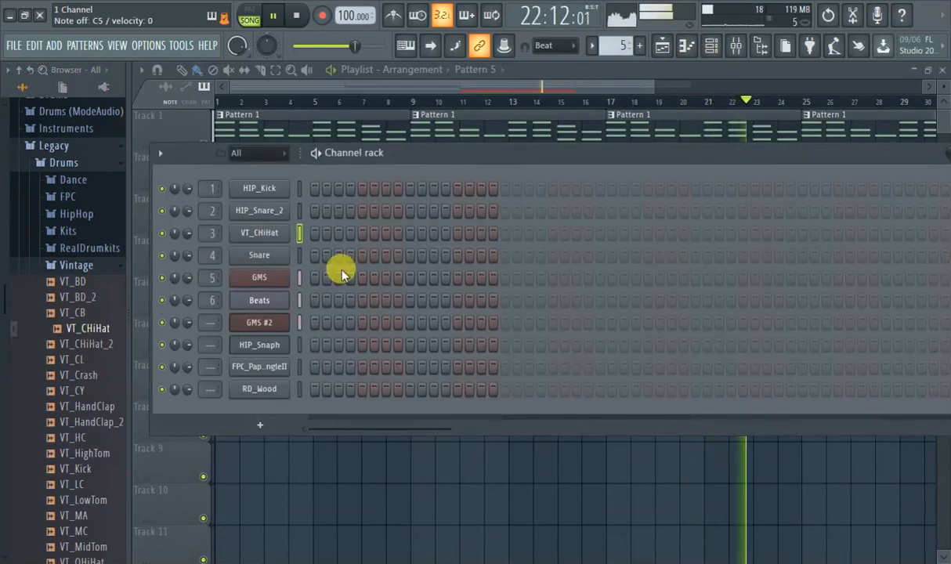
# Record the VT_CHiHat part into pattern 5, starting playback around bar 15 with the main snap set to (none).
pyautogui.click(470, 88)
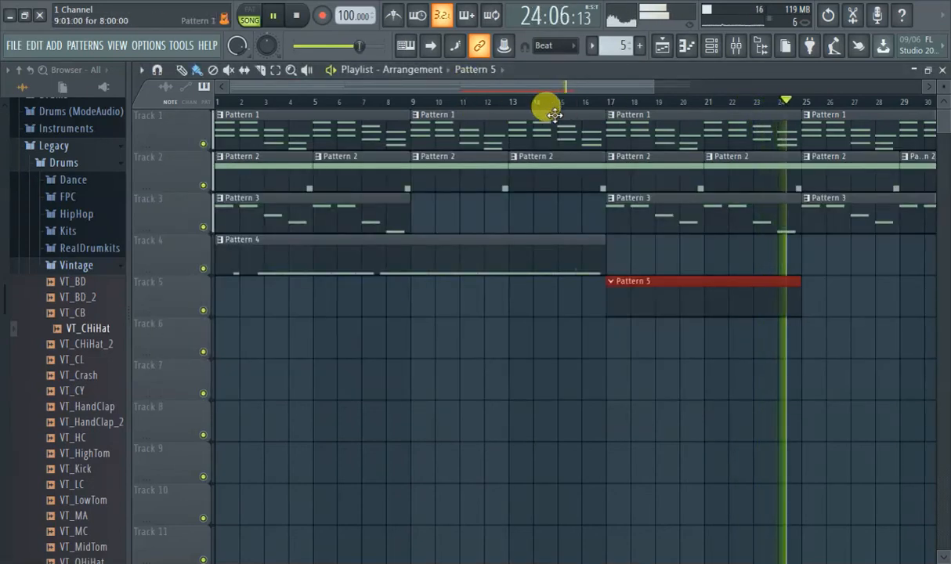
pyautogui.click(553, 100)
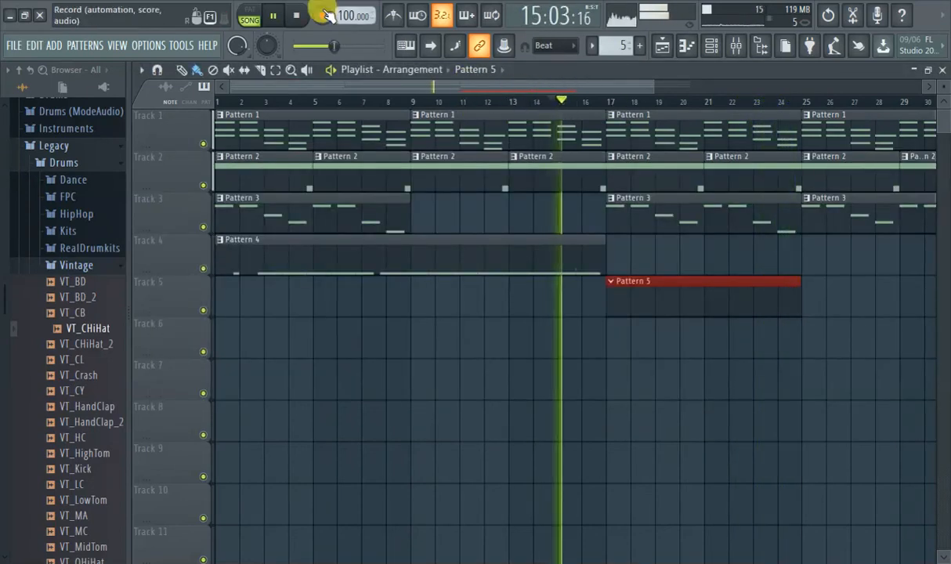
pyautogui.click(552, 44)
pyautogui.click(552, 78)
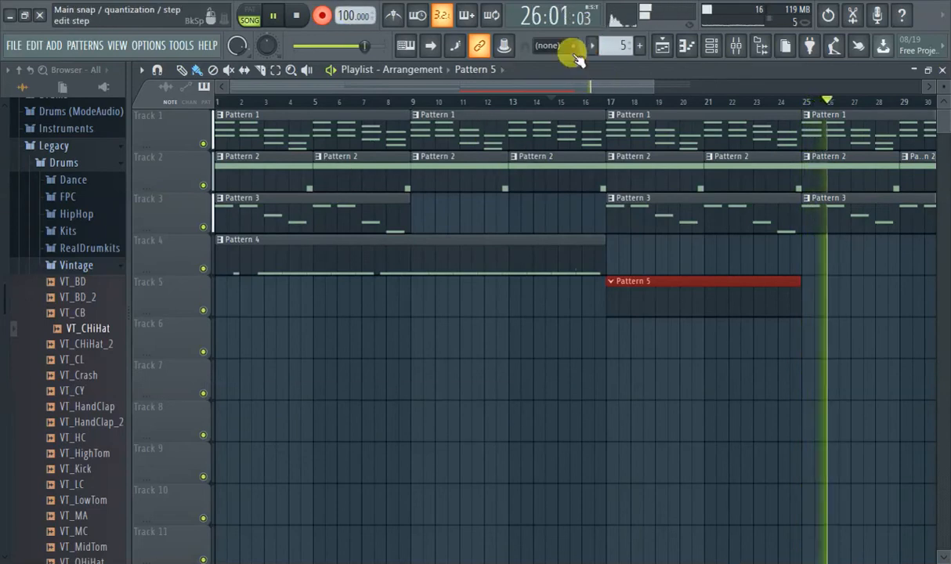
# Set the main snap to 1/4 beat and turn recording off.
pyautogui.click(551, 45)
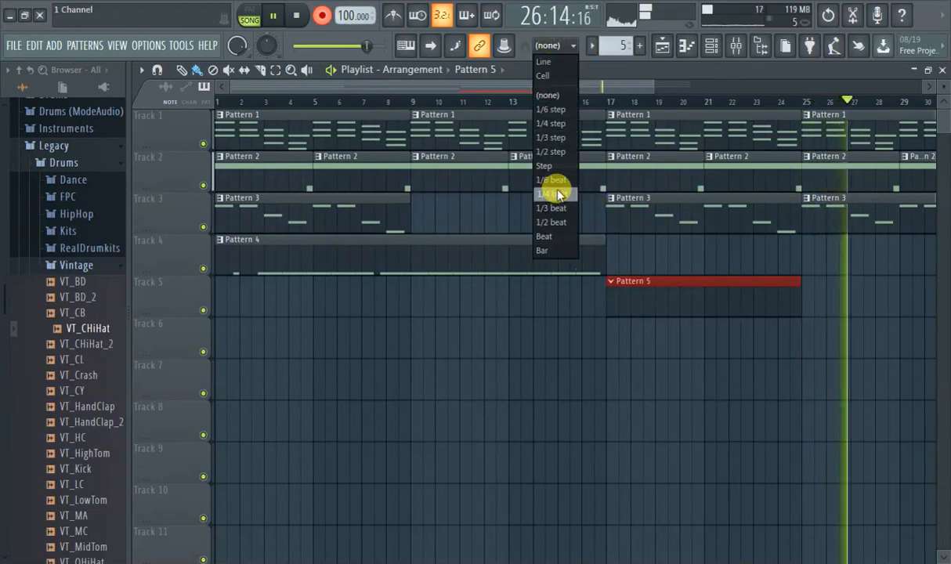
pyautogui.click(557, 194)
pyautogui.click(325, 19)
# Review pattern 5's recorded VT_CHiHat notes in the piano roll and add a C5 note at the start of bar 1.
pyautogui.click(576, 100)
pyautogui.doubleClick(631, 279)
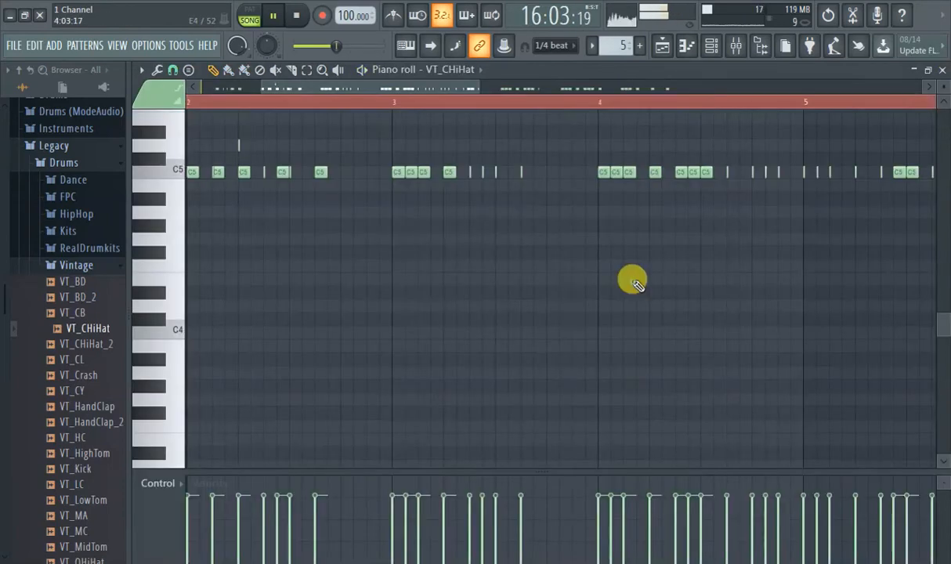
pyautogui.moveTo(300, 91); pyautogui.dragTo(198, 77)
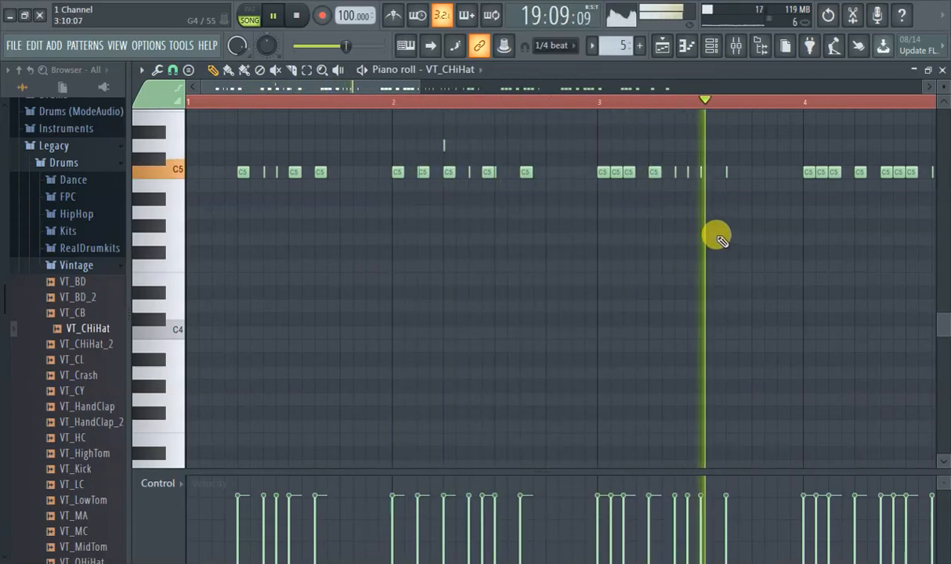
pyautogui.moveTo(321, 91); pyautogui.dragTo(615, 198)
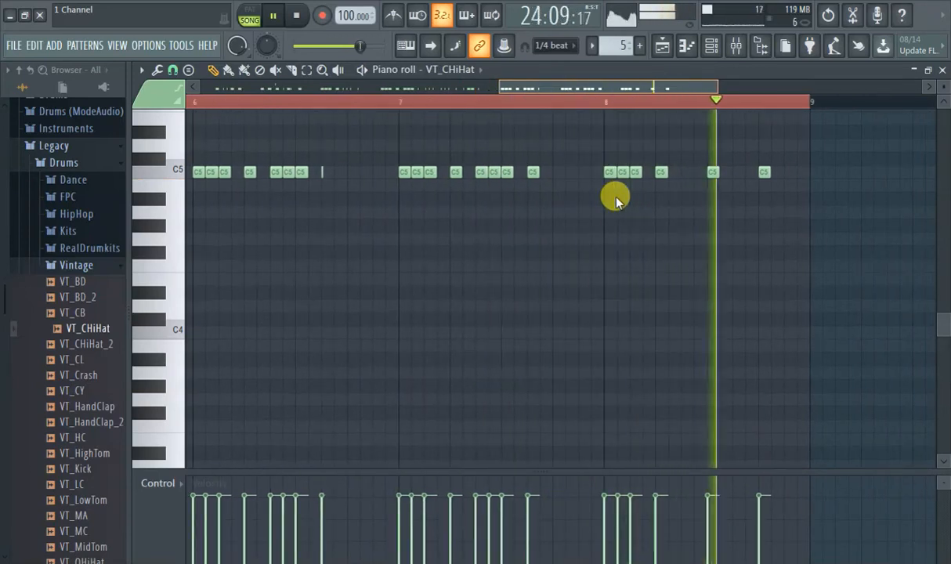
pyautogui.click(266, 173)
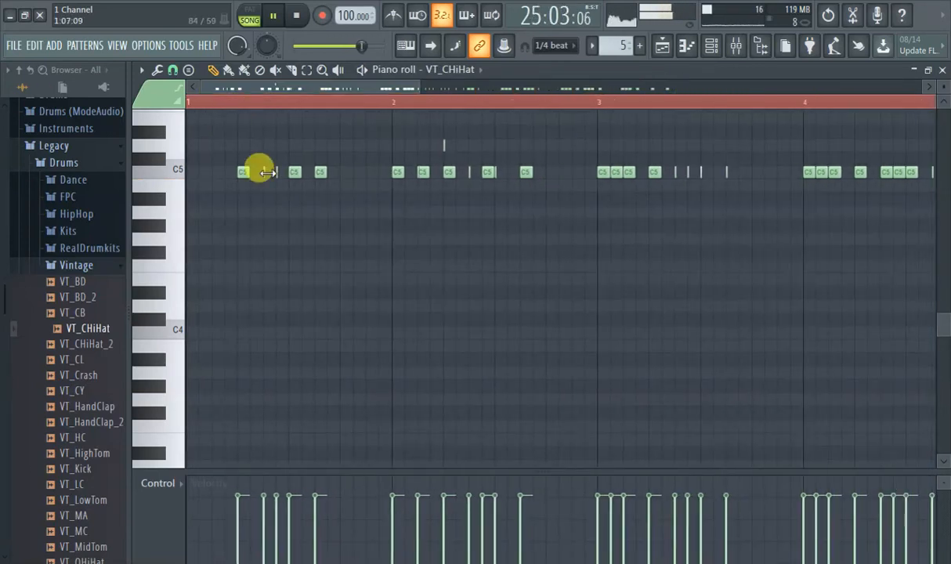
pyautogui.click(211, 104)
pyautogui.click(243, 177)
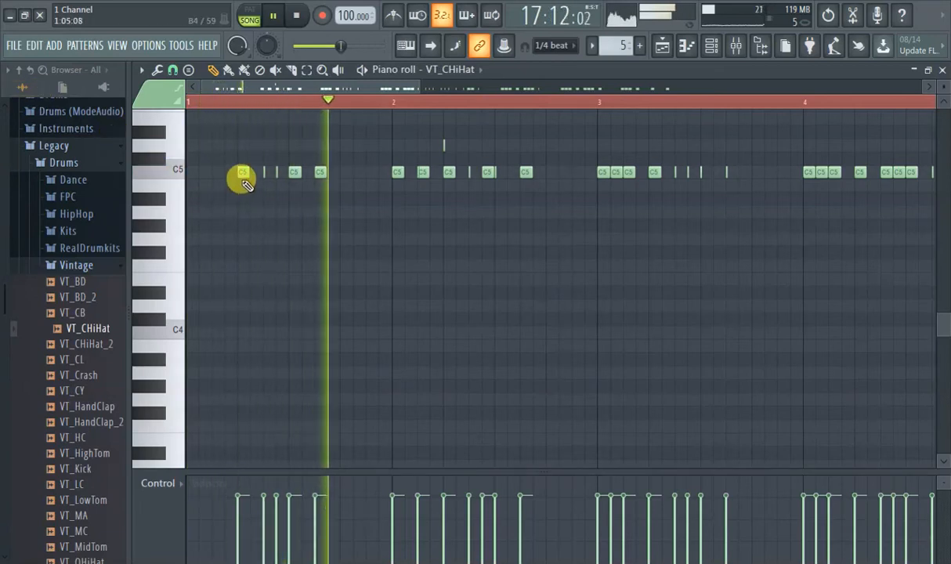
pyautogui.click(192, 172)
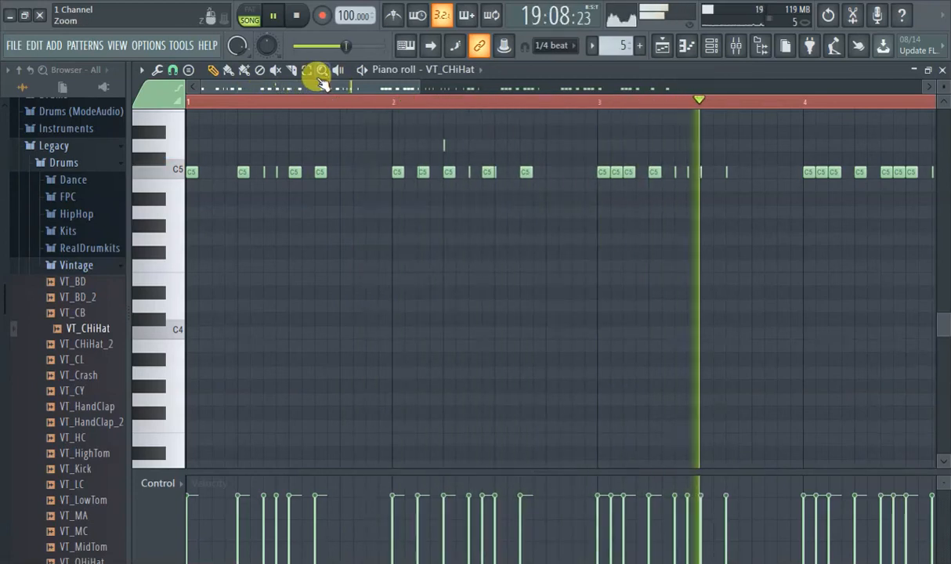
# Create pattern 6 and place its clip at bar 1 on Track 6.
pyautogui.click(639, 46)
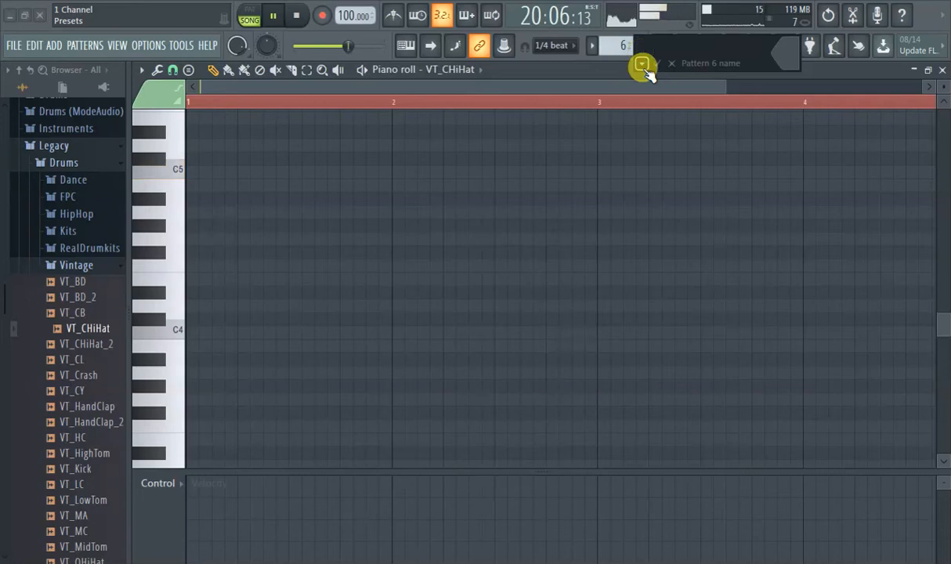
pyautogui.click(651, 62)
pyautogui.click(661, 47)
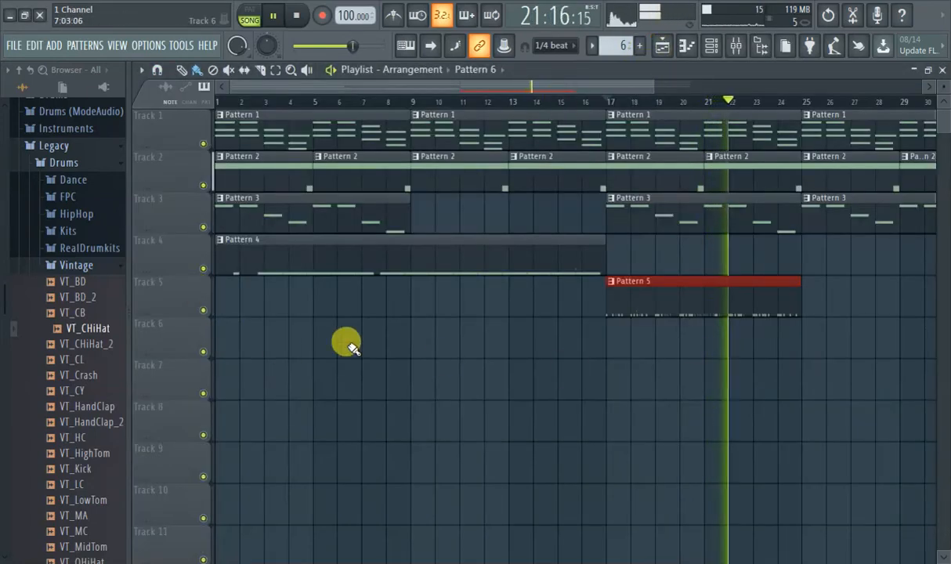
pyautogui.click(227, 342)
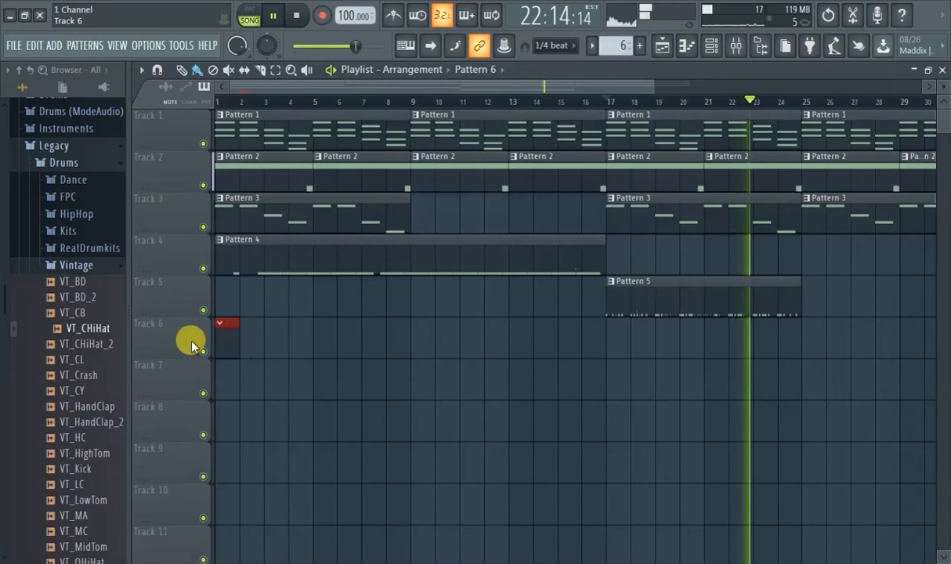
# Place a second Pattern 5 clip at bar 25 on Track 5 and move the Pattern 6 clip to bar 25 on Track 6.
pyautogui.click(813, 290)
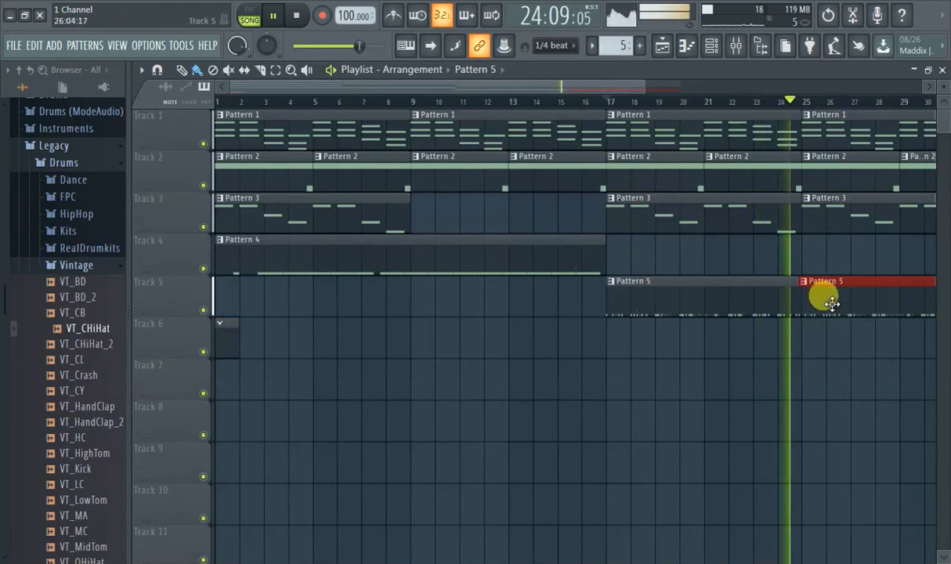
pyautogui.moveTo(231, 352); pyautogui.dragTo(828, 333)
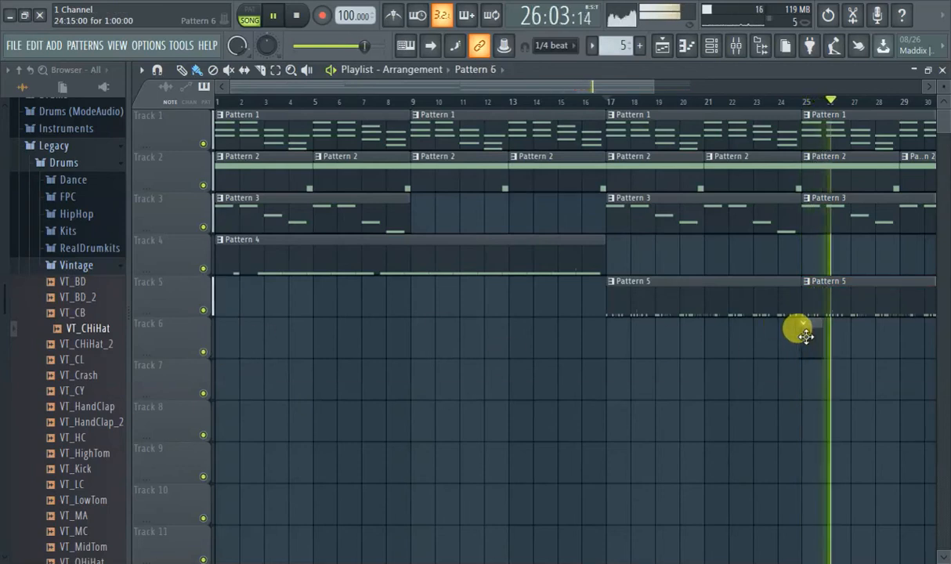
pyautogui.scroll(3, 810, 298)
pyautogui.moveTo(562, 90); pyautogui.dragTo(663, 93)
pyautogui.scroll(-5, 671, 186)
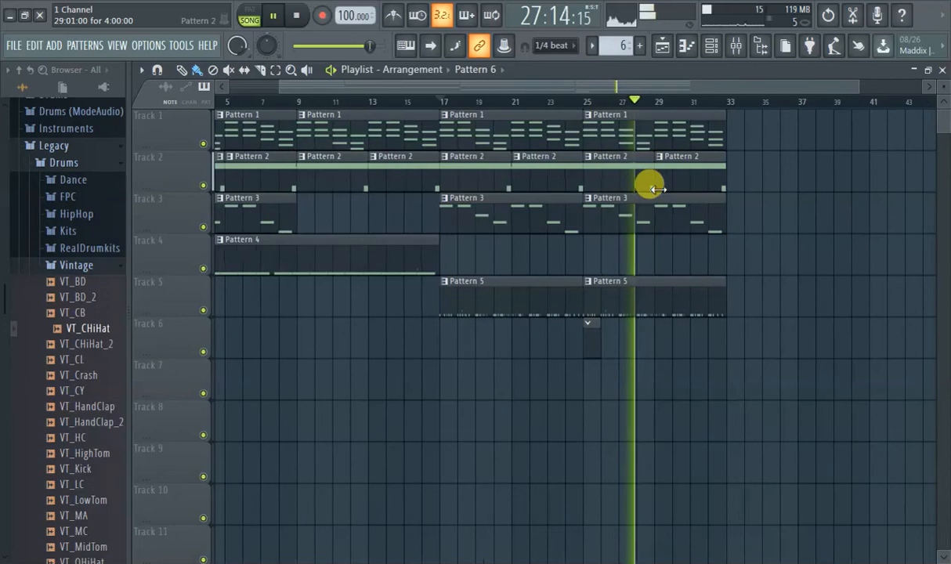
# Replay the arrangement from about bar 18 and collapse the Vintage sample folder.
pyautogui.click(460, 101)
pyautogui.scroll(2, 732, 281)
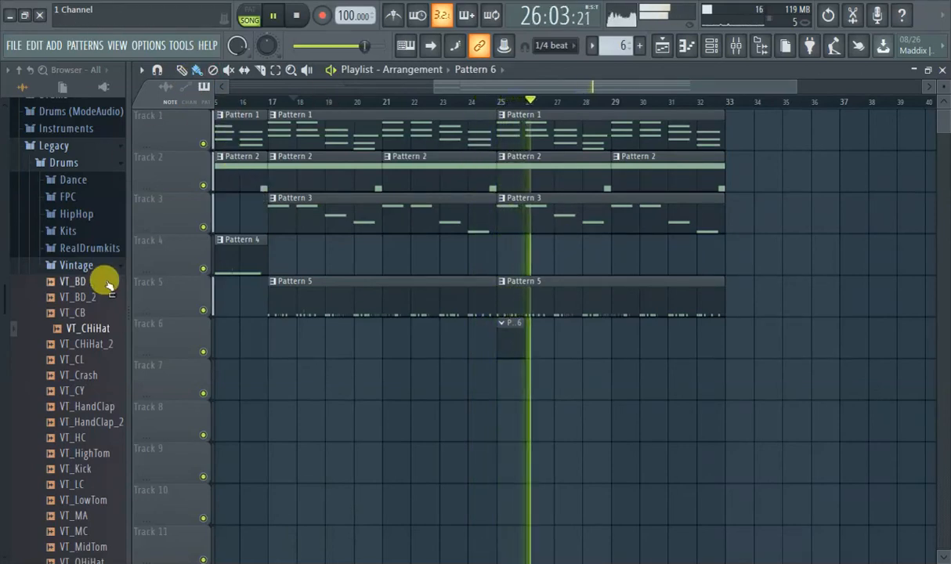
pyautogui.click(87, 263)
# Open the RD_Wood sampler channel and lower its volume.
pyautogui.click(686, 49)
pyautogui.click(684, 47)
pyautogui.click(710, 47)
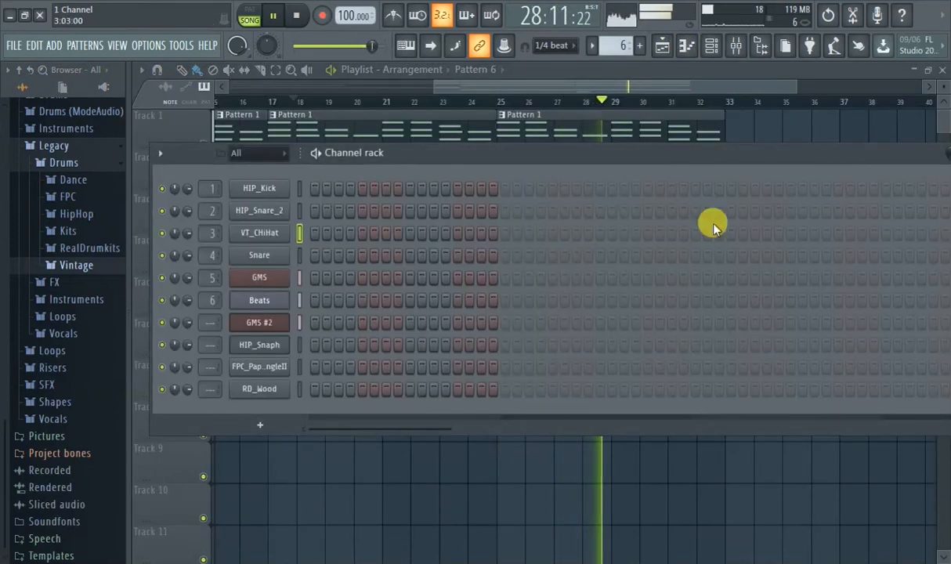
pyautogui.click(259, 389)
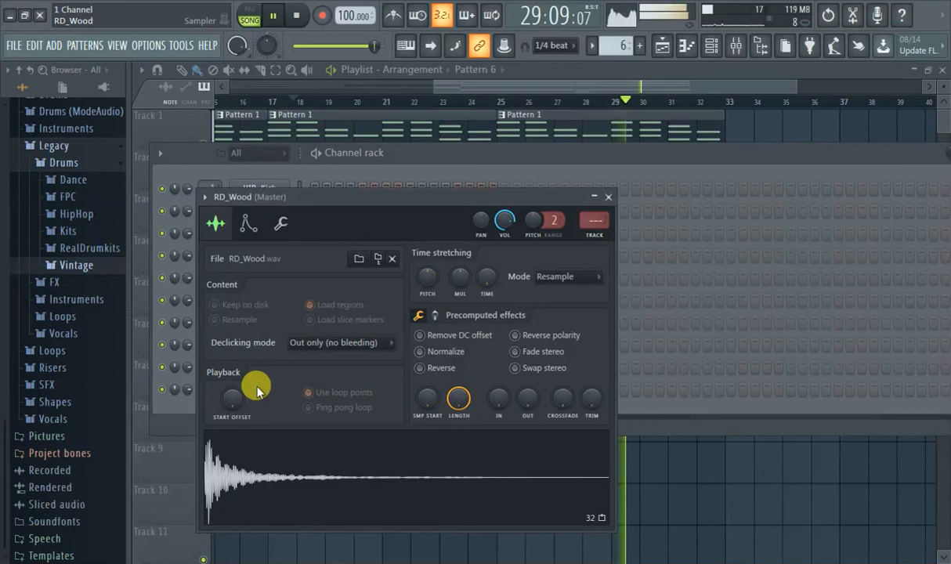
pyautogui.click(533, 158)
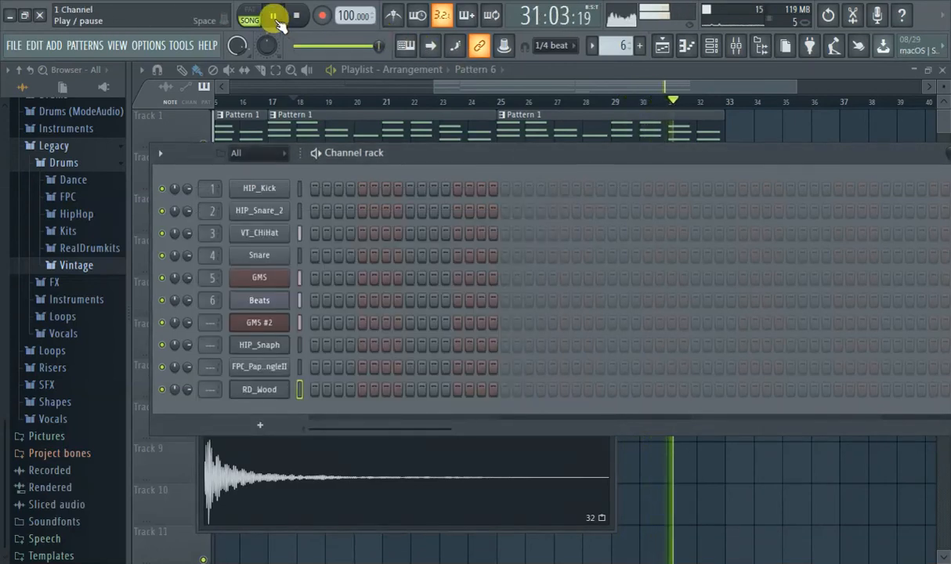
pyautogui.click(266, 389)
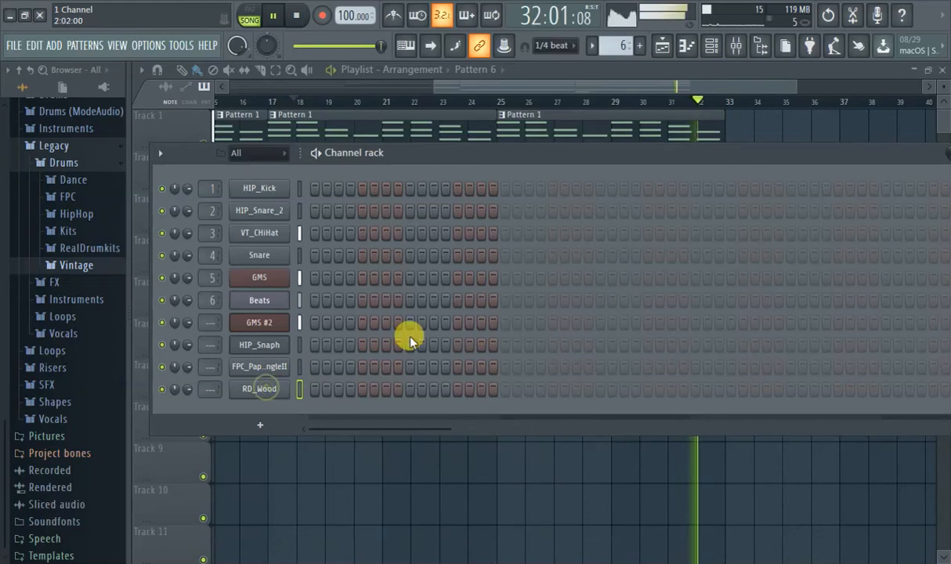
pyautogui.click(256, 391)
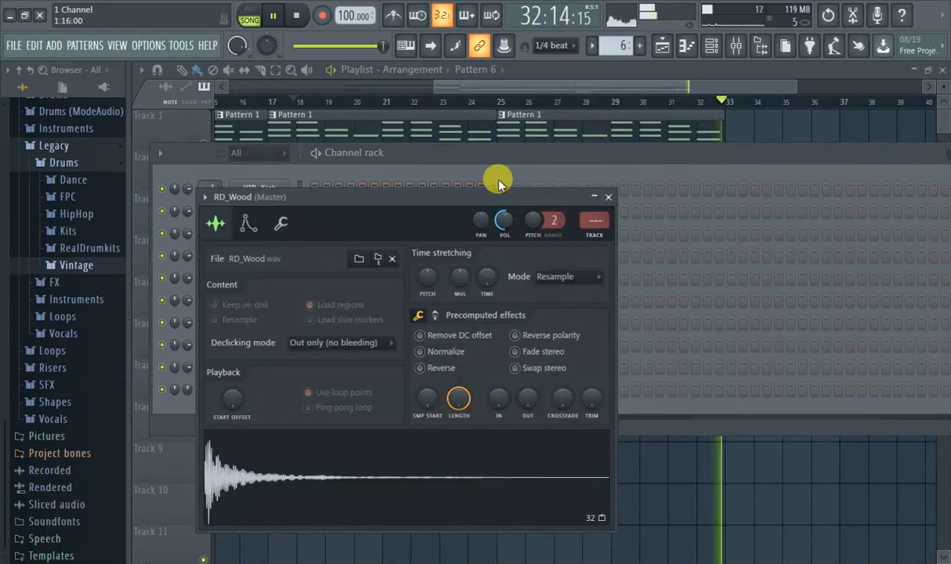
pyautogui.click(500, 165)
pyautogui.click(474, 100)
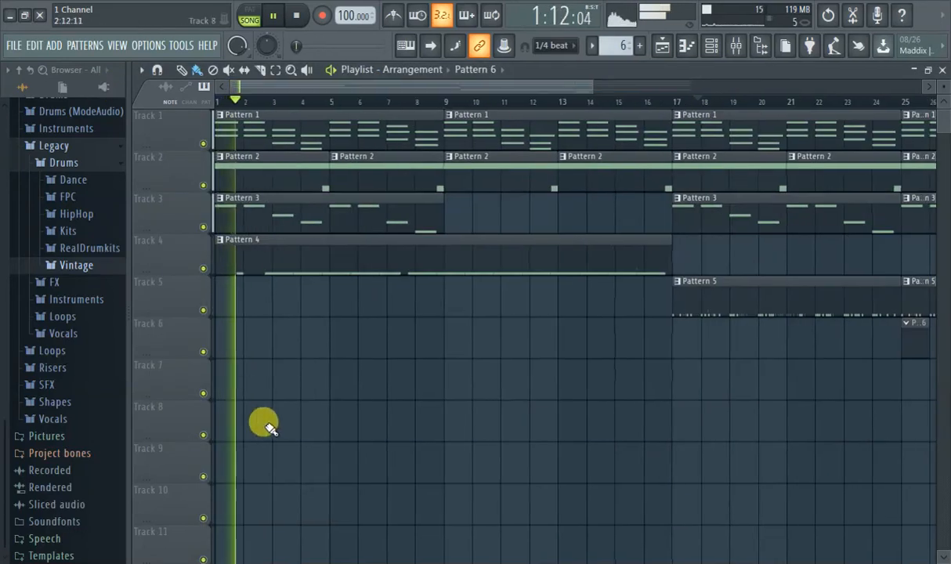
pyautogui.click(235, 343)
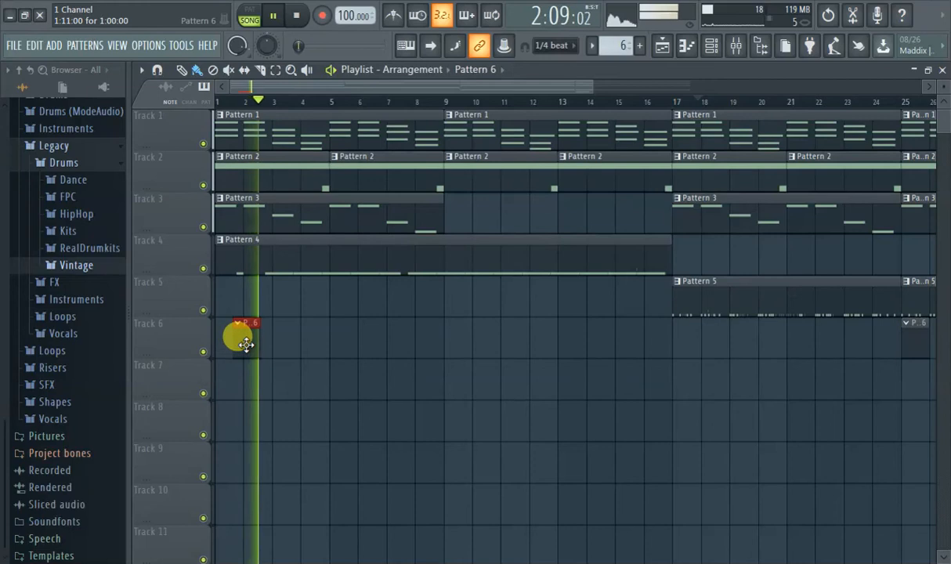
pyautogui.rightClick(246, 342)
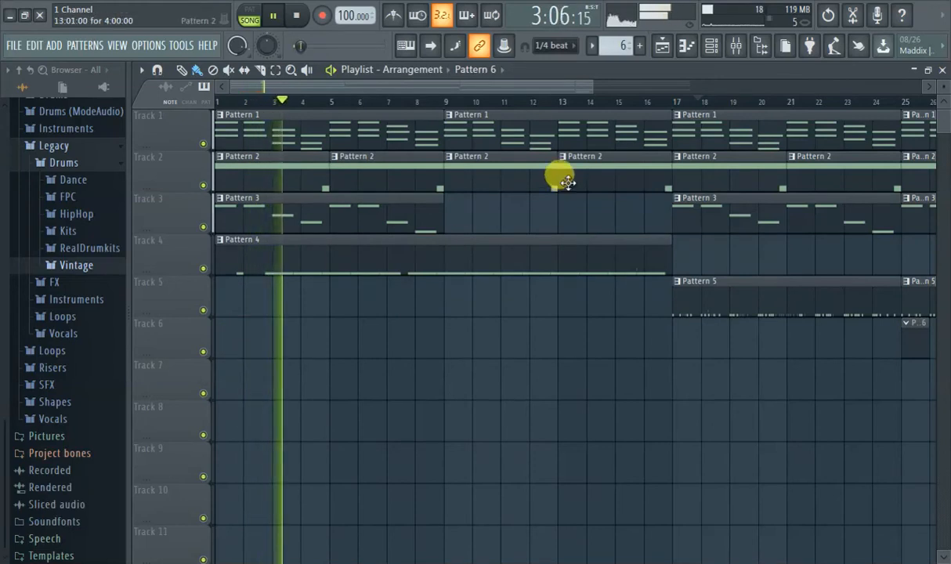
# Open the FPC_Pap_Open TriangleII channel and add a short C5 note at the start of pattern 6.
pyautogui.click(686, 49)
pyautogui.click(686, 49)
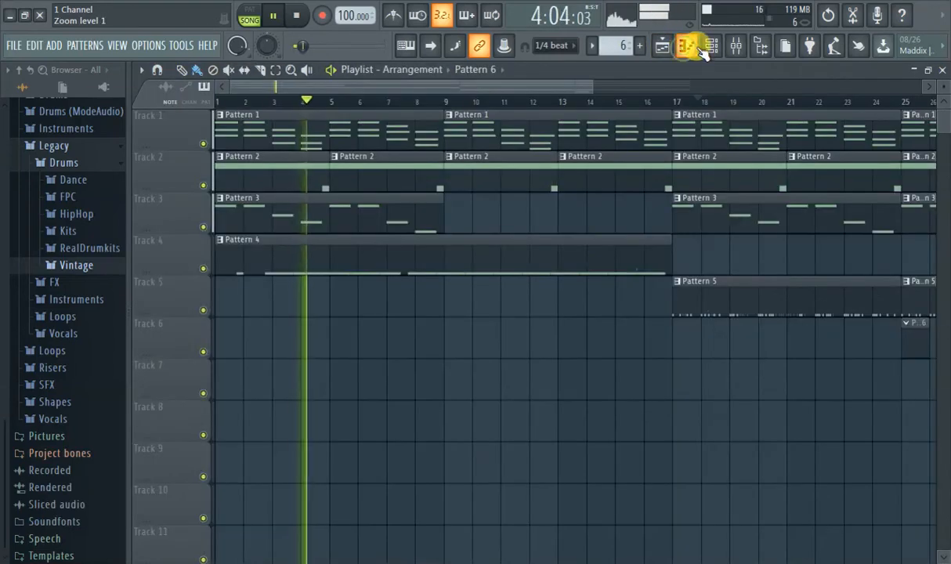
pyautogui.click(708, 47)
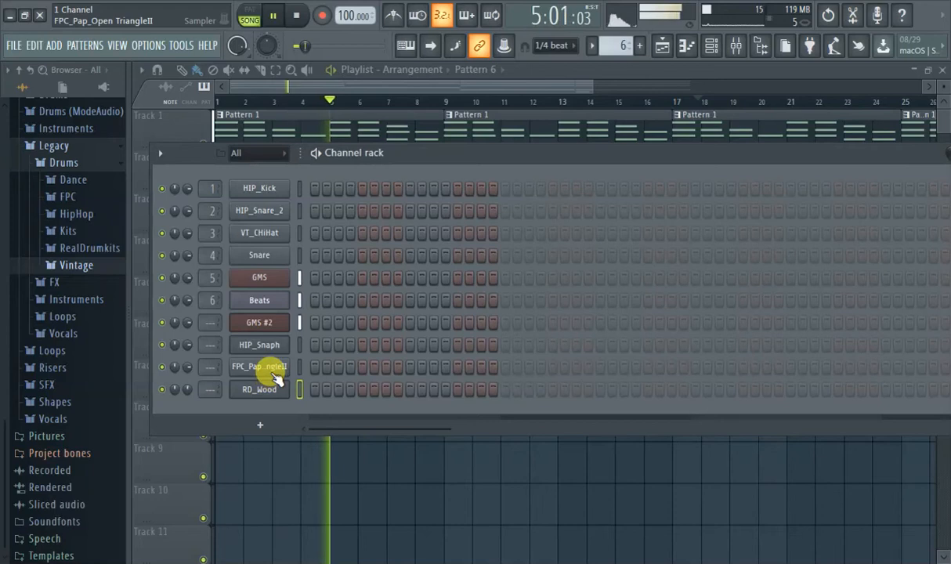
pyautogui.click(271, 369)
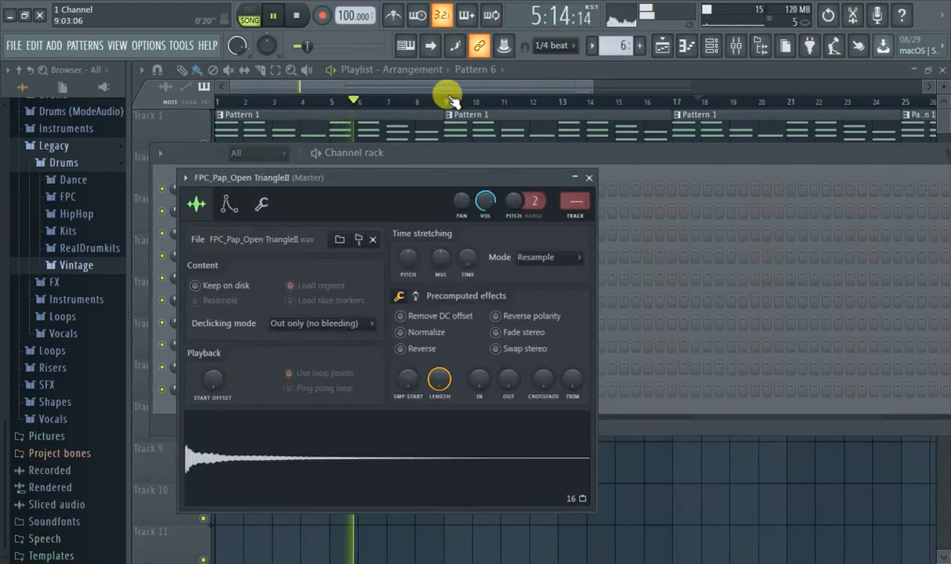
pyautogui.click(400, 89)
pyautogui.click(681, 51)
pyautogui.click(662, 46)
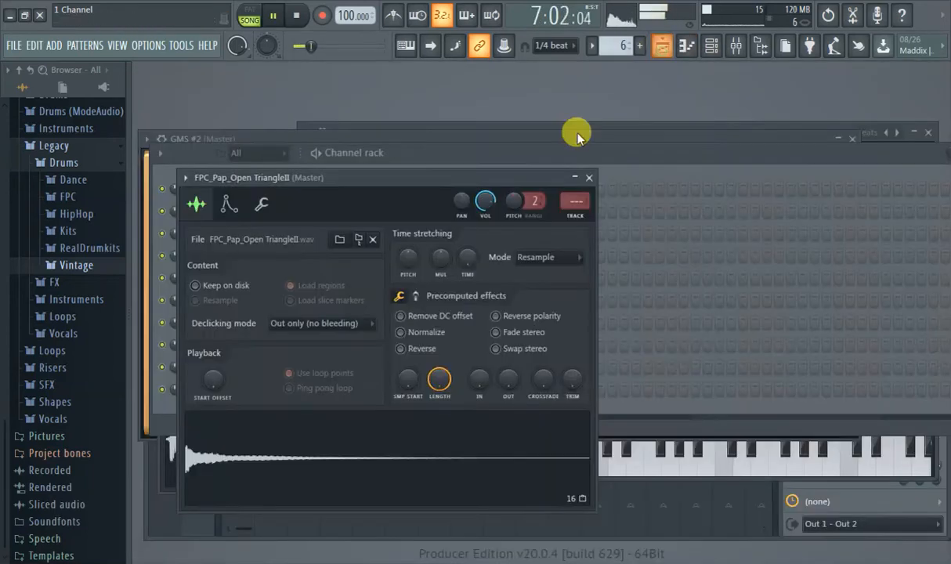
pyautogui.click(686, 49)
pyautogui.click(711, 47)
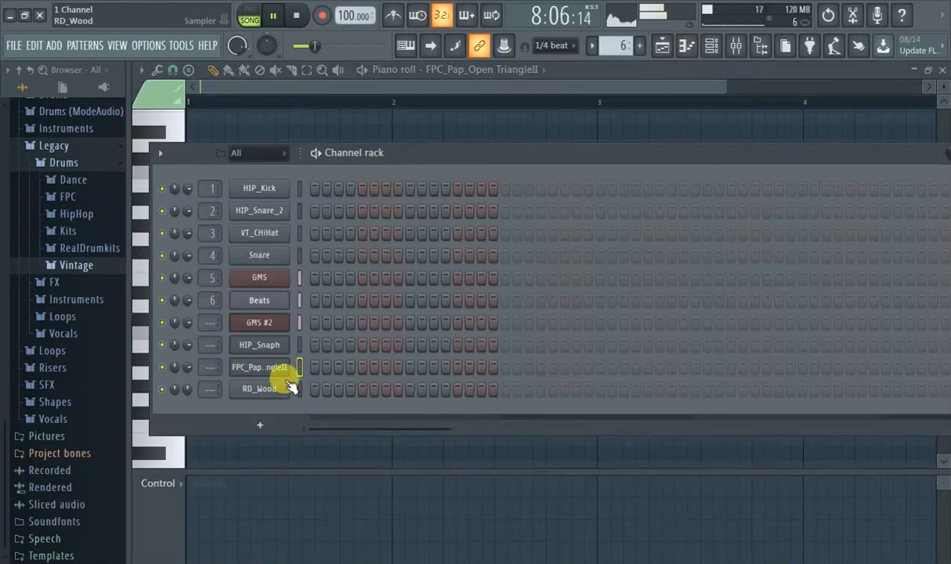
pyautogui.click(662, 47)
# Place Pattern 6 clips at bars 9 and 17 on Track 6 and create pattern 7.
pyautogui.click(453, 335)
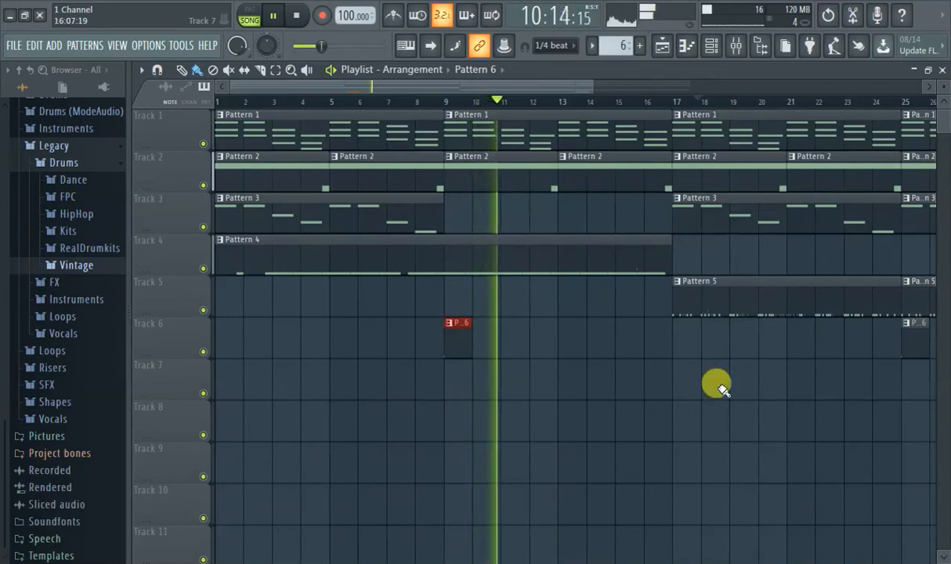
pyautogui.click(671, 330)
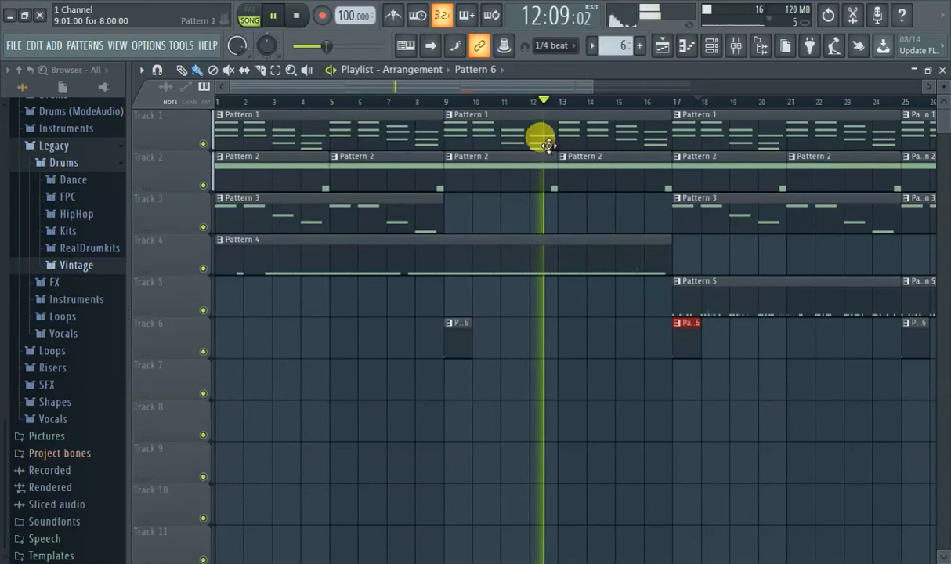
pyautogui.click(639, 44)
pyautogui.click(654, 64)
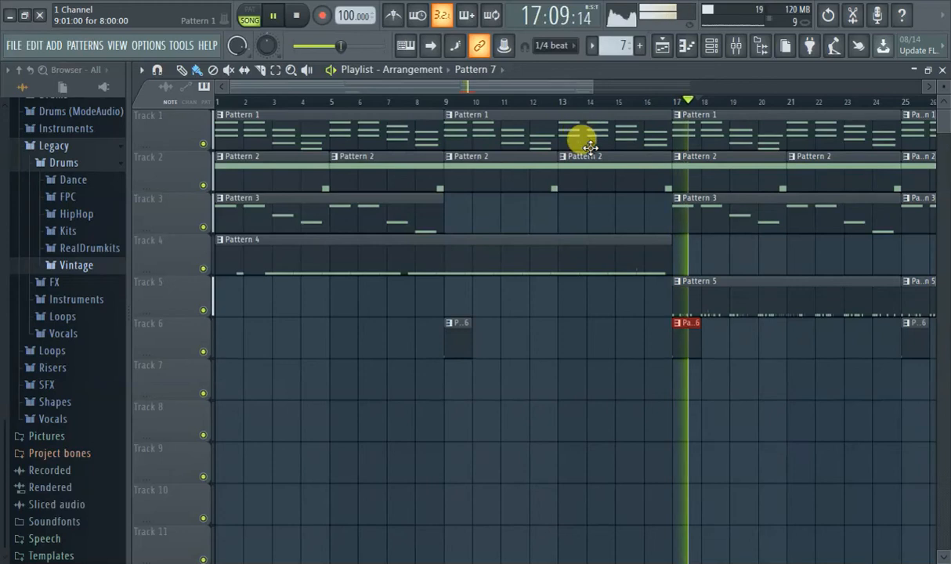
# Replay from about bar 12 and shift the Pattern 6 clip near bar 17 to start one beat before the bar.
pyautogui.click(548, 100)
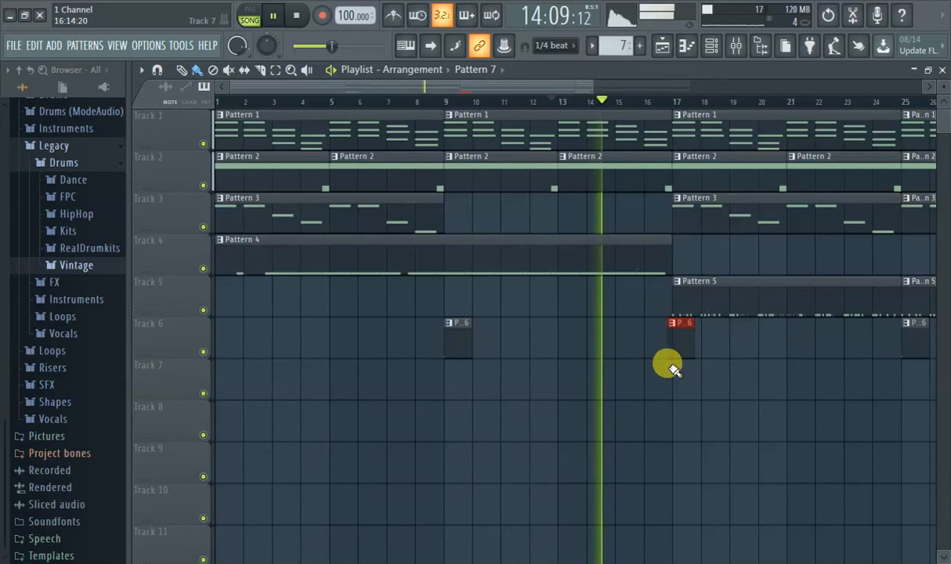
pyautogui.scroll(3, 682, 368)
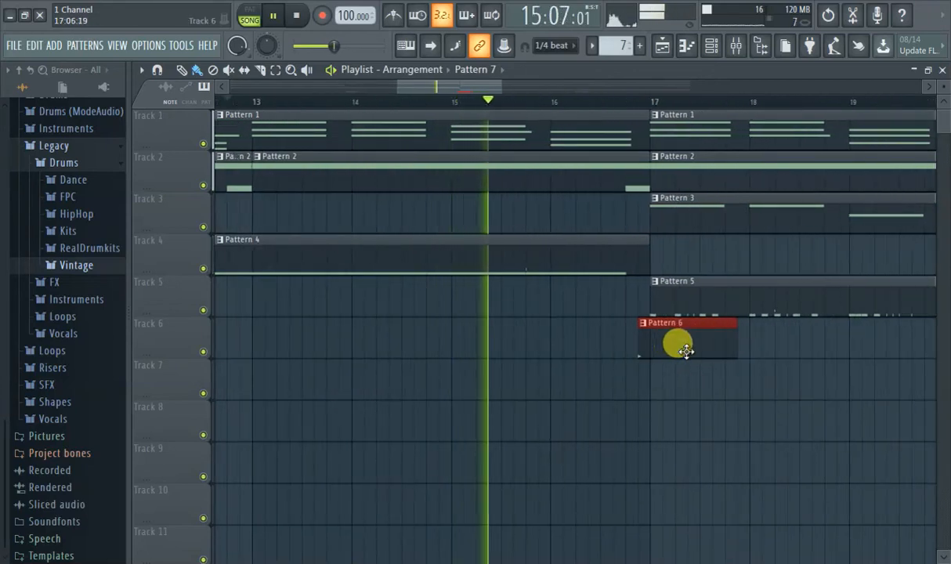
pyautogui.scroll(3, 701, 404)
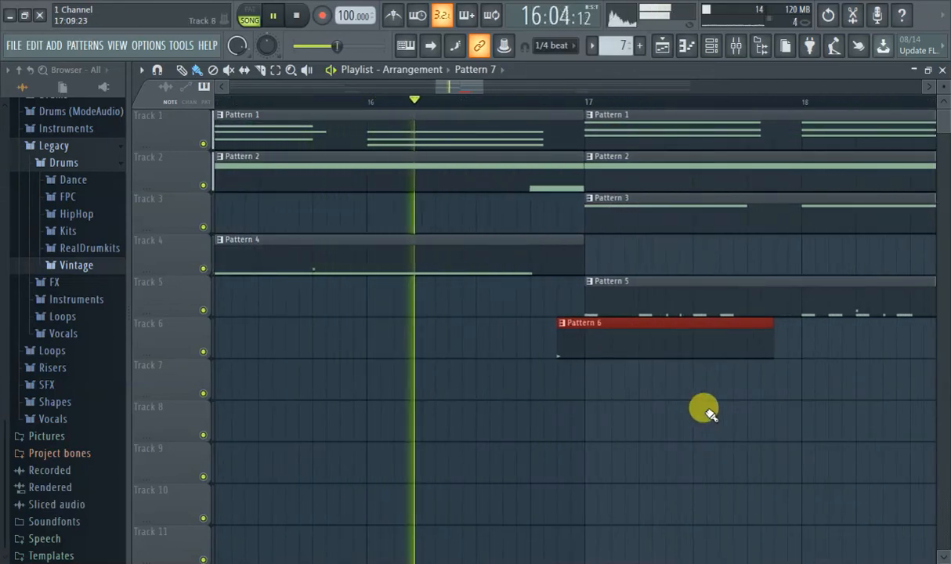
pyautogui.scroll(1, 707, 415)
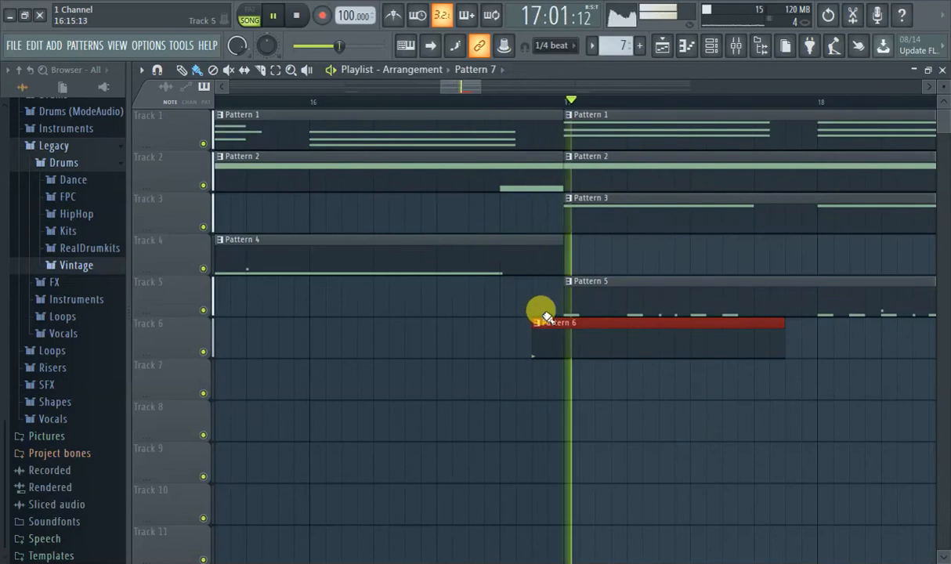
pyautogui.moveTo(548, 322); pyautogui.dragTo(516, 324)
pyautogui.scroll(-4, 574, 348)
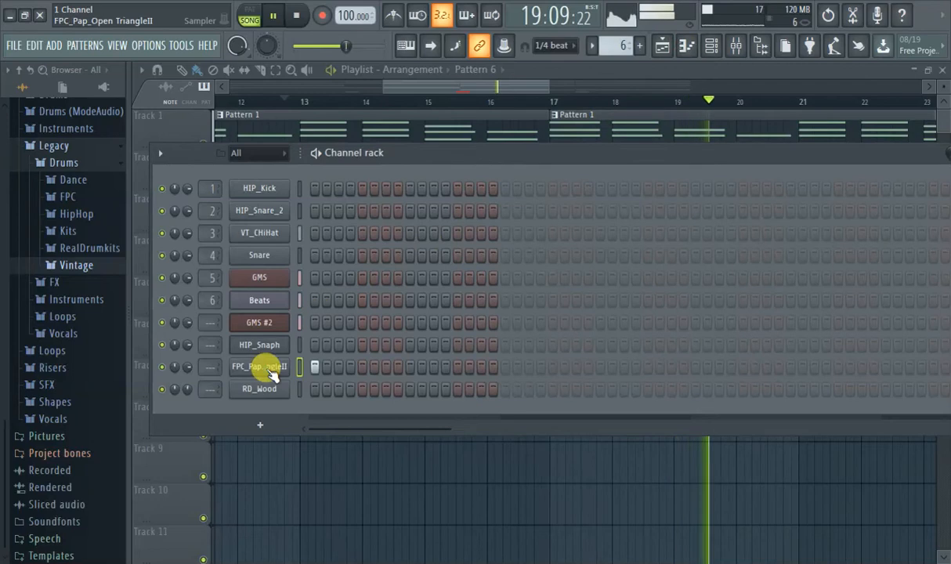
# Switch to the empty pattern 7 and place its clip at bar 1 on Track 7.
pyautogui.click(268, 368)
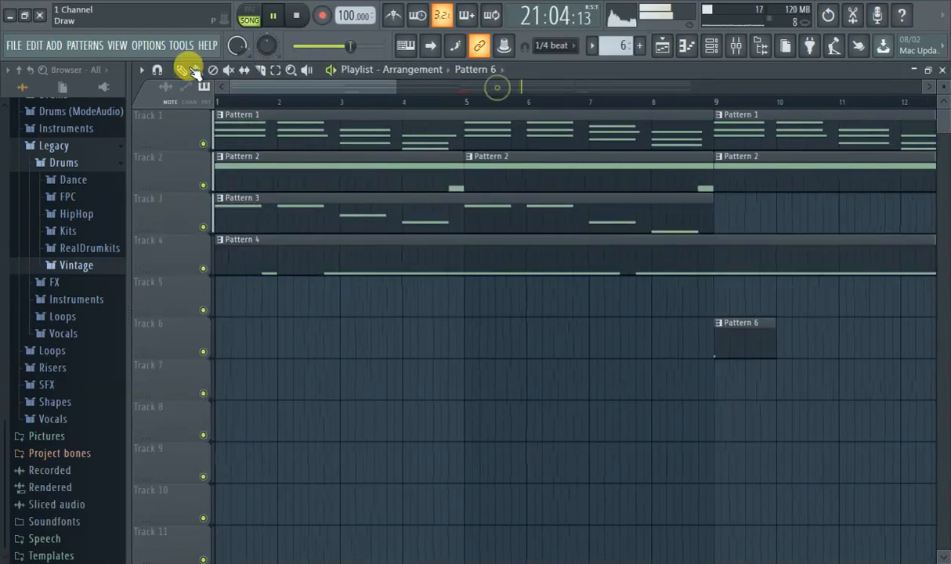
pyautogui.click(639, 45)
pyautogui.scroll(-1, 619, 257)
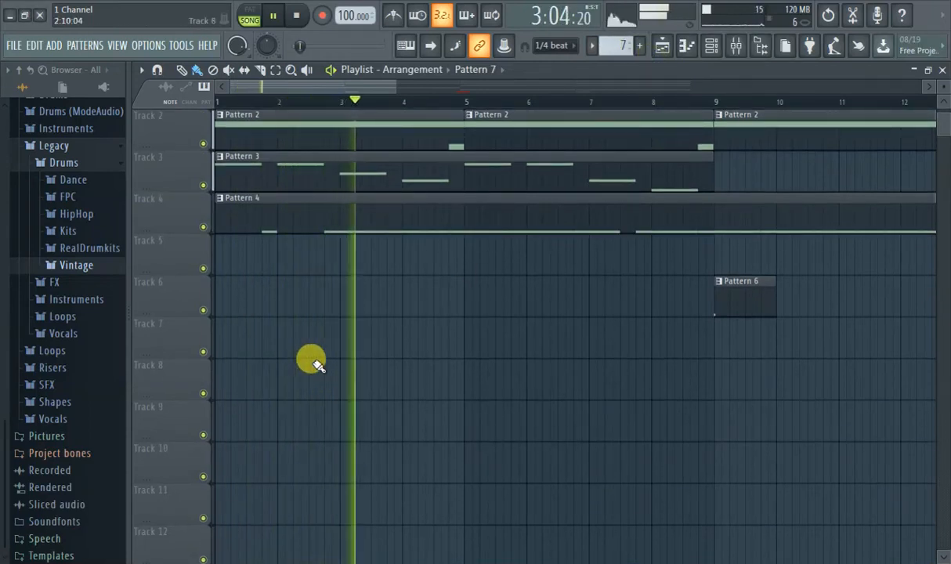
pyautogui.click(218, 344)
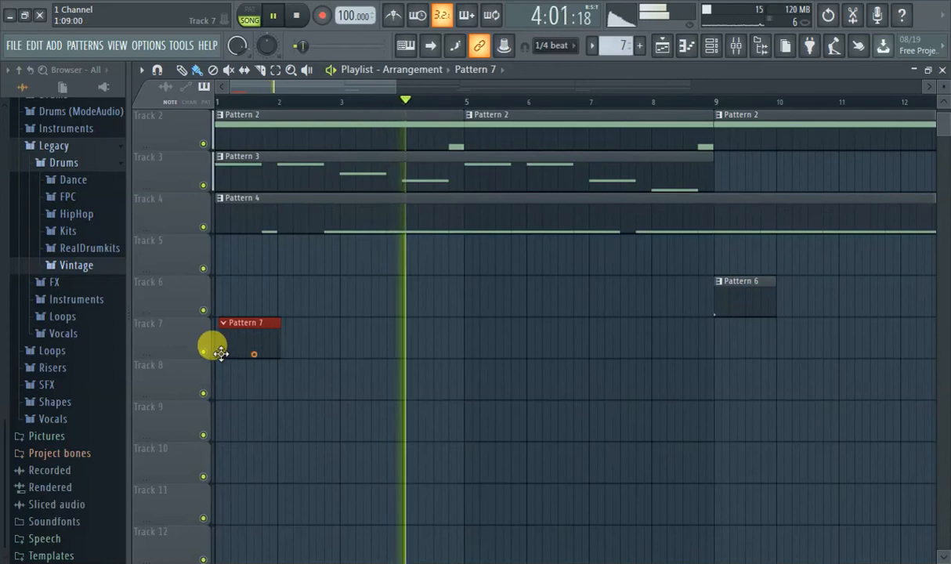
pyautogui.scroll(1, 302, 328)
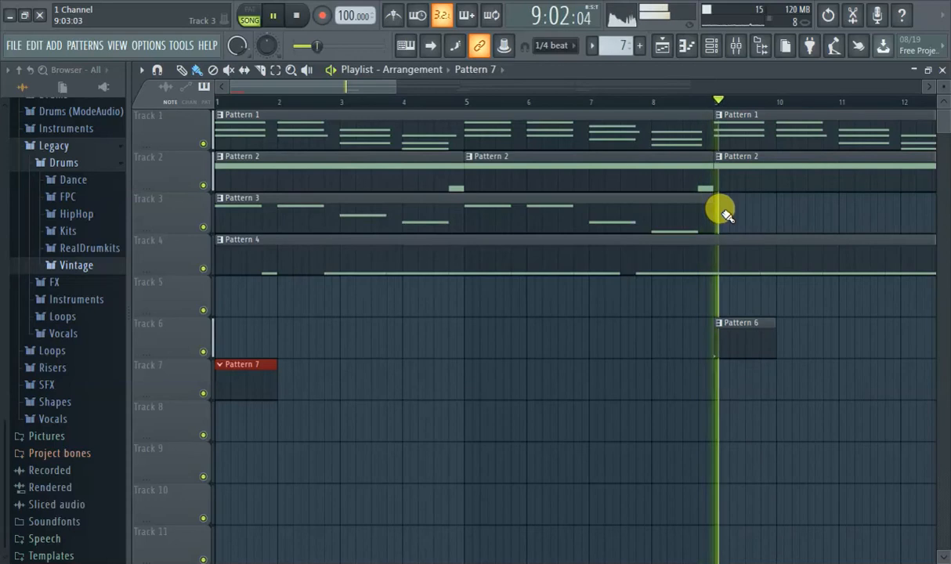
# Review Pattern 6's triangle note in the piano roll and its FPC_Pap_Open TriangleII channel.
pyautogui.doubleClick(739, 322)
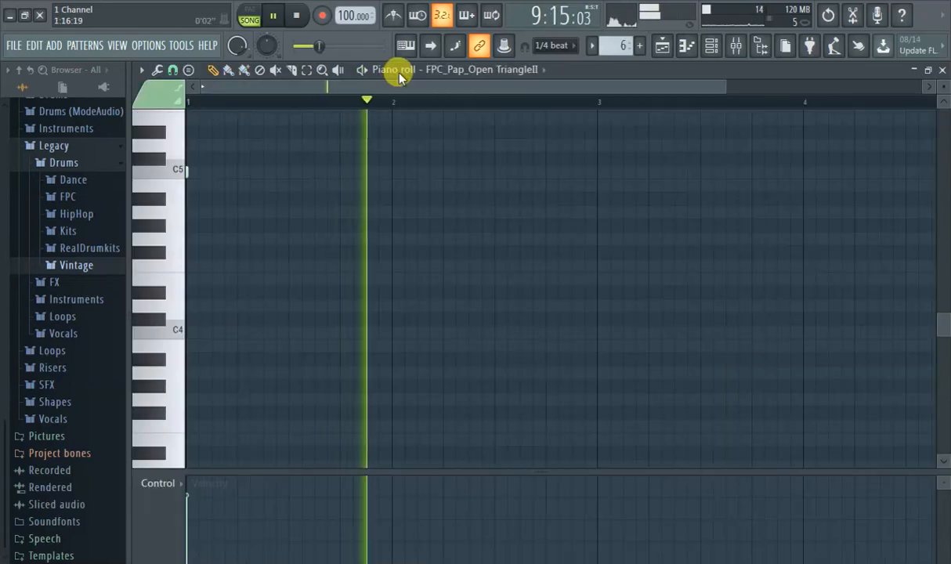
pyautogui.click(685, 47)
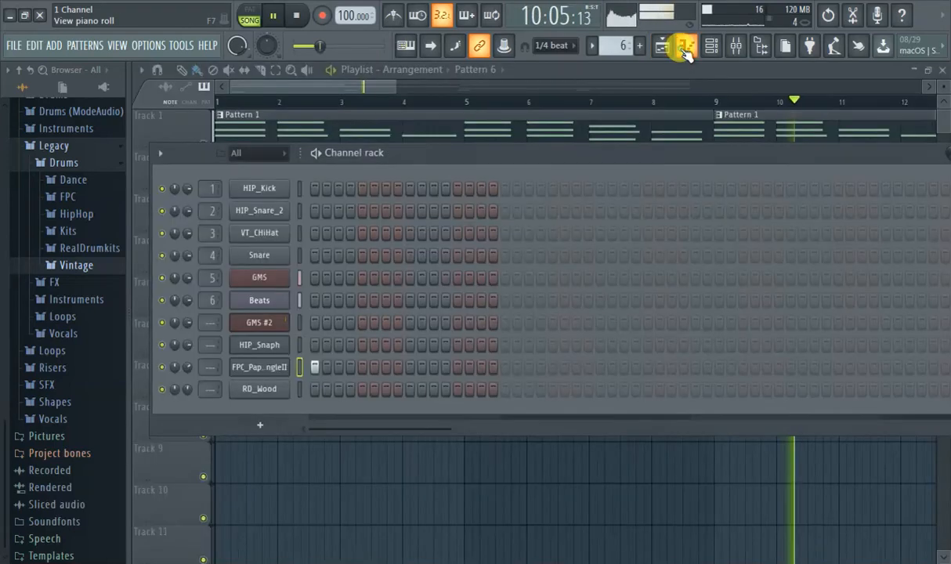
pyautogui.click(277, 367)
pyautogui.click(353, 93)
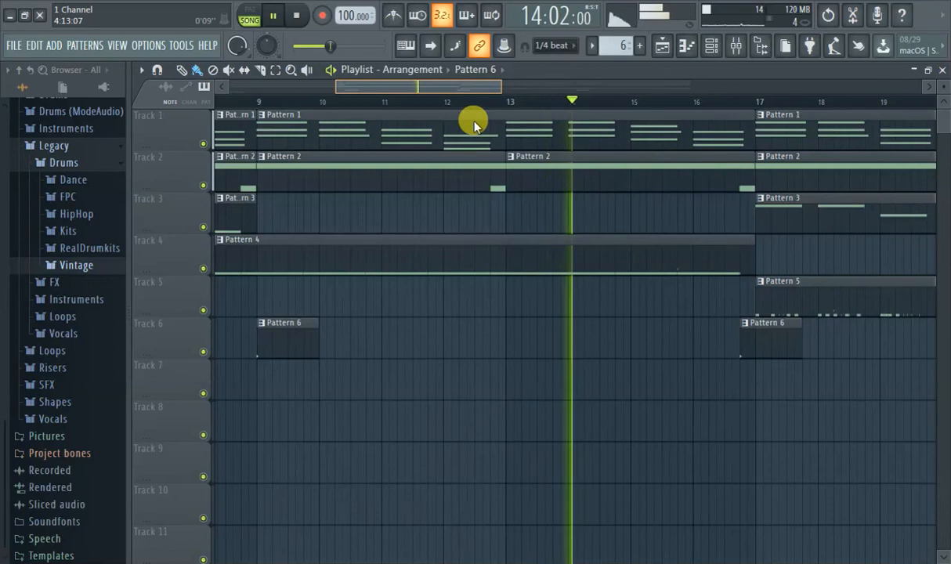
# Add a short C5 note near the end of bar 16 in Pattern 4's HIP_Snaph piano roll.
pyautogui.doubleClick(550, 249)
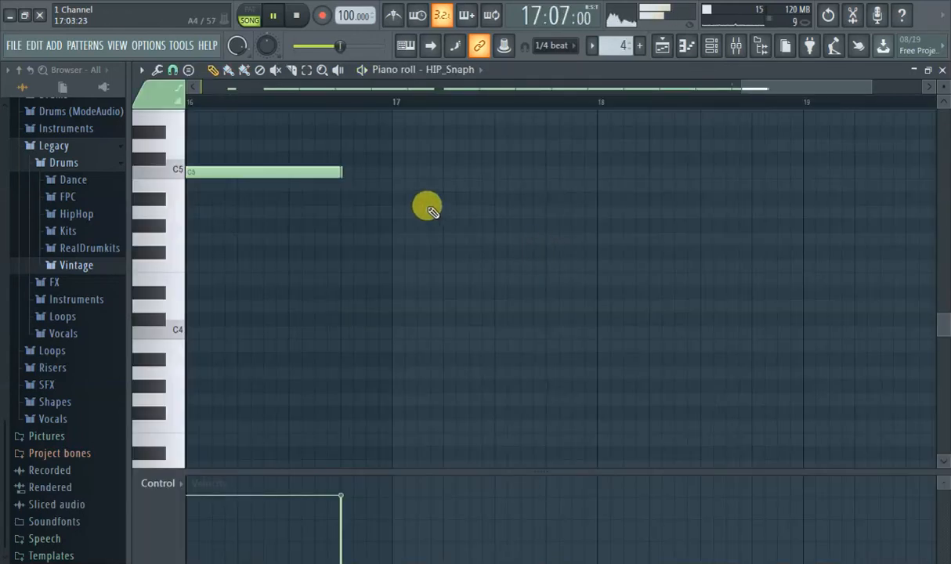
pyautogui.scroll(2, 373, 242)
pyautogui.click(254, 100)
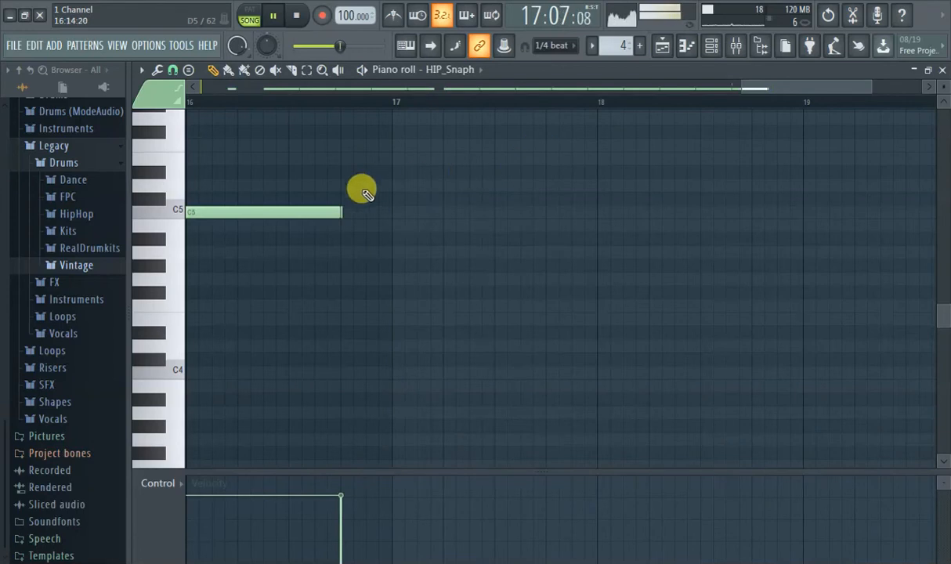
pyautogui.scroll(-3, 490, 192)
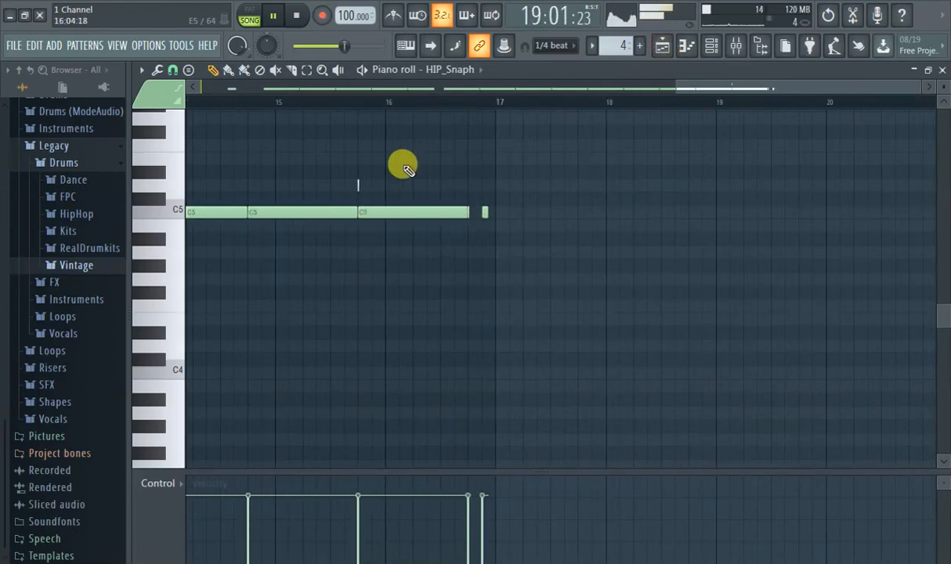
# Return to the playlist, select new pattern 7 and place its clip at bar 25 on Track 7.
pyautogui.click(663, 45)
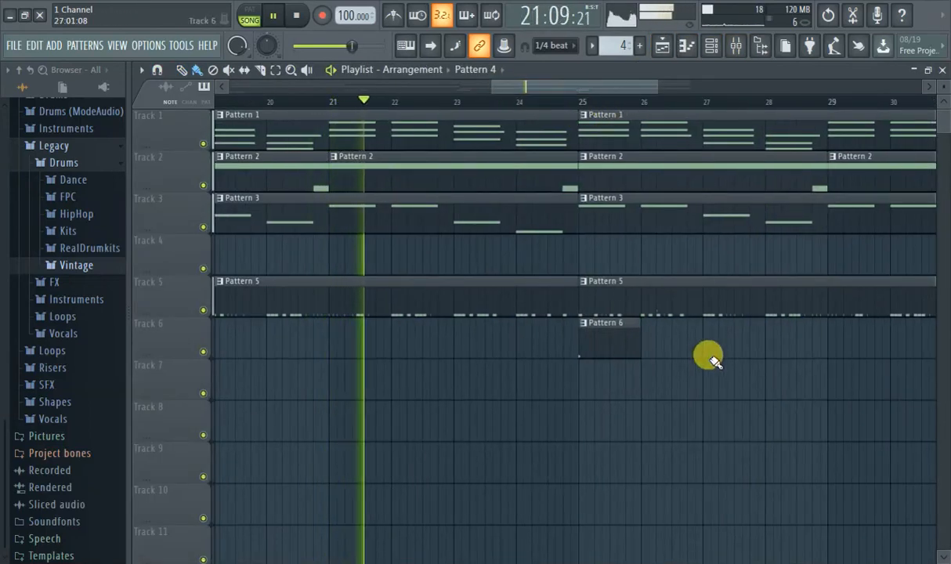
pyautogui.scroll(-3, 709, 356)
pyautogui.click(638, 46)
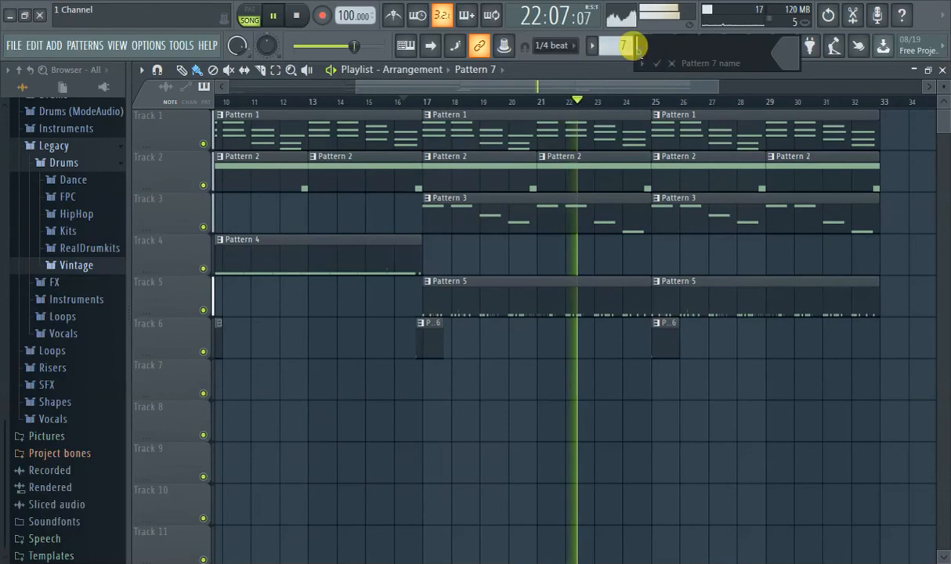
pyautogui.press('Return')
pyautogui.click(660, 374)
pyautogui.scroll(1, 708, 403)
pyautogui.scroll(1, 701, 400)
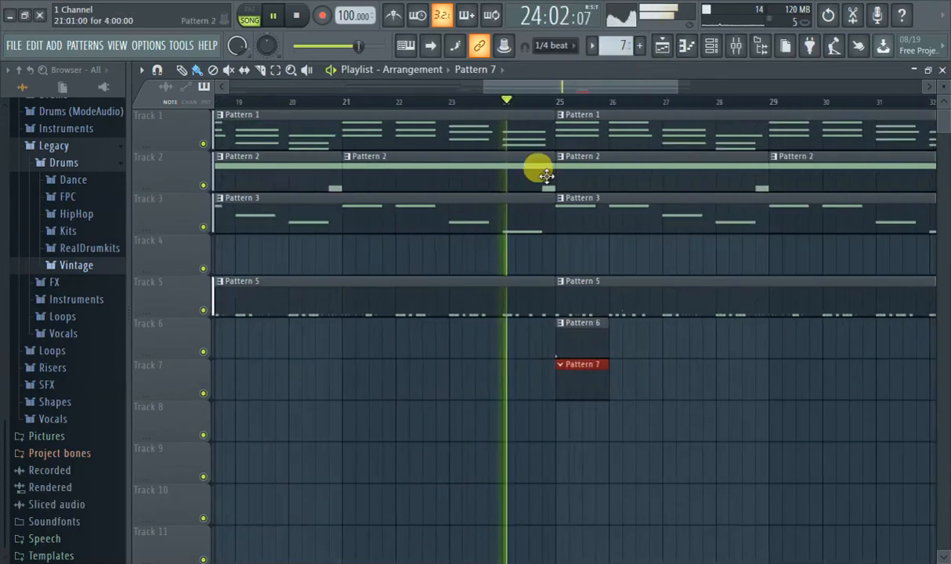
pyautogui.scroll(-1, 548, 184)
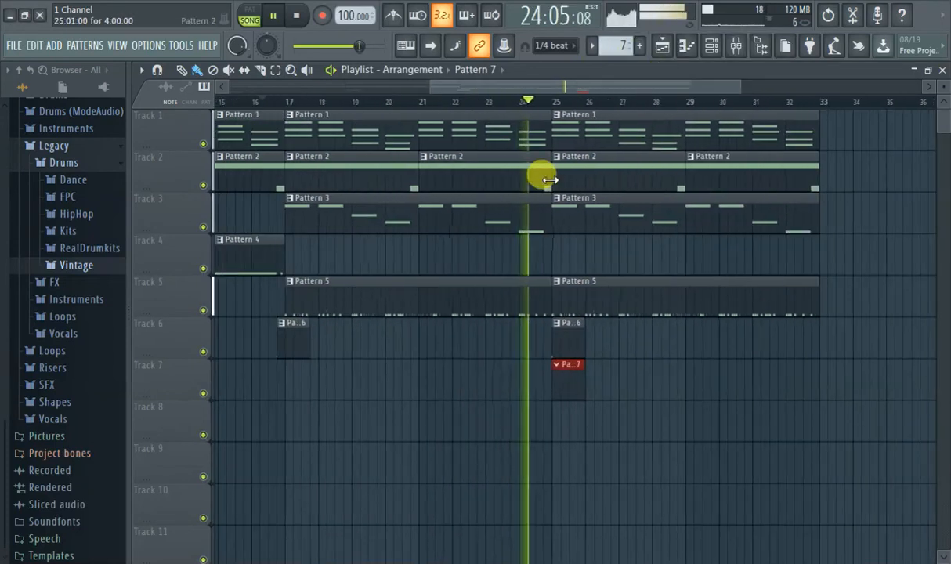
pyautogui.click(660, 47)
pyautogui.click(711, 46)
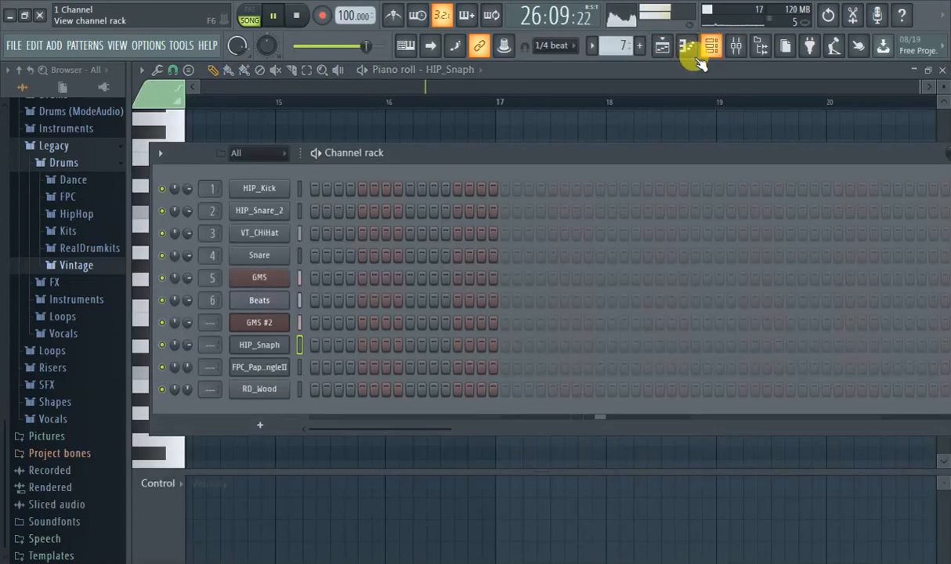
pyautogui.click(660, 47)
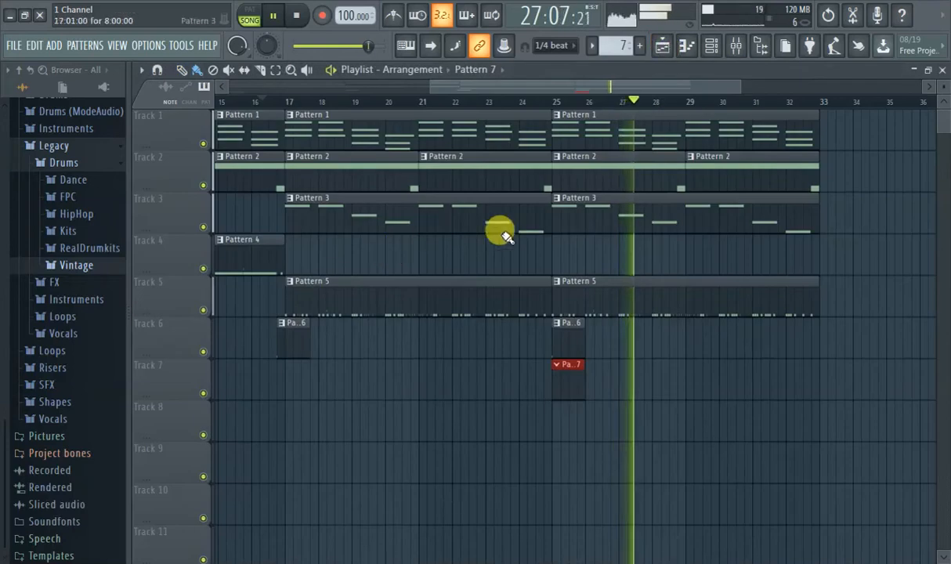
pyautogui.moveTo(434, 81); pyautogui.dragTo(68, 87)
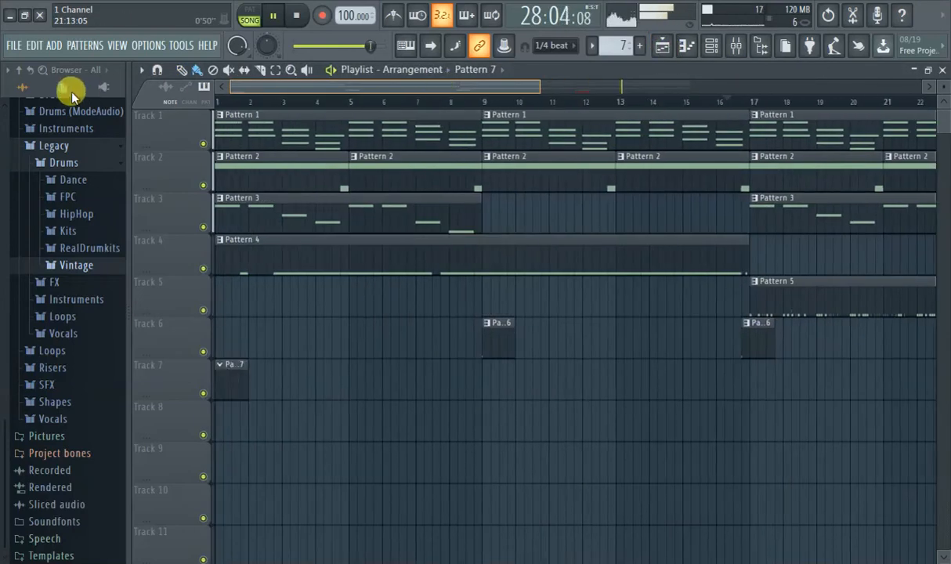
# Program Pattern 7's first bar with HIP_Kick on steps 1 and 5 and HIP_Snare_2 on steps 9 and 13, clearing stray GMS #2 steps.
pyautogui.click(660, 49)
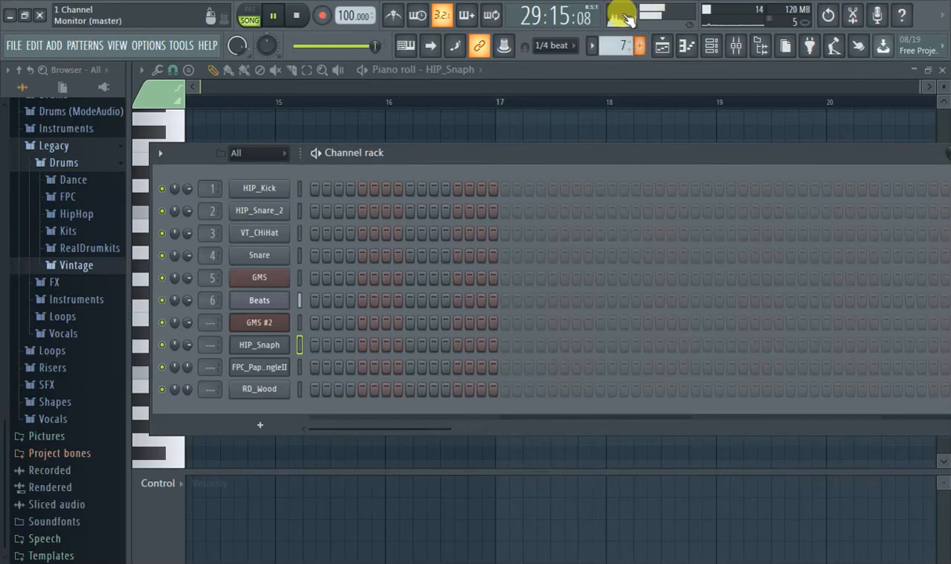
pyautogui.click(314, 189)
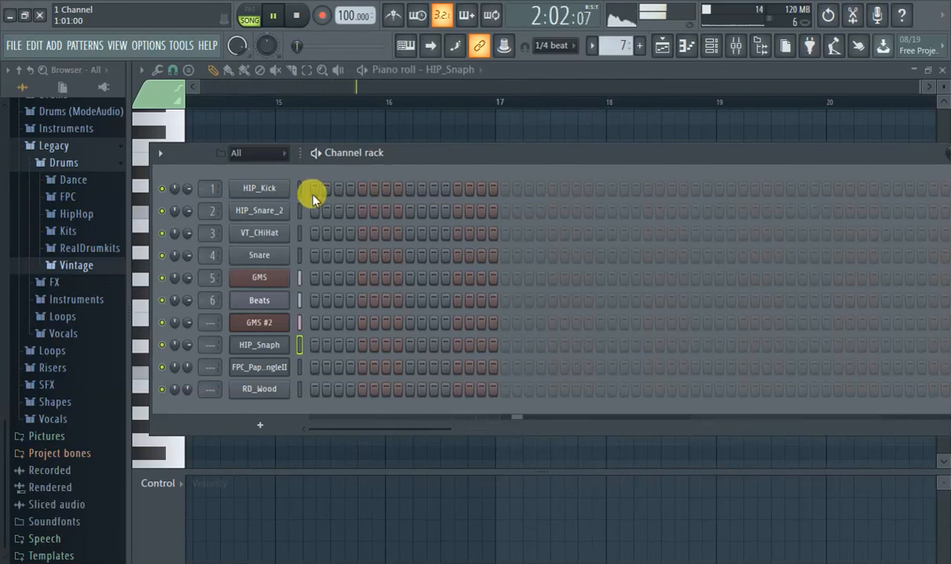
pyautogui.click(361, 188)
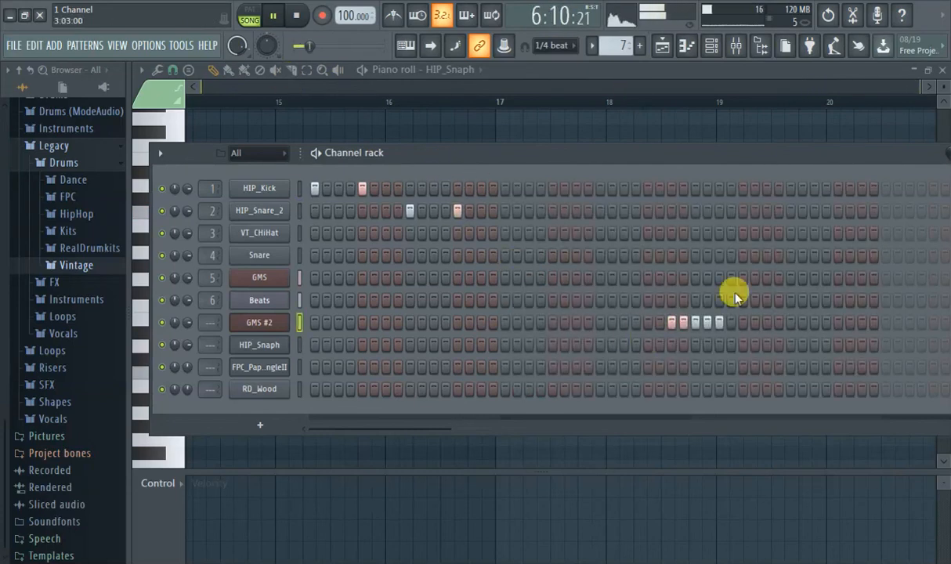
pyautogui.click(721, 317)
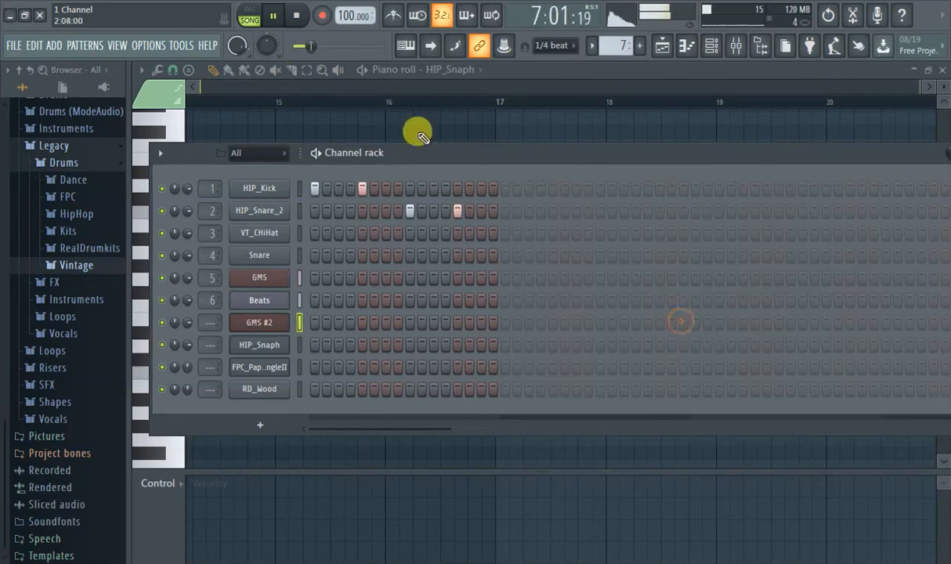
pyautogui.moveTo(306, 44); pyautogui.dragTo(275, 43)
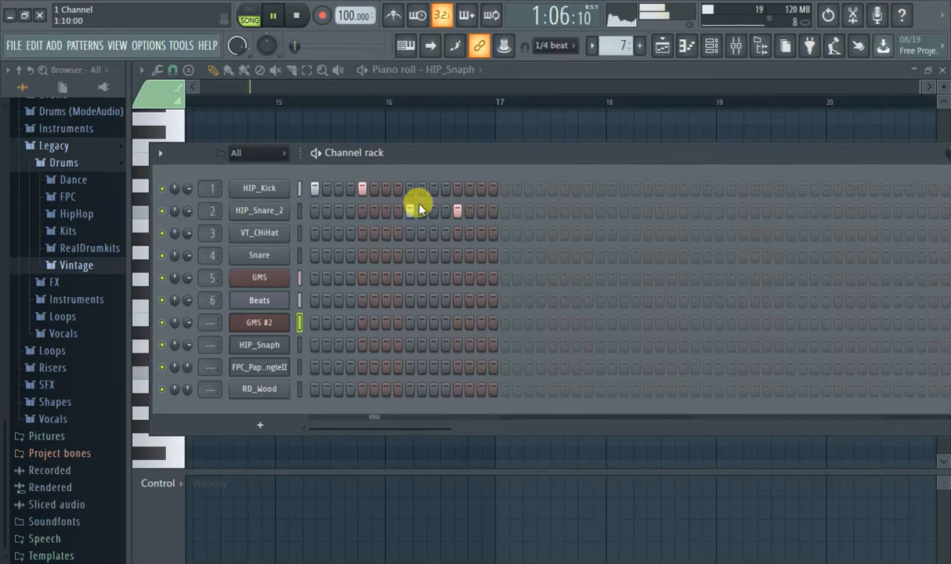
# Extend Pattern 7 to four bars with kicks on steps 17, 21, 33, 37, 49, 53 and 57 and snares on 25, 29, 41 and 45.
pyautogui.click(505, 188)
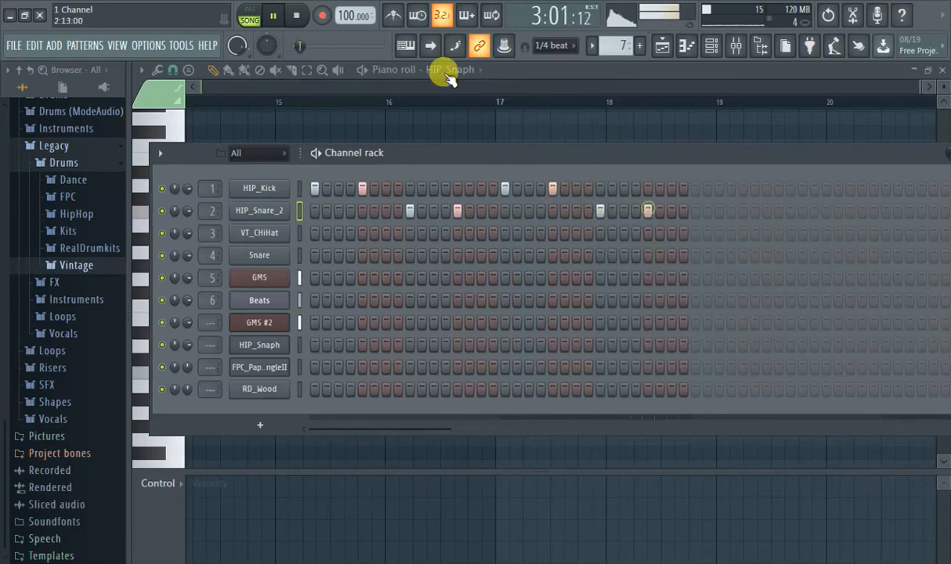
pyautogui.moveTo(300, 44); pyautogui.dragTo(279, 49)
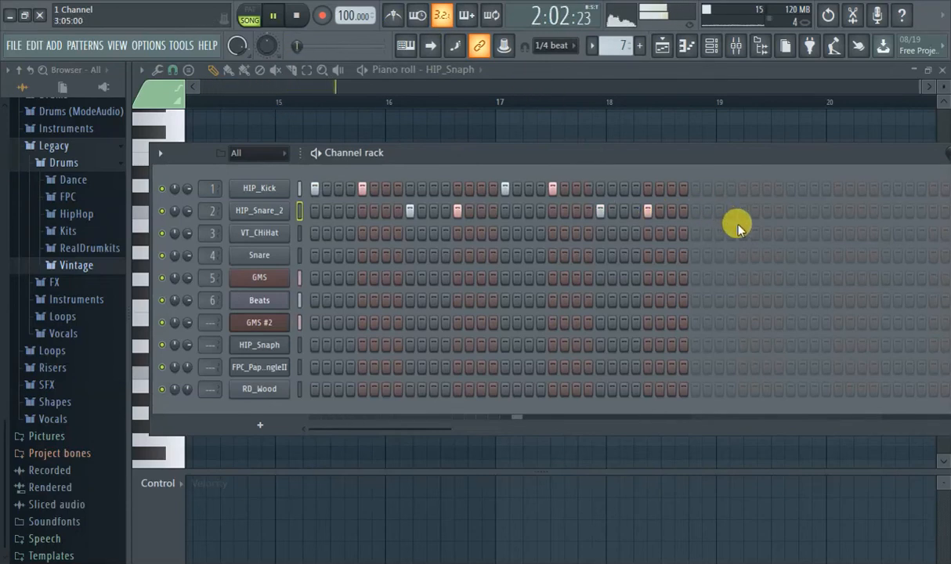
pyautogui.click(694, 188)
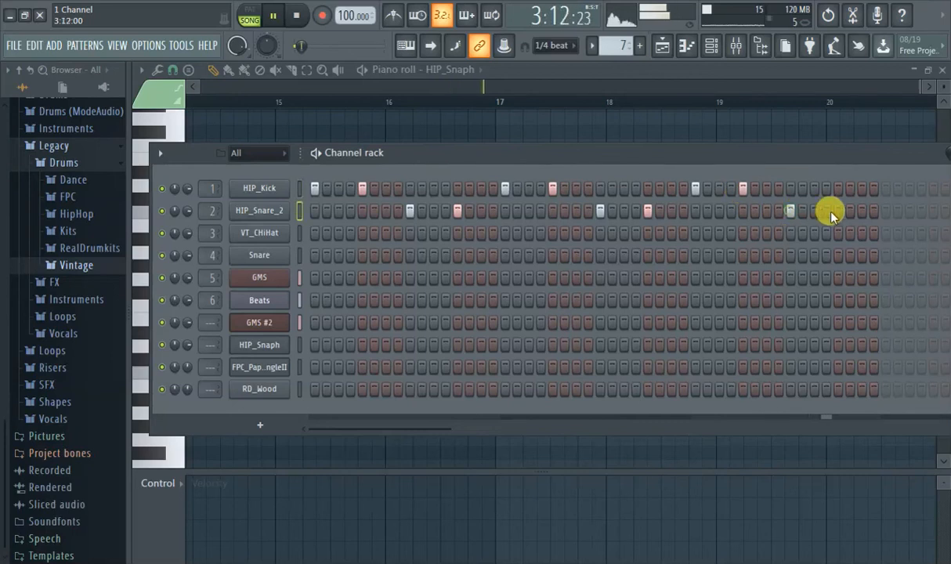
pyautogui.moveTo(829, 160); pyautogui.dragTo(711, 155)
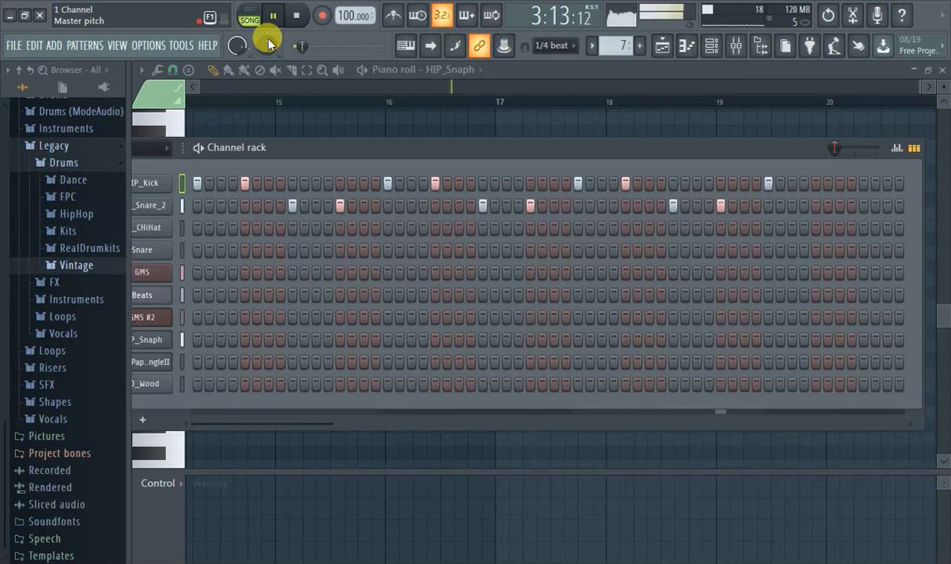
pyautogui.click(863, 183)
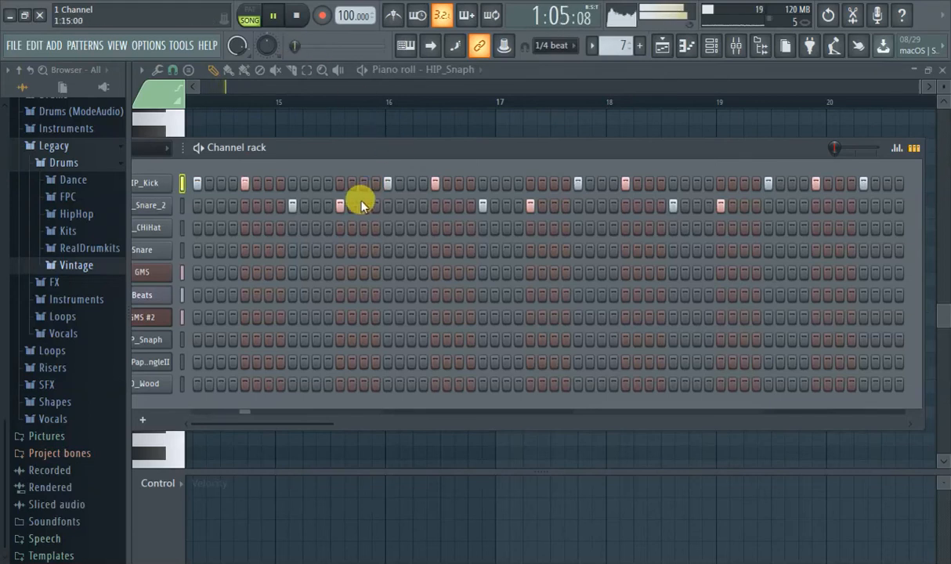
pyautogui.moveTo(250, 155); pyautogui.dragTo(371, 162)
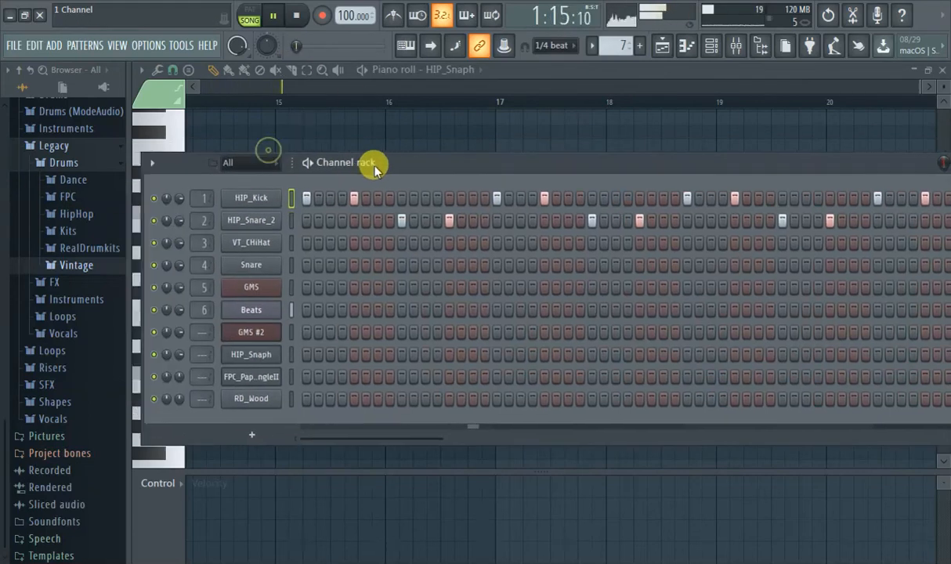
# Collapse the open Drums, Legacy and Packs folders in the browser.
pyautogui.scroll(5, 76, 228)
pyautogui.click(74, 255)
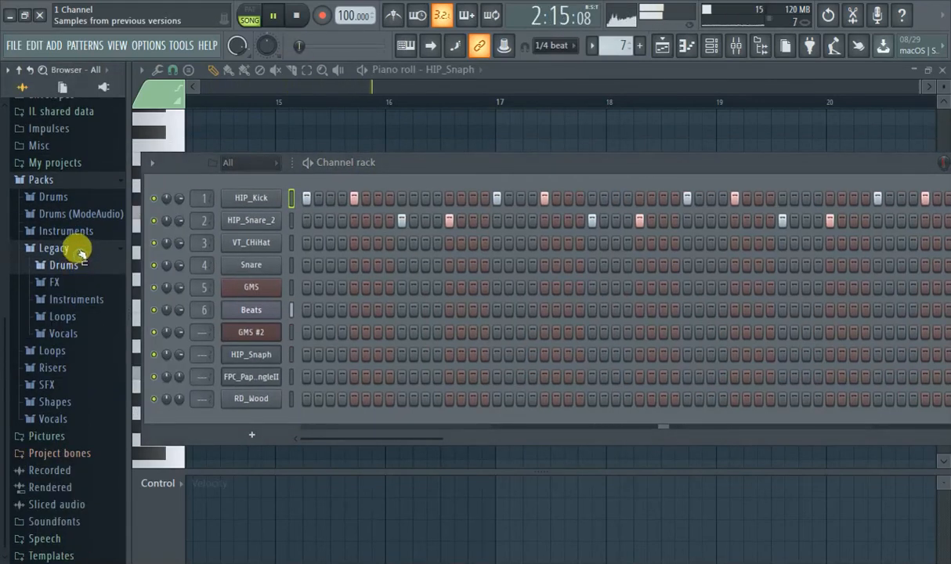
pyautogui.click(75, 240)
pyautogui.click(72, 266)
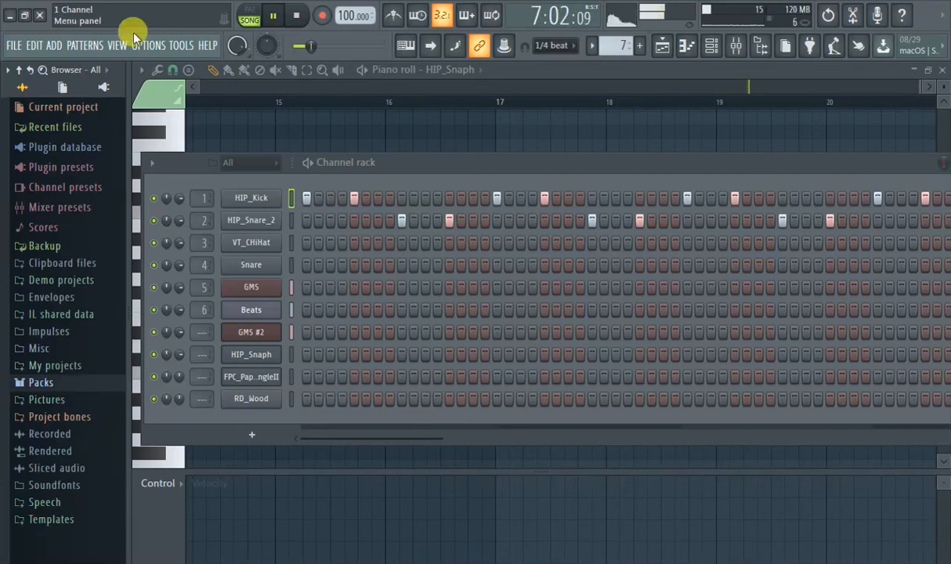
# Add the DrumKits folder from My Music as a browser extra search folder in the file settings.
pyautogui.click(182, 45)
pyautogui.moveTo(149, 44)
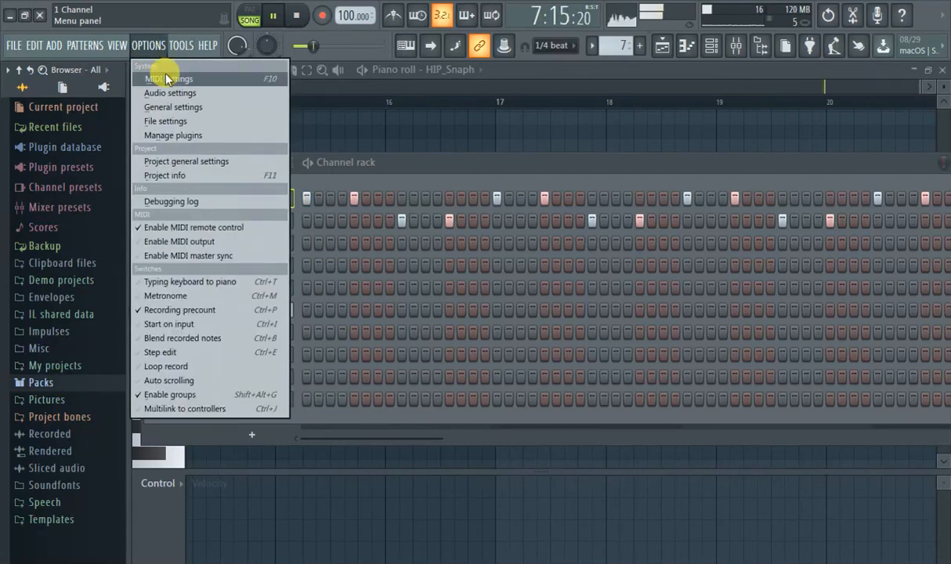
pyautogui.click(165, 120)
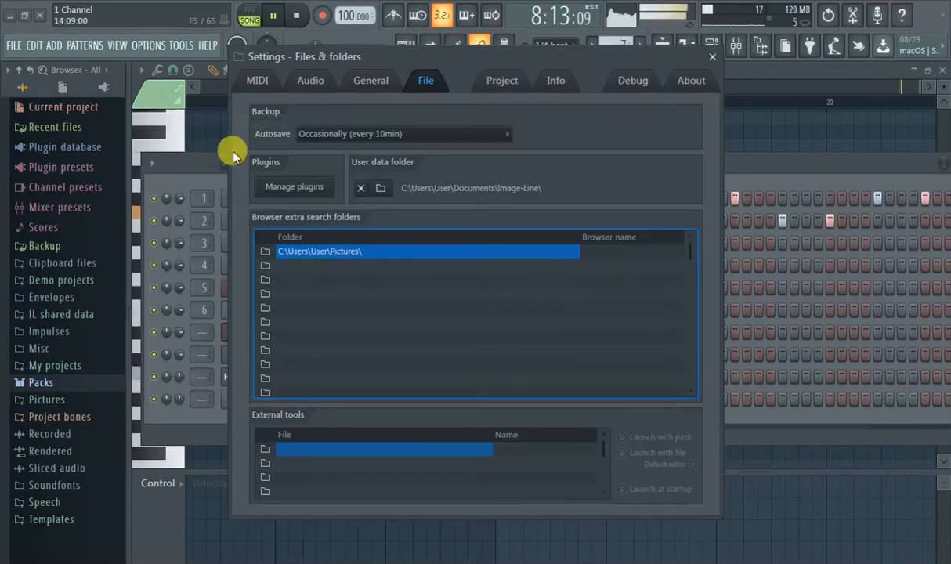
pyautogui.click(266, 264)
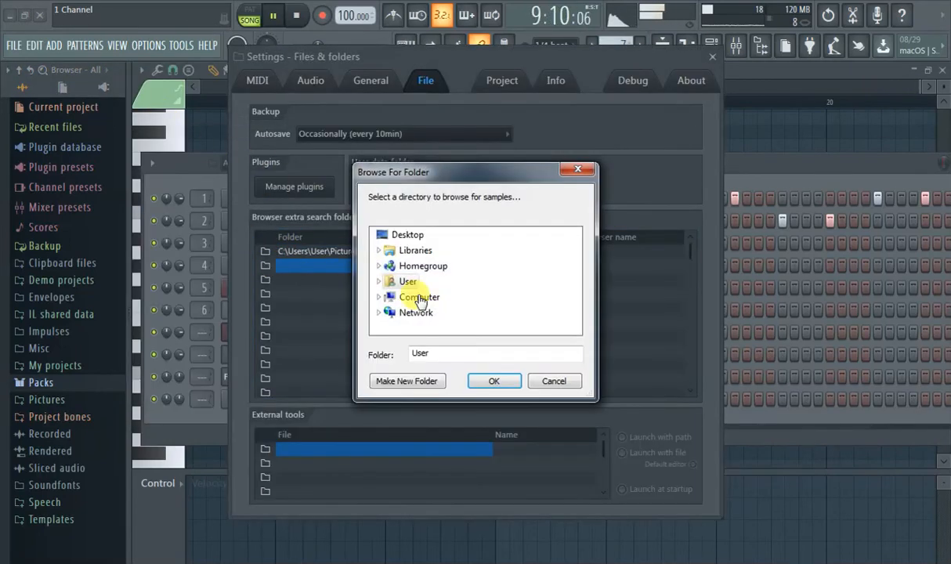
pyautogui.click(415, 250)
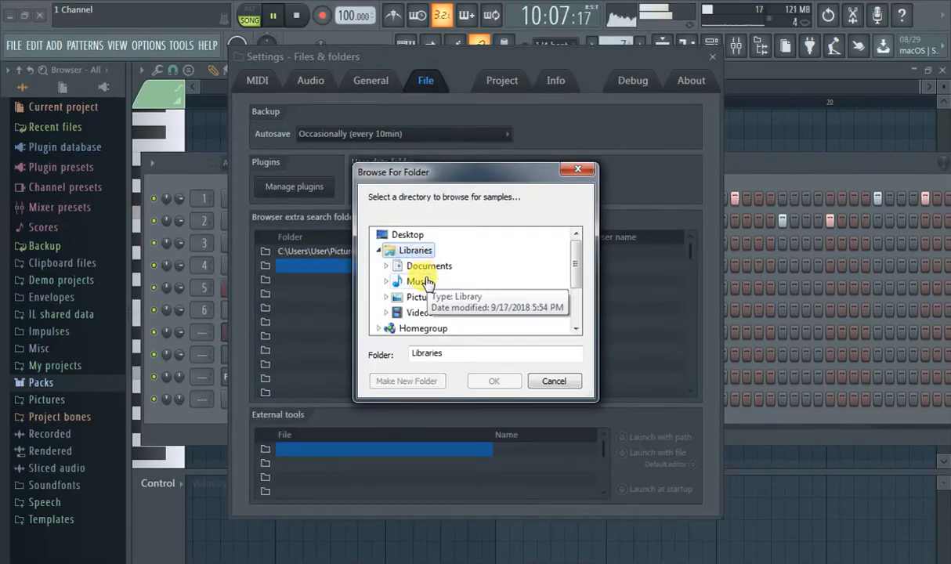
pyautogui.click(419, 281)
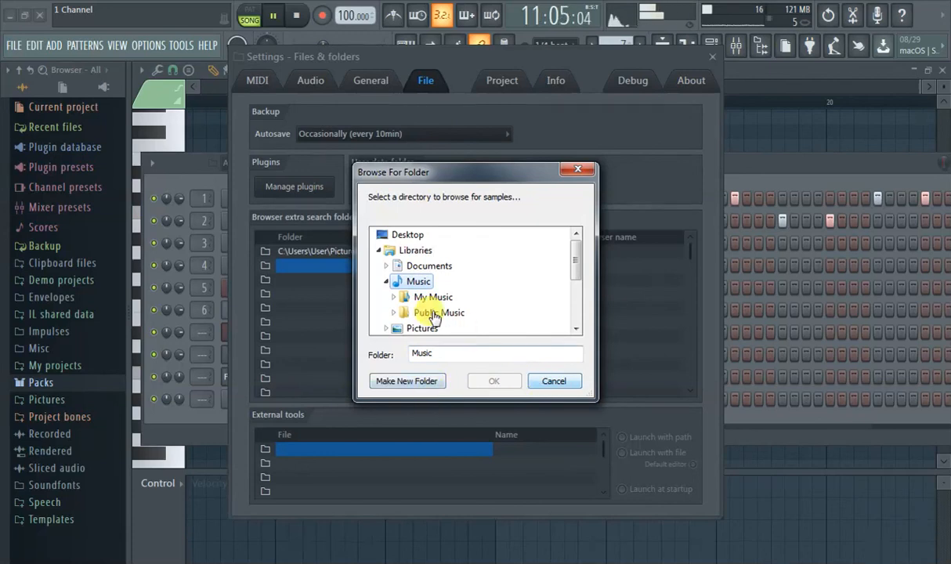
pyautogui.click(427, 297)
pyautogui.click(439, 312)
pyautogui.click(493, 380)
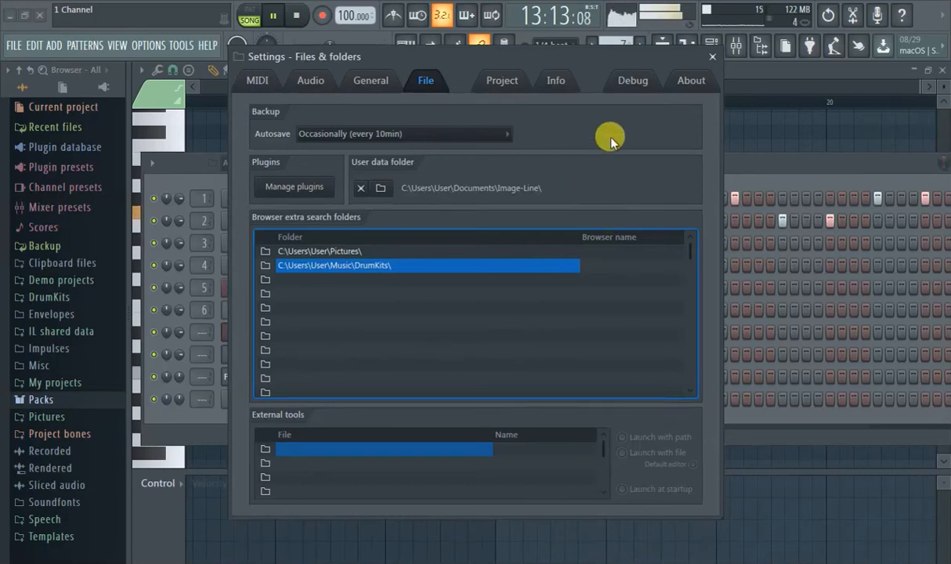
pyautogui.click(711, 60)
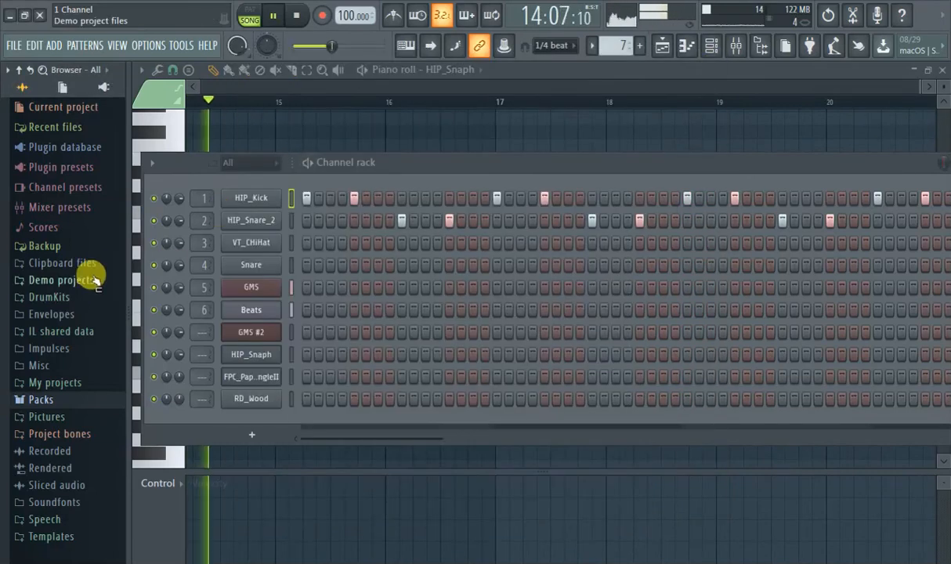
# From the DrumKits Stunna Kit 4 Snares folder, try vybe - OverusedCleanSnr, then replace the HIP_Snare_2 channel's sample with vybe - CollardGreensSnr.
pyautogui.click(43, 297)
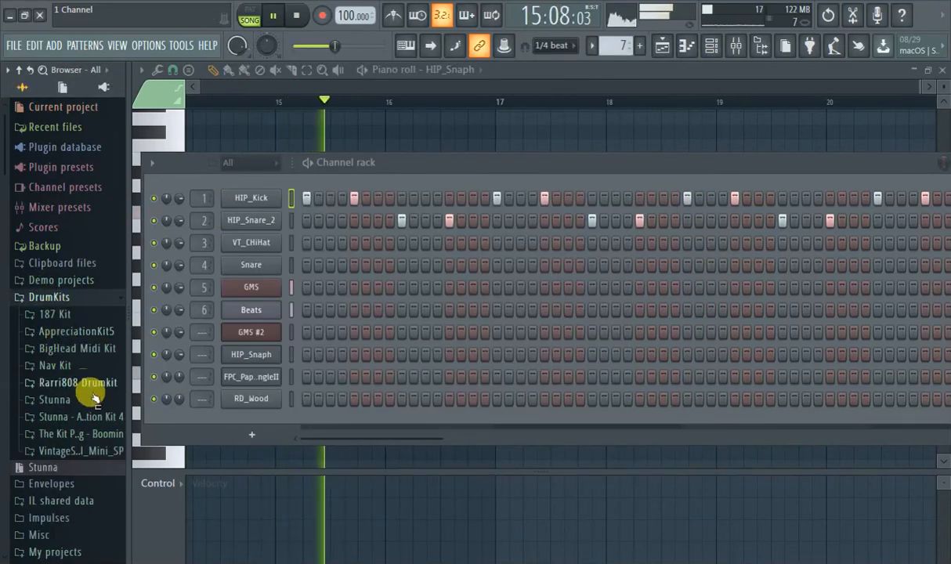
pyautogui.click(79, 415)
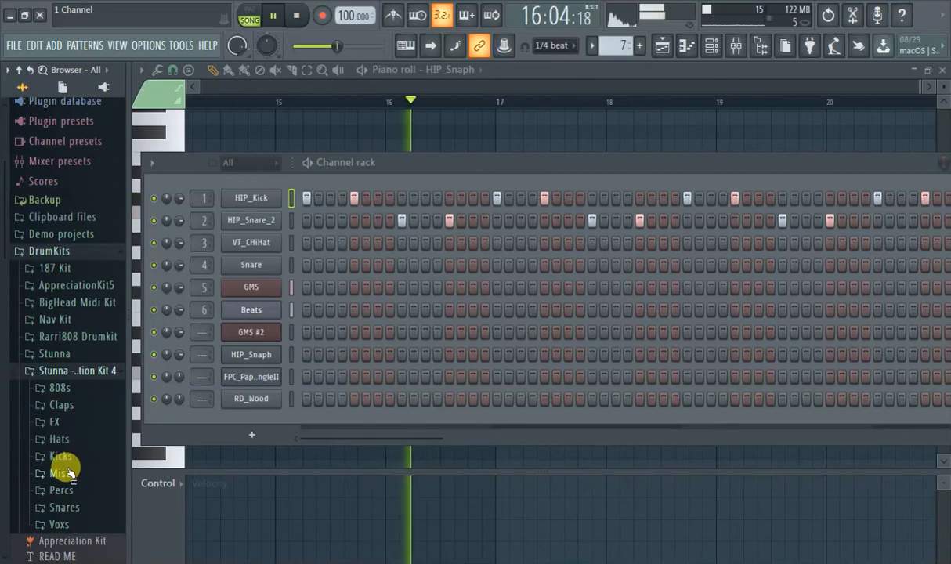
pyautogui.click(74, 507)
pyautogui.click(93, 479)
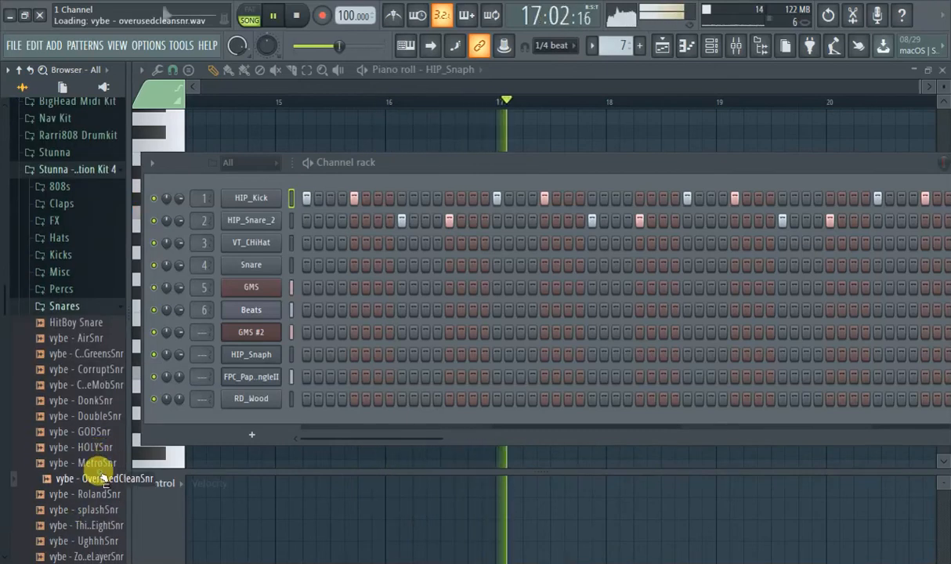
pyautogui.moveTo(112, 483); pyautogui.dragTo(268, 224)
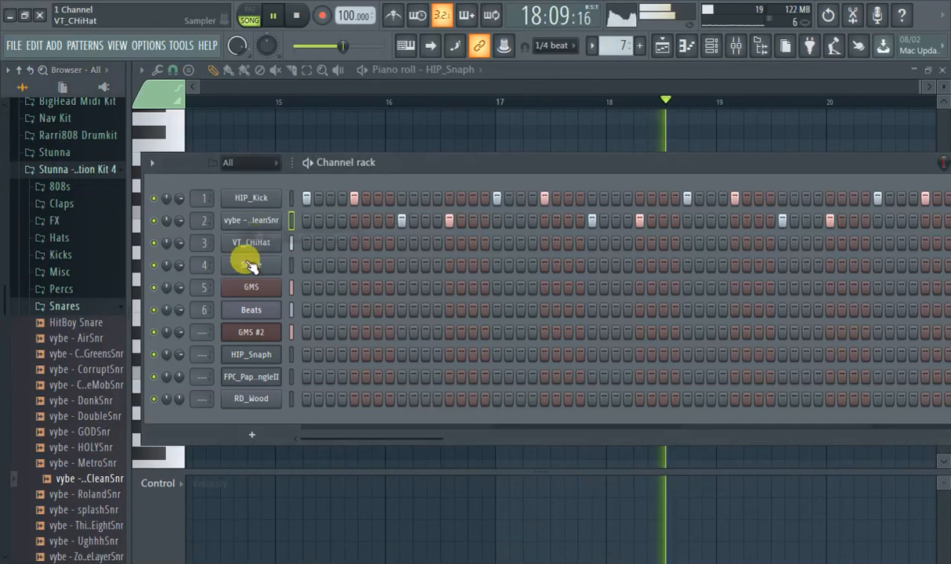
pyautogui.click(87, 354)
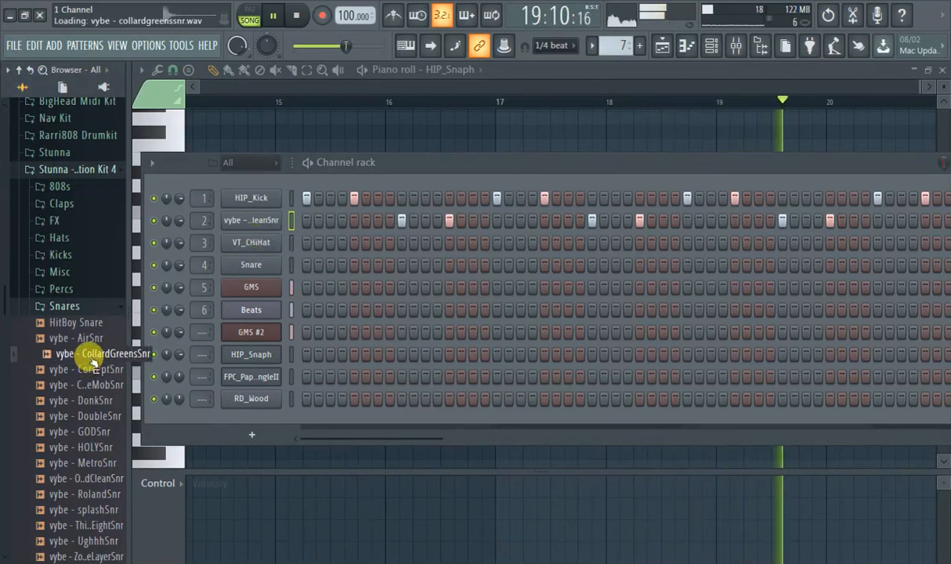
pyautogui.moveTo(88, 356); pyautogui.dragTo(271, 220)
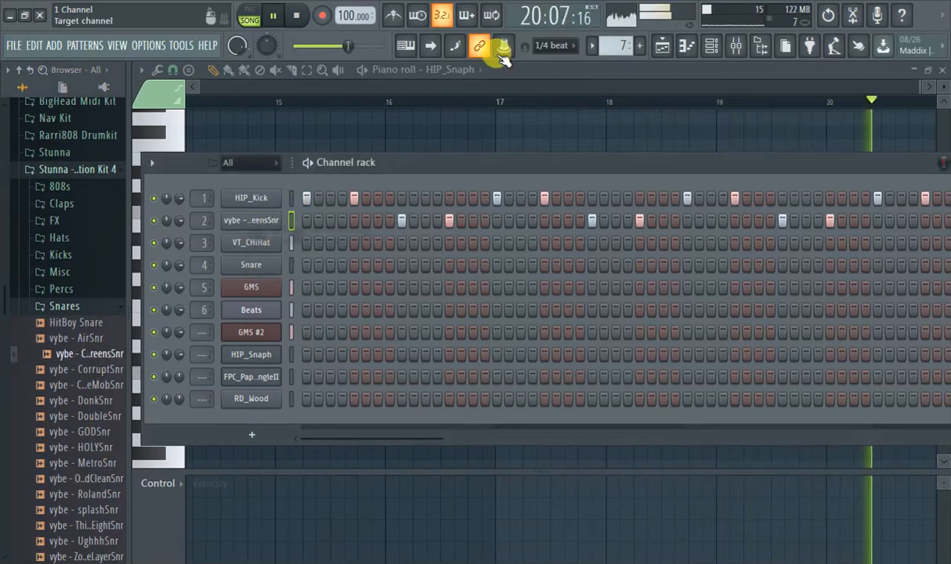
# Return to the playlist, delete Pattern 7's clip at bar 1 on Track 7, and play the arrangement from about bar 22.
pyautogui.click(663, 47)
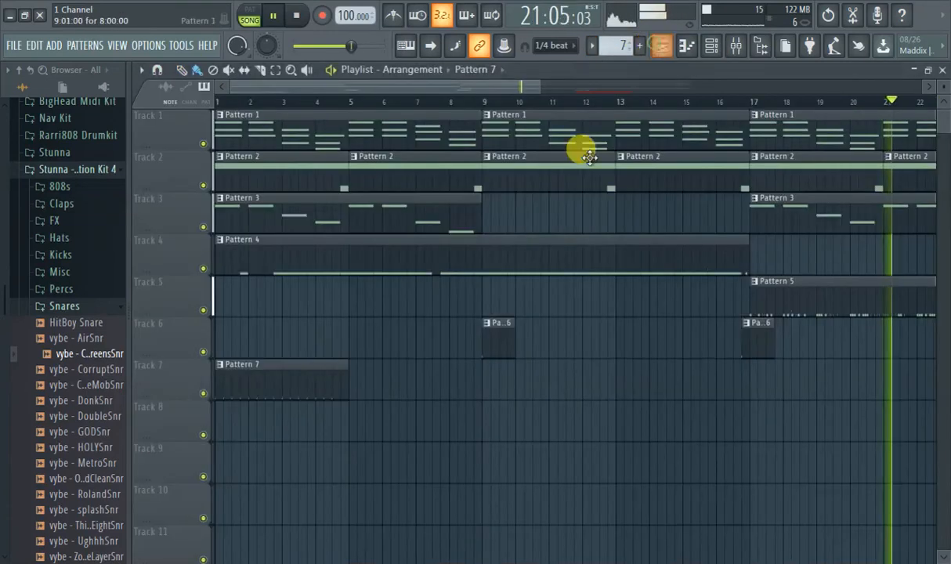
pyautogui.rightClick(301, 380)
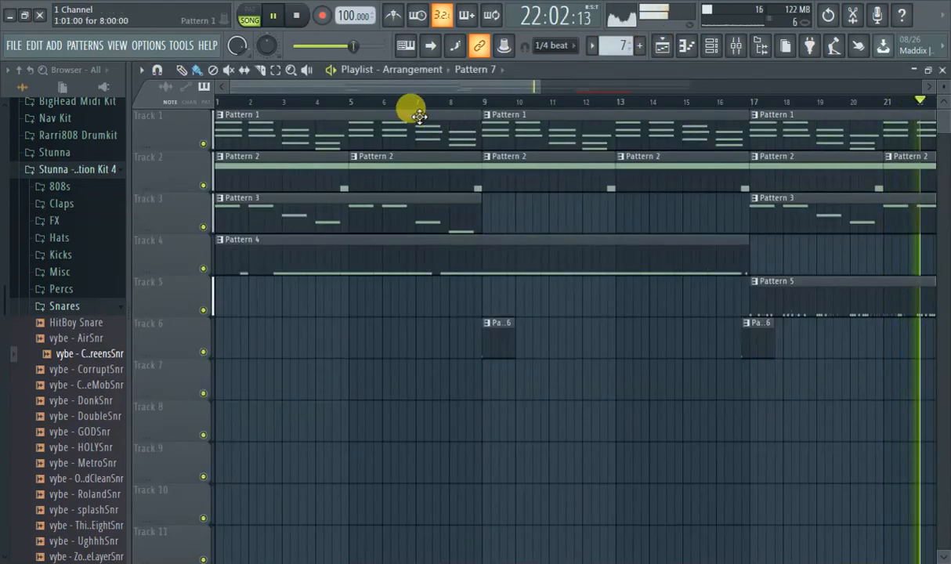
pyautogui.moveTo(386, 94); pyautogui.dragTo(625, 121)
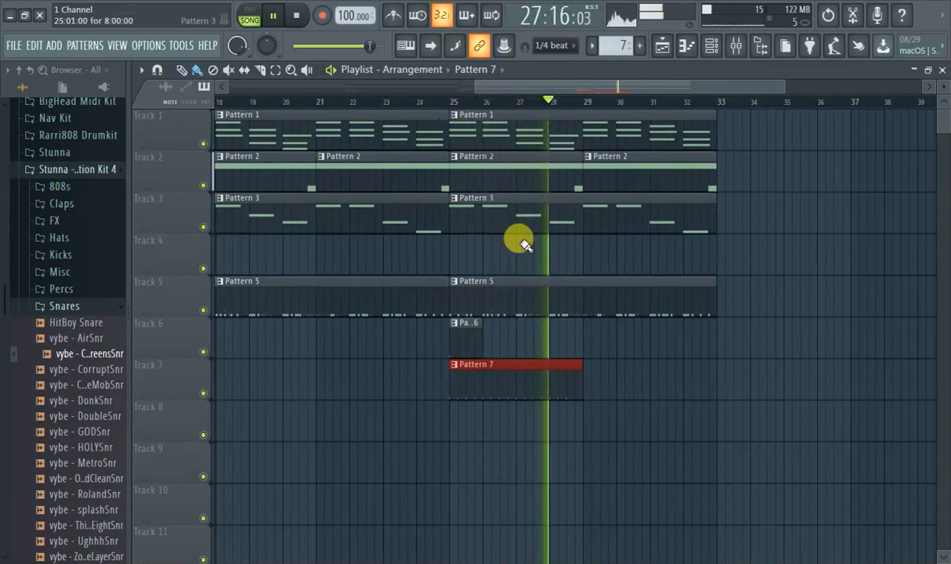
pyautogui.click(360, 102)
# Shorten Track 1's Pattern 1 clip that starts at bar 17 to seven bars.
pyautogui.moveTo(504, 88)
pyautogui.mouseDown()
pyautogui.moveTo(451, 84)
pyautogui.moveTo(501, 94)
pyautogui.mouseUp()
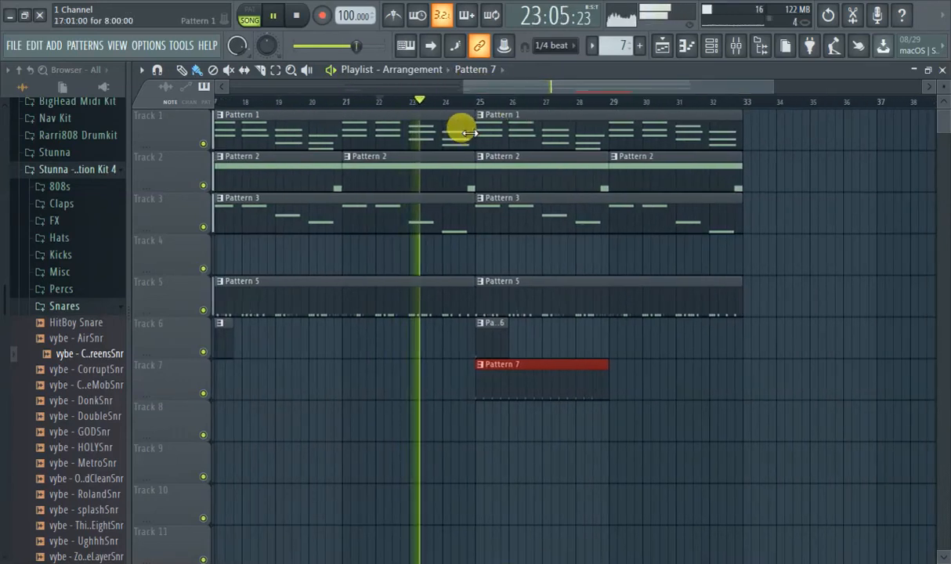
pyautogui.click(438, 131)
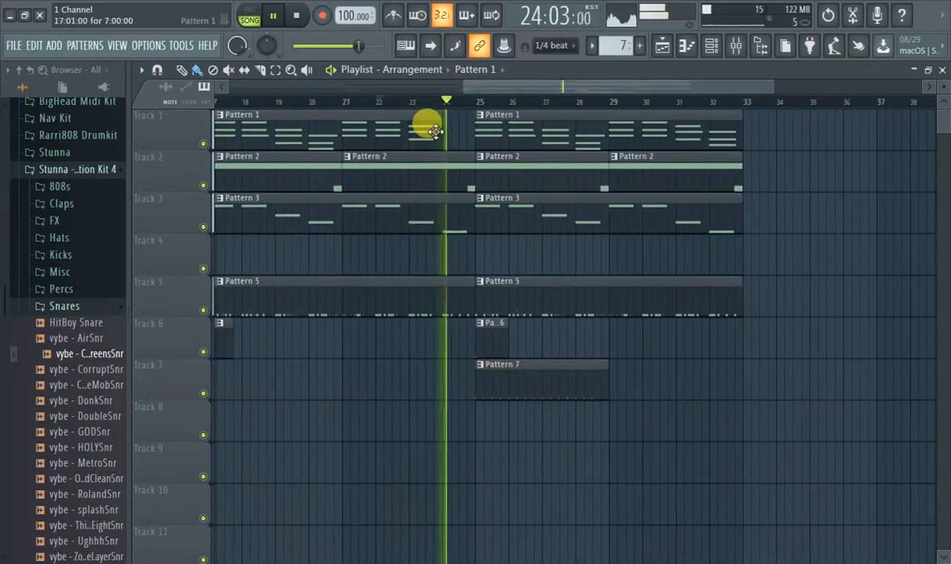
# Play from bar 17 and shorten Track 2's Pattern 2 clip that starts at bar 21 to three bars.
pyautogui.click(218, 100)
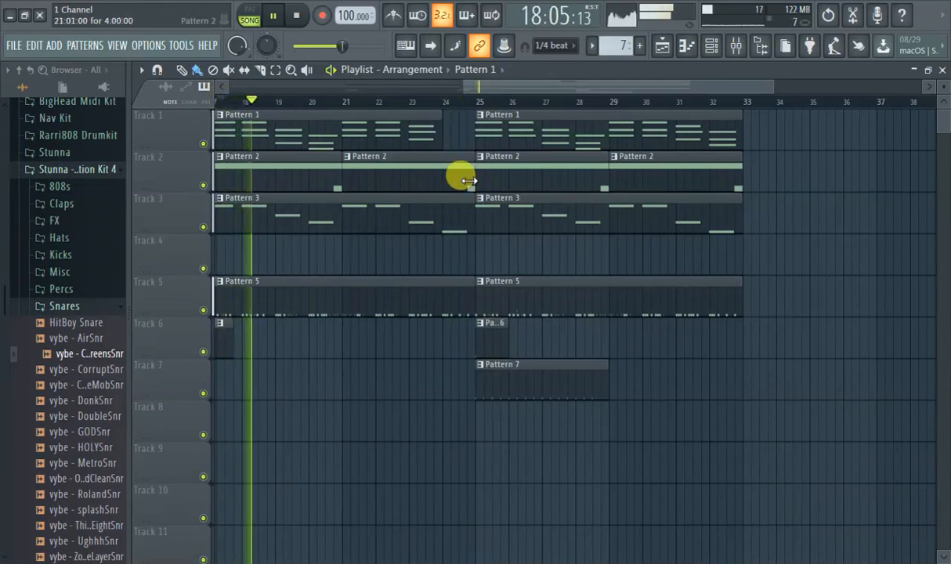
pyautogui.moveTo(468, 181); pyautogui.dragTo(435, 179)
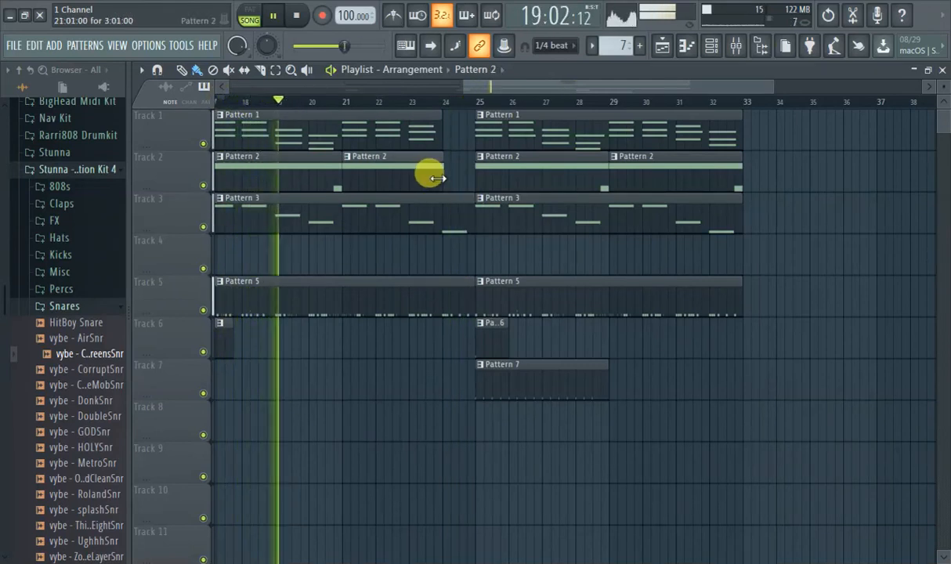
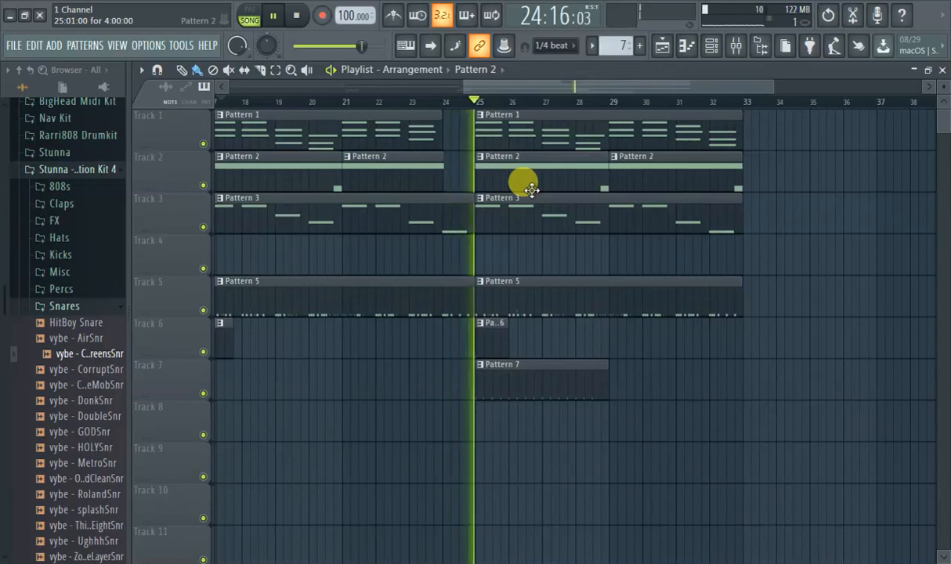
# Add a second Pattern 7 clip at bar 29 on Track 7 and play the arrangement from about bar 25.
pyautogui.click(604, 383)
pyautogui.click(618, 375)
pyautogui.click(468, 98)
# In Pattern 7's channel rack steps, add a vybe - CollardGreensSnr hit at step 27 and a HIP_Kick hit at step 51.
pyautogui.click(686, 45)
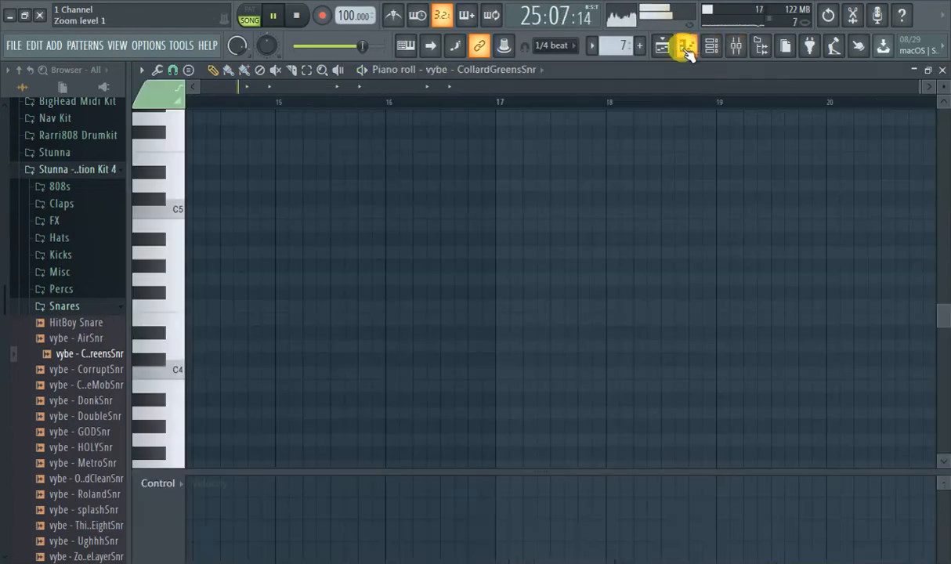
pyautogui.click(735, 49)
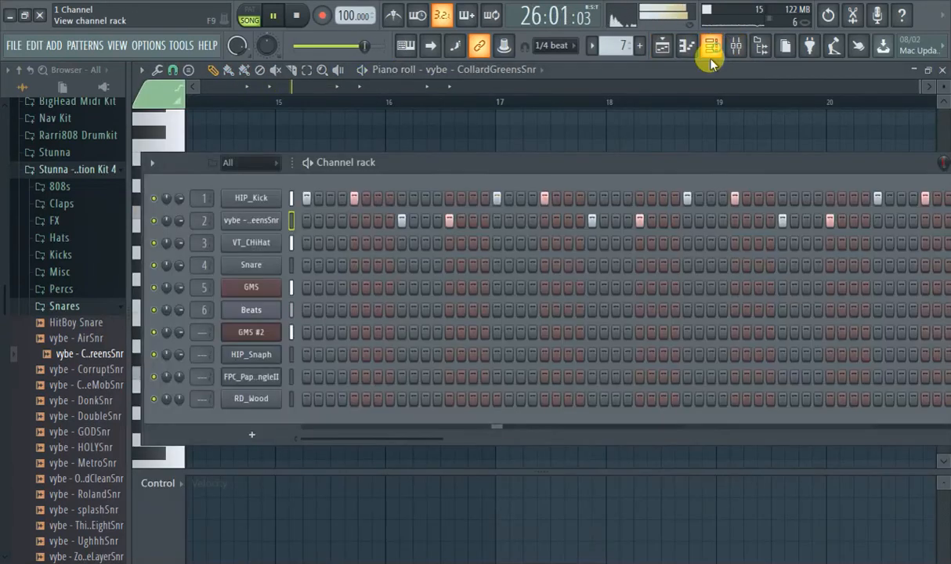
pyautogui.click(616, 220)
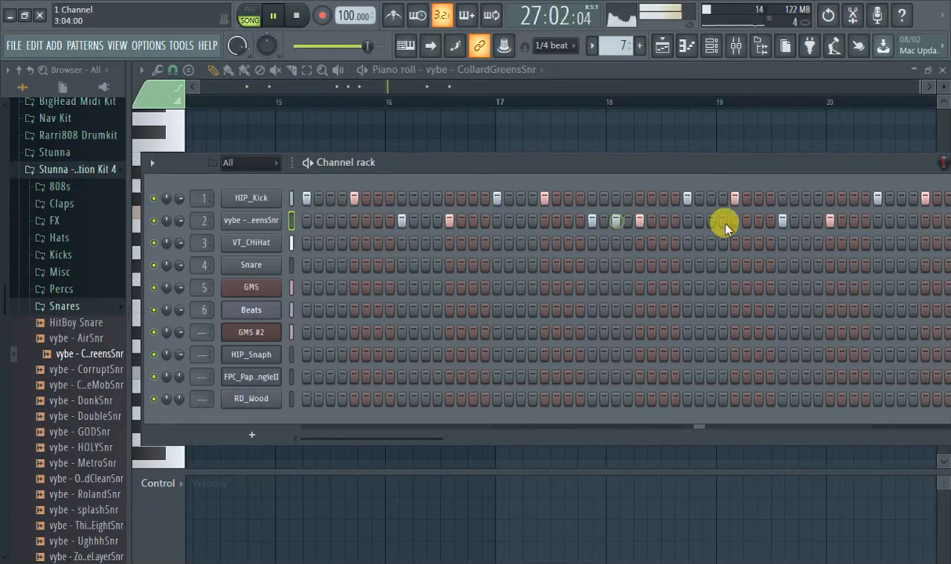
pyautogui.click(902, 199)
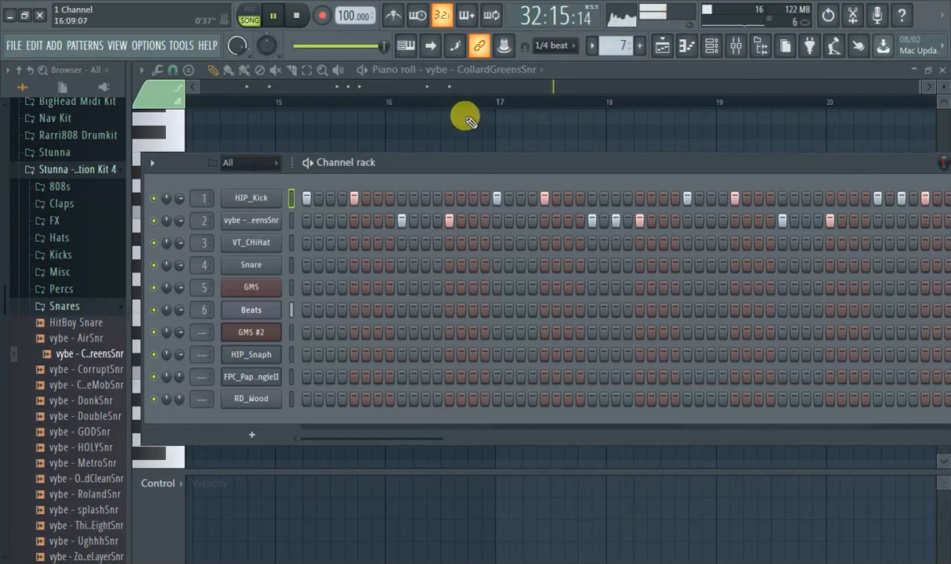
# Return to the beginning of the playlist arrangement and stop playback.
pyautogui.click(665, 49)
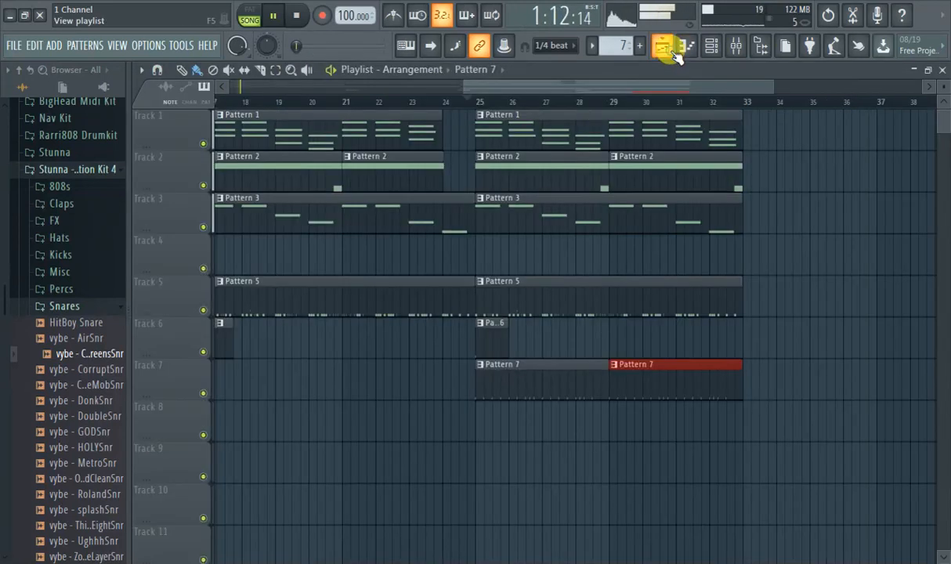
pyautogui.moveTo(501, 88); pyautogui.dragTo(211, 117)
pyautogui.scroll(-2, 344, 193)
pyautogui.scroll(-1, 348, 193)
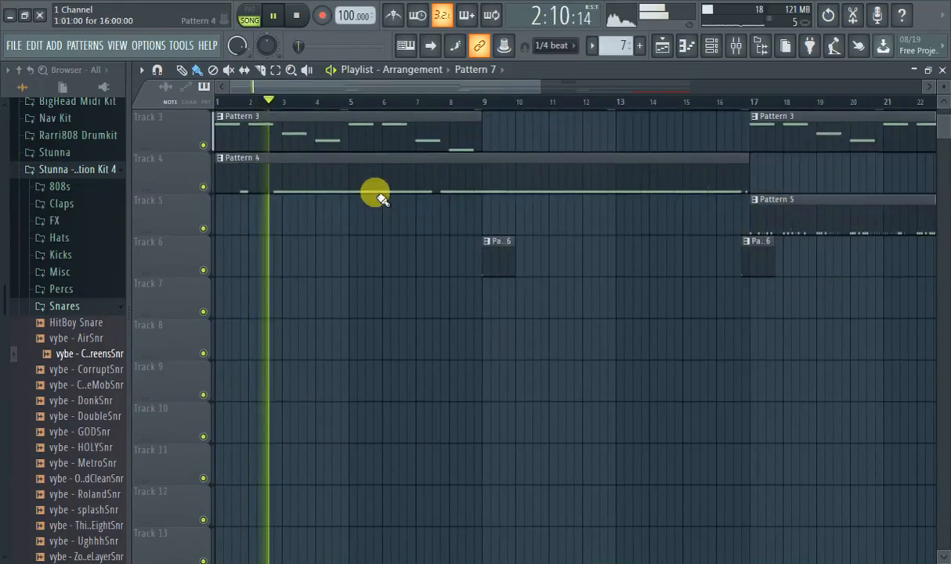
pyautogui.click(272, 16)
pyautogui.click(296, 15)
# Create Pattern 8 and place its clip at bar 1 on Track 8.
pyautogui.click(639, 45)
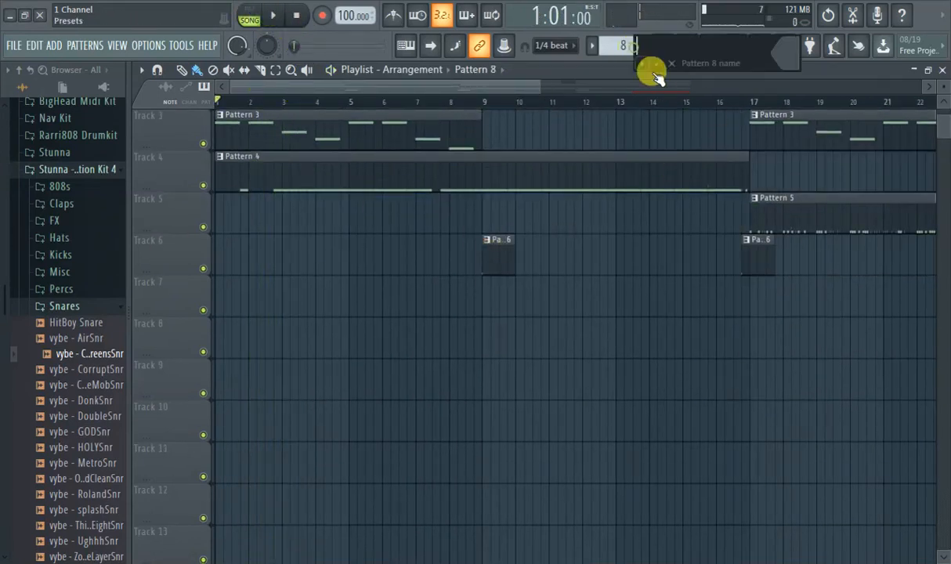
pyautogui.click(235, 348)
pyautogui.moveTo(240, 348); pyautogui.dragTo(120, 346)
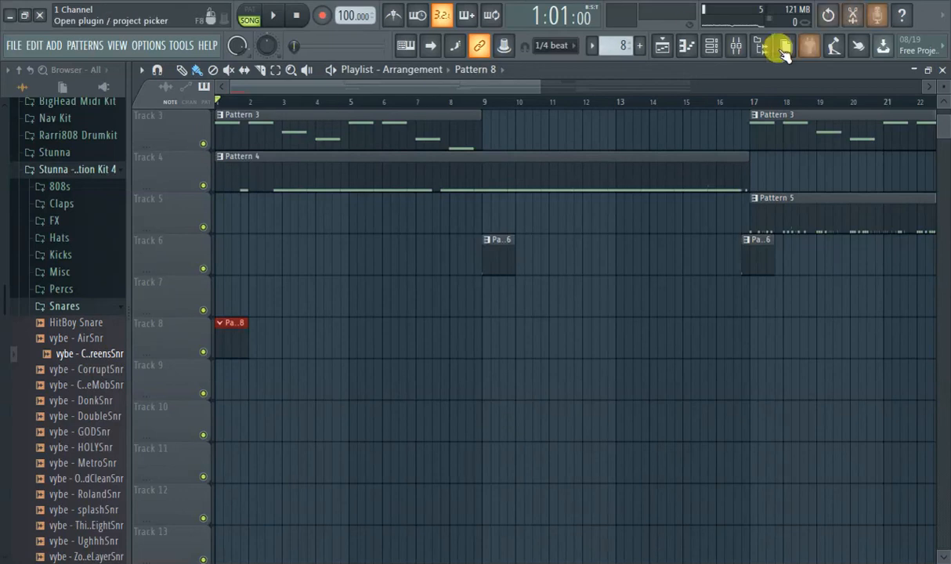
# Hide the browser so the playlist has the full window width.
pyautogui.click(759, 47)
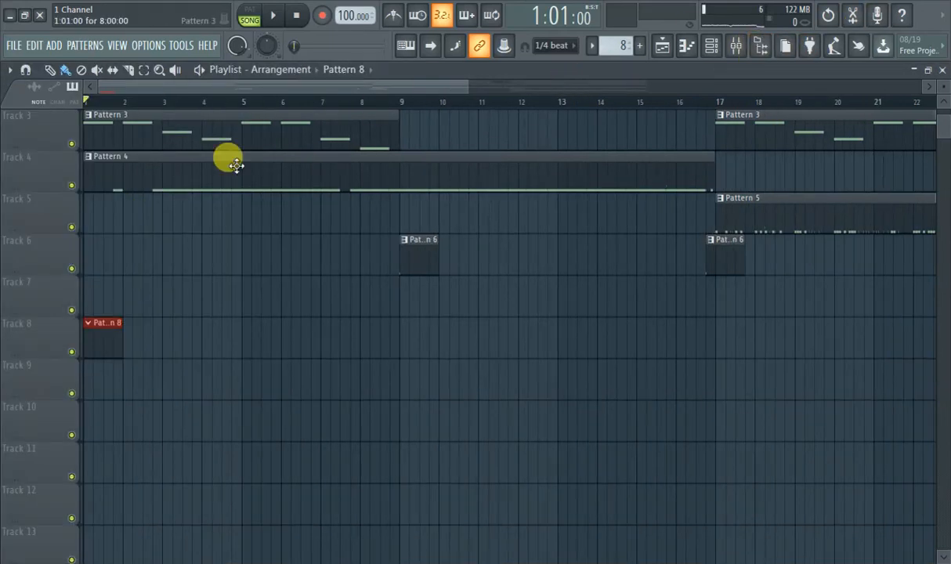
pyautogui.scroll(2, 132, 152)
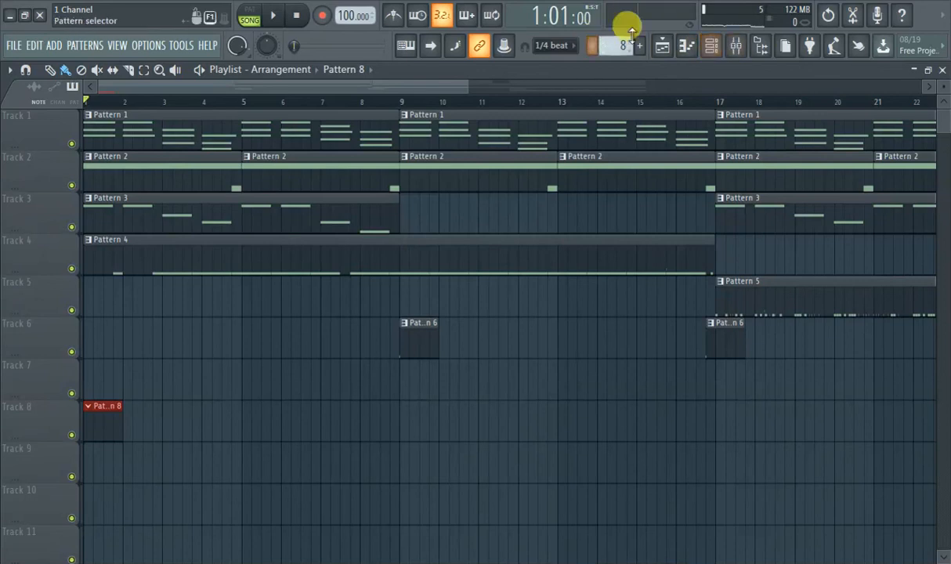
# View mixer tracks Insert 10 and Insert 9, then return to the playlist and play the arrangement from bar 1.
pyautogui.click(735, 45)
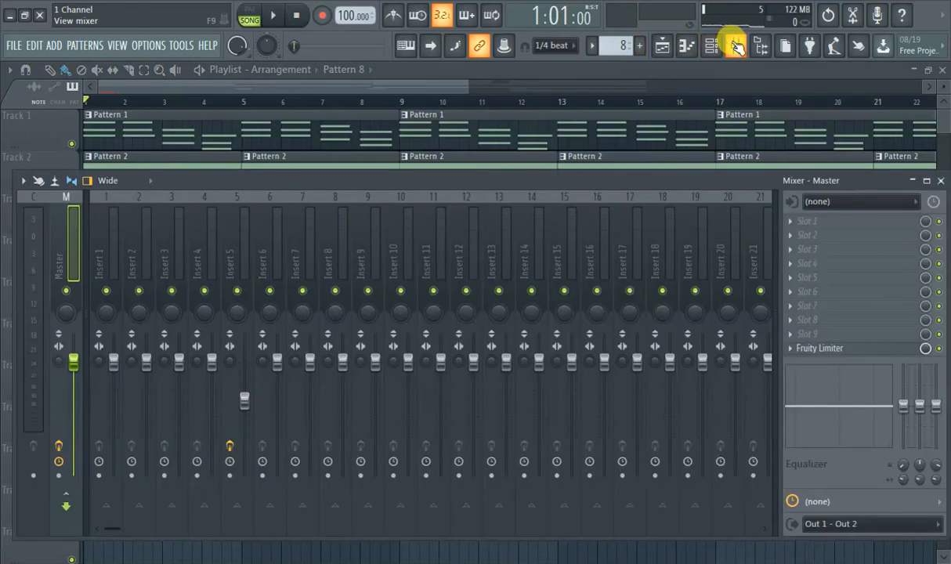
pyautogui.click(405, 236)
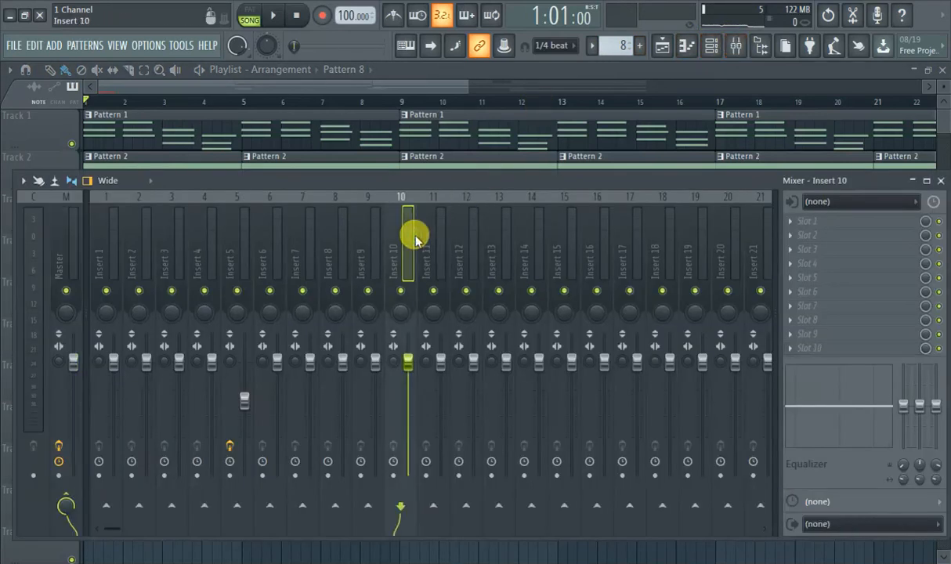
pyautogui.click(381, 258)
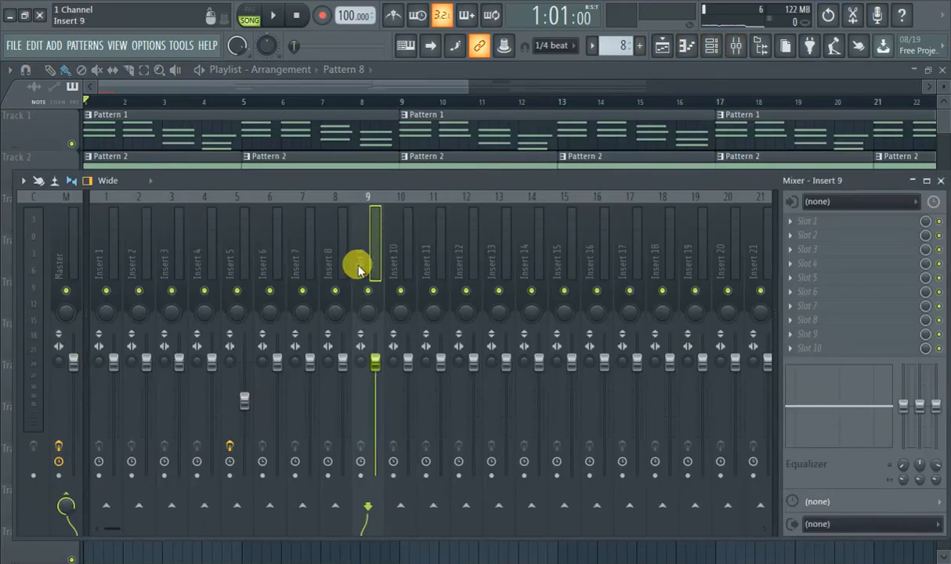
pyautogui.click(29, 122)
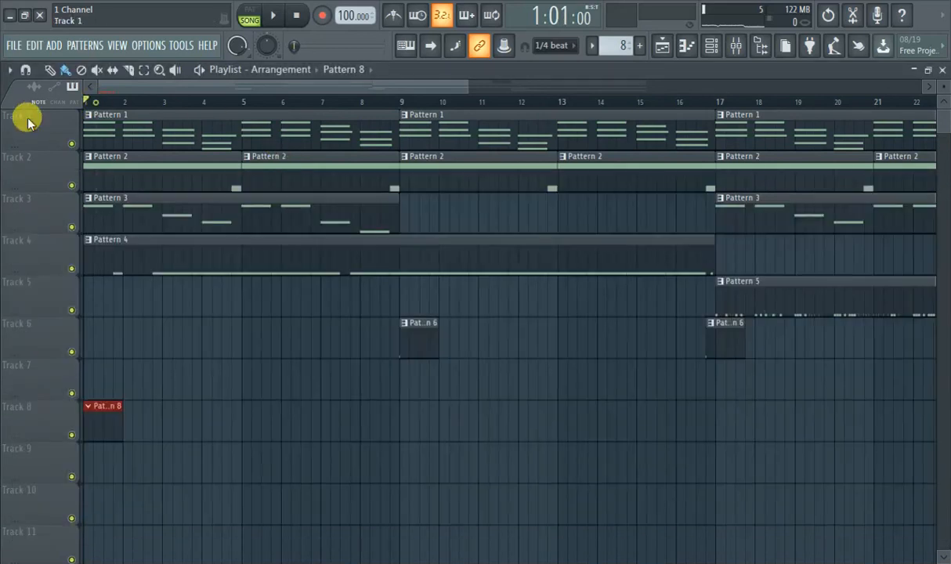
pyautogui.click(274, 17)
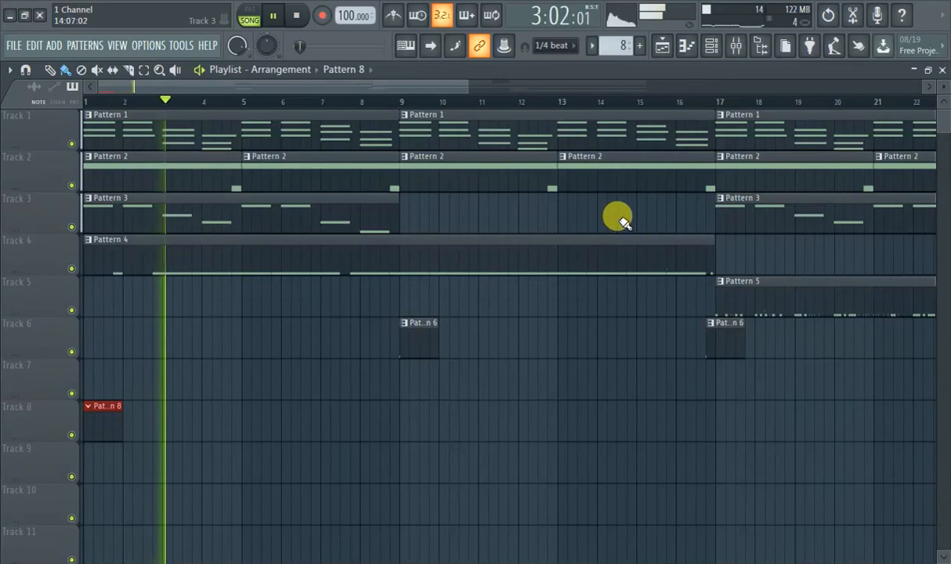
# Add another Pattern 4 clip on Track 4 at bar 17, keeping Track 5's Pattern 5 clip starting at bar 17.
pyautogui.click(685, 252)
pyautogui.click(739, 252)
pyautogui.moveTo(813, 278); pyautogui.dragTo(809, 279)
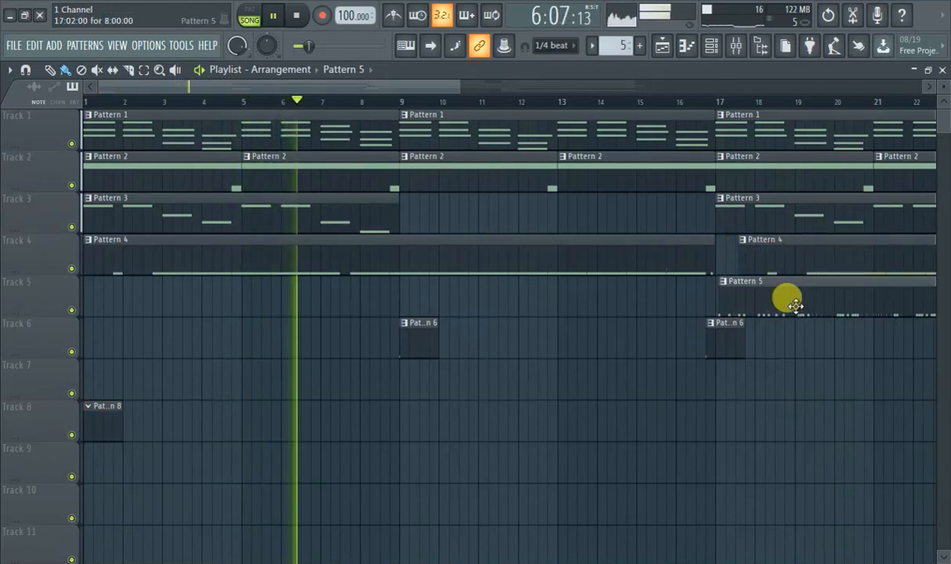
pyautogui.moveTo(805, 273); pyautogui.dragTo(782, 271)
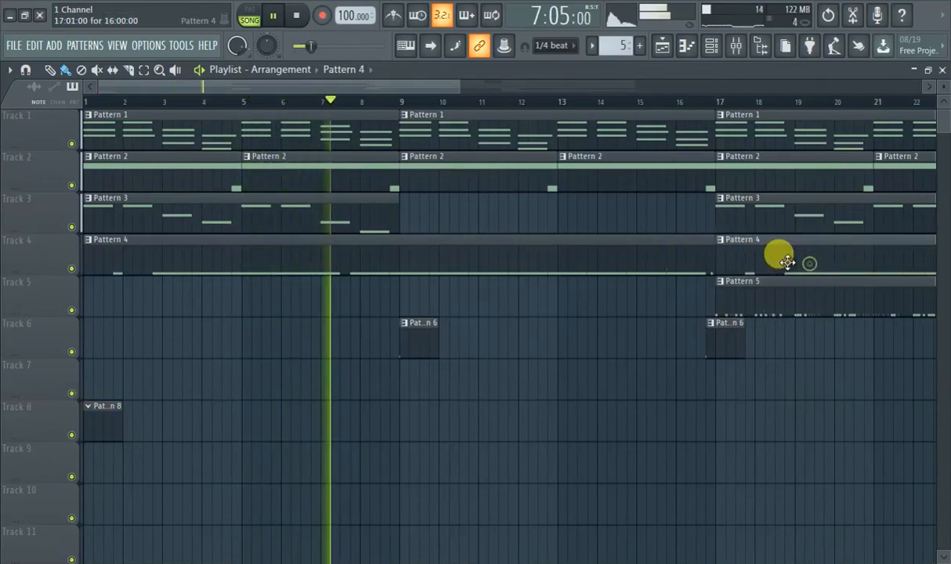
# Move the second Pattern 4 clip on Track 4 so that it starts at bar 25.
pyautogui.hscroll(1, 477, 94)
pyautogui.moveTo(477, 94); pyautogui.dragTo(629, 148)
pyautogui.moveTo(585, 254); pyautogui.dragTo(728, 254)
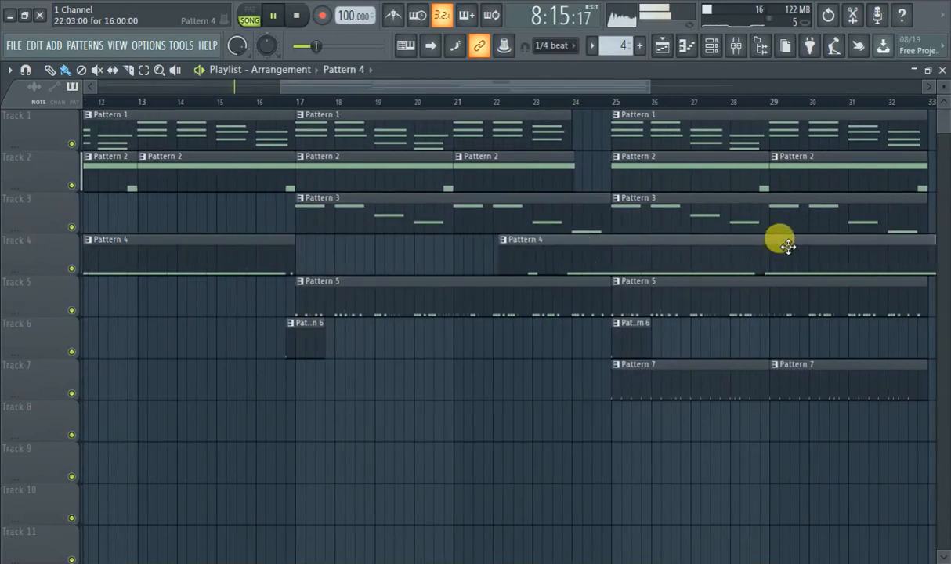
pyautogui.moveTo(787, 246); pyautogui.dragTo(909, 242)
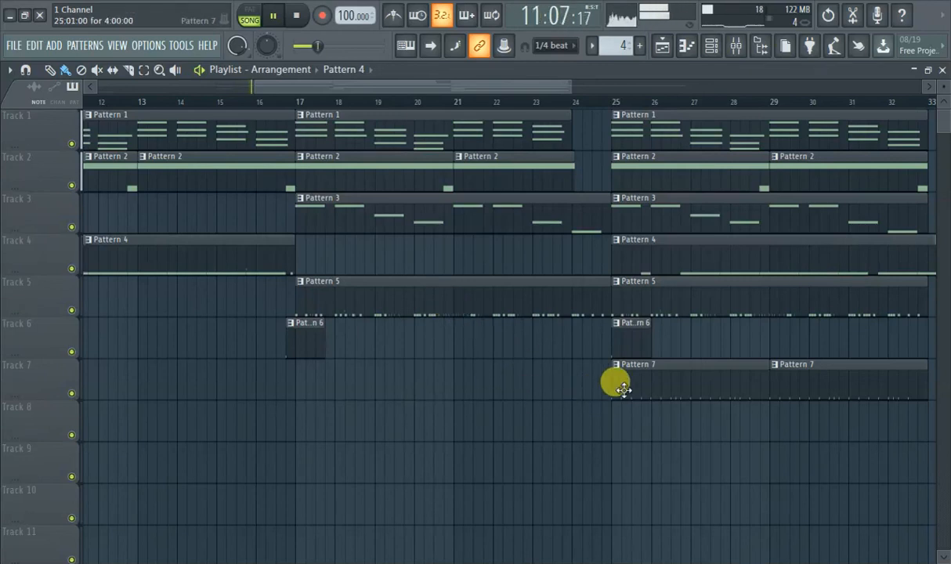
# In Pattern 7's piano roll, delete all vybe - CollardGreensSnr notes.
pyautogui.doubleClick(669, 388)
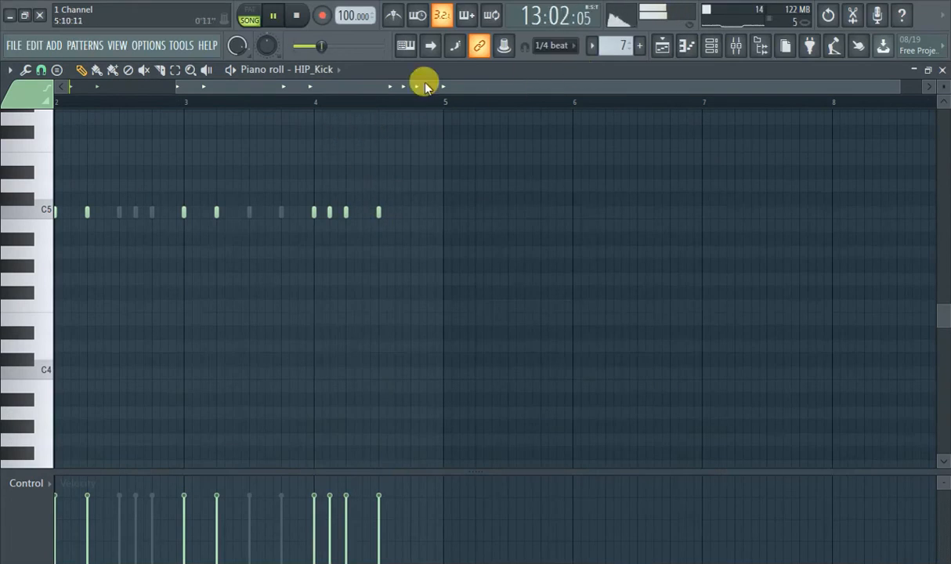
pyautogui.click(332, 71)
pyautogui.click(337, 113)
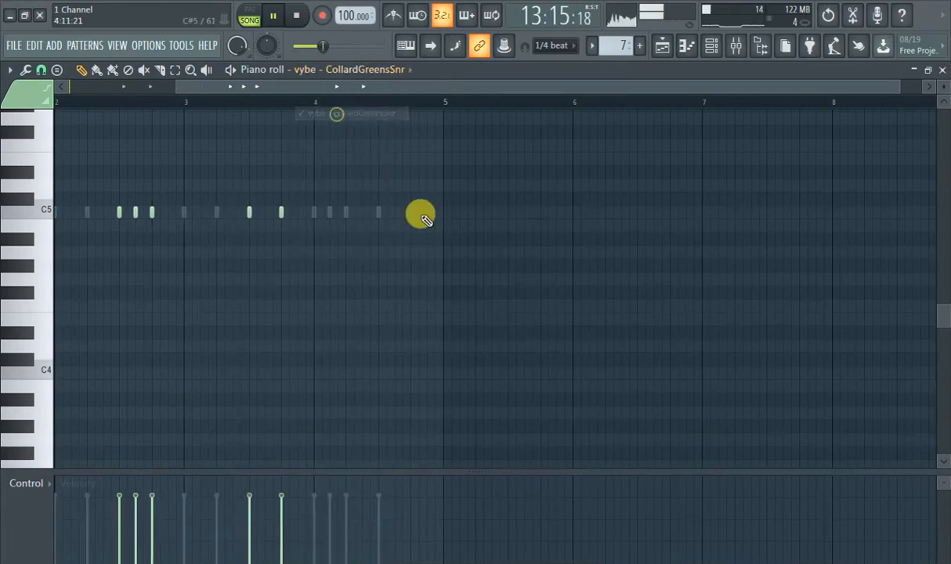
pyautogui.hotkey('ctrl', 'a')
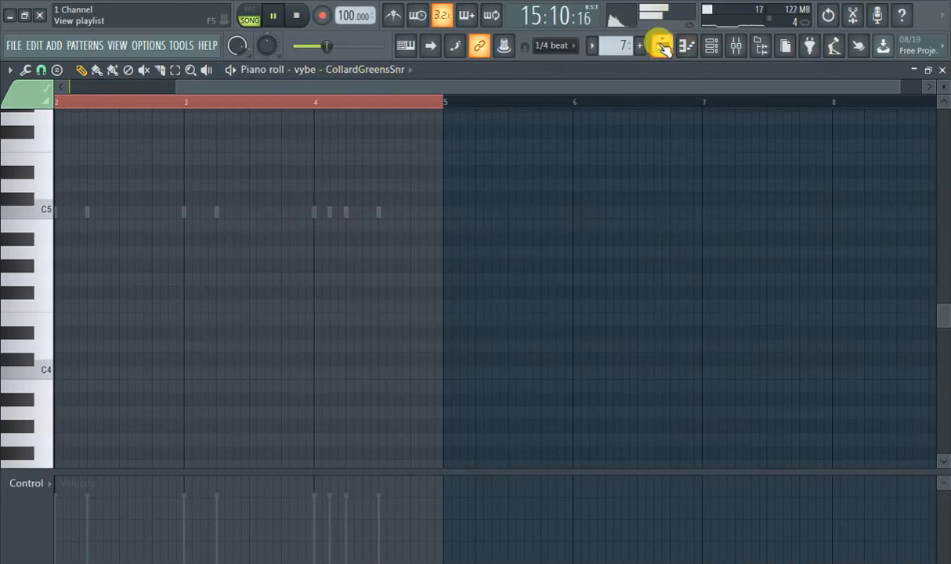
# Delete the second HIP_Kick note in bar 4 of Pattern 7 and return to the playlist.
pyautogui.click(377, 73)
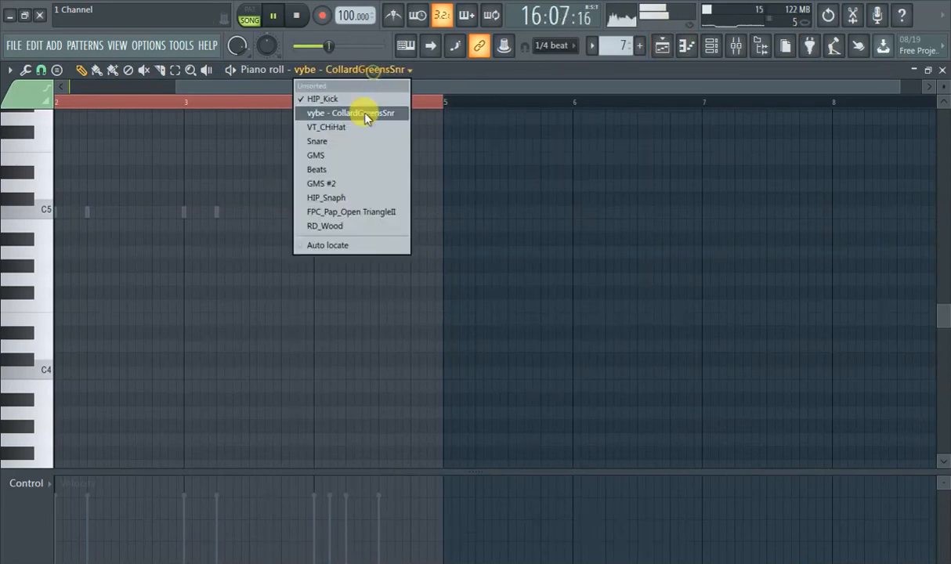
pyautogui.click(340, 99)
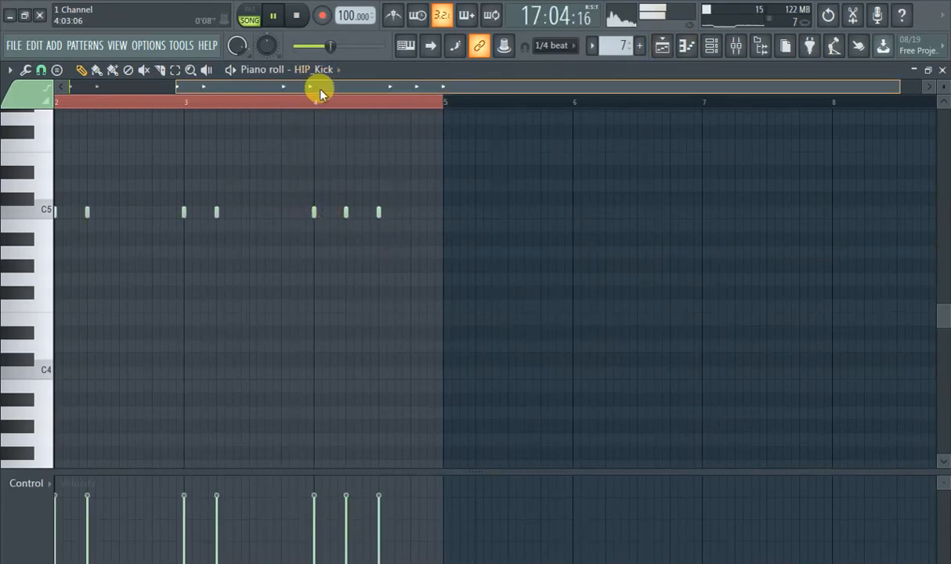
pyautogui.moveTo(319, 87); pyautogui.dragTo(37, 109)
pyautogui.click(662, 45)
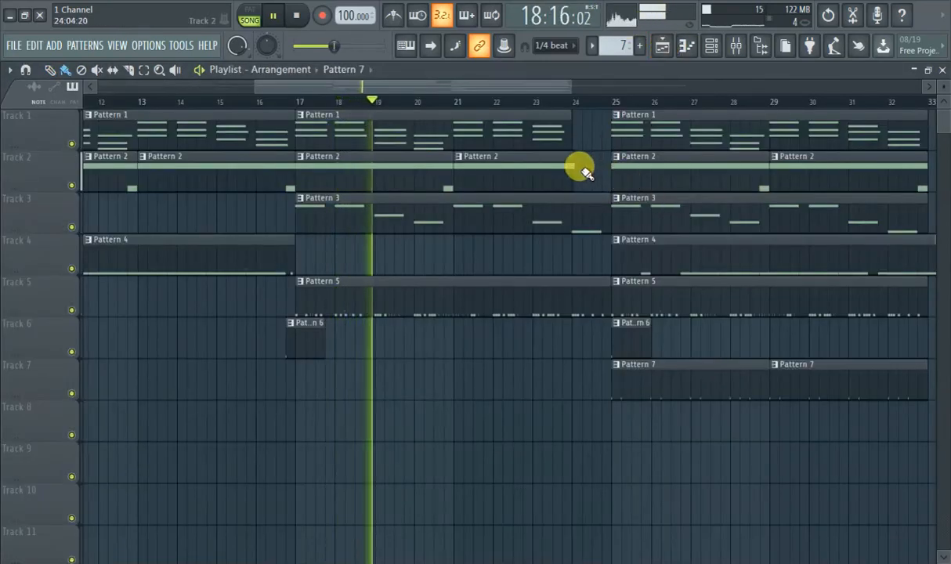
# Trim Track 2's Pattern 2 clip at bar 21 flush with Pattern 1's end, and delete Track 6's Pattern 6 clips near bars 17 and 9.
pyautogui.moveTo(573, 174); pyautogui.dragTo(569, 174)
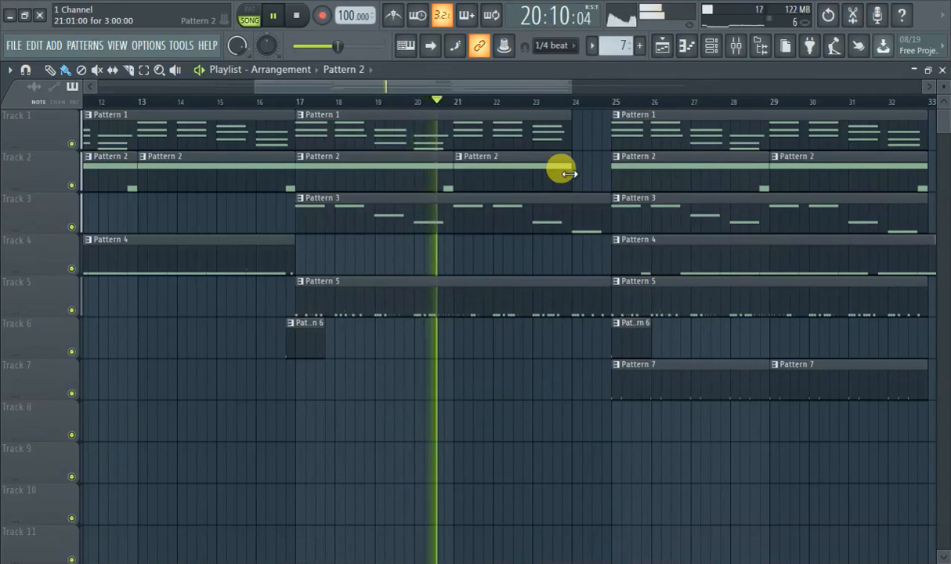
pyautogui.rightClick(323, 356)
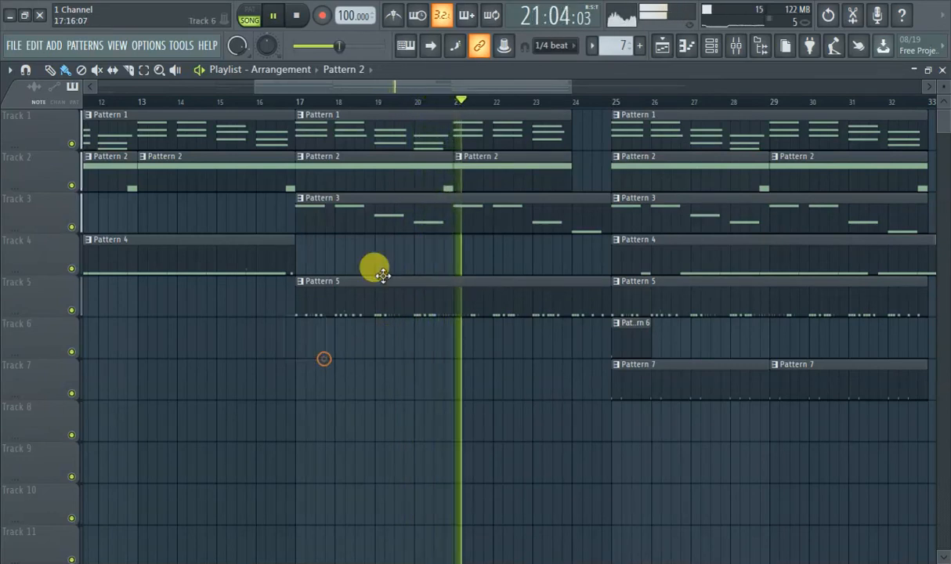
pyautogui.click(333, 70)
pyautogui.moveTo(283, 86); pyautogui.dragTo(33, 106)
pyautogui.rightClick(397, 322)
# Try removing Pattern 6's clip at bar 25 and Pattern 2's clip at bar 29, and restore each clip.
pyautogui.moveTo(204, 87); pyautogui.dragTo(514, 159)
pyautogui.rightClick(322, 342)
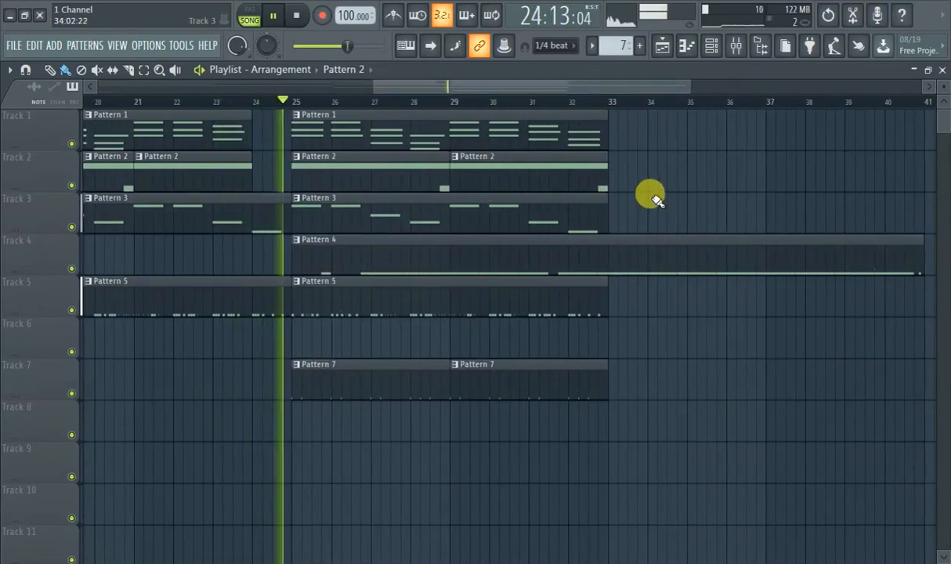
pyautogui.click(324, 322)
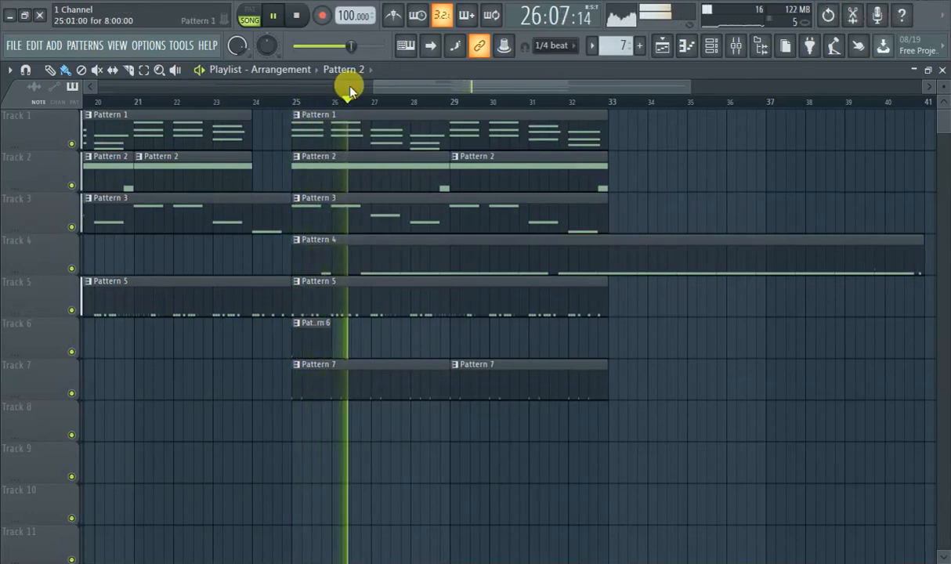
pyautogui.rightClick(572, 152)
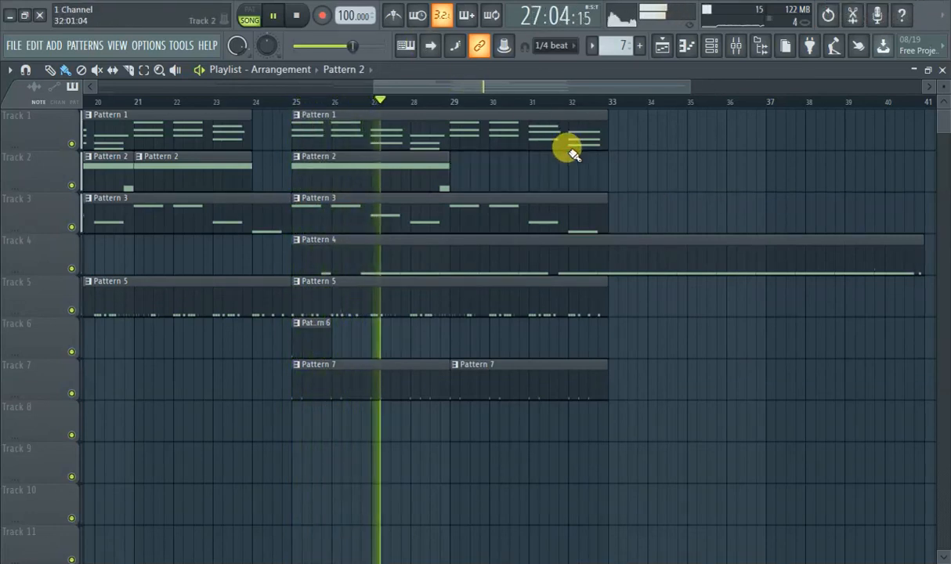
pyautogui.hotkey('ctrl', 'z')
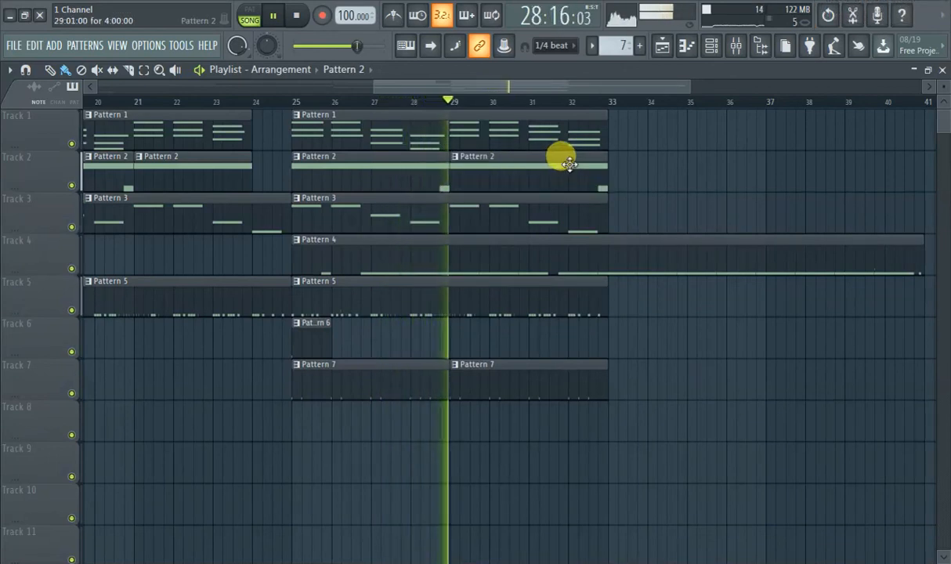
# Add a Pattern 4 clip to Track 8 at bar 25 and a Pattern 1 clip to Track 1 at bar 33.
pyautogui.click(483, 258)
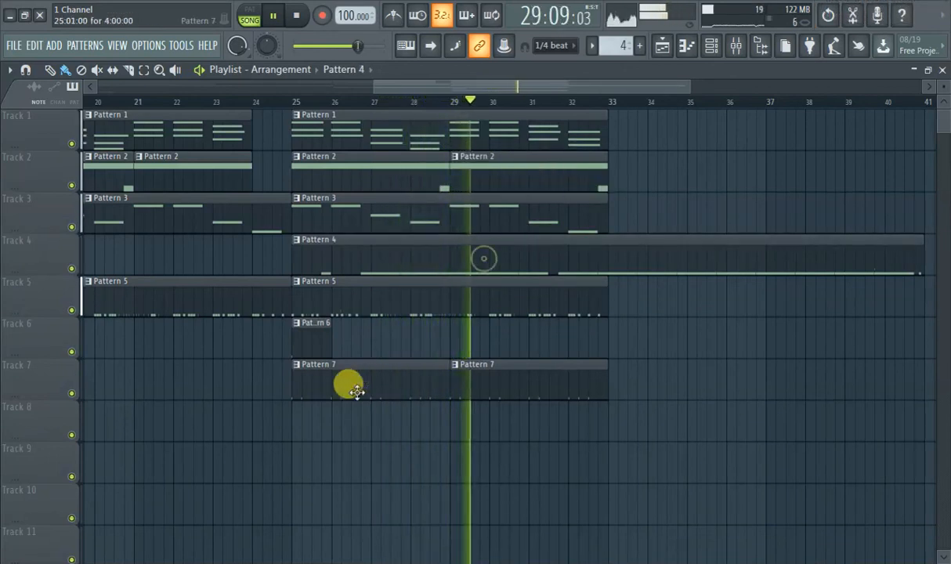
pyautogui.click(287, 425)
pyautogui.scroll(-4, 853, 279)
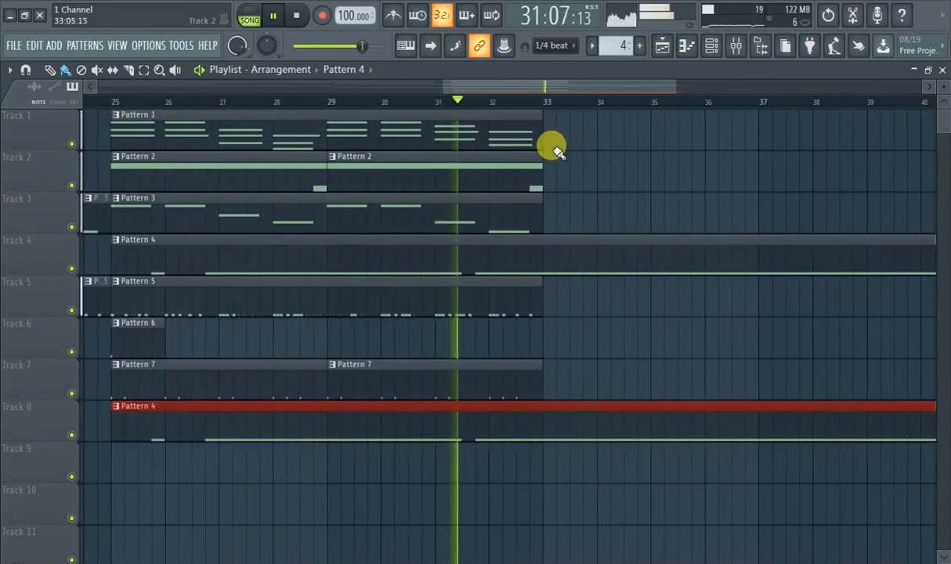
pyautogui.click(537, 123)
pyautogui.click(573, 130)
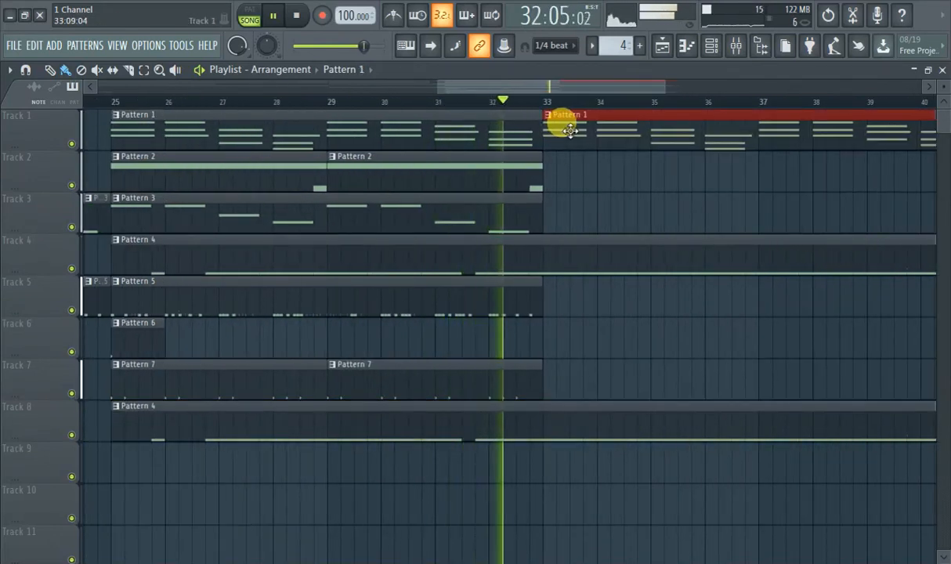
# Add Pattern 2 clips to Track 2 at bars 33 and 37, flush with the preceding clips.
pyautogui.click(544, 165)
pyautogui.click(562, 163)
pyautogui.rightClick(566, 163)
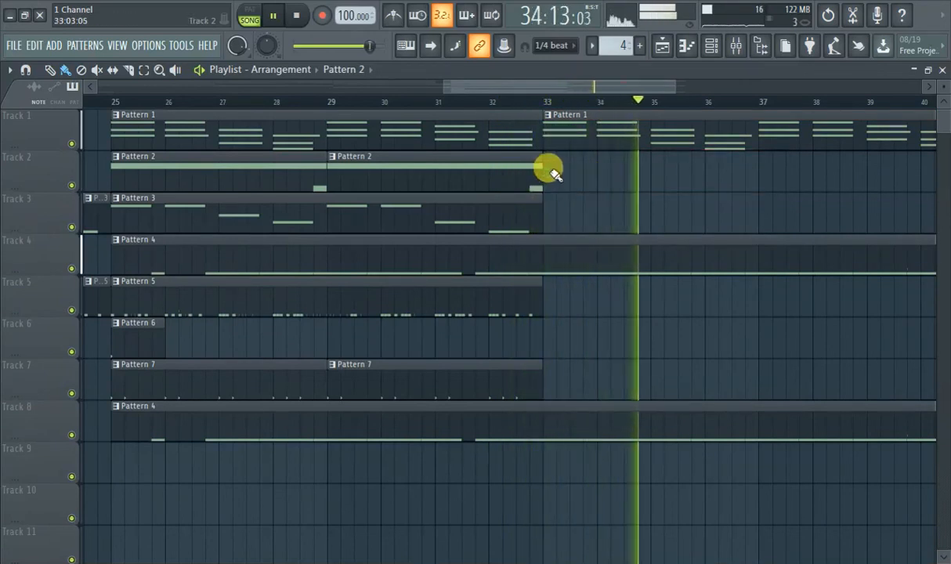
pyautogui.click(564, 163)
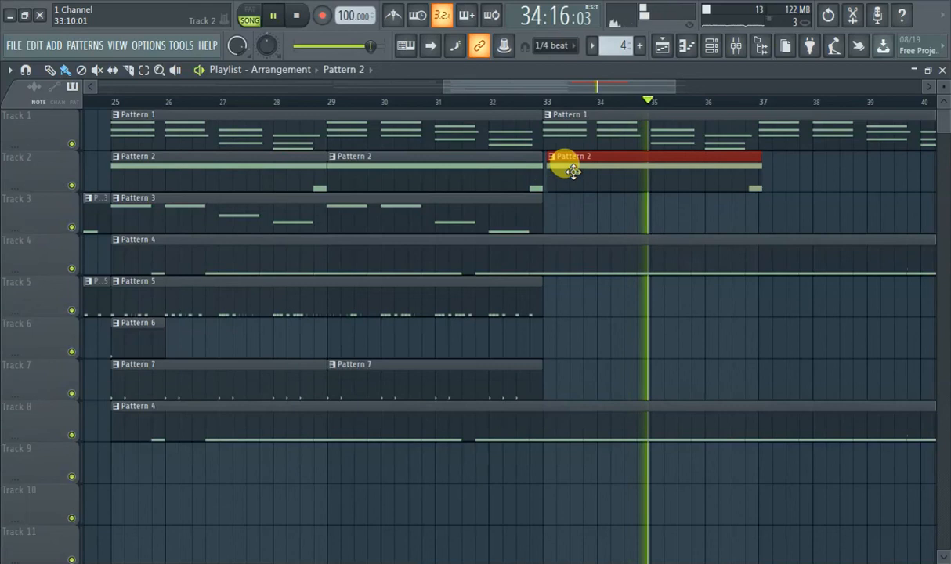
pyautogui.click(774, 165)
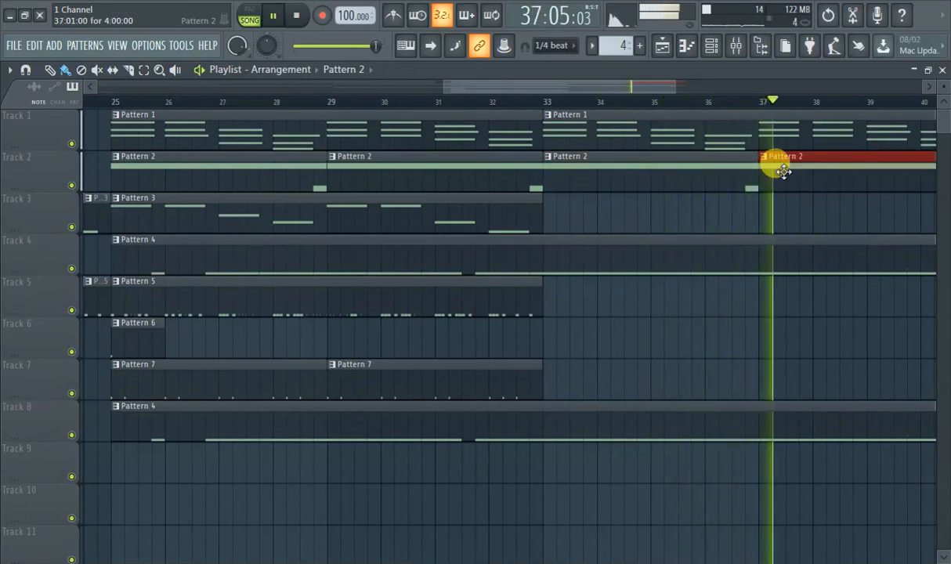
# Try duplicating the whole arrangement from bar 41 onward, and undo the duplication.
pyautogui.moveTo(617, 87)
pyautogui.mouseDown()
pyautogui.moveTo(664, 96)
pyautogui.moveTo(739, 144)
pyautogui.mouseUp()
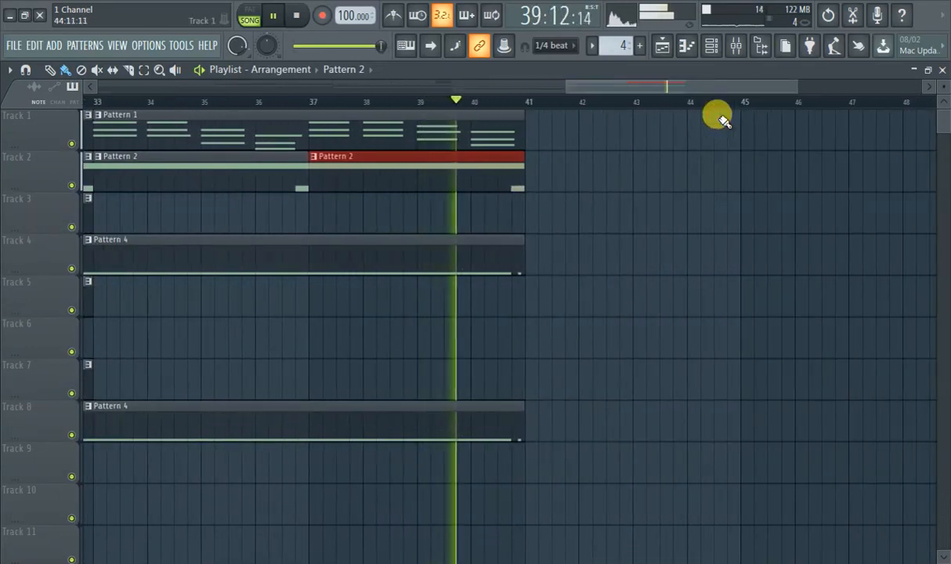
pyautogui.moveTo(673, 85); pyautogui.dragTo(490, 51)
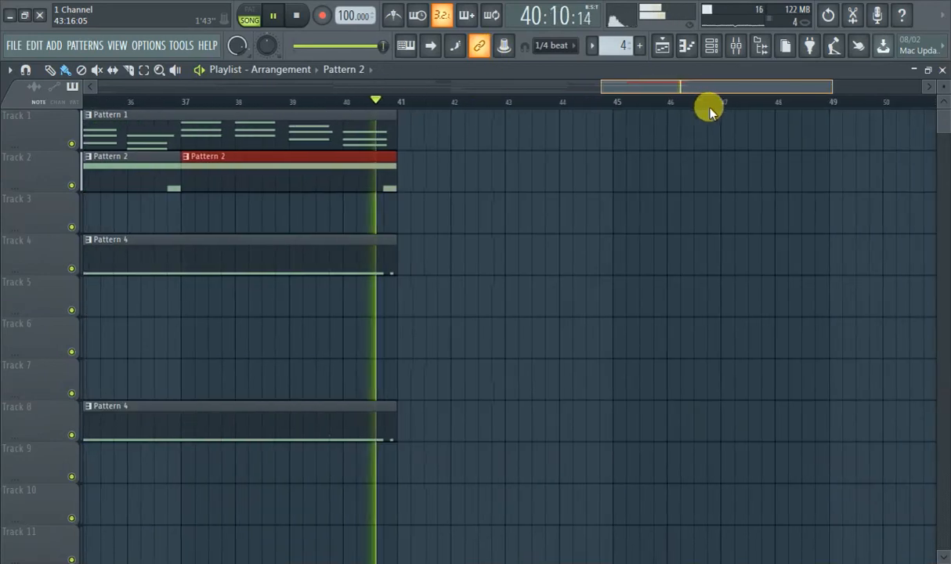
pyautogui.moveTo(699, 88); pyautogui.dragTo(195, 70)
pyautogui.scroll(-3, 475, 235)
pyautogui.scroll(-2, 475, 235)
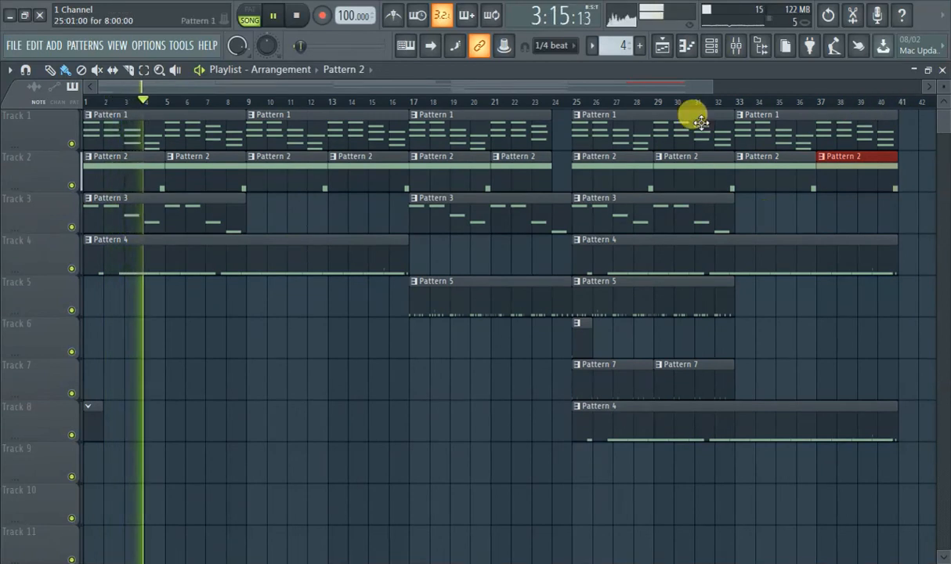
pyautogui.hotkey('ctrl', 'a')
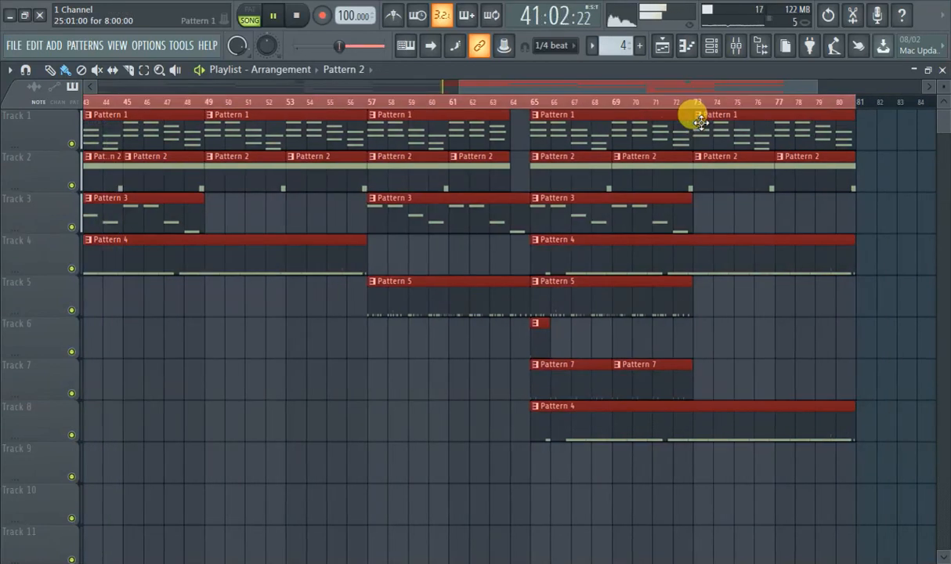
pyautogui.hotkey('ctrl', 'z')
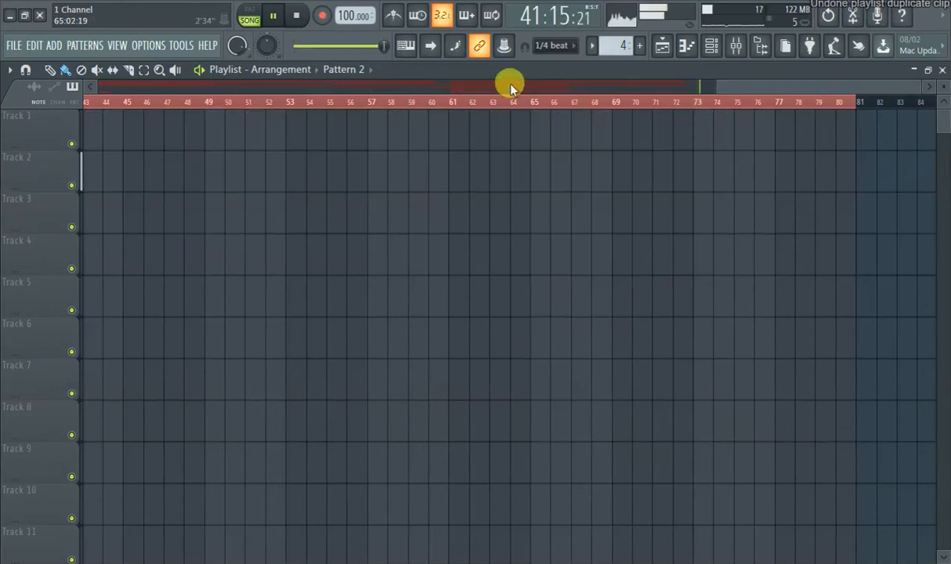
pyautogui.click(724, 89)
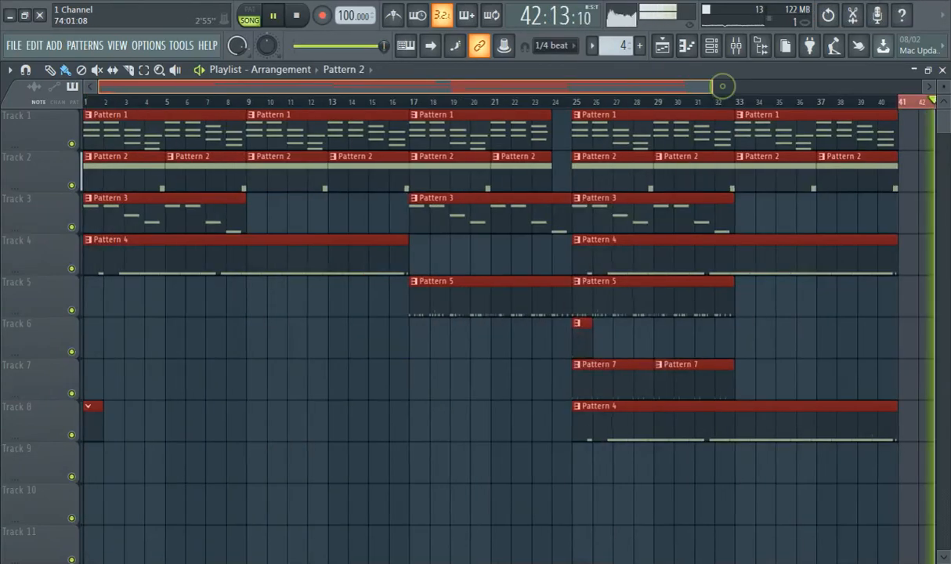
# Duplicate all playlist clips to bar 41 onward again, deselect them and play across the bar 41 transition.
pyautogui.click(192, 97)
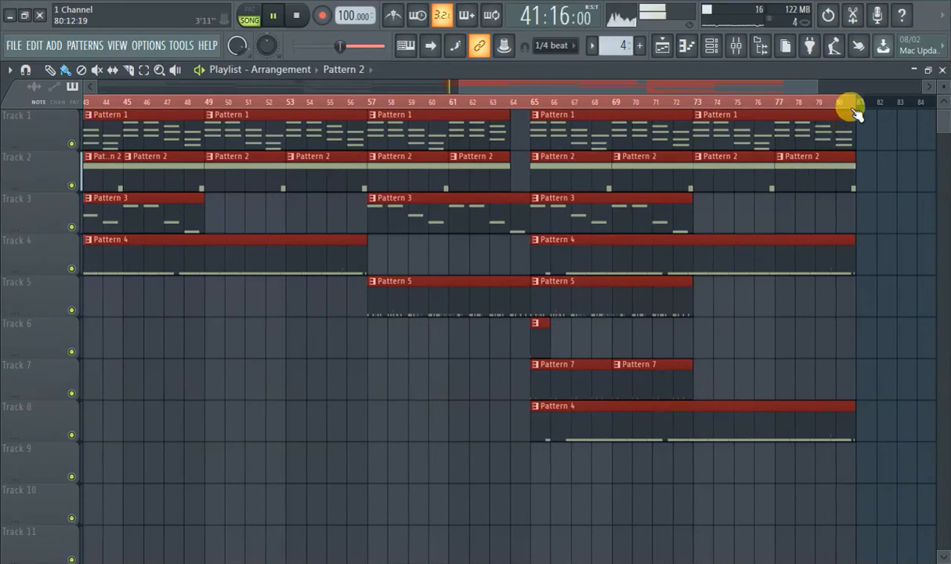
pyautogui.moveTo(487, 84); pyautogui.dragTo(304, 83)
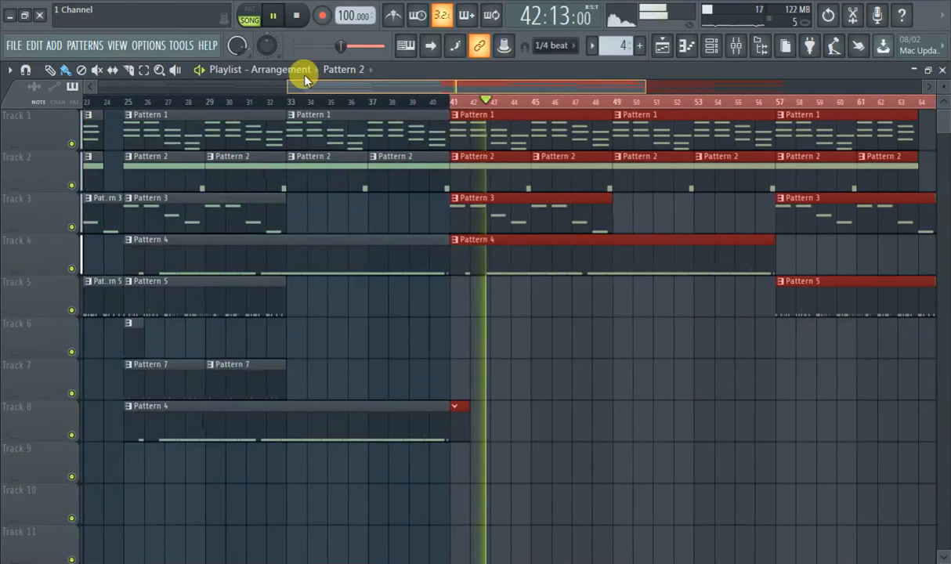
pyautogui.click(357, 100)
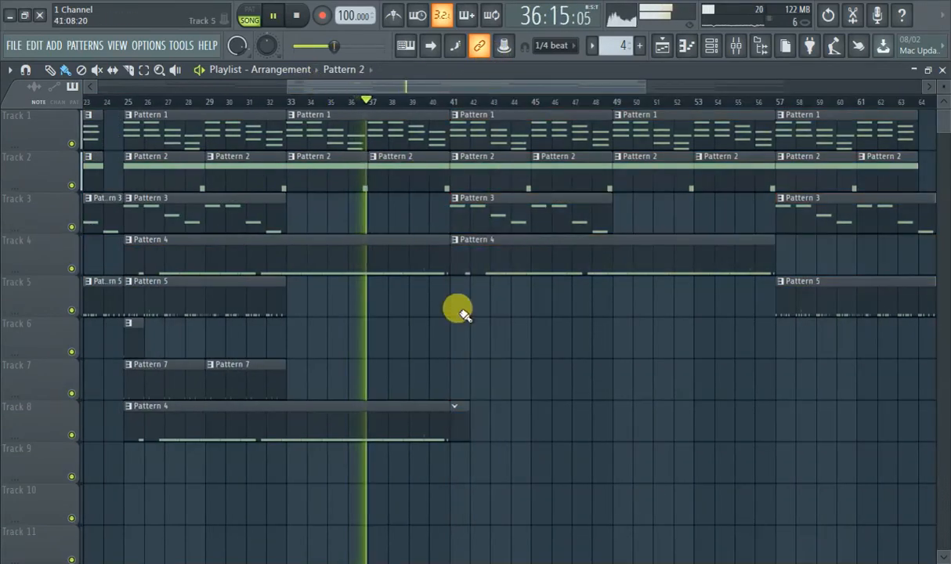
pyautogui.scroll(-1, 452, 286)
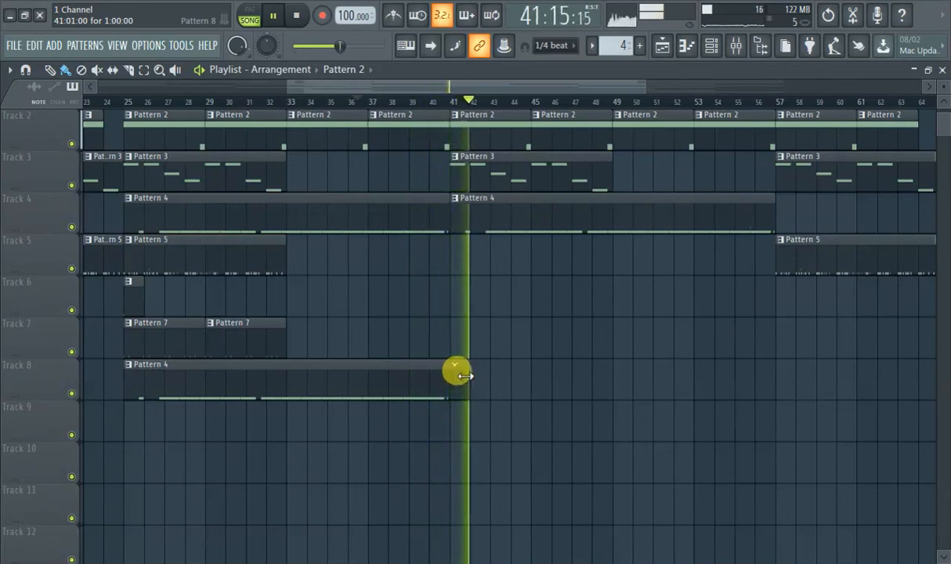
# Restore the selection of the duplicated clips from bar 41 onward and delete them.
pyautogui.moveTo(371, 84); pyautogui.dragTo(99, 135)
pyautogui.click(101, 104)
pyautogui.moveTo(270, 86); pyautogui.dragTo(621, 168)
pyautogui.hotkey('ctrl', 'z')
pyautogui.hotkey('ctrl', 'z')
pyautogui.hotkey('ctrl', 'z')
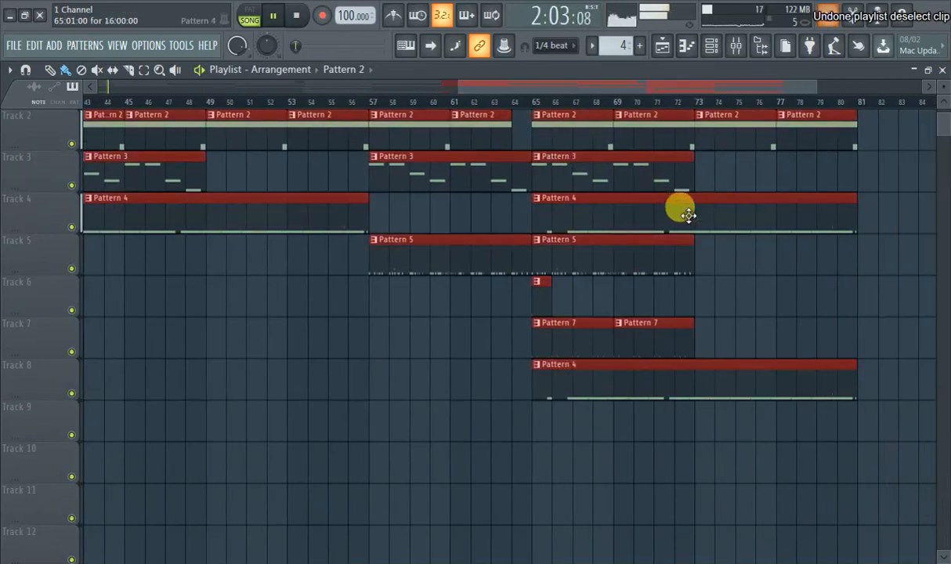
pyautogui.press('Delete')
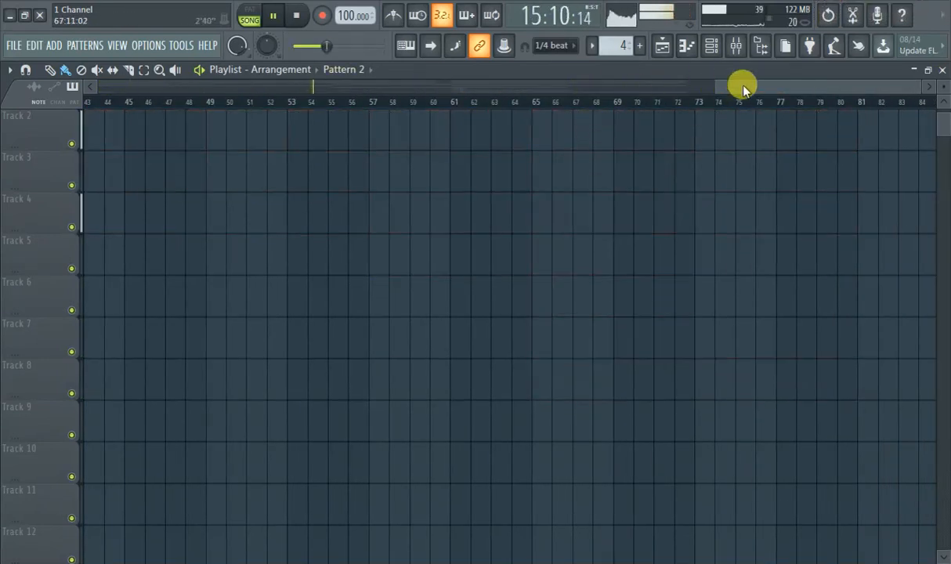
# Select Pattern 8, place its clip on Track 9 at bar 1, and delete the bar 1 clip from Track 8.
pyautogui.click(141, 104)
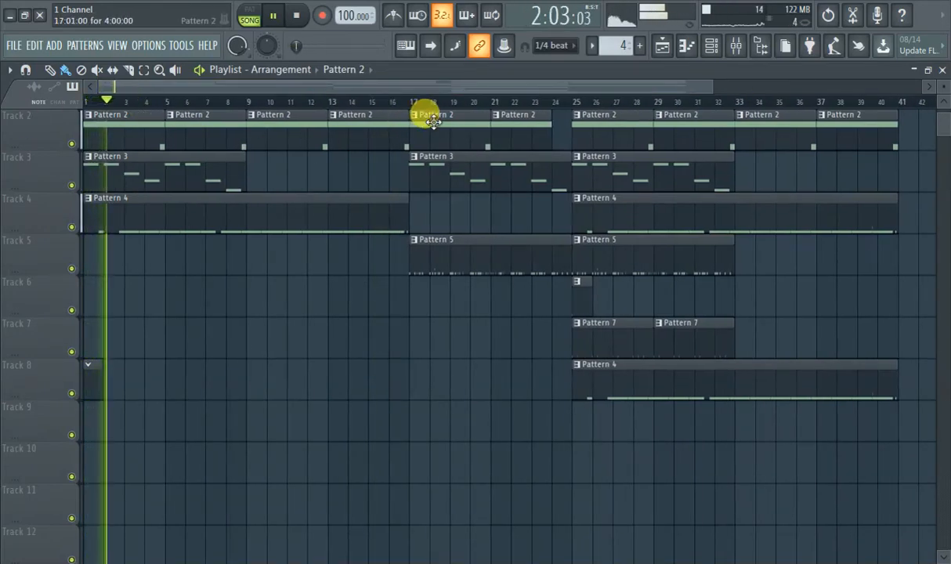
pyautogui.scroll(1, 470, 109)
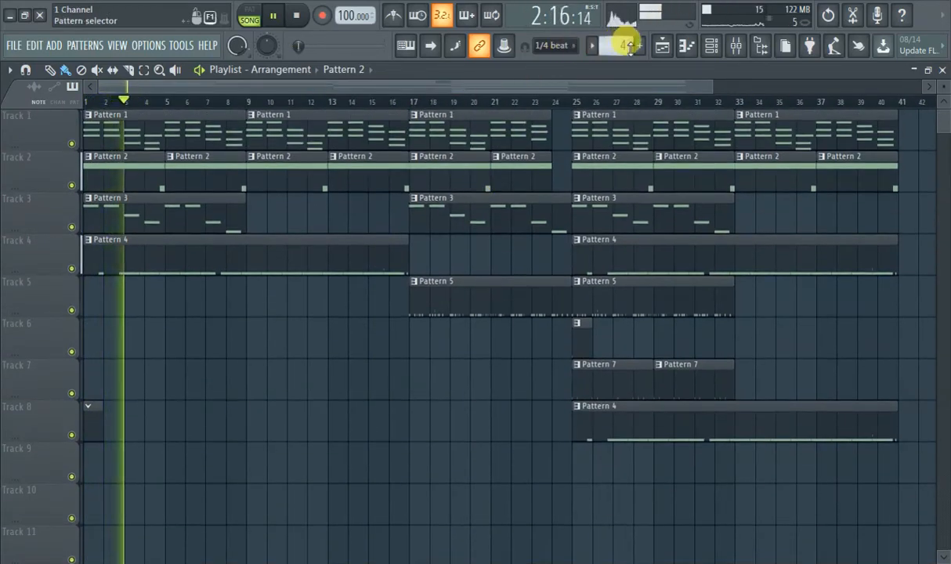
pyautogui.click(638, 45)
pyautogui.scroll(-1, 89, 431)
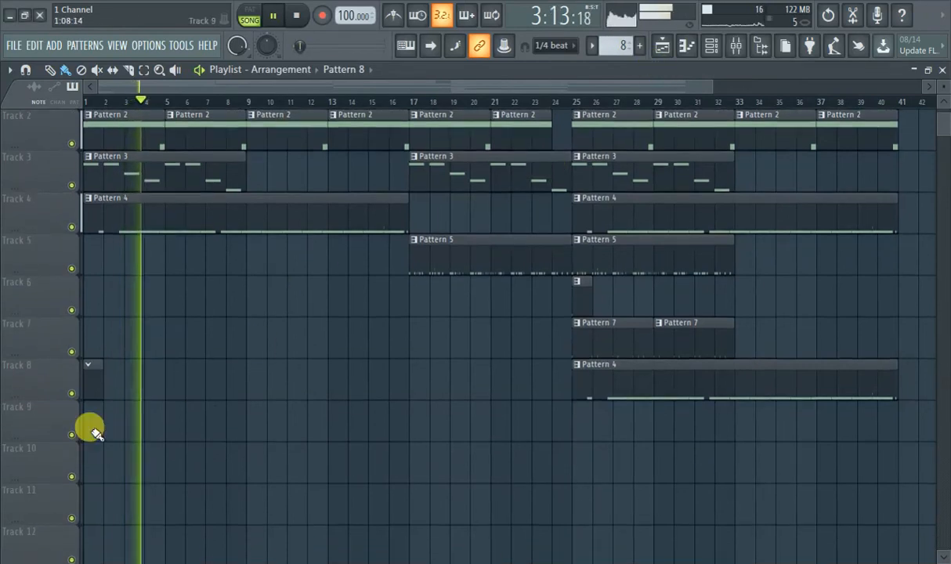
pyautogui.click(93, 408)
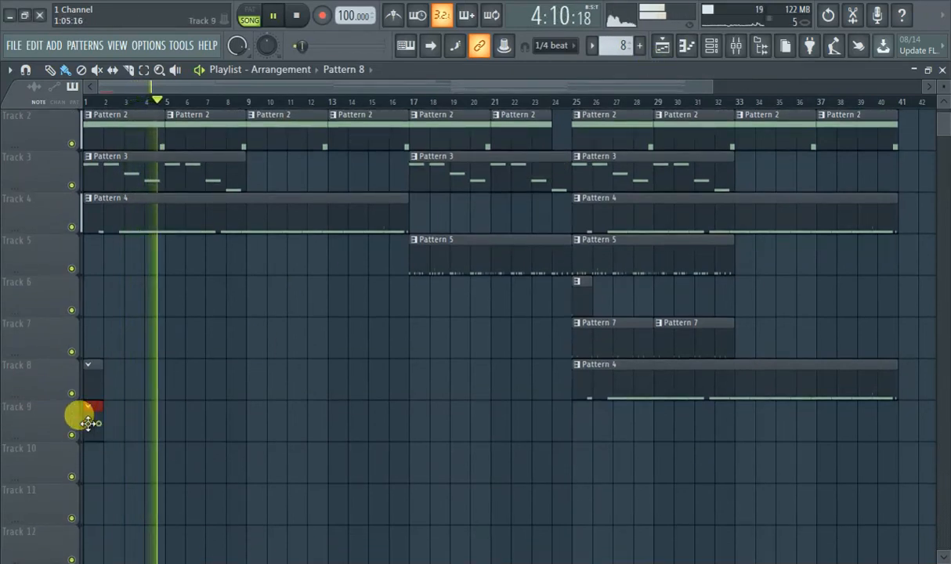
pyautogui.rightClick(97, 388)
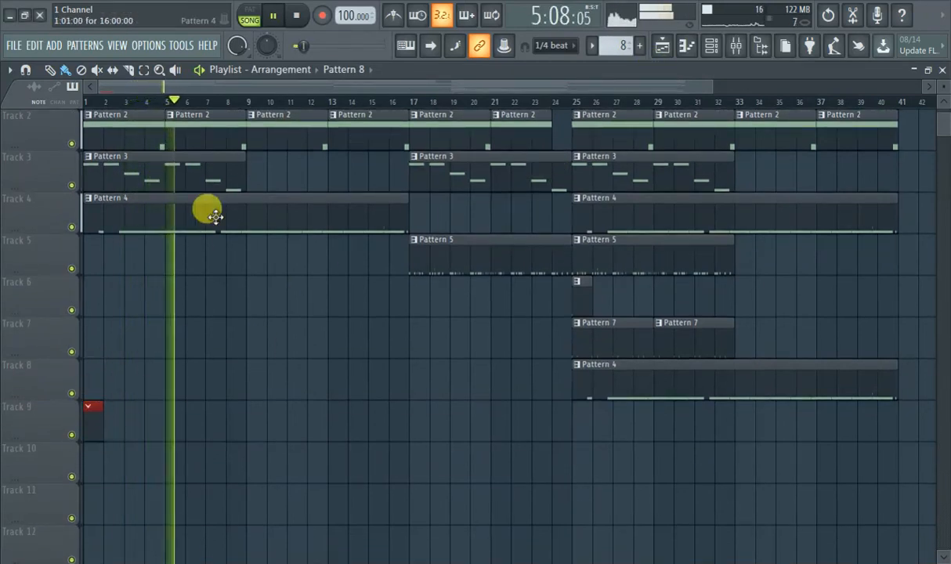
# Set the audio input of mixer Insert 8 to mono In 1 and check the recording filter options.
pyautogui.click(736, 47)
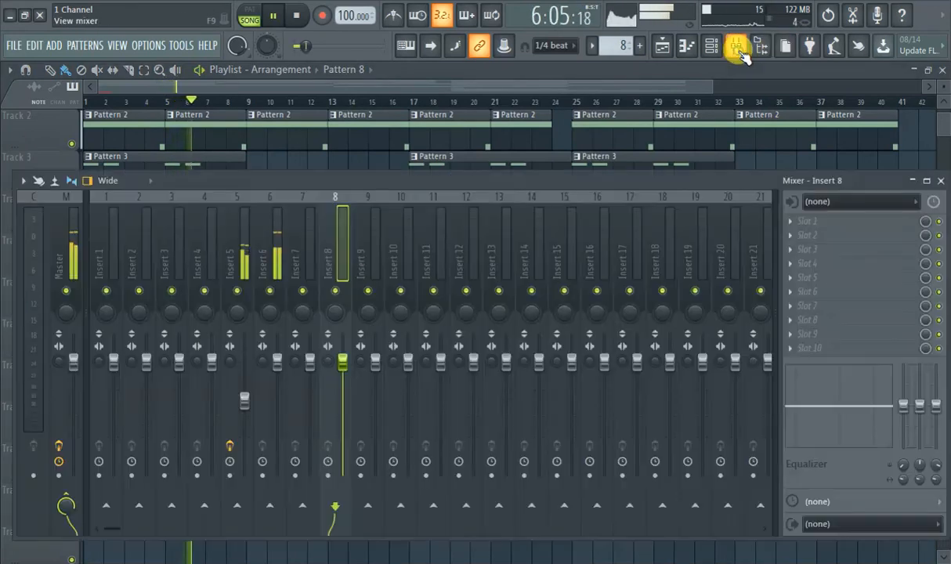
pyautogui.click(832, 202)
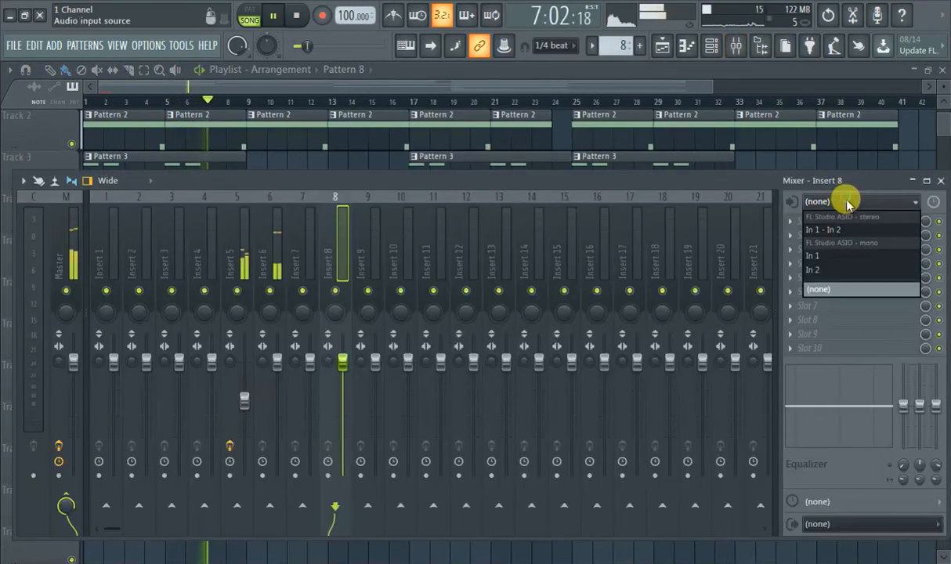
pyautogui.click(857, 248)
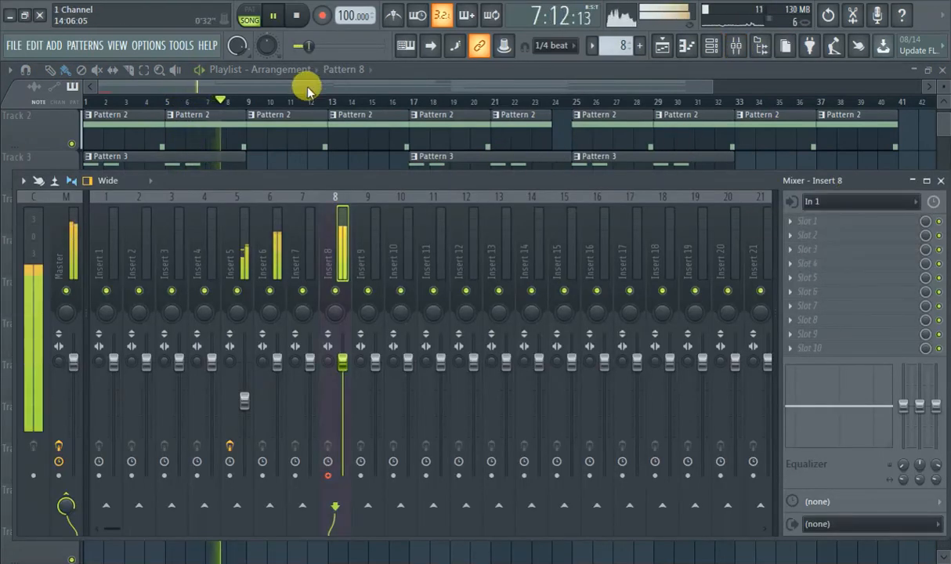
pyautogui.rightClick(319, 19)
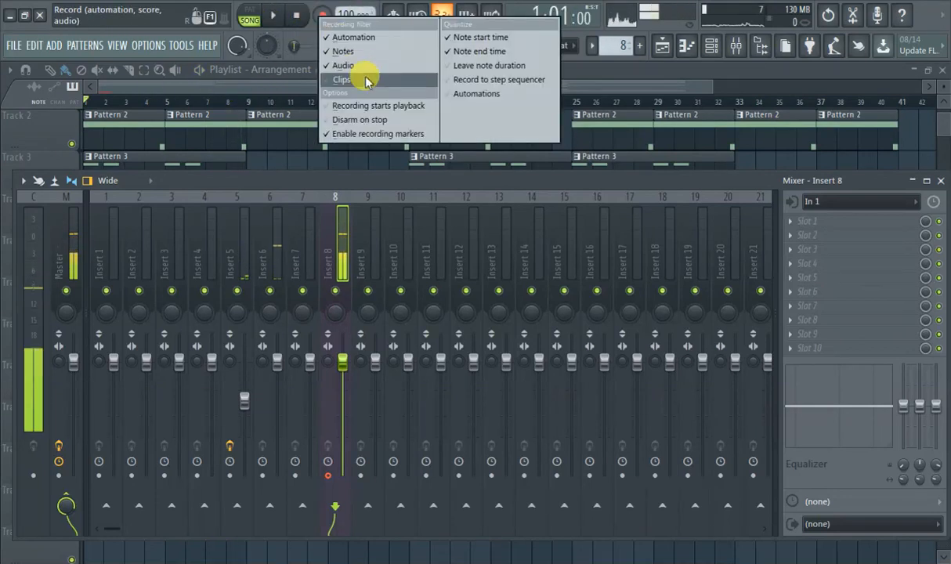
pyautogui.click(292, 1)
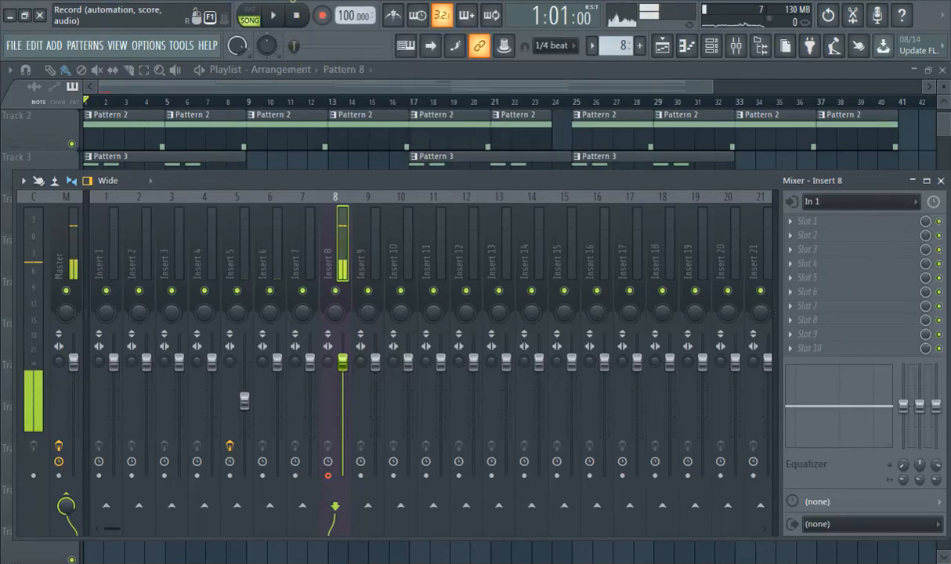
pyautogui.click(321, 17)
# Load Fruity Vocoder into the first effect slot of mixer Insert 8.
pyautogui.click(820, 225)
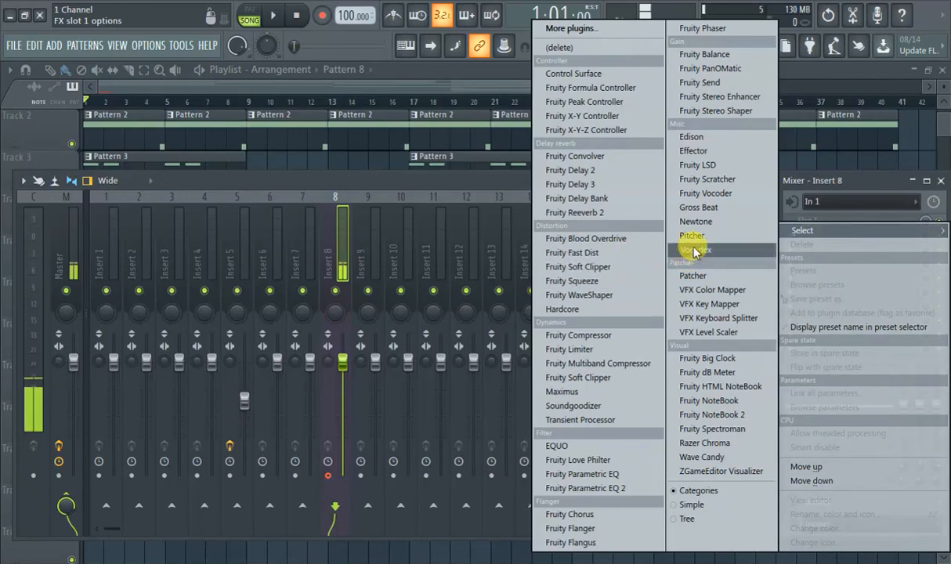
pyautogui.click(704, 194)
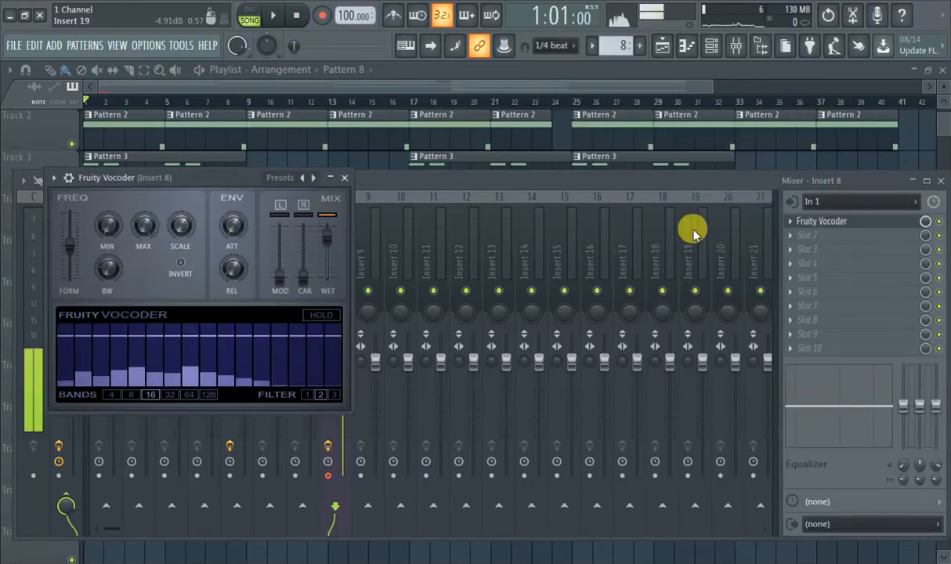
pyautogui.click(531, 181)
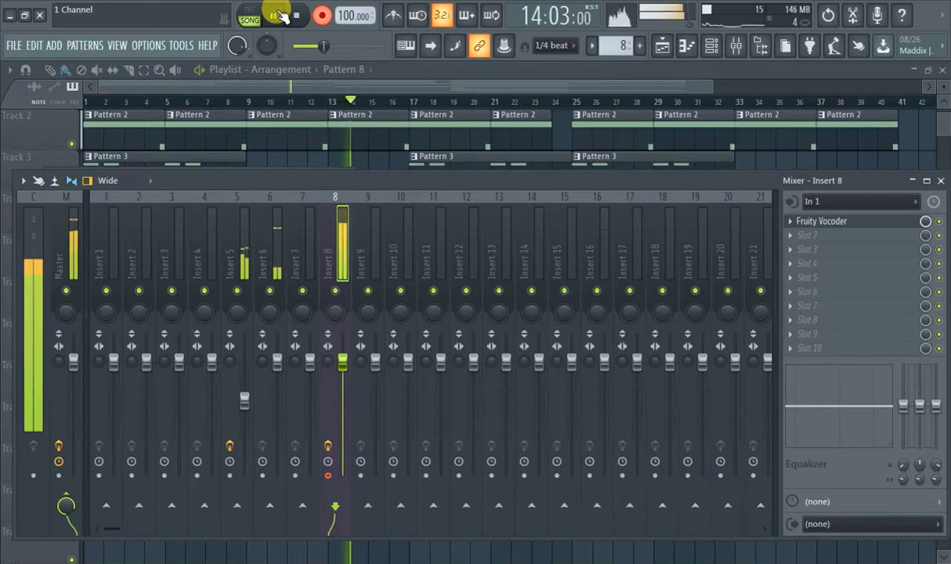
pyautogui.click(845, 199)
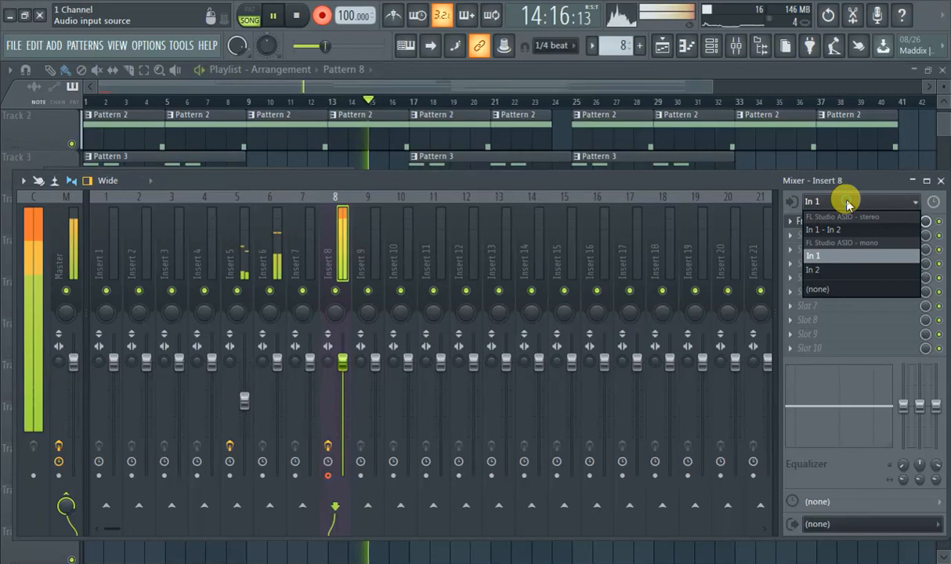
pyautogui.click(848, 204)
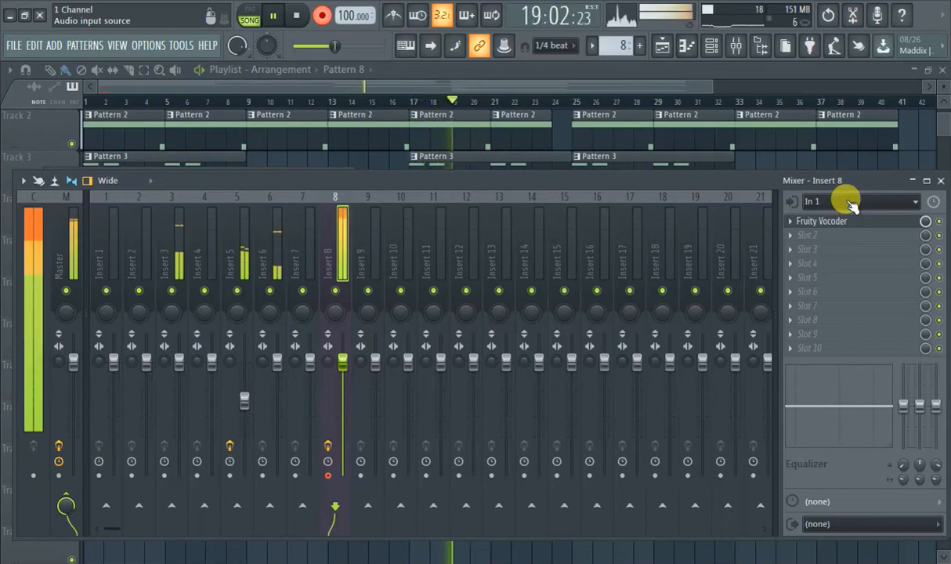
pyautogui.click(851, 202)
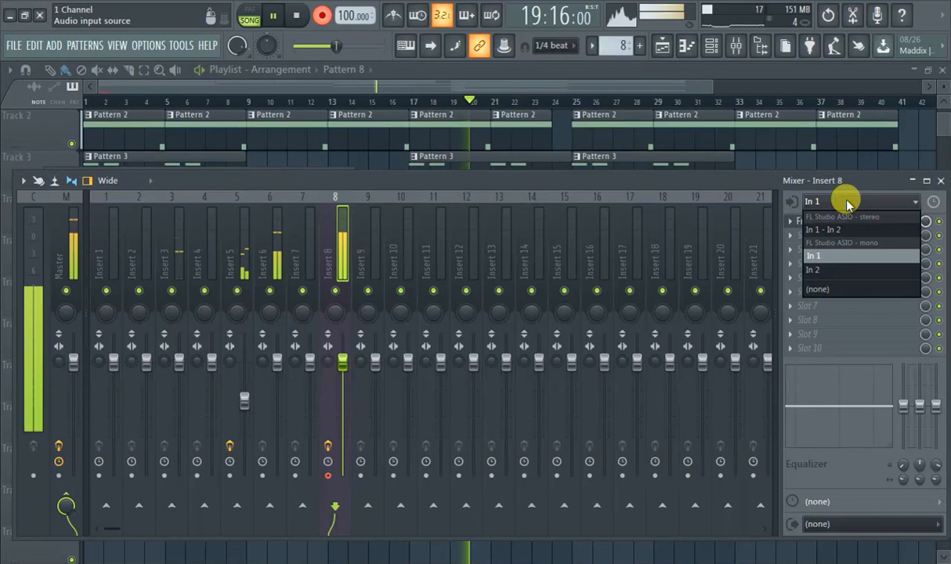
pyautogui.click(852, 202)
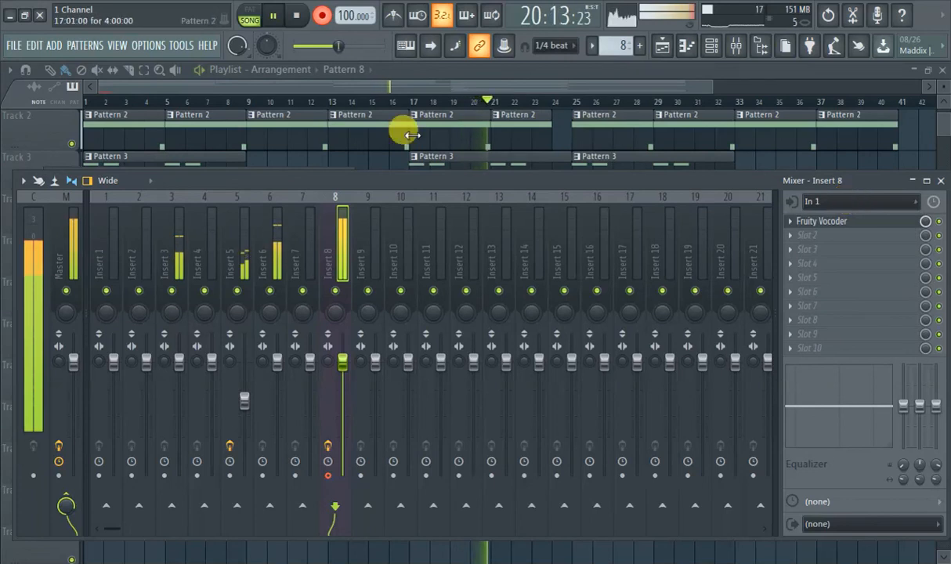
# Bring the playlist into view and delete both Pattern 7 clips from Track 7 at bars 25 and 29.
pyautogui.click(430, 89)
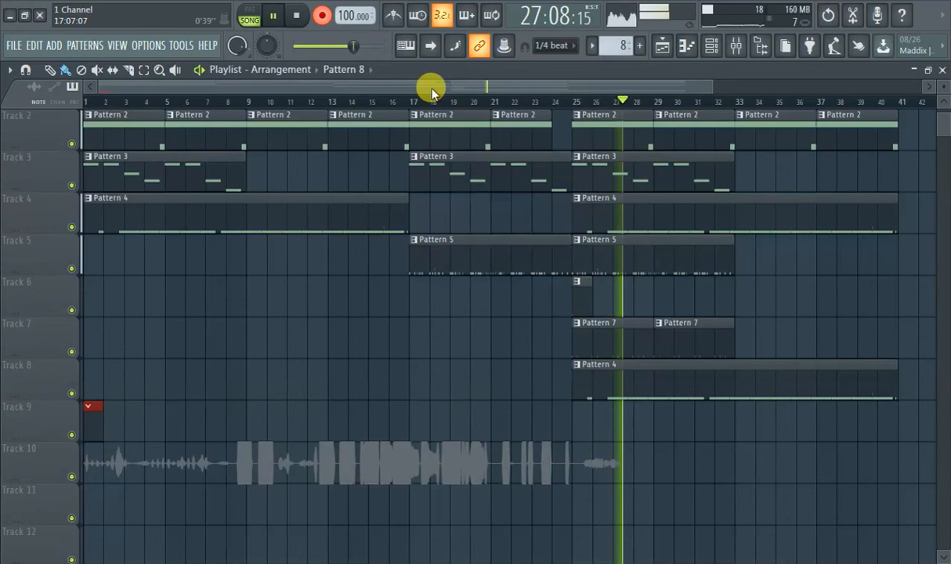
pyautogui.rightClick(618, 337)
pyautogui.rightClick(689, 337)
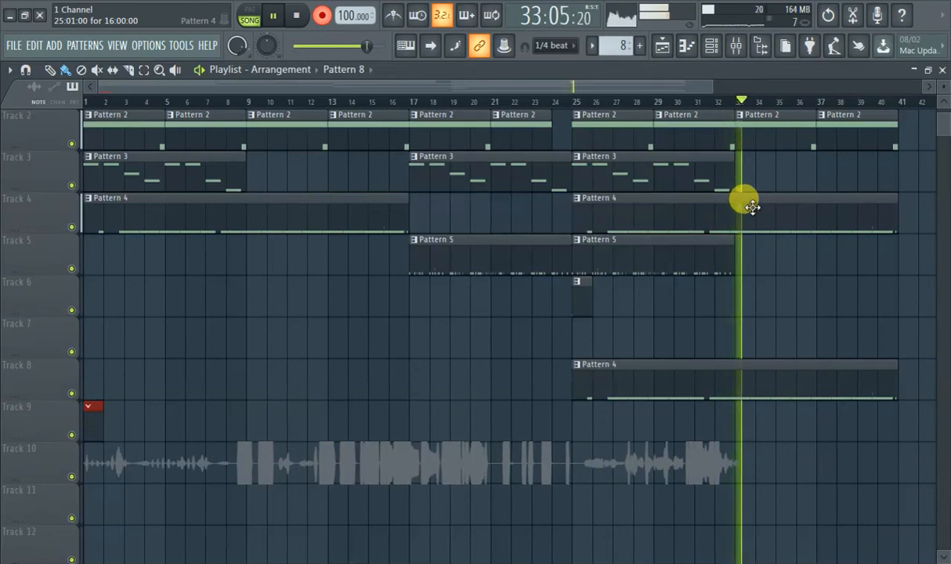
# Turn off recording and set the audio input of mixer Insert 8 to (none).
pyautogui.scroll(1, 759, 204)
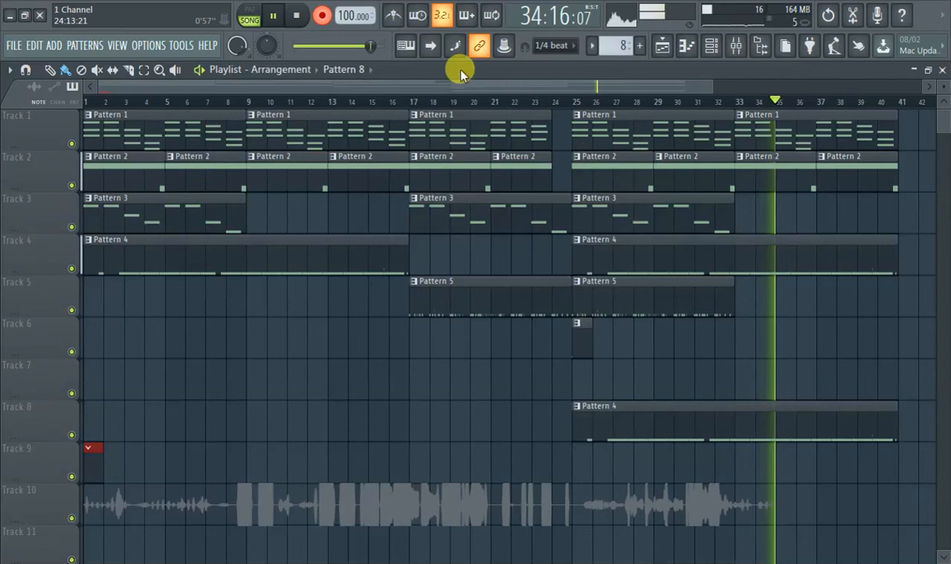
pyautogui.click(321, 15)
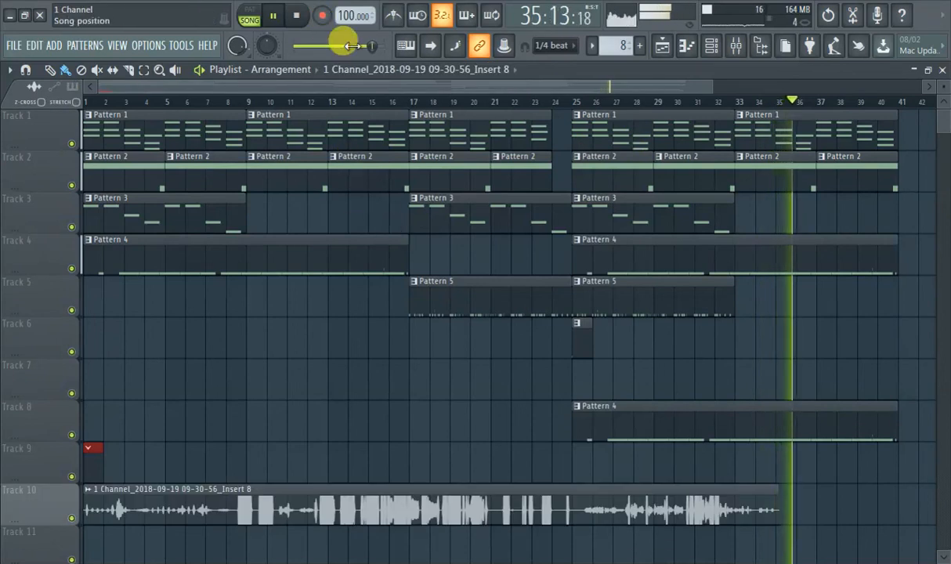
pyautogui.click(742, 50)
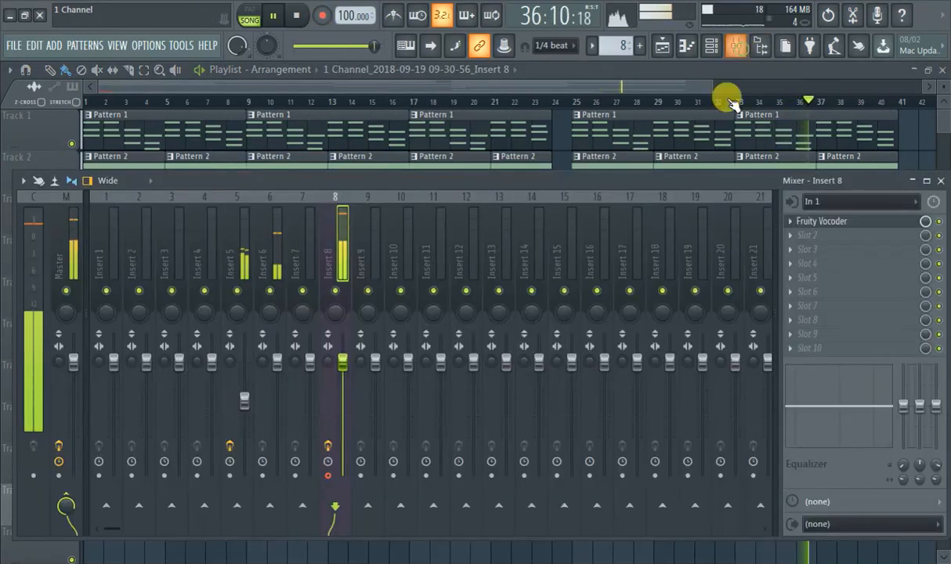
pyautogui.click(816, 203)
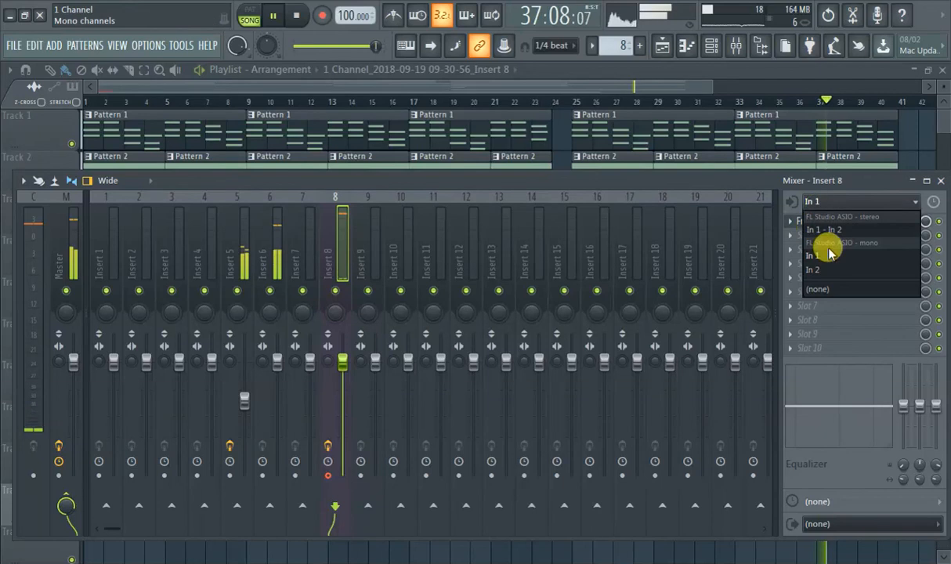
pyautogui.click(841, 289)
# Play the song back from the start and slightly lower the volume fader of mixer Insert 8.
pyautogui.moveTo(358, 44); pyautogui.dragTo(290, 44)
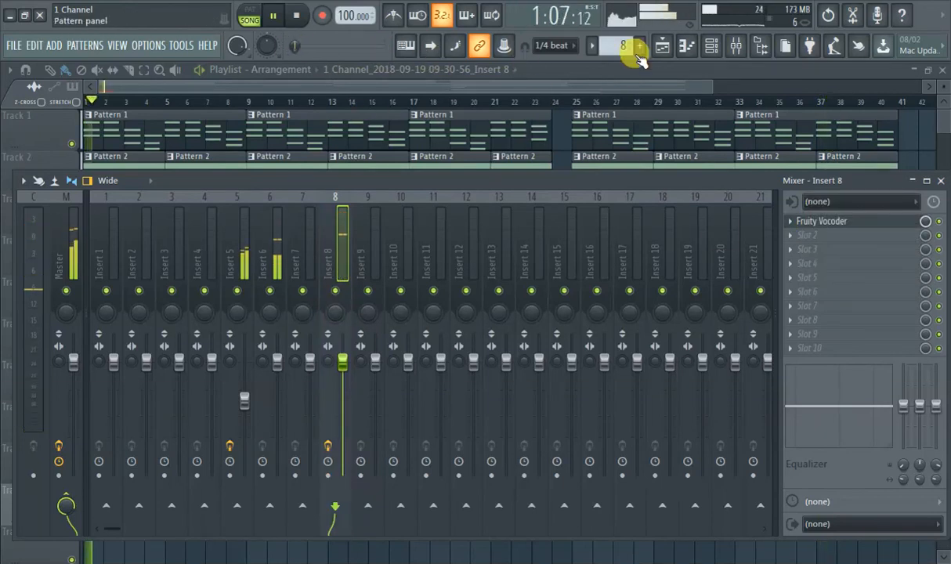
pyautogui.click(662, 49)
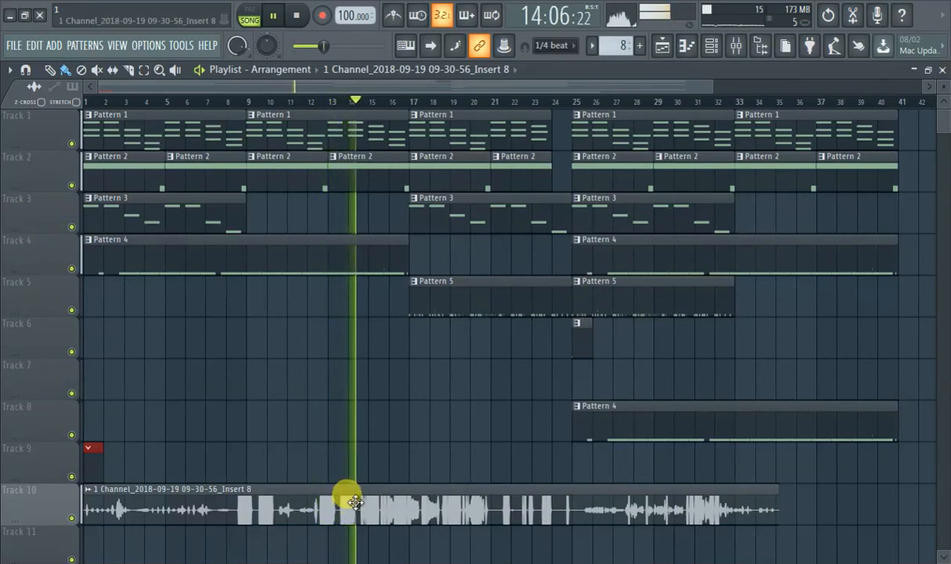
pyautogui.click(733, 44)
pyautogui.moveTo(342, 360); pyautogui.dragTo(343, 373)
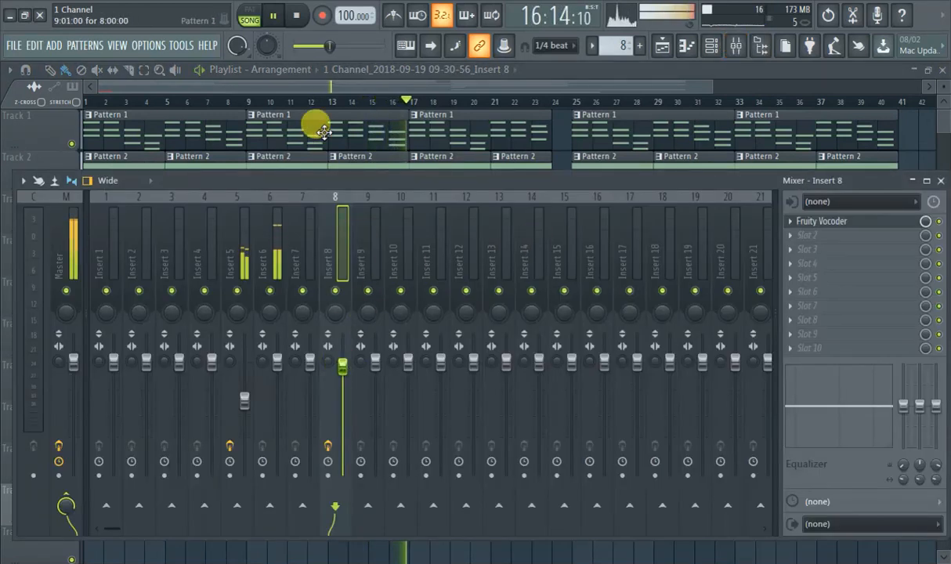
# Open the channel settings of the recorded audio clip on Track 10, set its volume to about 42% and lower its pitch.
pyautogui.click(285, 76)
pyautogui.doubleClick(188, 505)
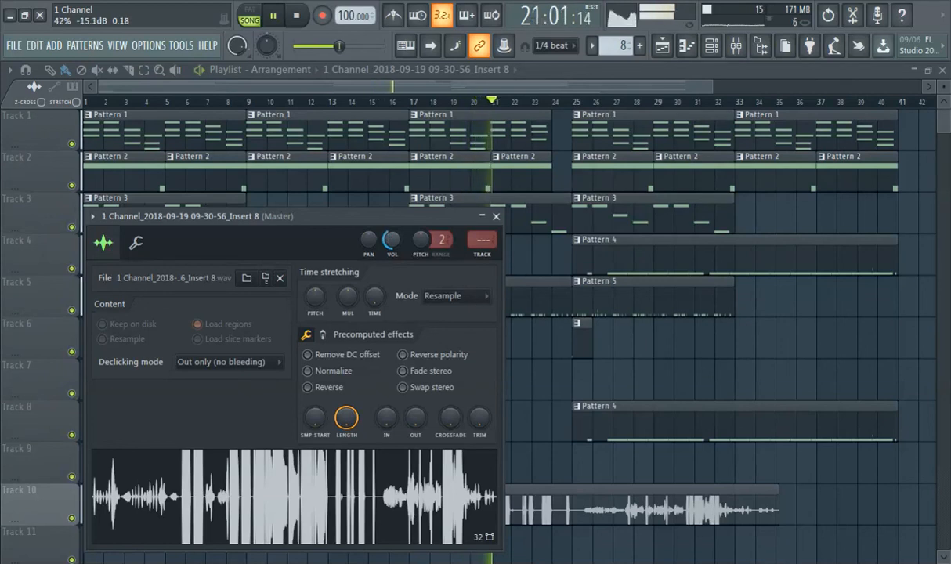
pyautogui.moveTo(368, 248); pyautogui.dragTo(420, 271)
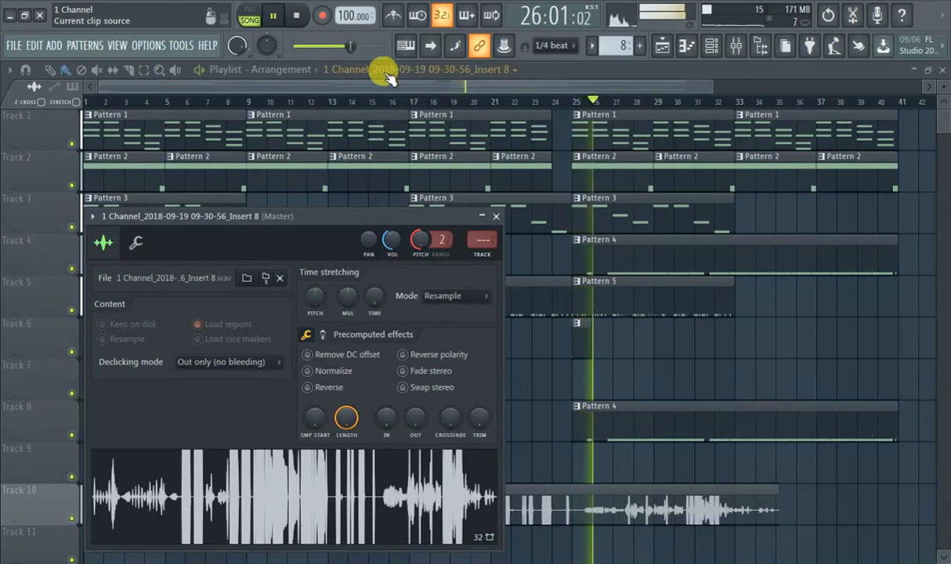
# Replay the song from the start, set the recorded clip's pitch to about -41 cents, and pause playback.
pyautogui.moveTo(352, 46); pyautogui.dragTo(291, 44)
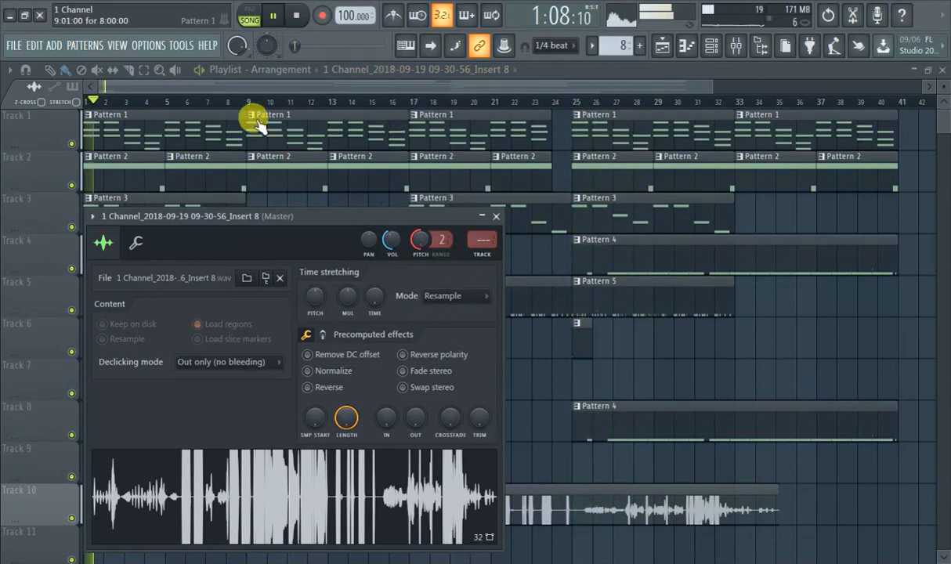
pyautogui.moveTo(420, 239); pyautogui.dragTo(420, 258)
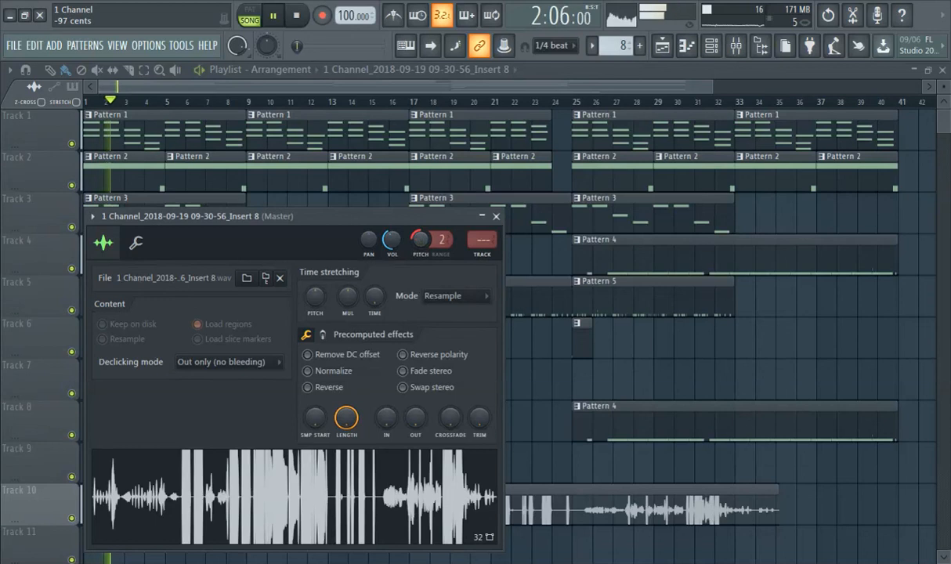
pyautogui.click(195, 81)
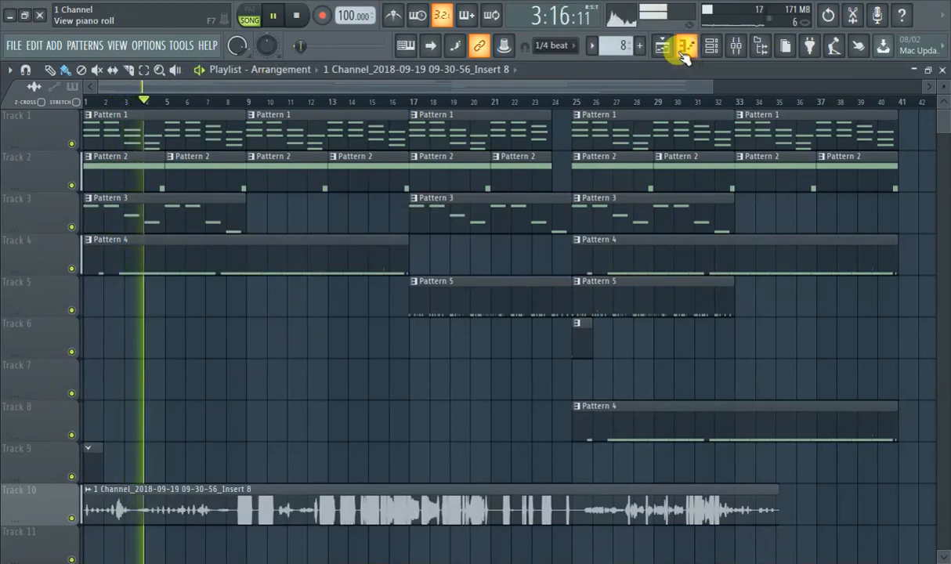
pyautogui.doubleClick(156, 495)
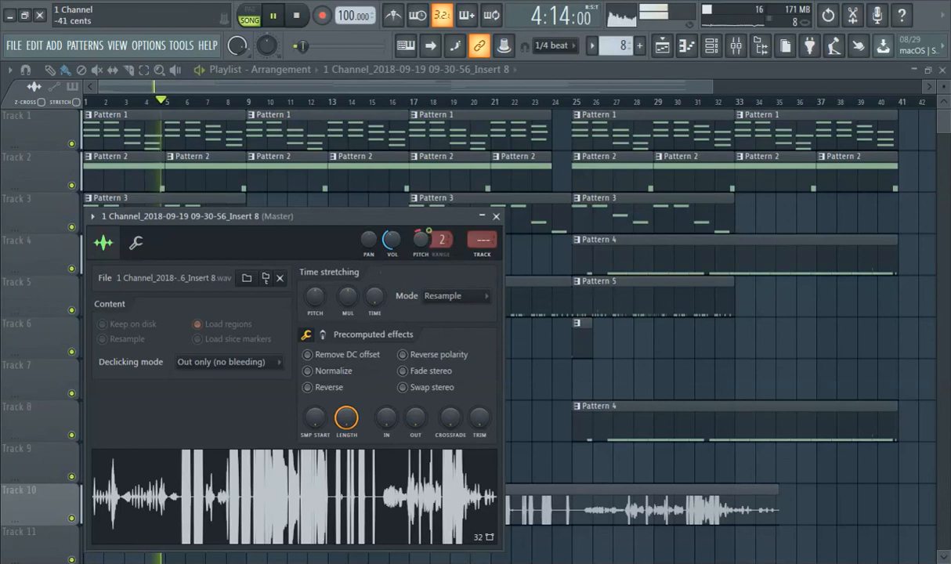
pyautogui.click(235, 89)
pyautogui.click(273, 20)
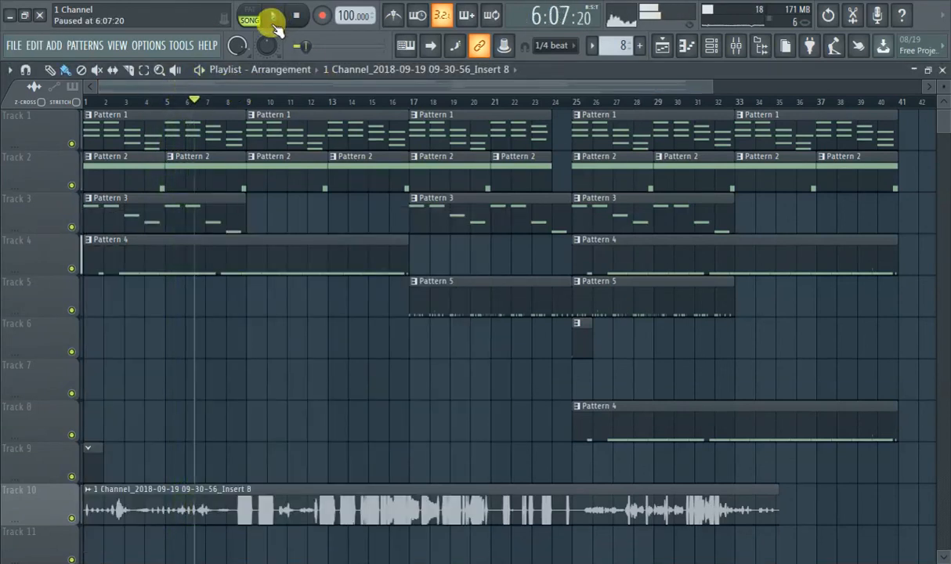
# Start a wave file export of the project named great beat in the Downloads folder.
pyautogui.click(15, 47)
pyautogui.moveTo(104, 179)
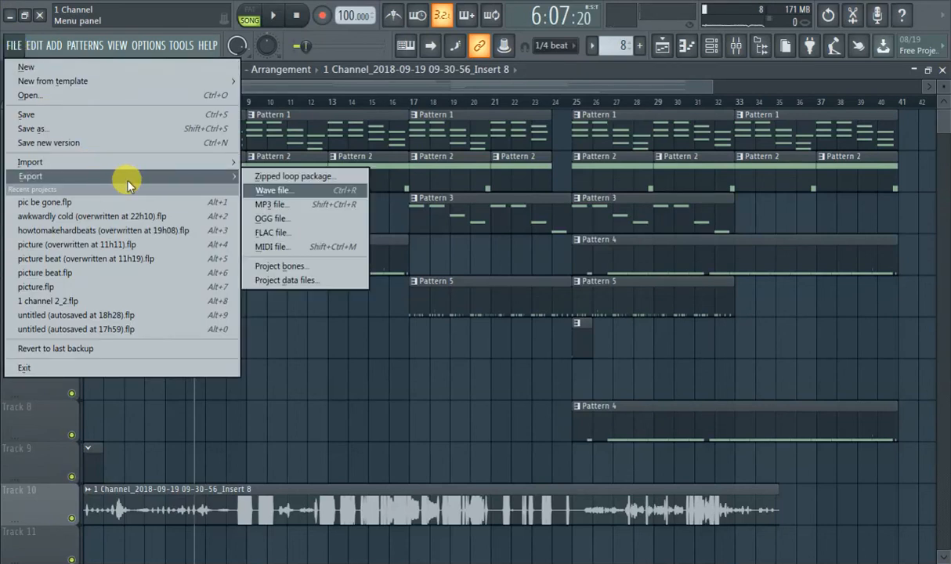
pyautogui.click(258, 190)
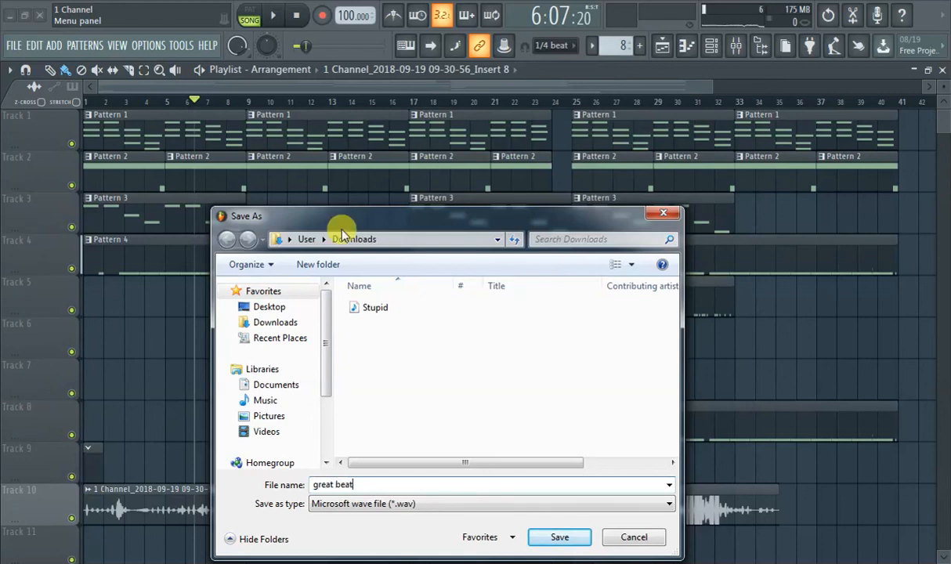
pyautogui.press('Return')
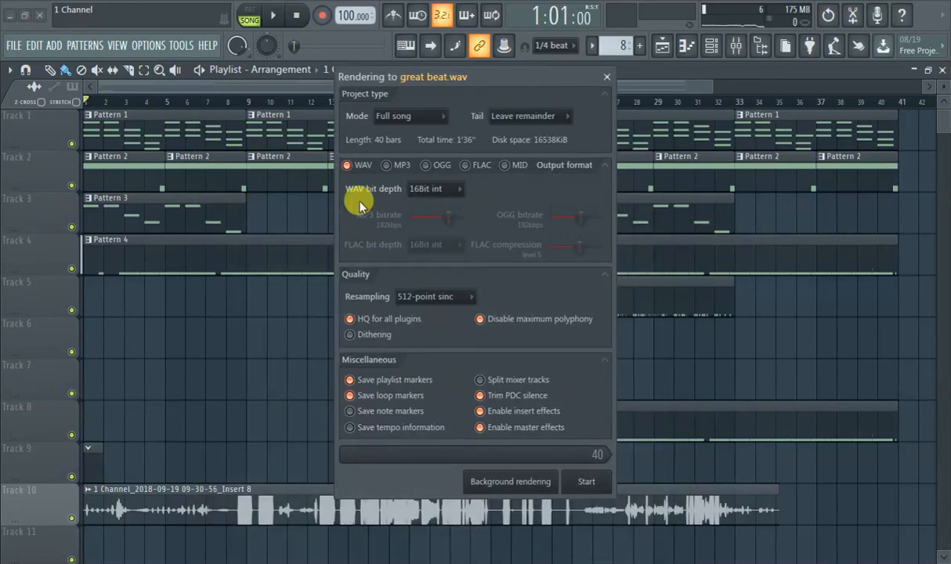
# Render the full song to WAV and MP3 with the WAV bit depth set to 32Bit float.
pyautogui.click(423, 119)
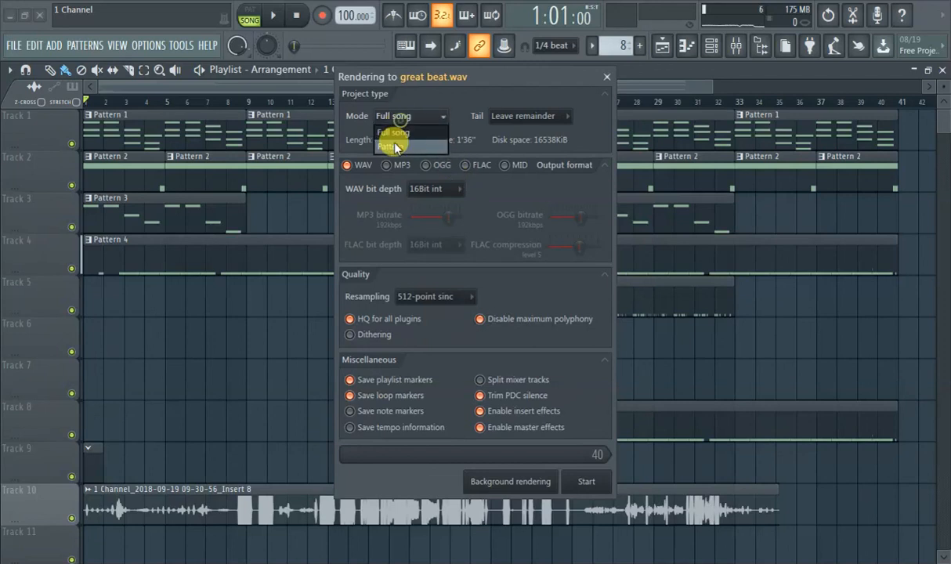
pyautogui.click(395, 135)
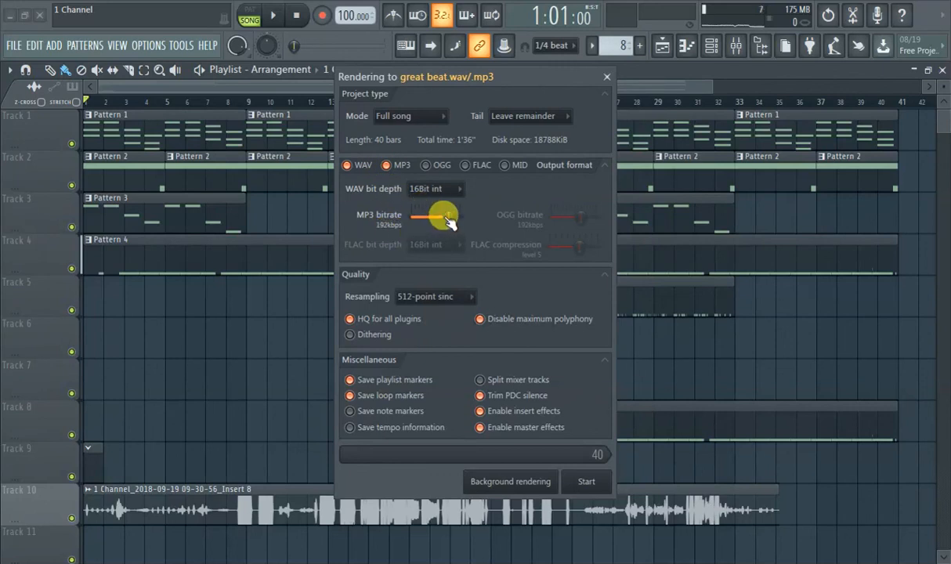
pyautogui.click(440, 193)
pyautogui.click(441, 193)
pyautogui.click(443, 194)
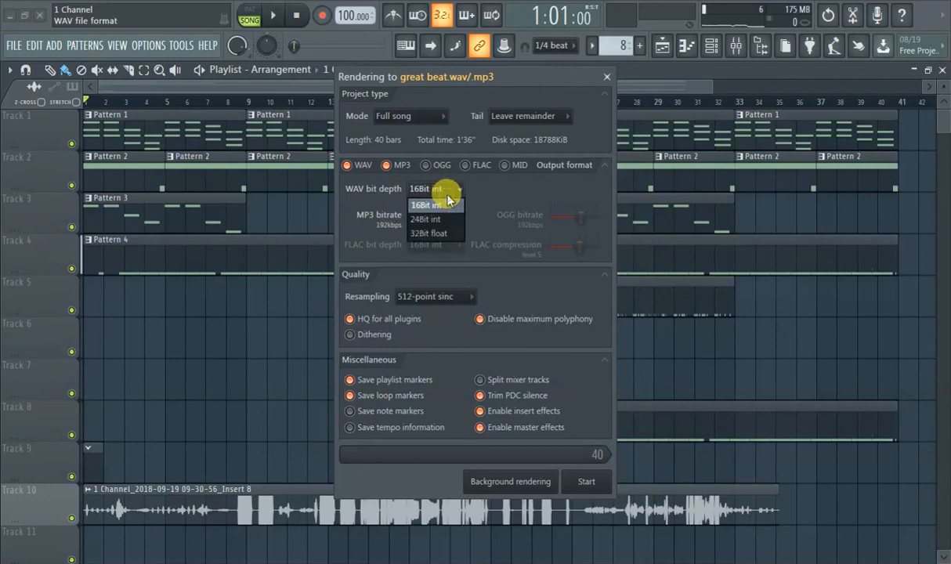
pyautogui.click(457, 233)
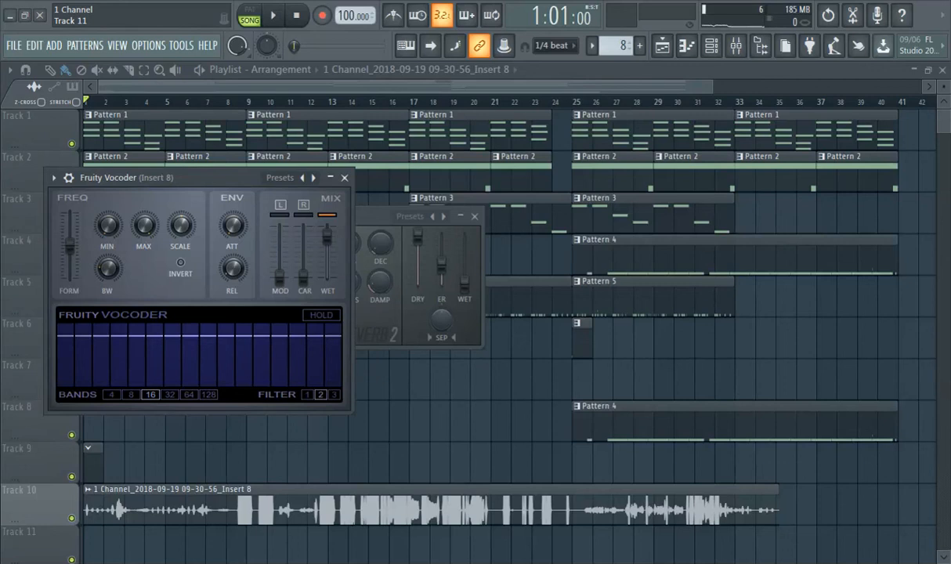
# Switch to Windows Explorer, open the Downloads folder, and play the great beat MP3 in an enlarged media player window.
pyautogui.click(227, 561)
pyautogui.click(172, 134)
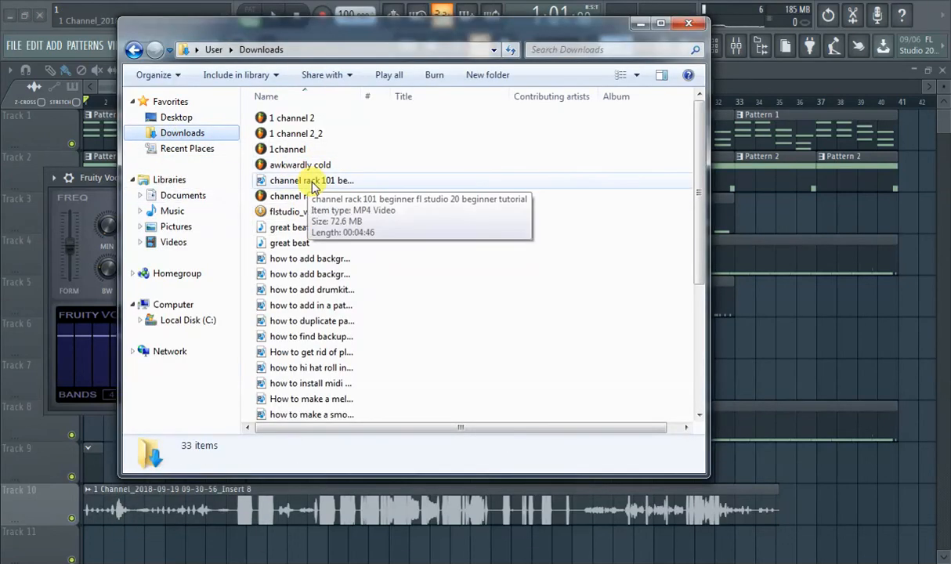
pyautogui.click(322, 227)
pyautogui.rightClick(323, 227)
pyautogui.click(361, 234)
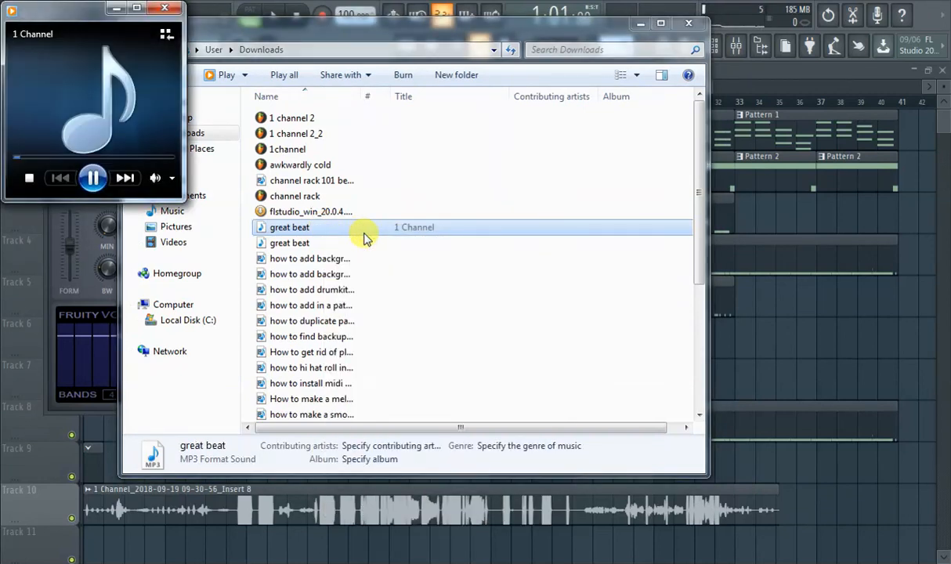
pyautogui.moveTo(182, 147); pyautogui.dragTo(365, 170)
pyautogui.moveTo(373, 210); pyautogui.dragTo(586, 450)
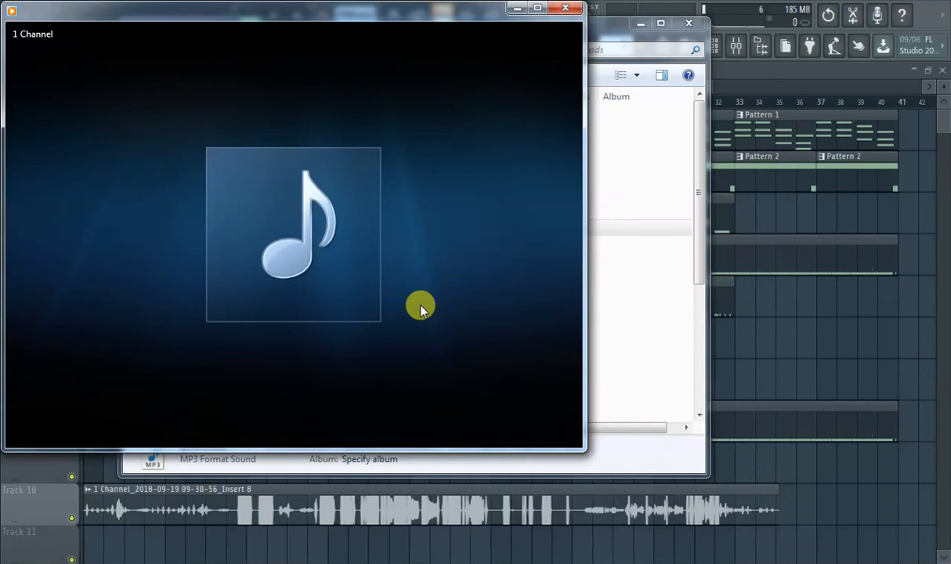
pyautogui.moveTo(424, 307)
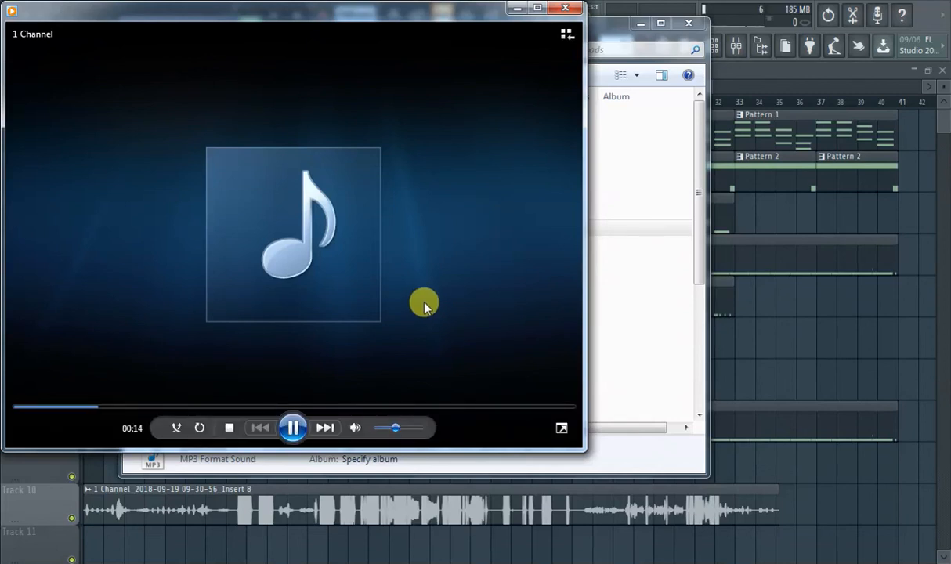